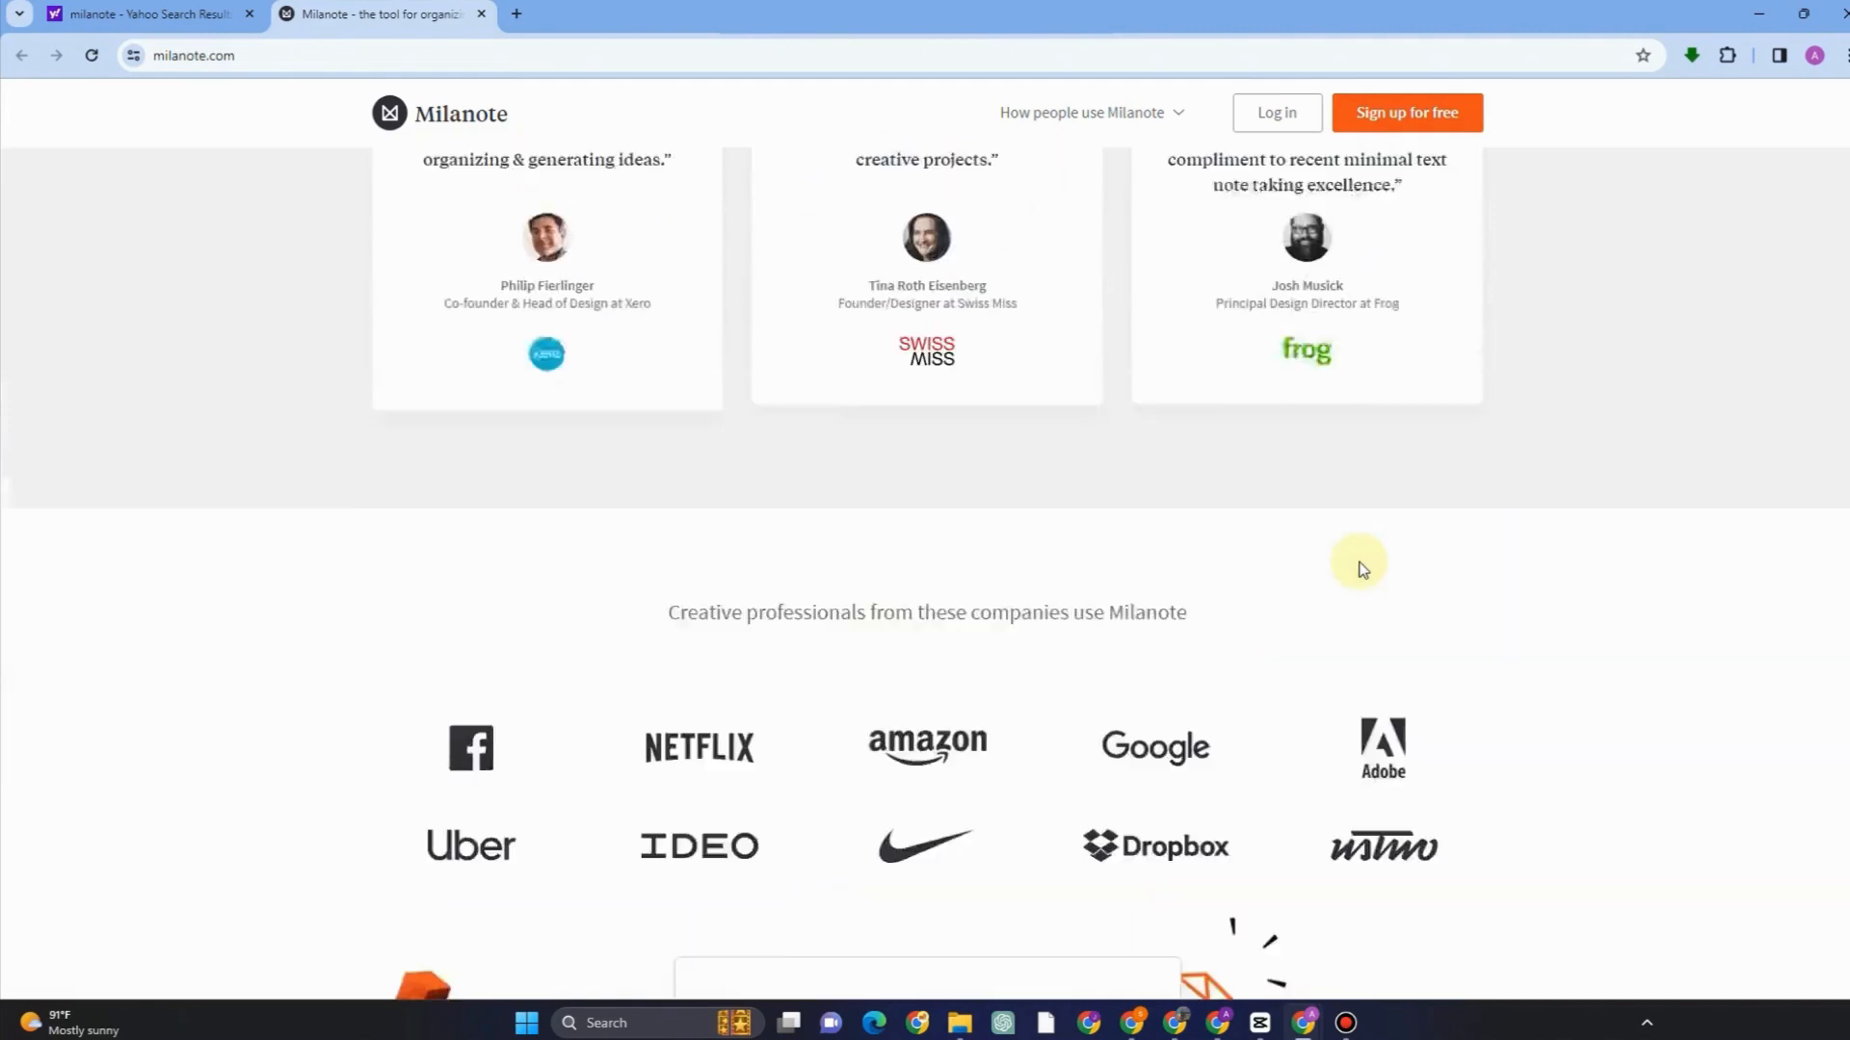
# - Look through the Milanote homepage, covering the feature sections, user testimonials, company logos and footer links
pyautogui.scroll(-10, 1362, 568)
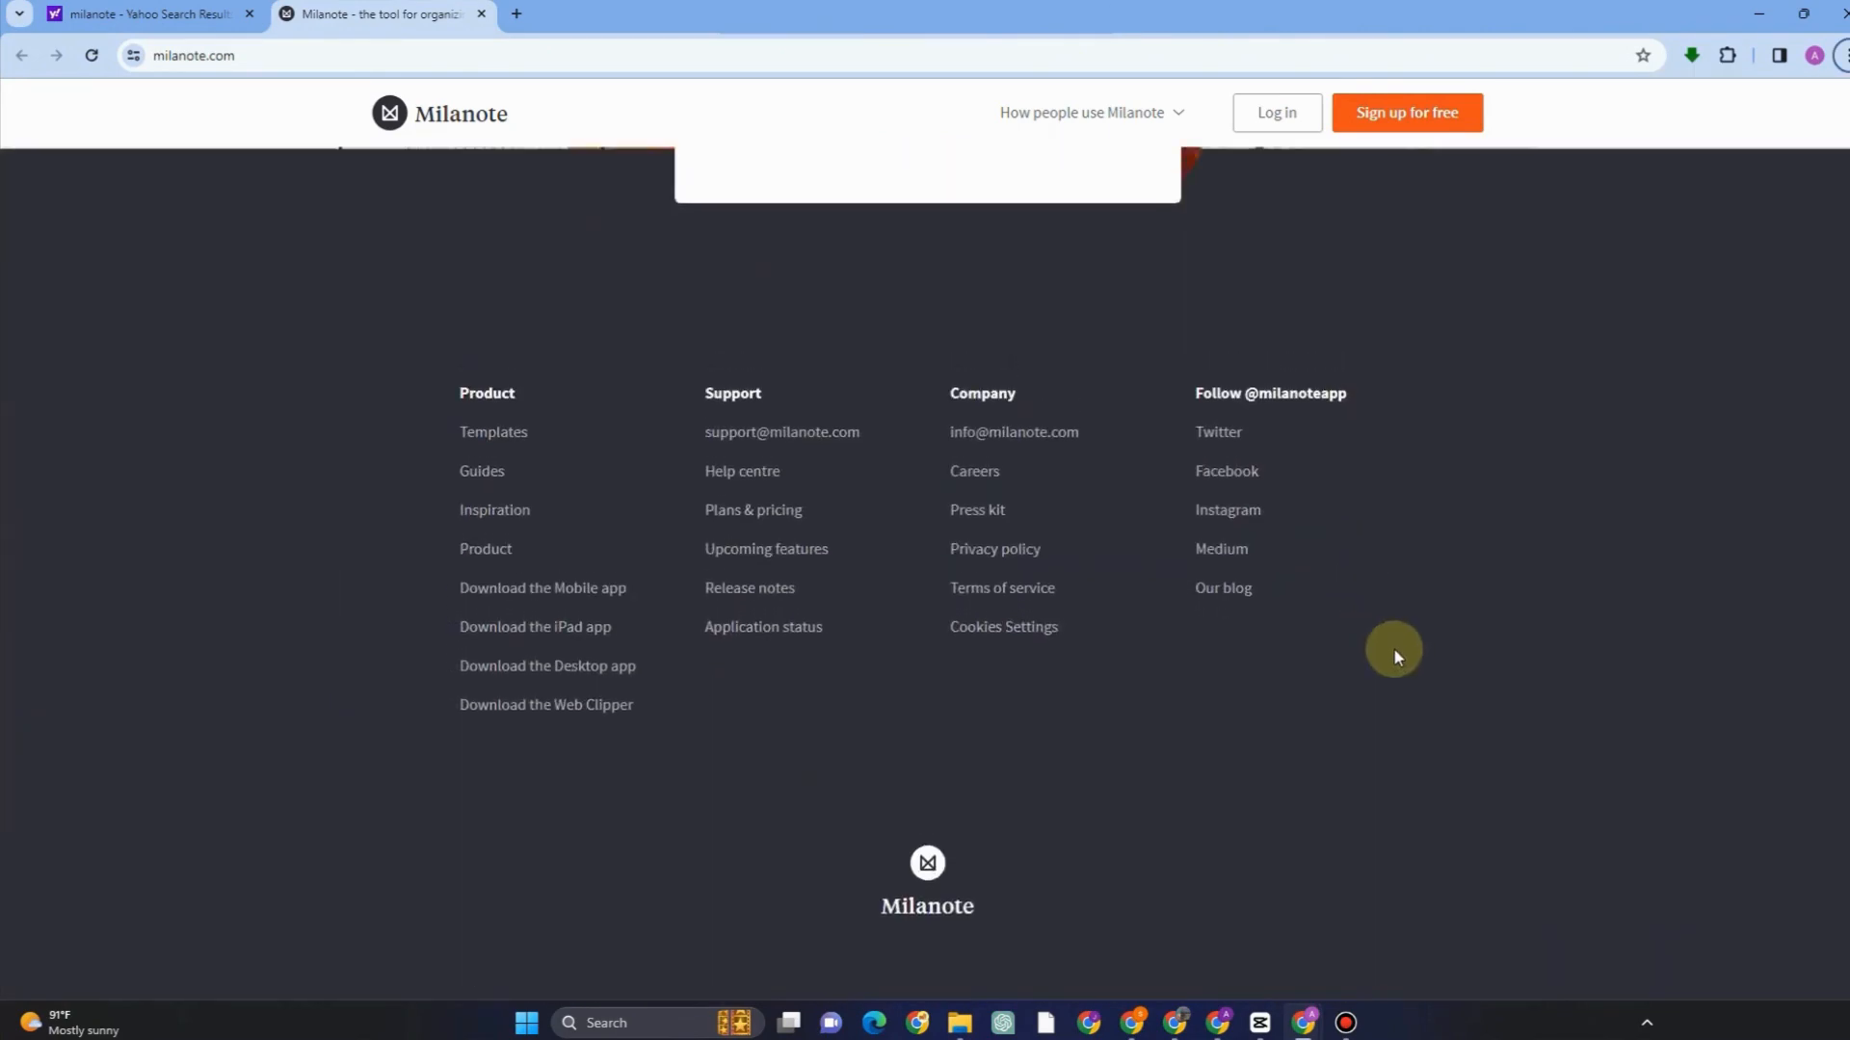
pyautogui.scroll(14, 1395, 651)
pyautogui.scroll(12, 1395, 649)
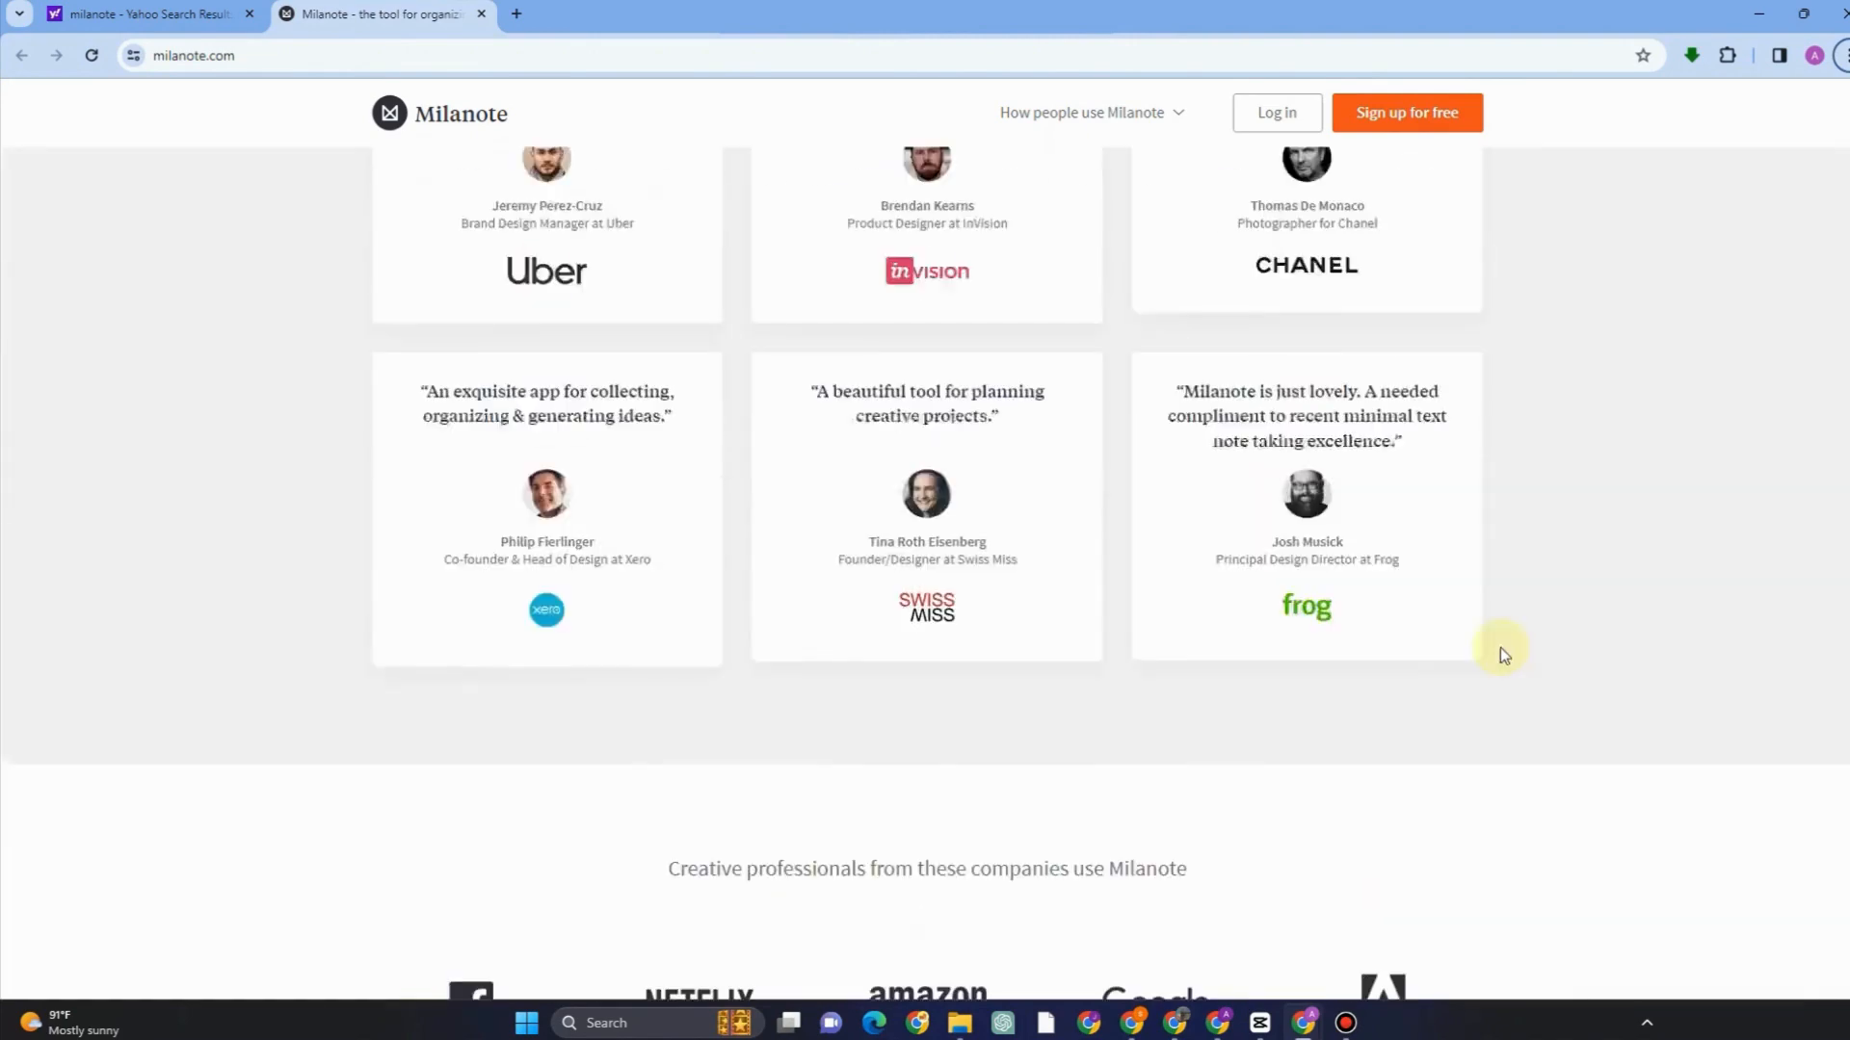
pyautogui.scroll(15, 1570, 650)
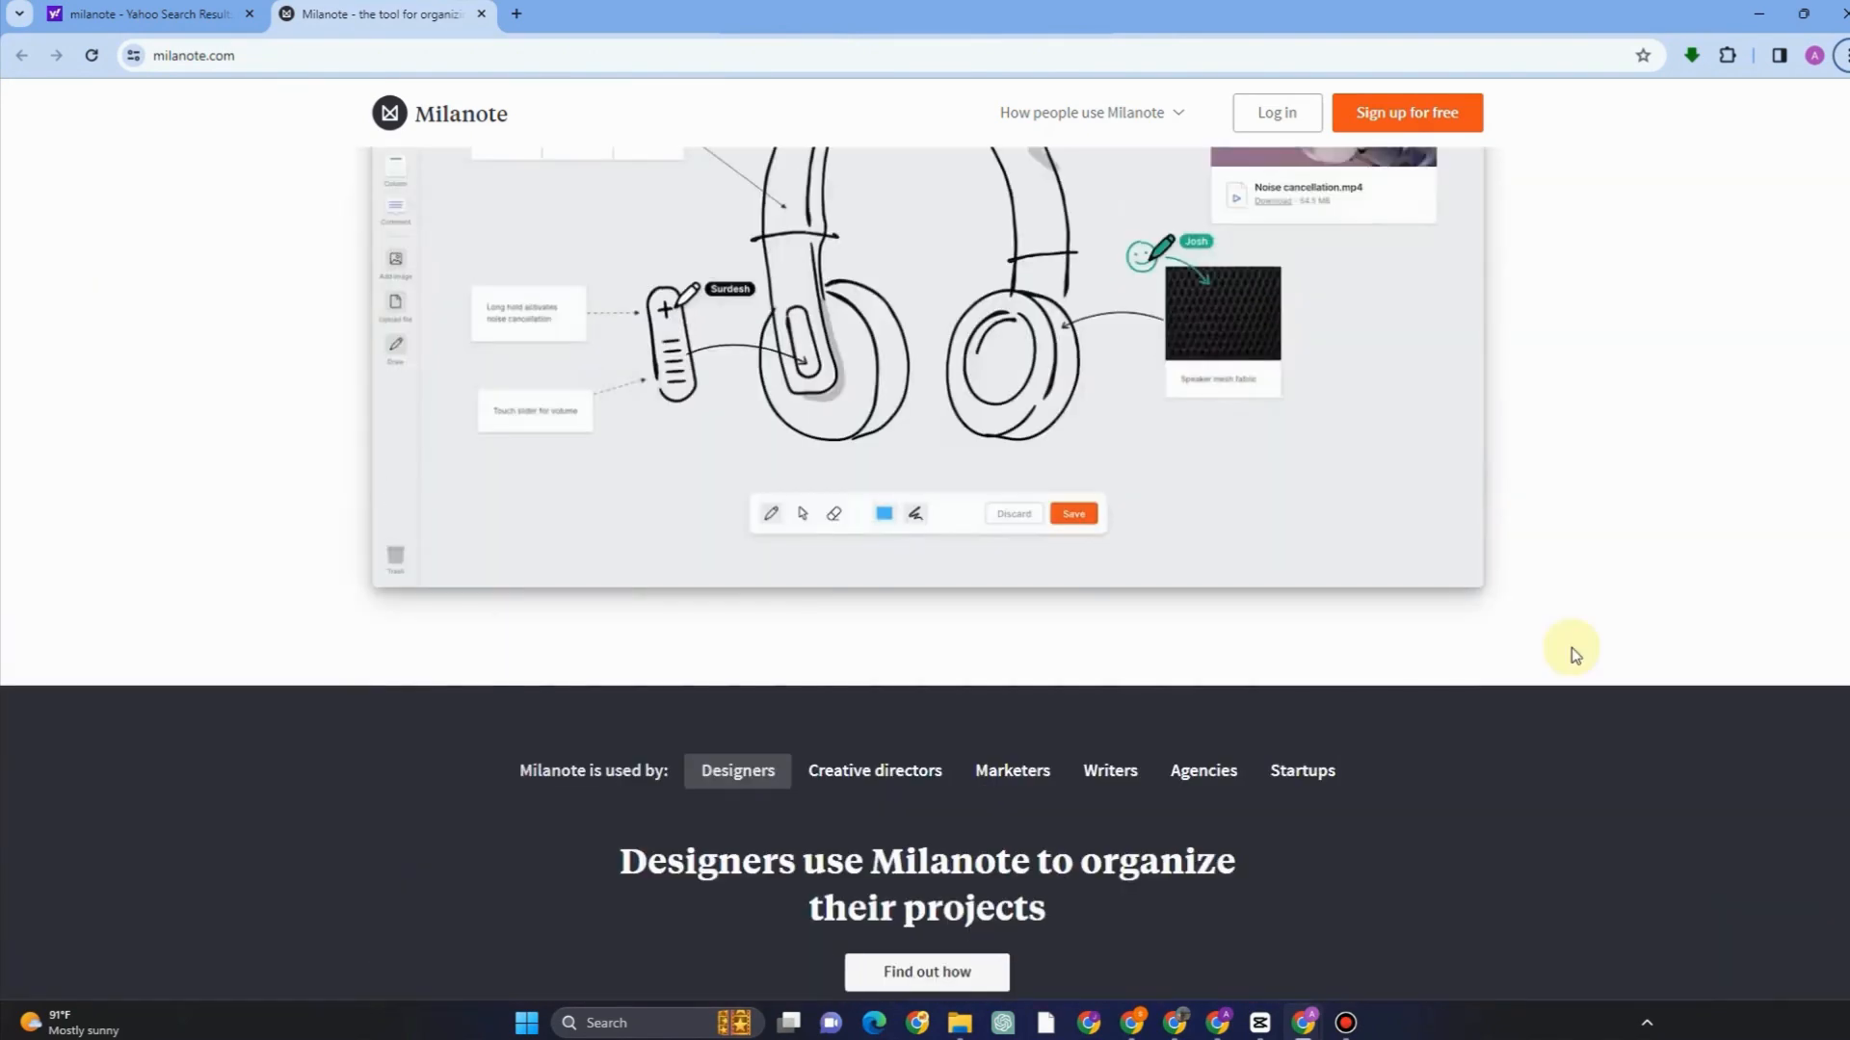
pyautogui.scroll(10, 1465, 658)
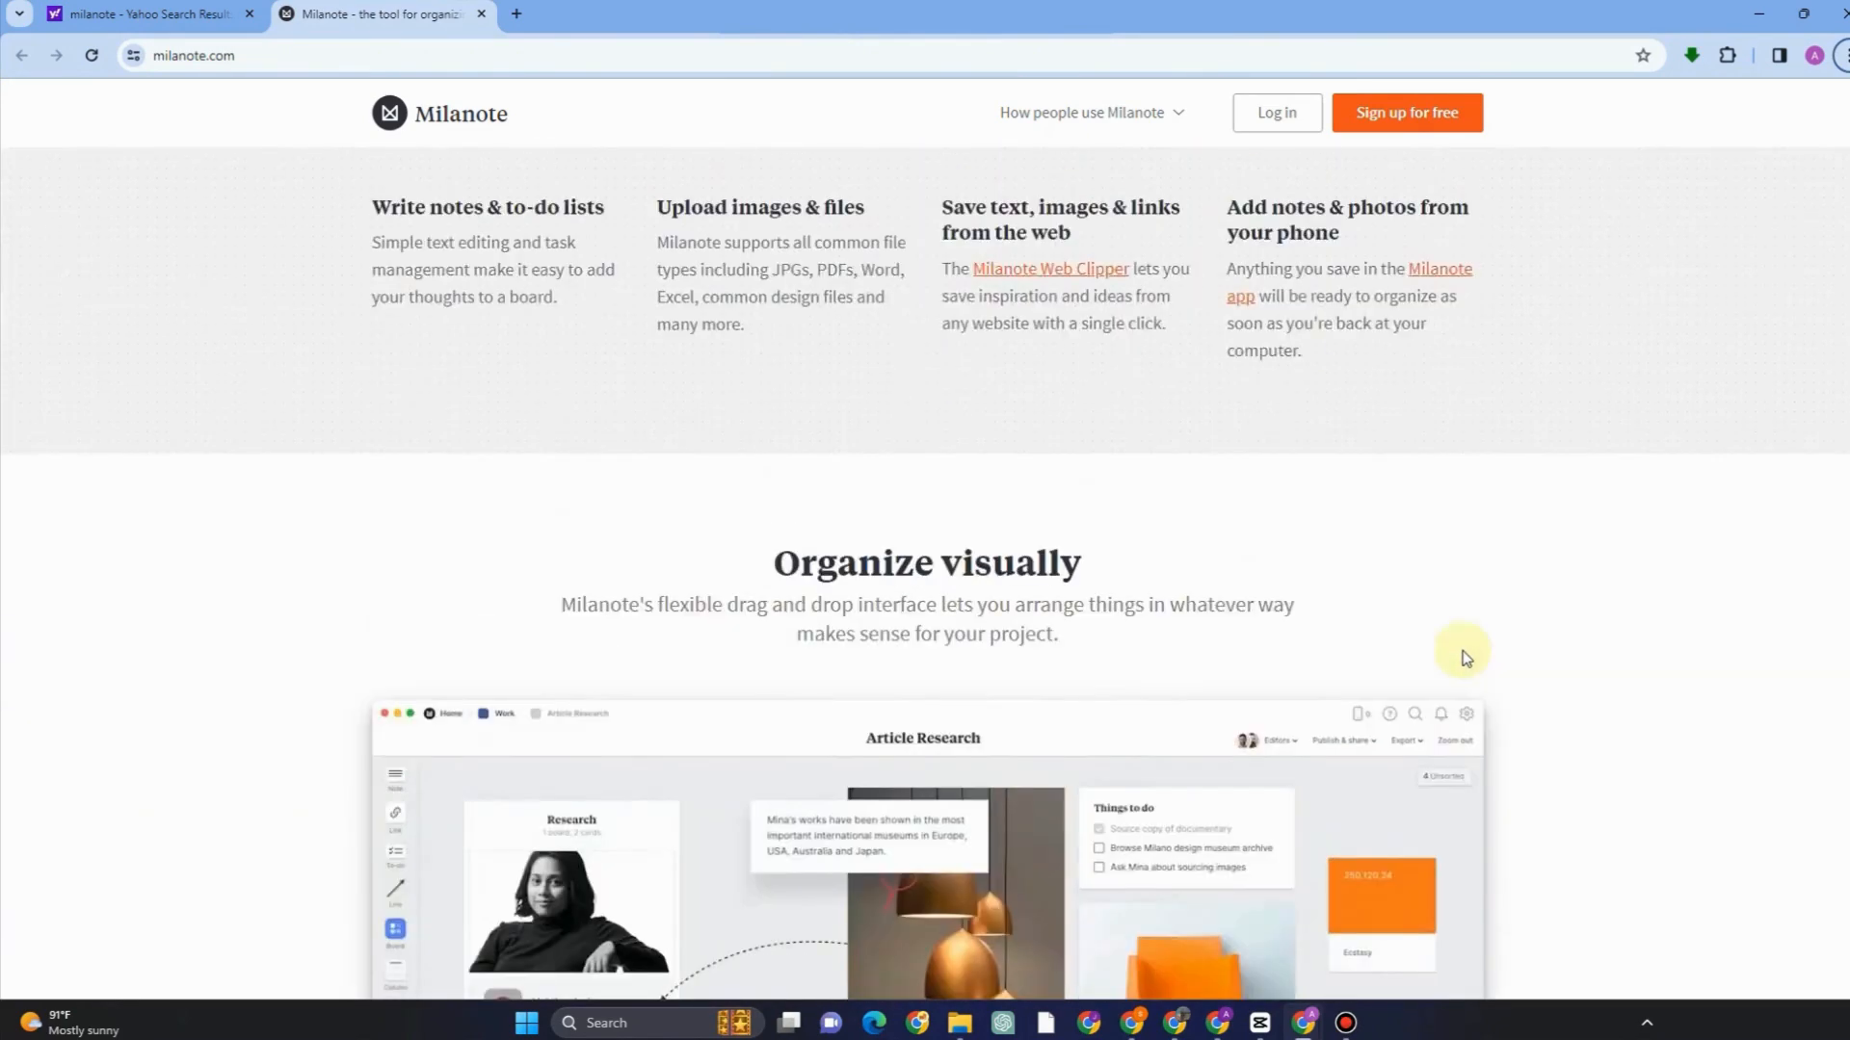
pyautogui.scroll(5, 1527, 672)
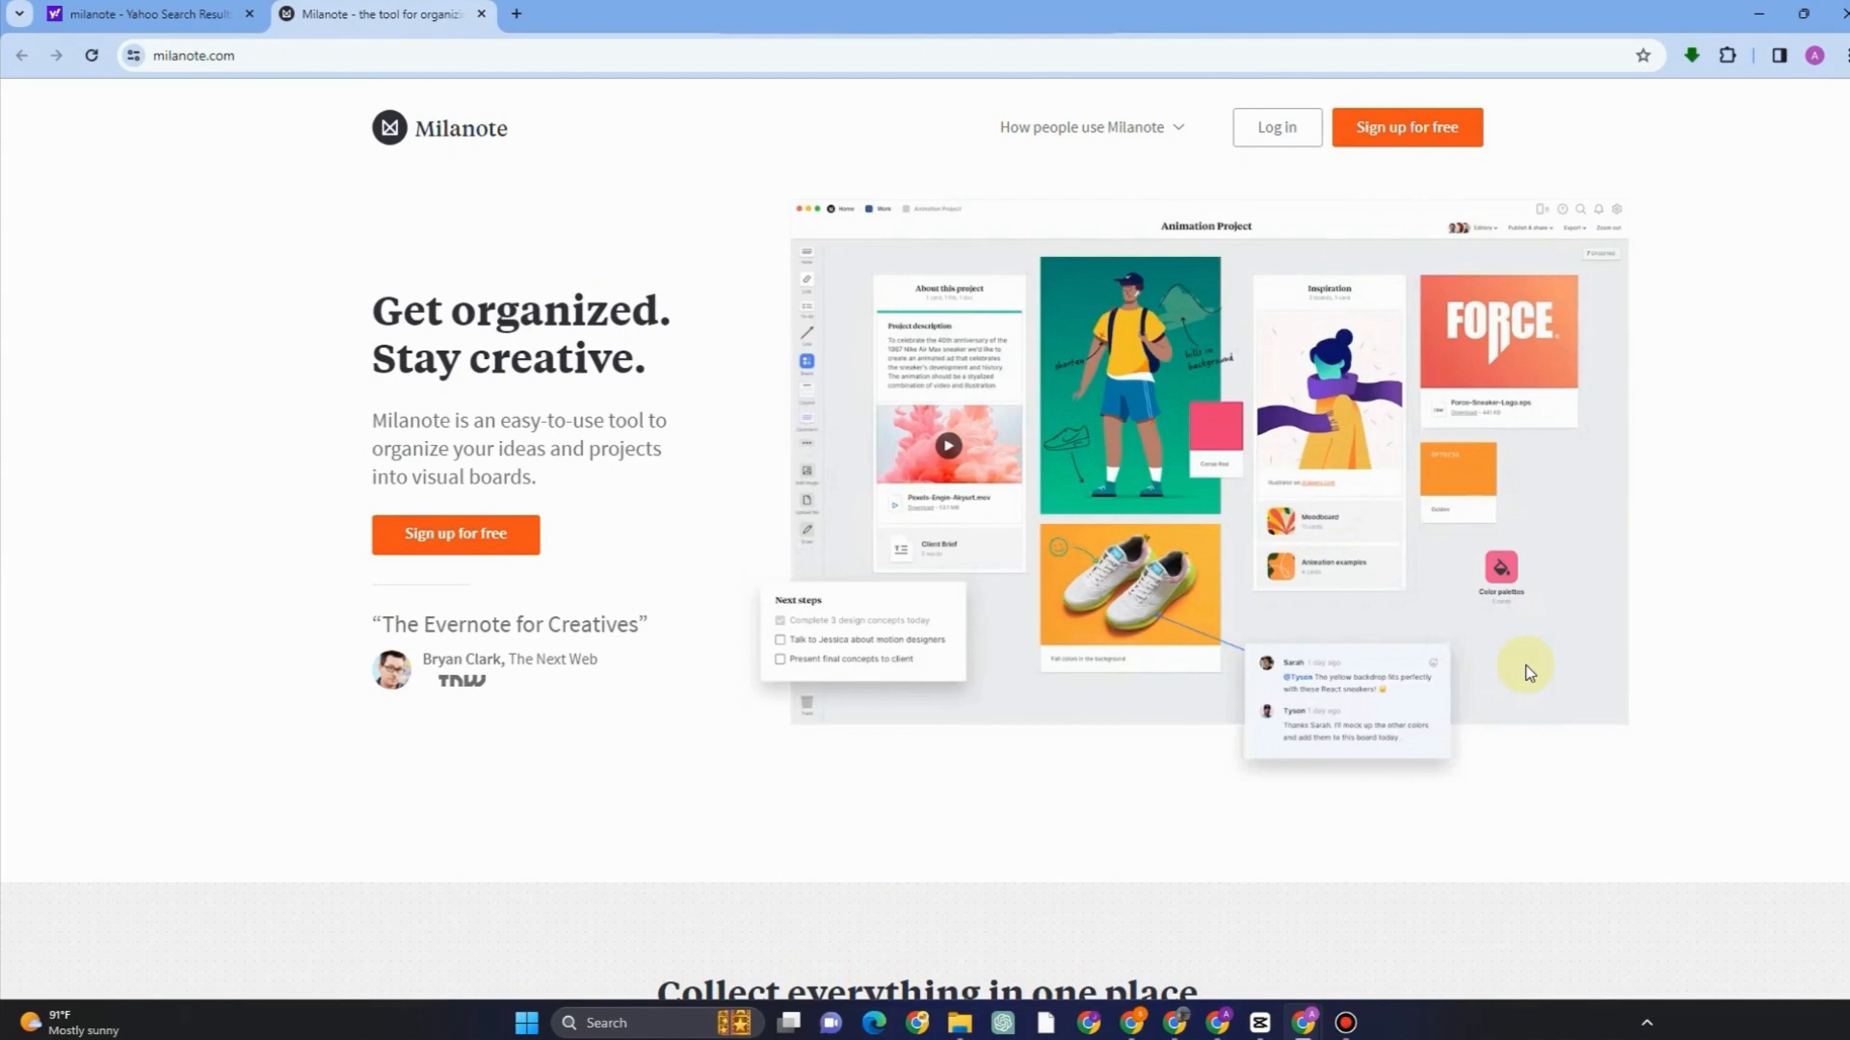
pyautogui.scroll(-10, 1141, 557)
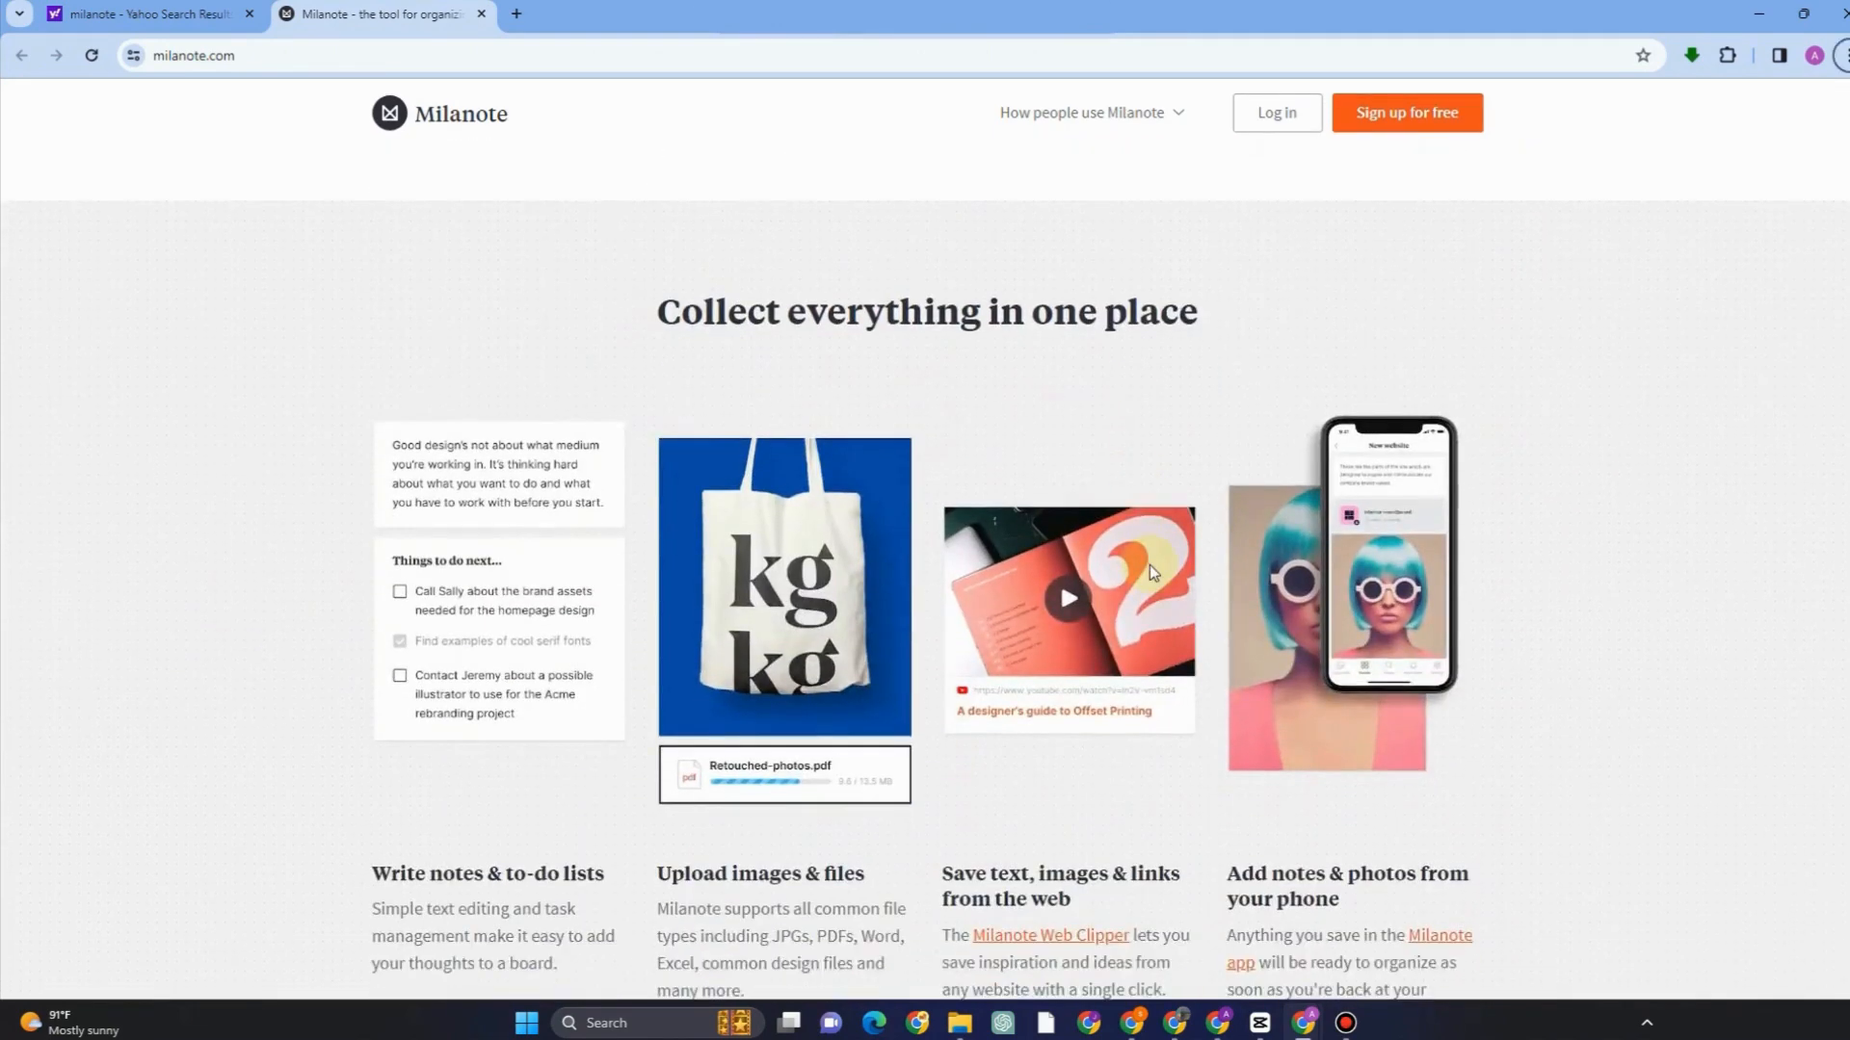
pyautogui.scroll(-10, 1300, 661)
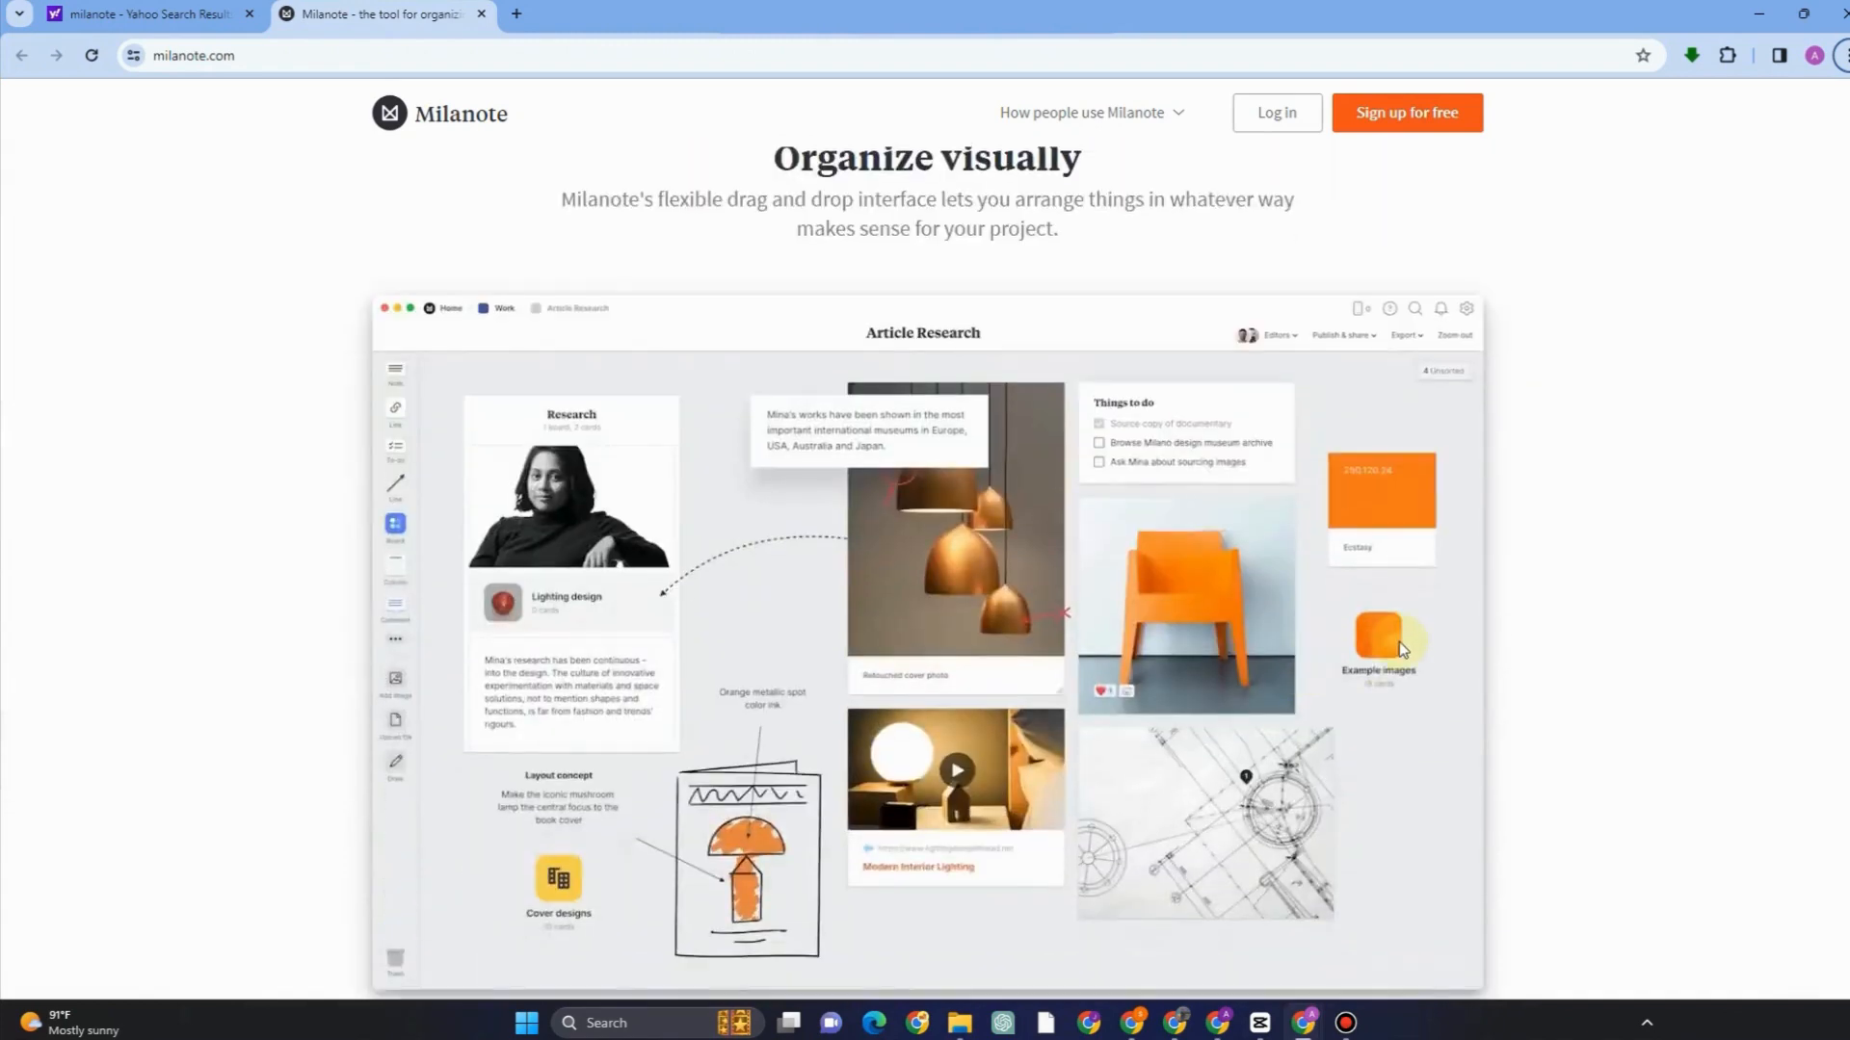
pyautogui.scroll(2, 1424, 642)
pyautogui.scroll(-1, 1428, 642)
pyautogui.scroll(-1, 1428, 641)
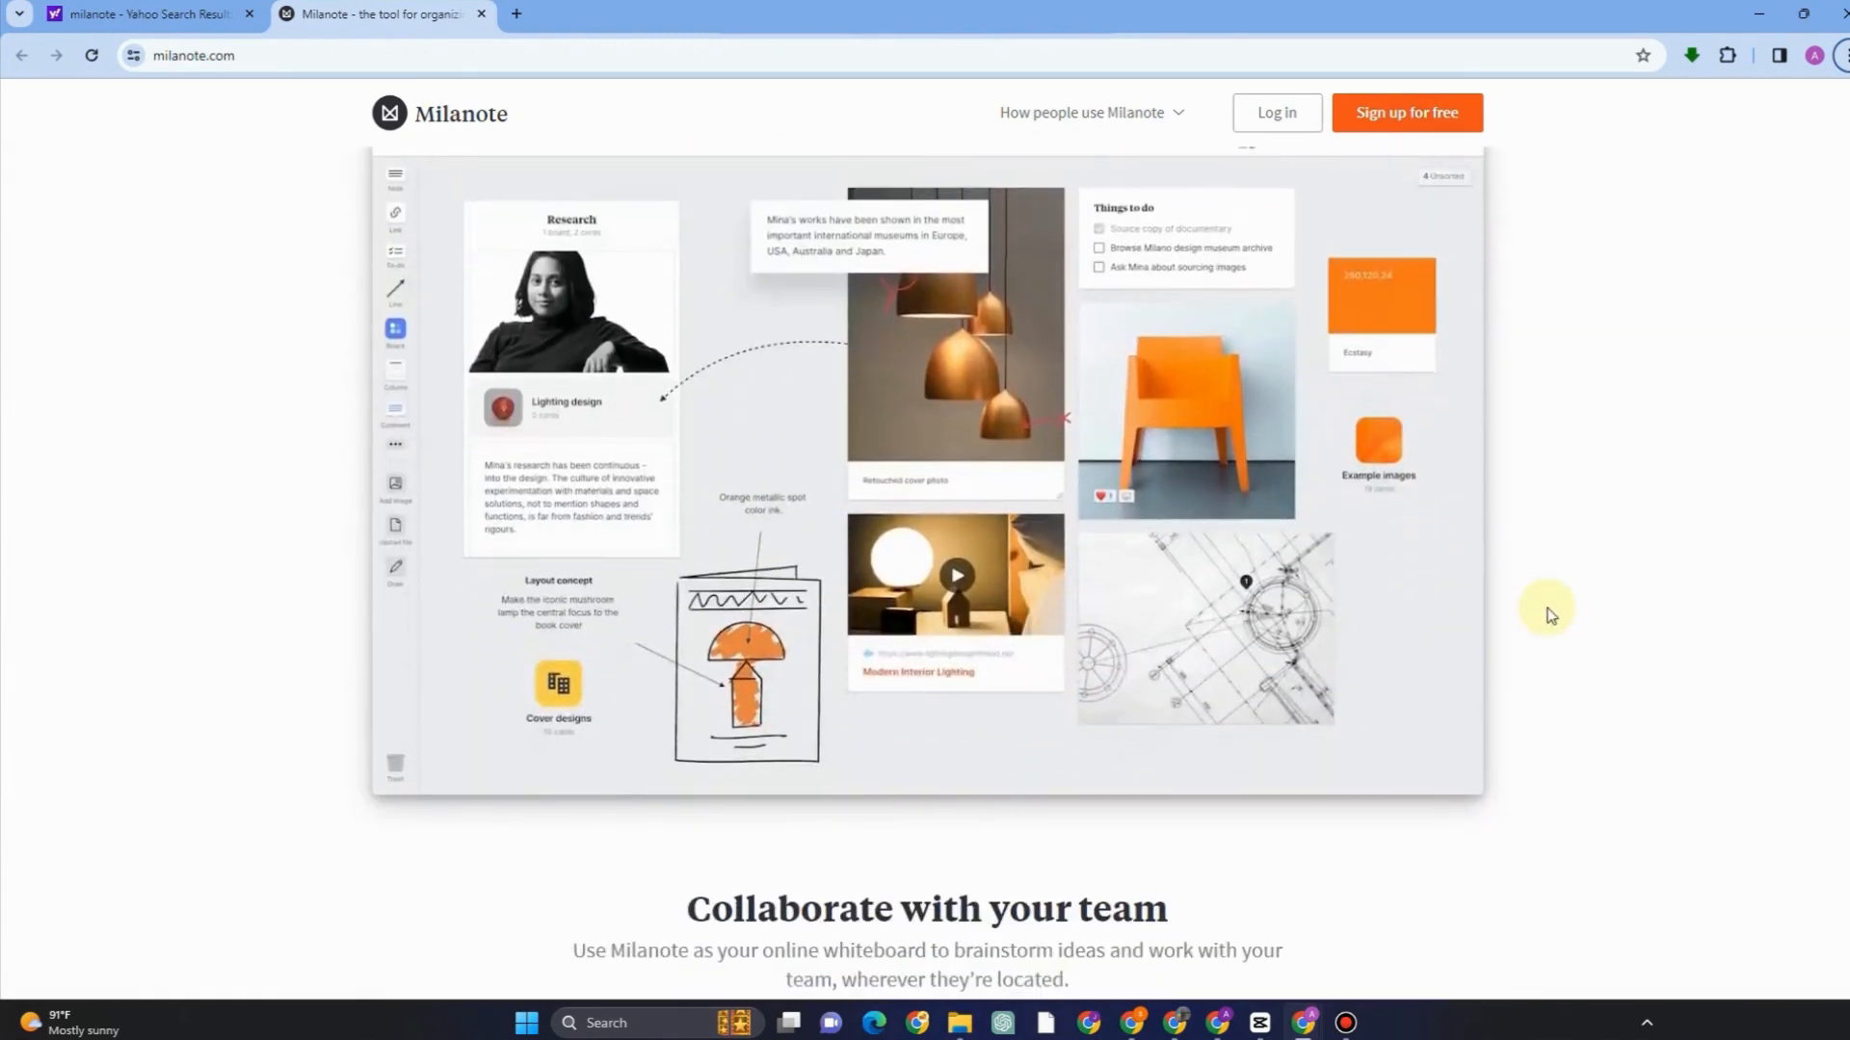
pyautogui.scroll(-1, 1468, 618)
pyautogui.scroll(-10, 1468, 618)
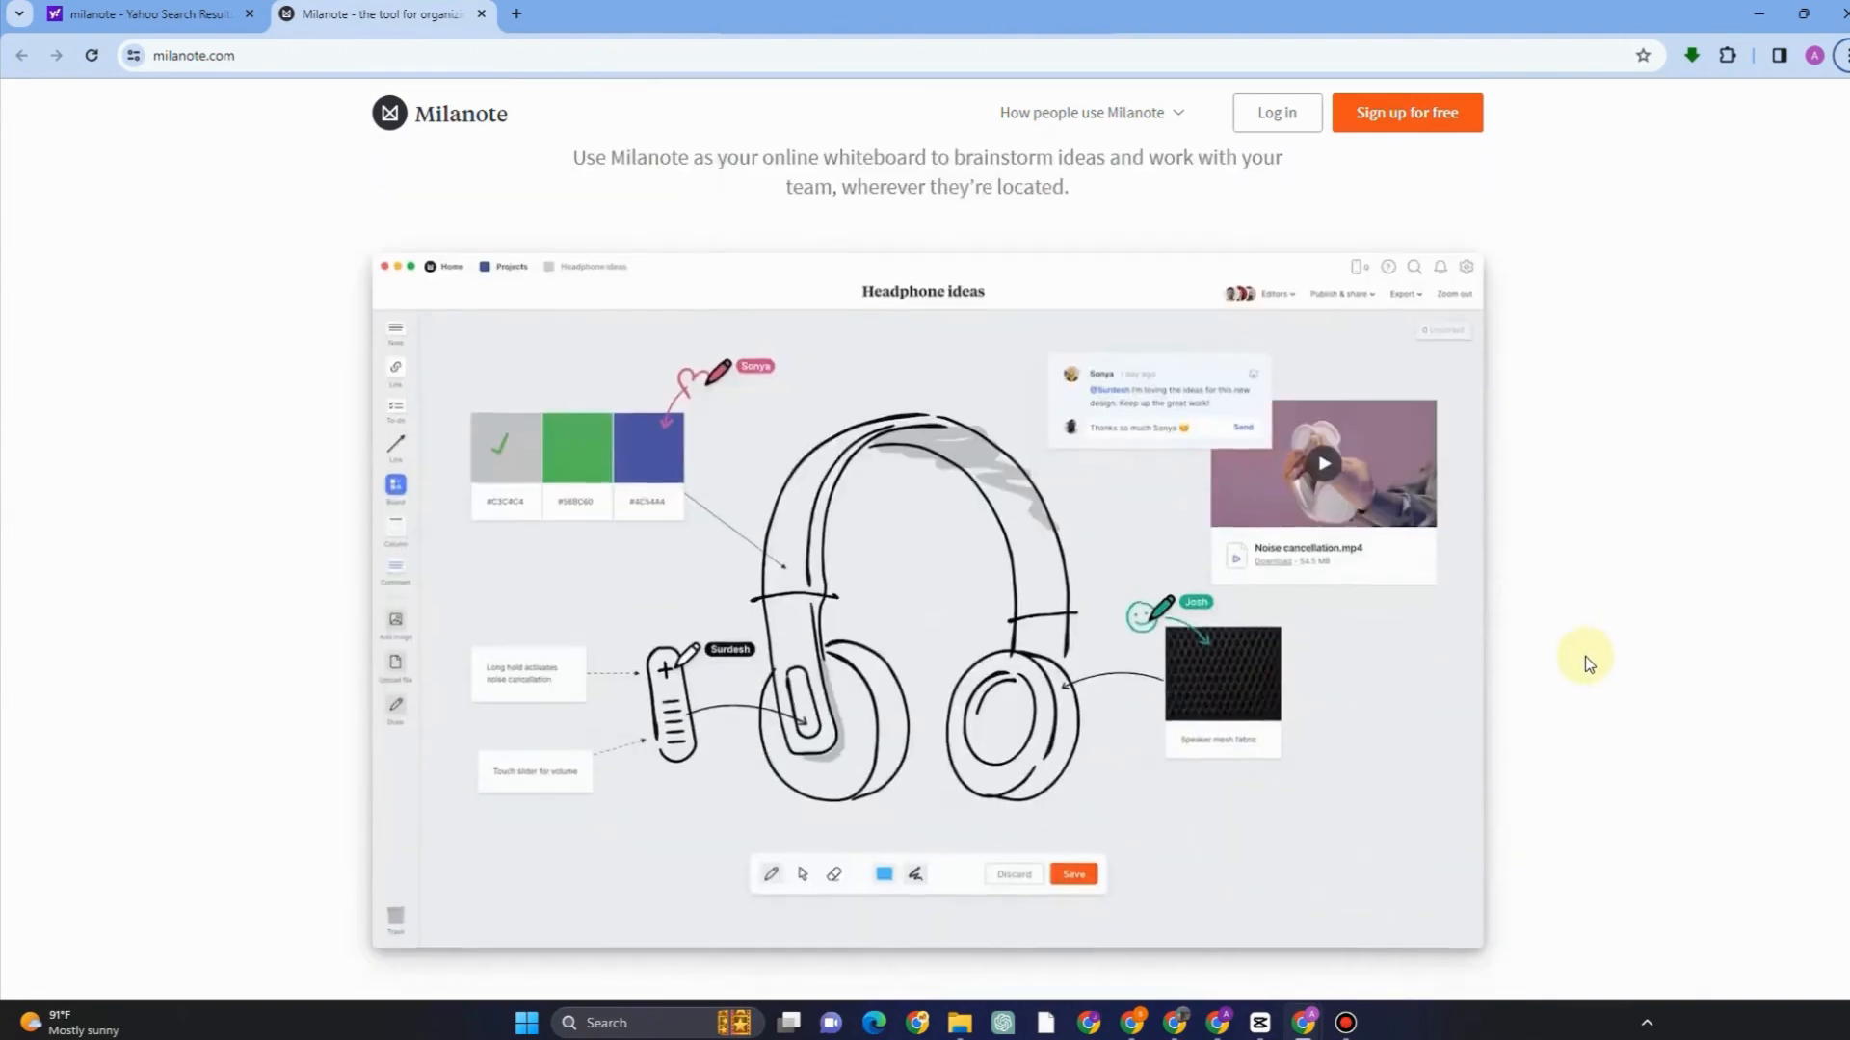
pyautogui.scroll(-6, 1585, 656)
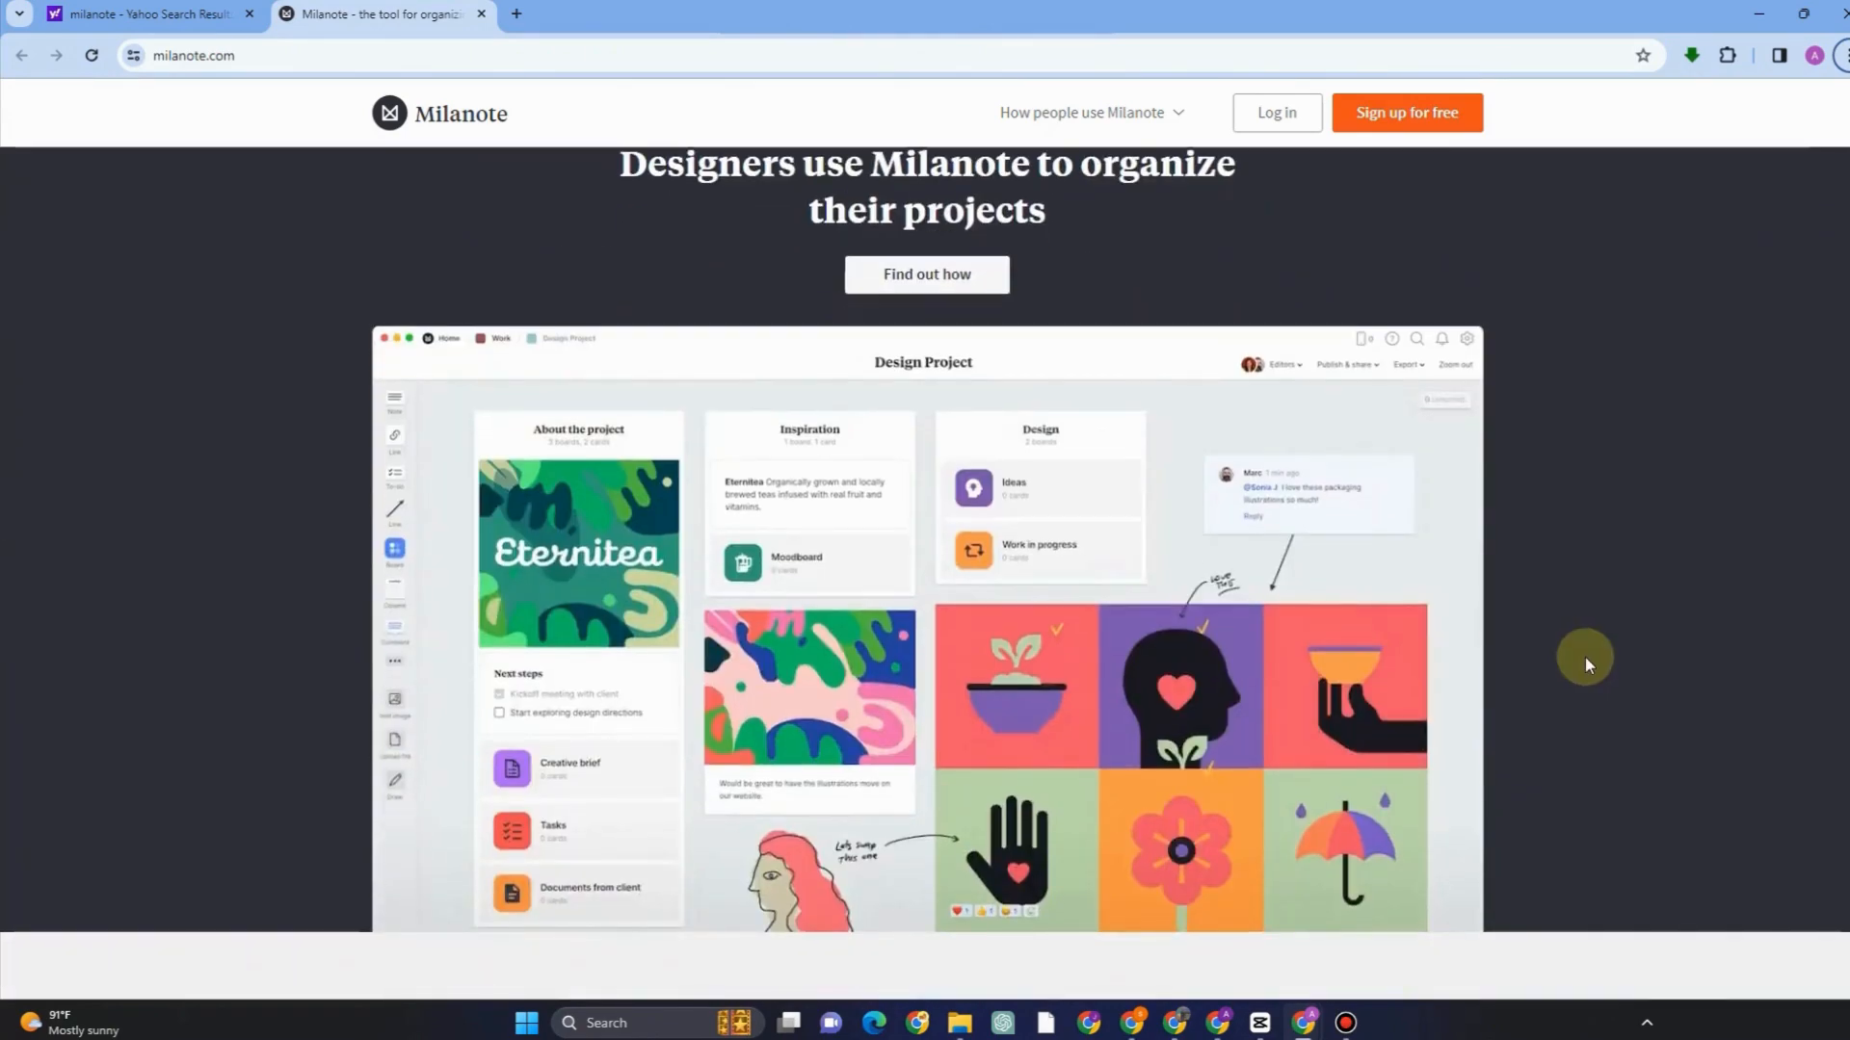
pyautogui.scroll(-15, 1480, 646)
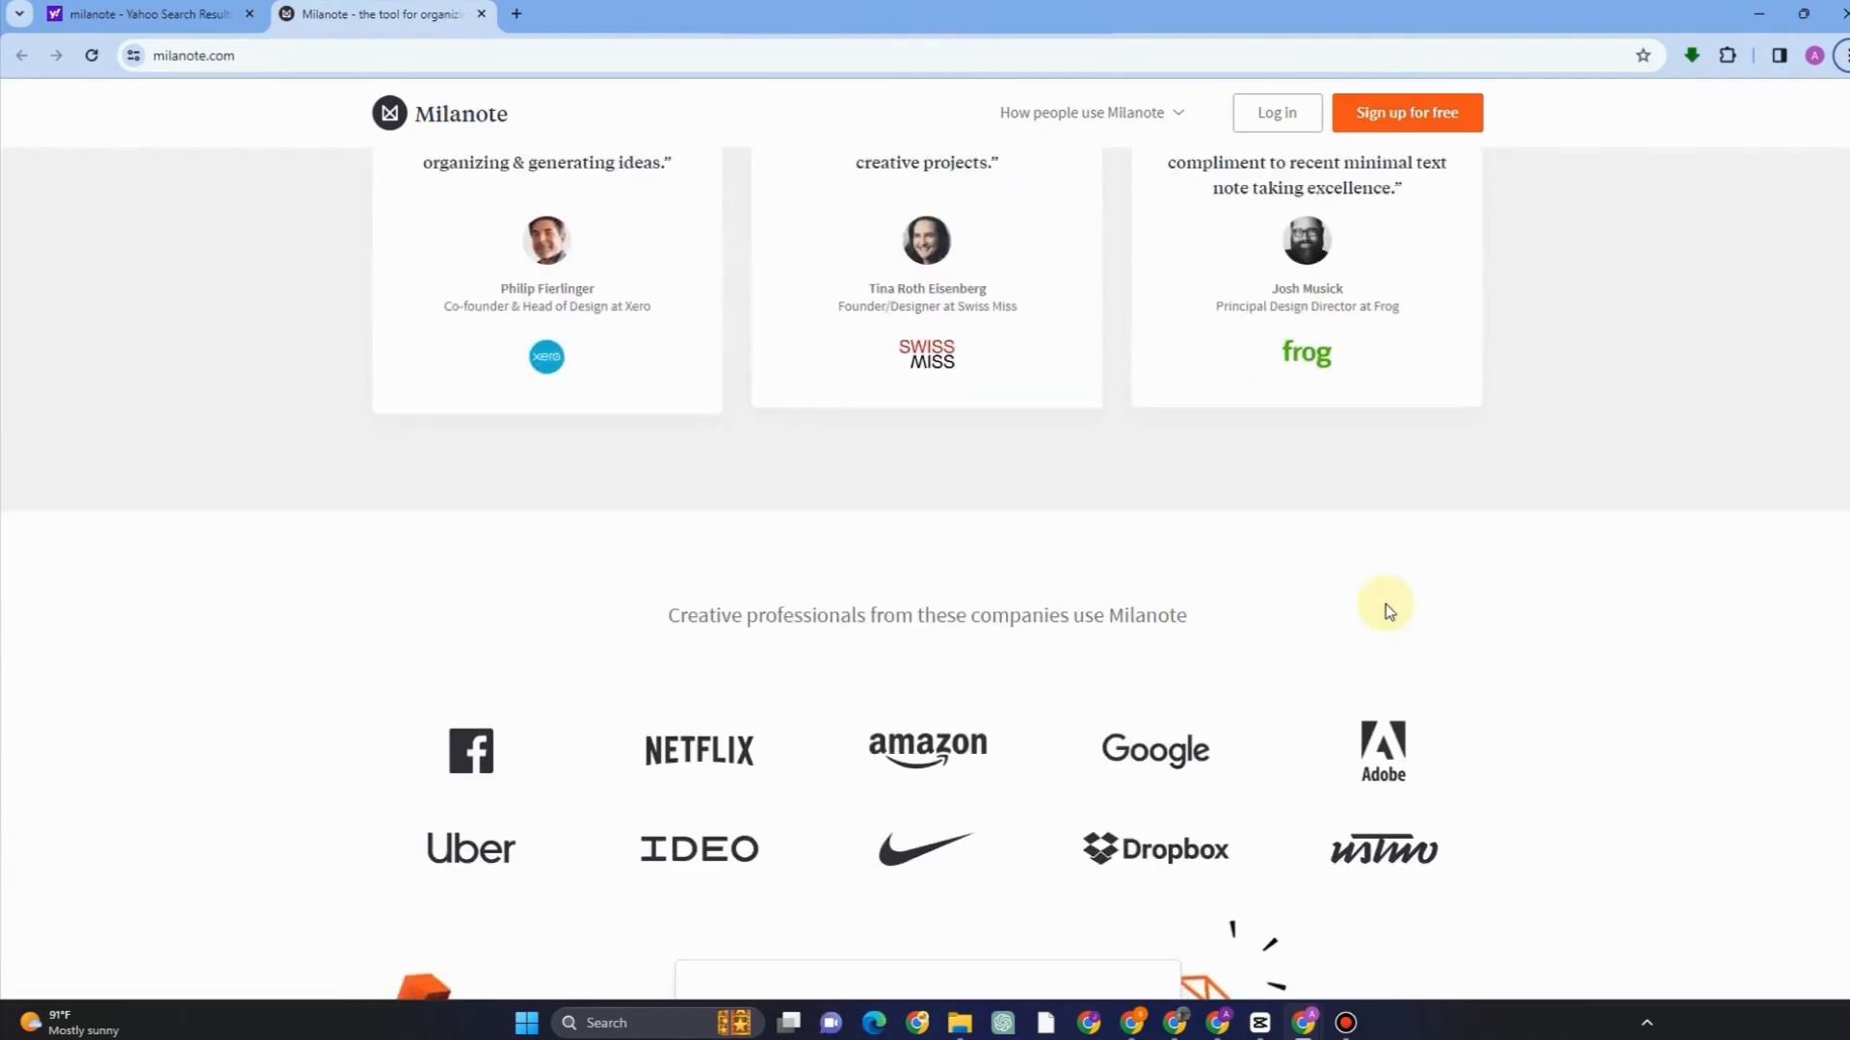
pyautogui.scroll(-4, 1445, 617)
pyautogui.scroll(15, 1512, 620)
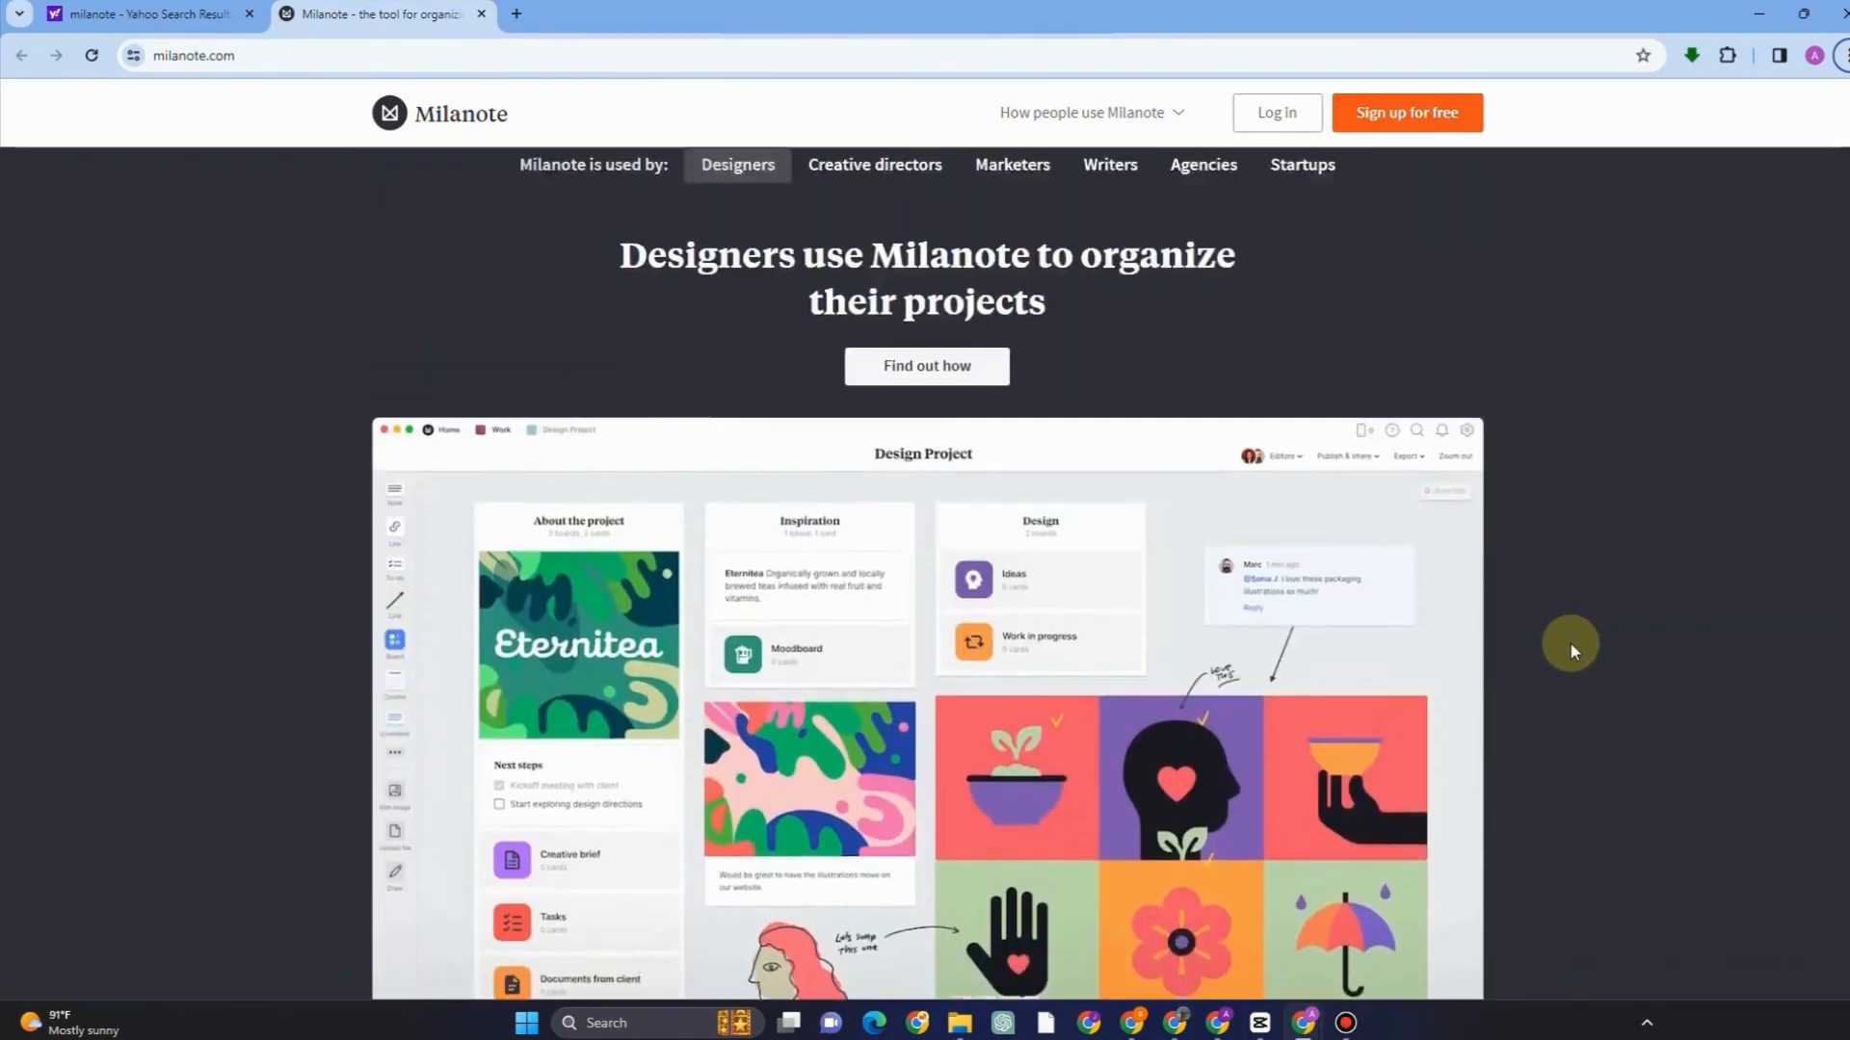
pyautogui.scroll(15, 1571, 650)
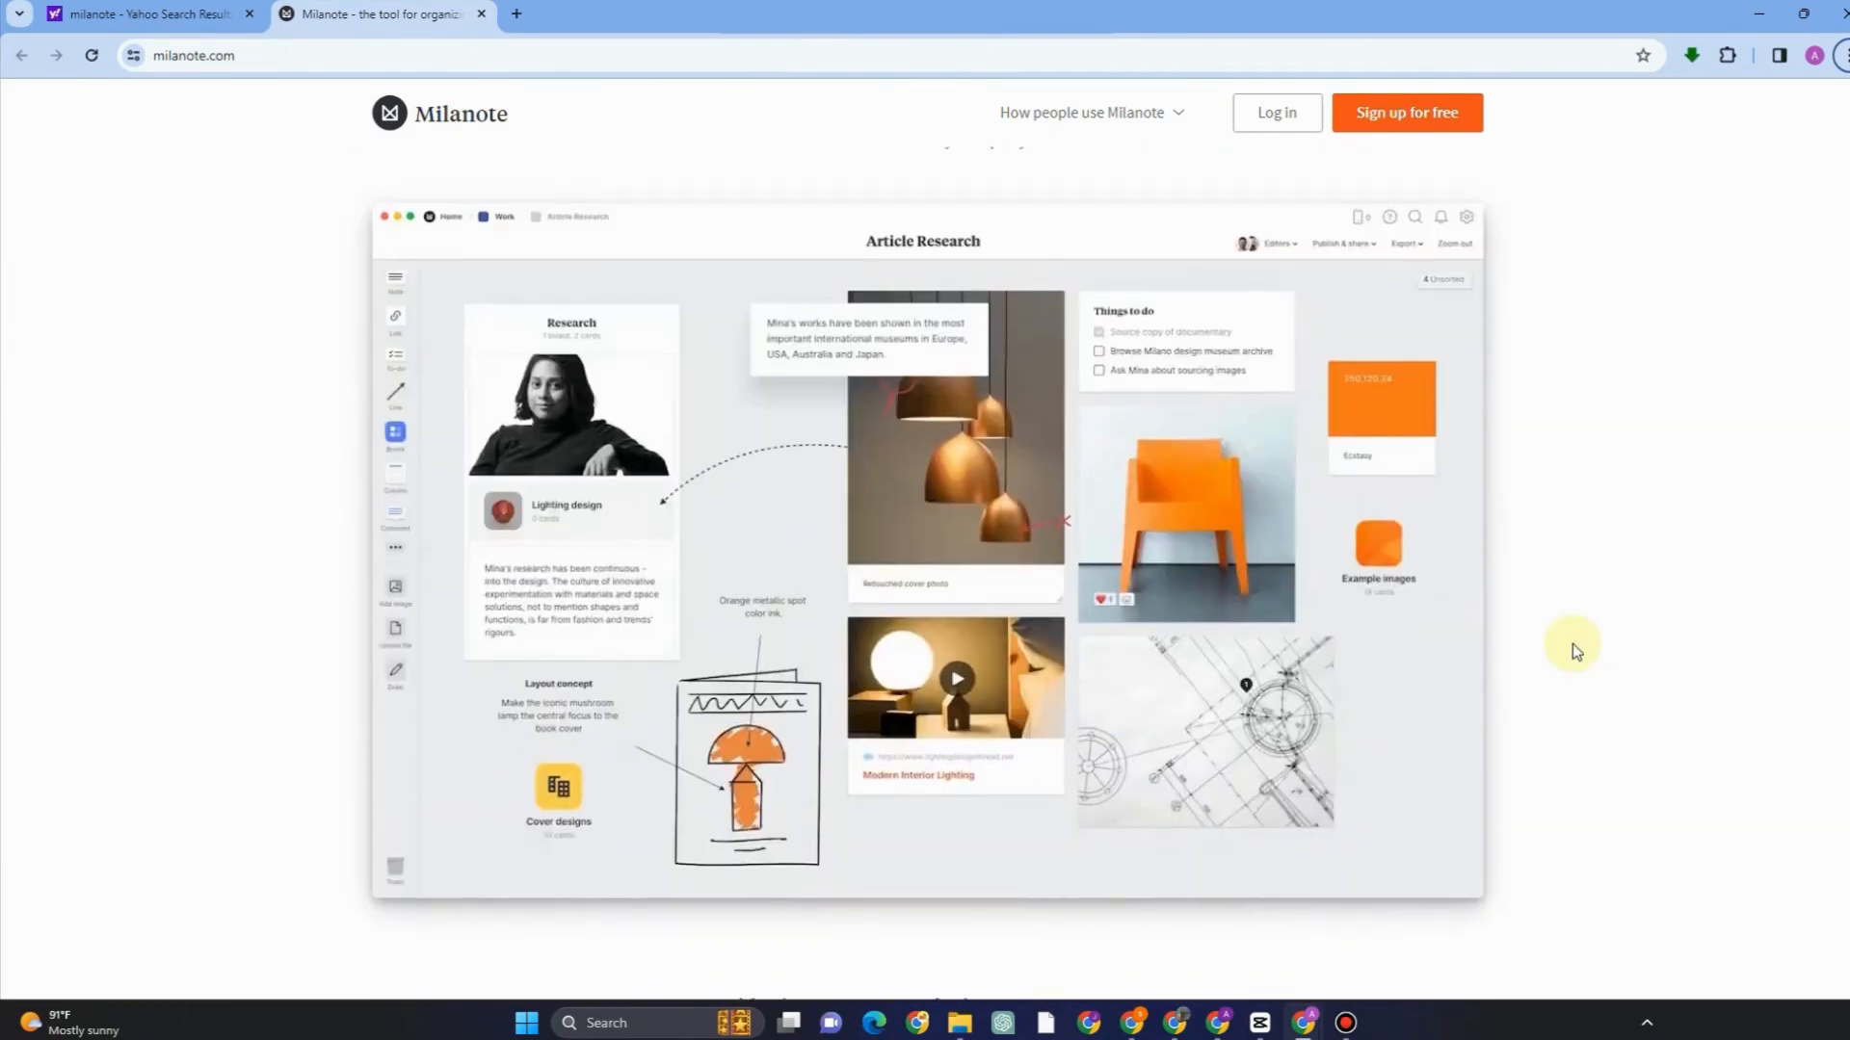
pyautogui.scroll(10, 1573, 644)
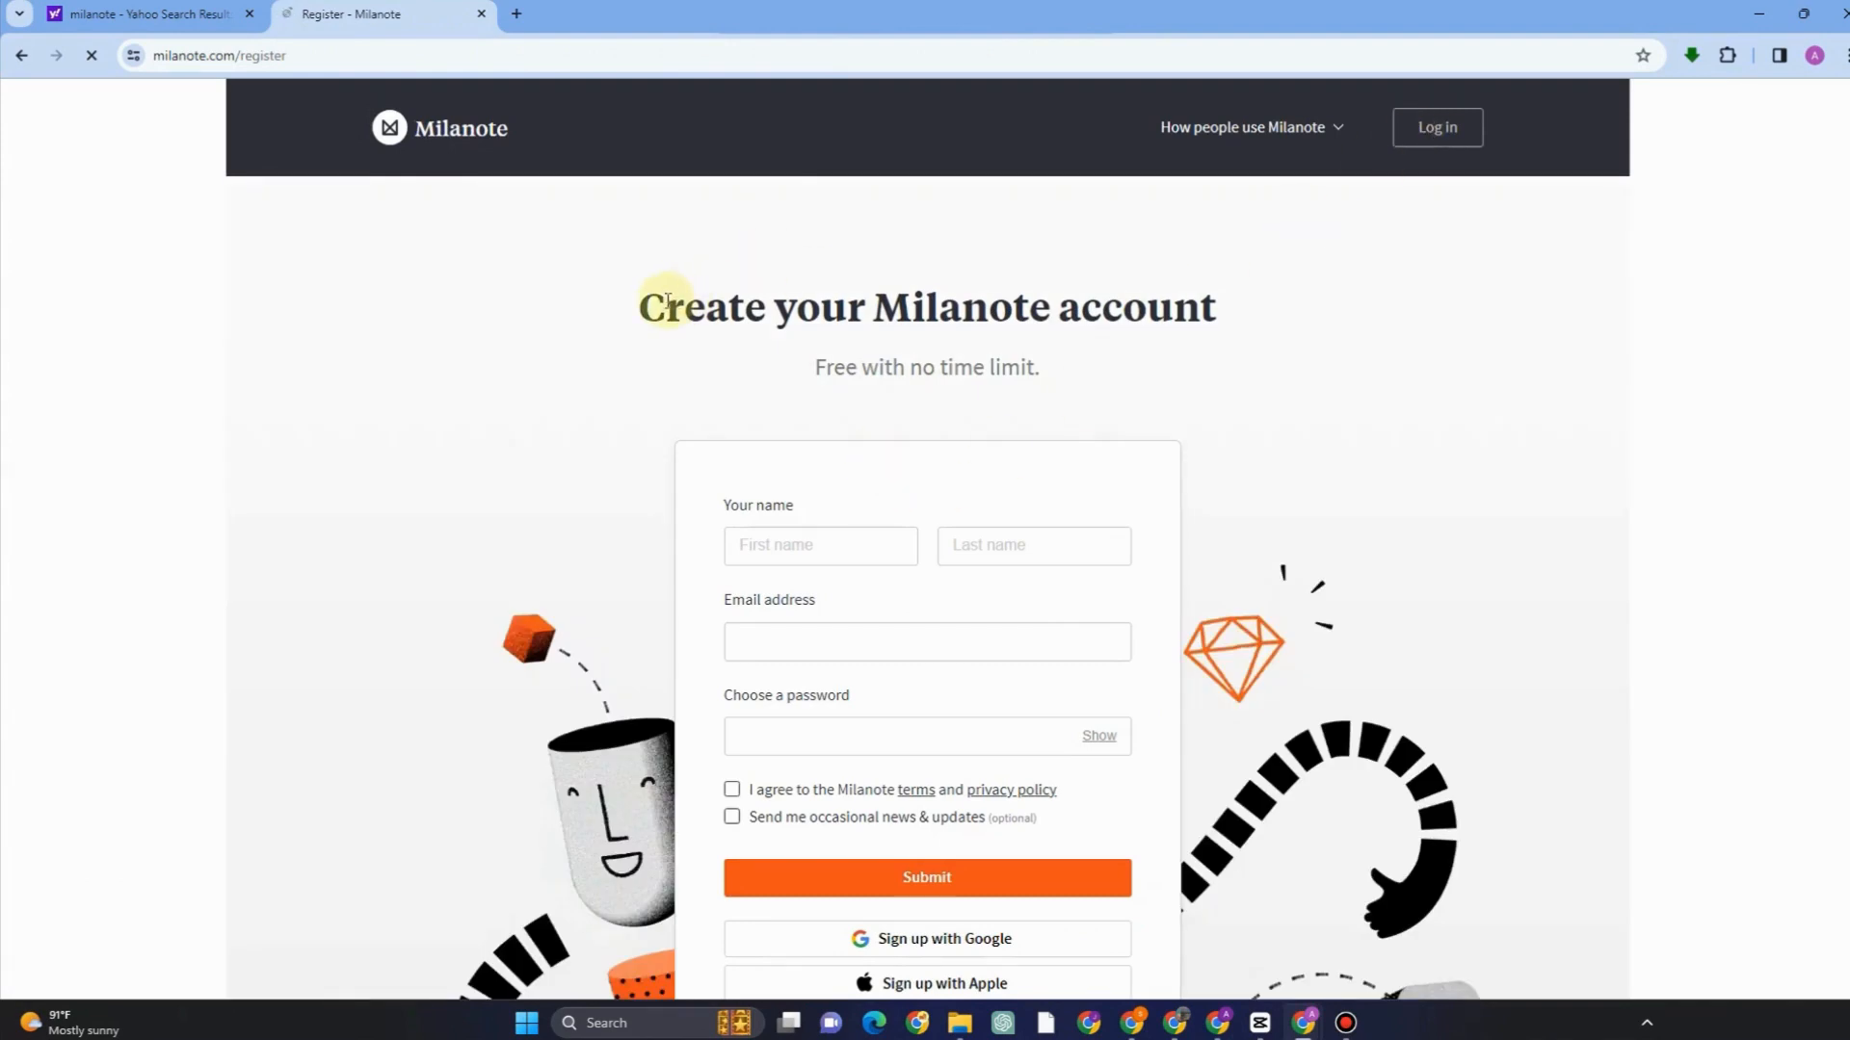
# - Sign up with Google, agreeing to the Milanote terms and privacy policy while leaving occasional news and updates off
pyautogui.scroll(-2, 852, 414)
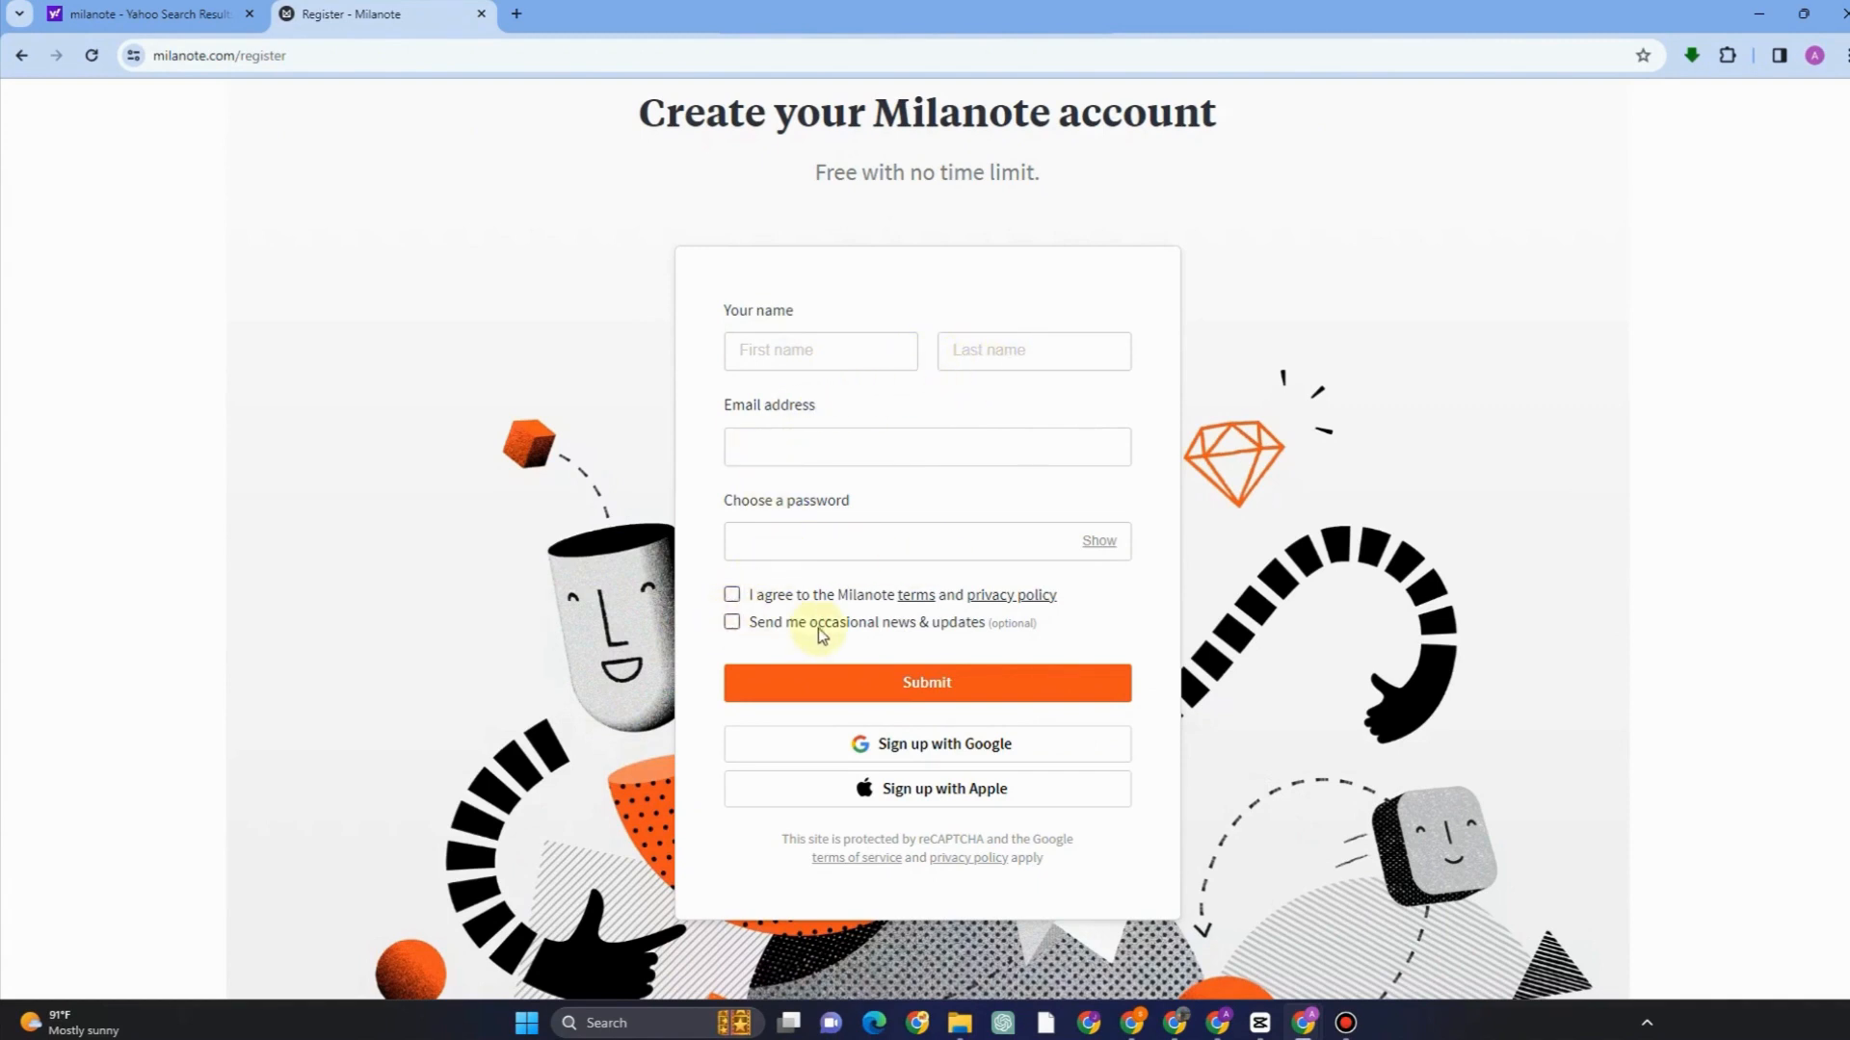
pyautogui.scroll(-1, 1253, 183)
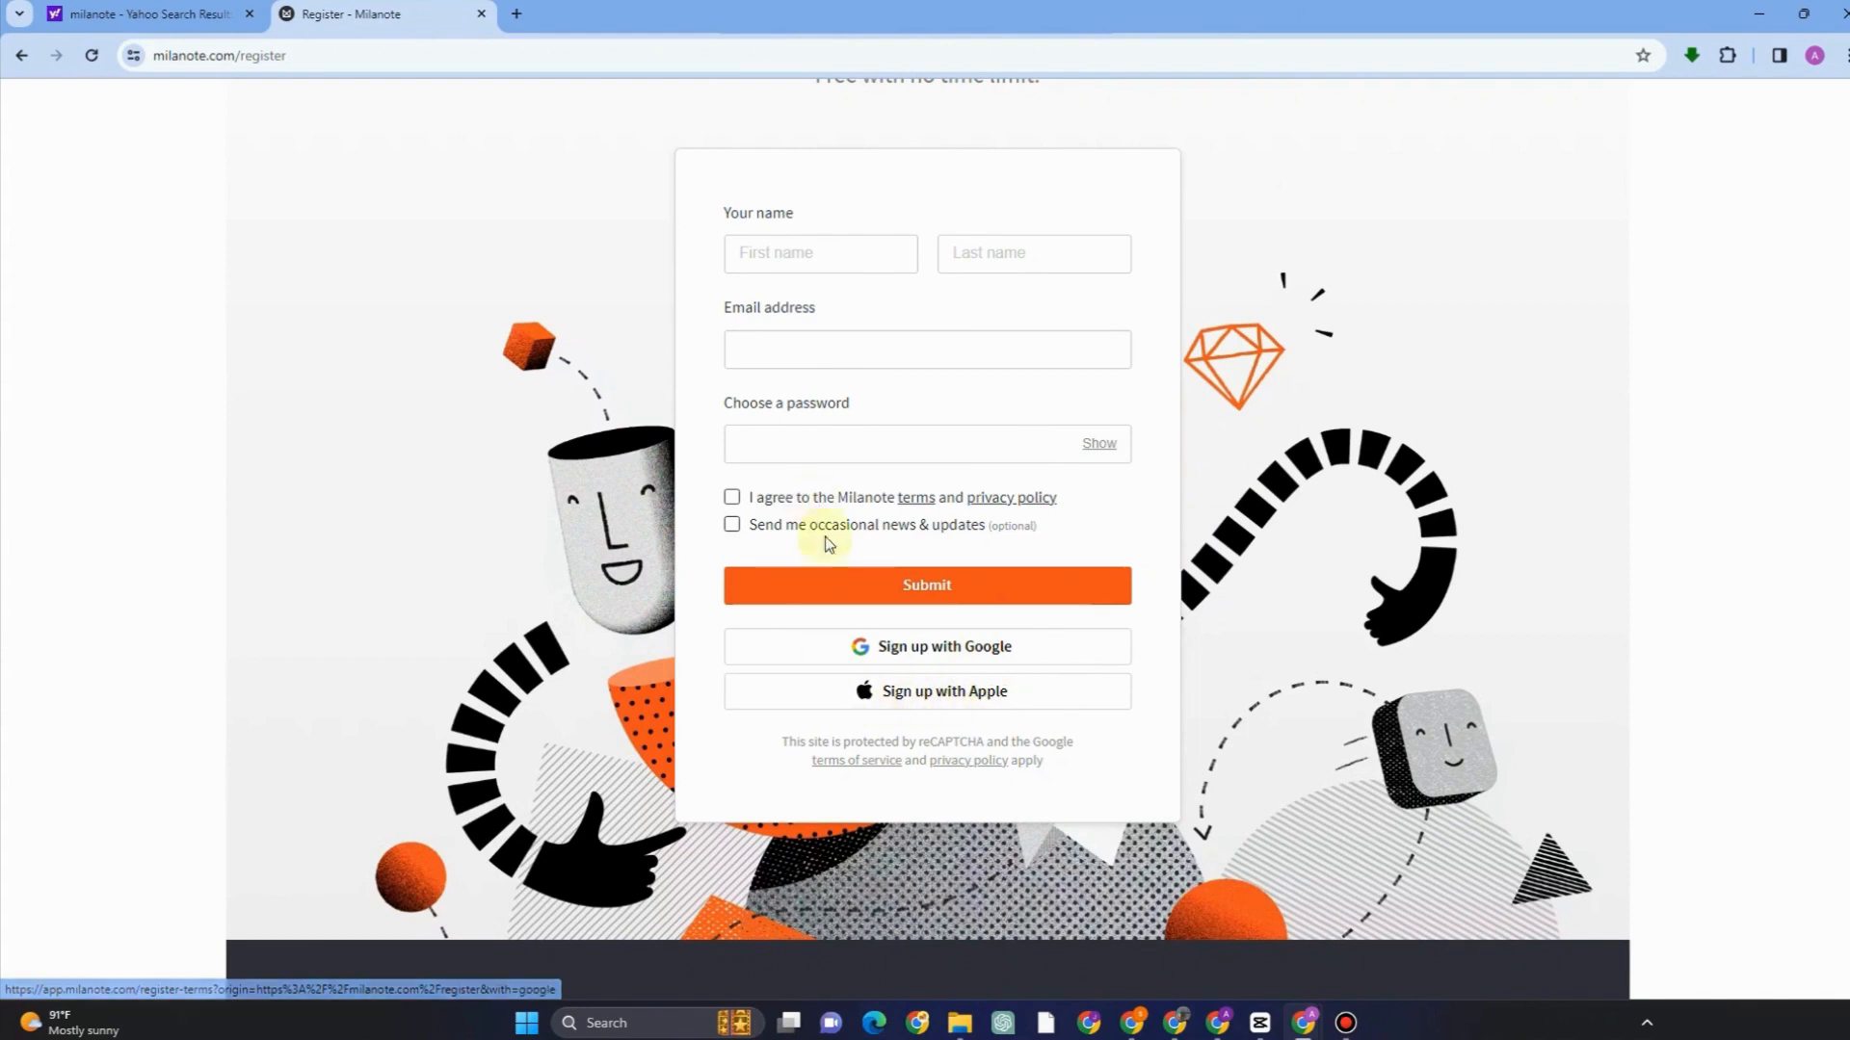
pyautogui.click(922, 655)
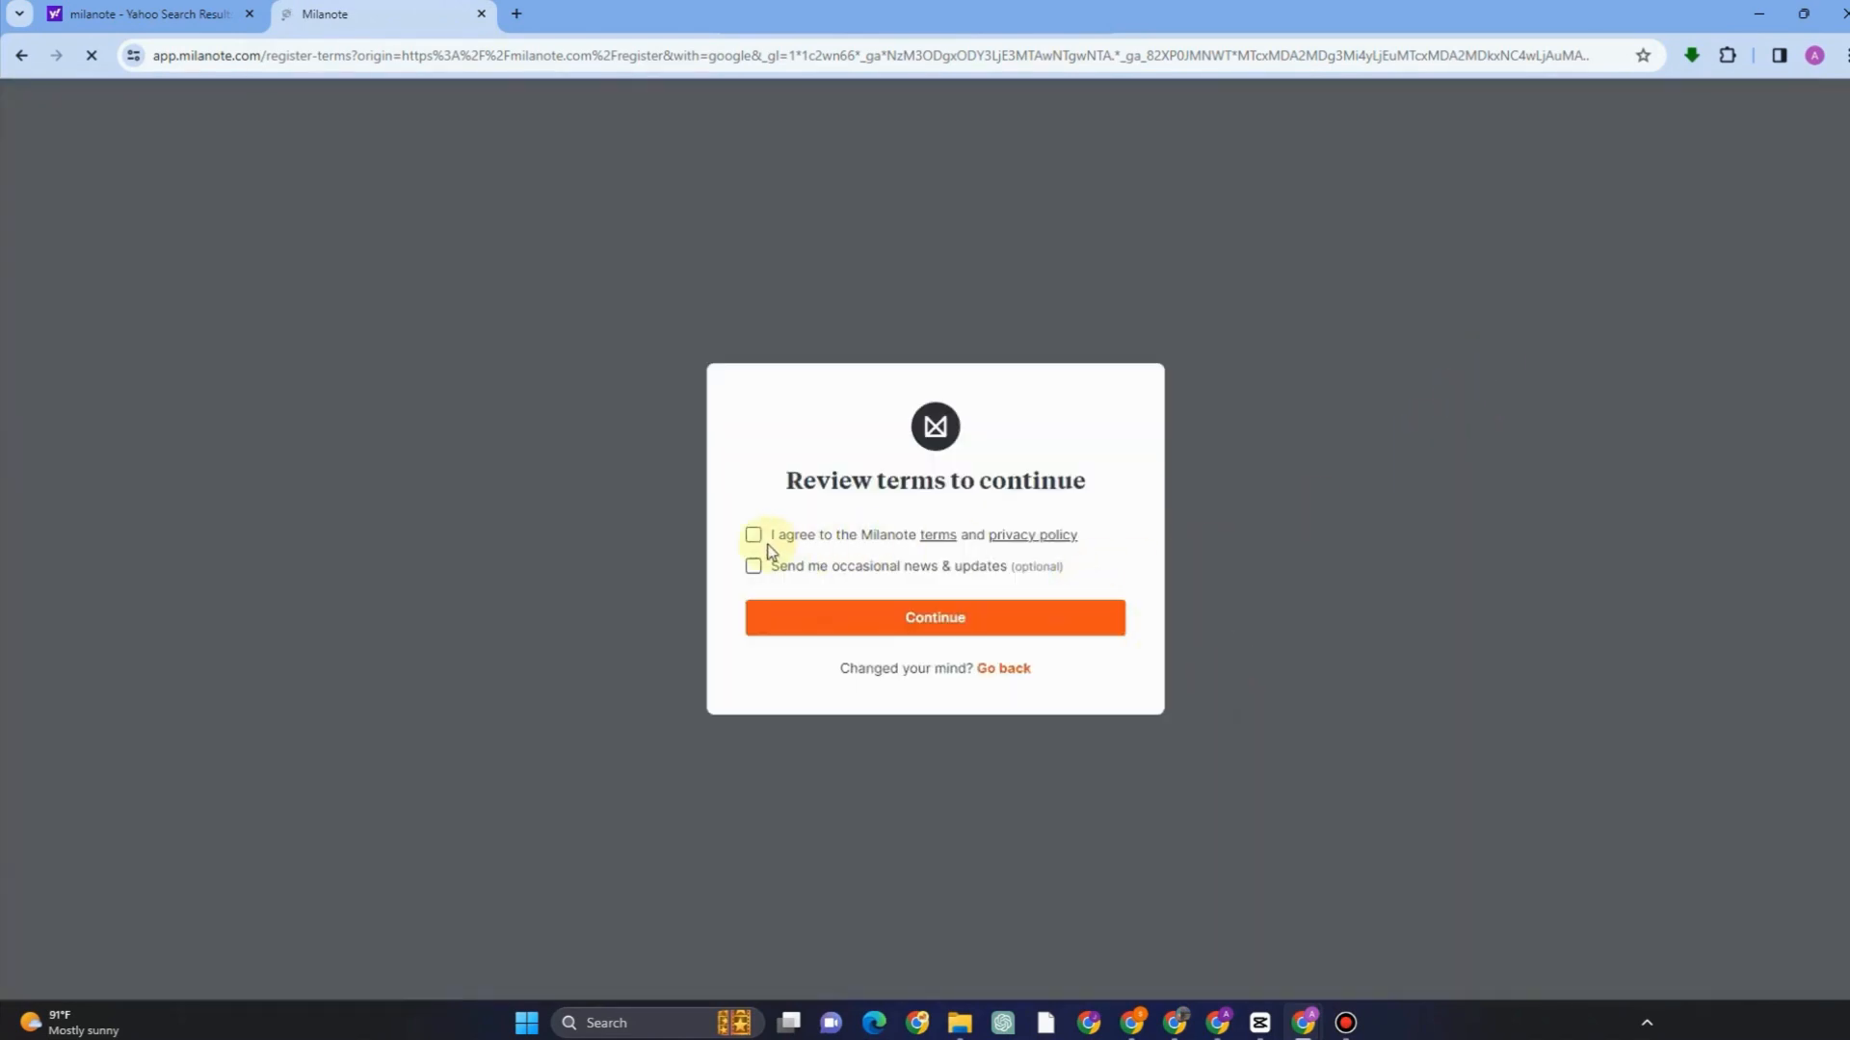
pyautogui.click(757, 540)
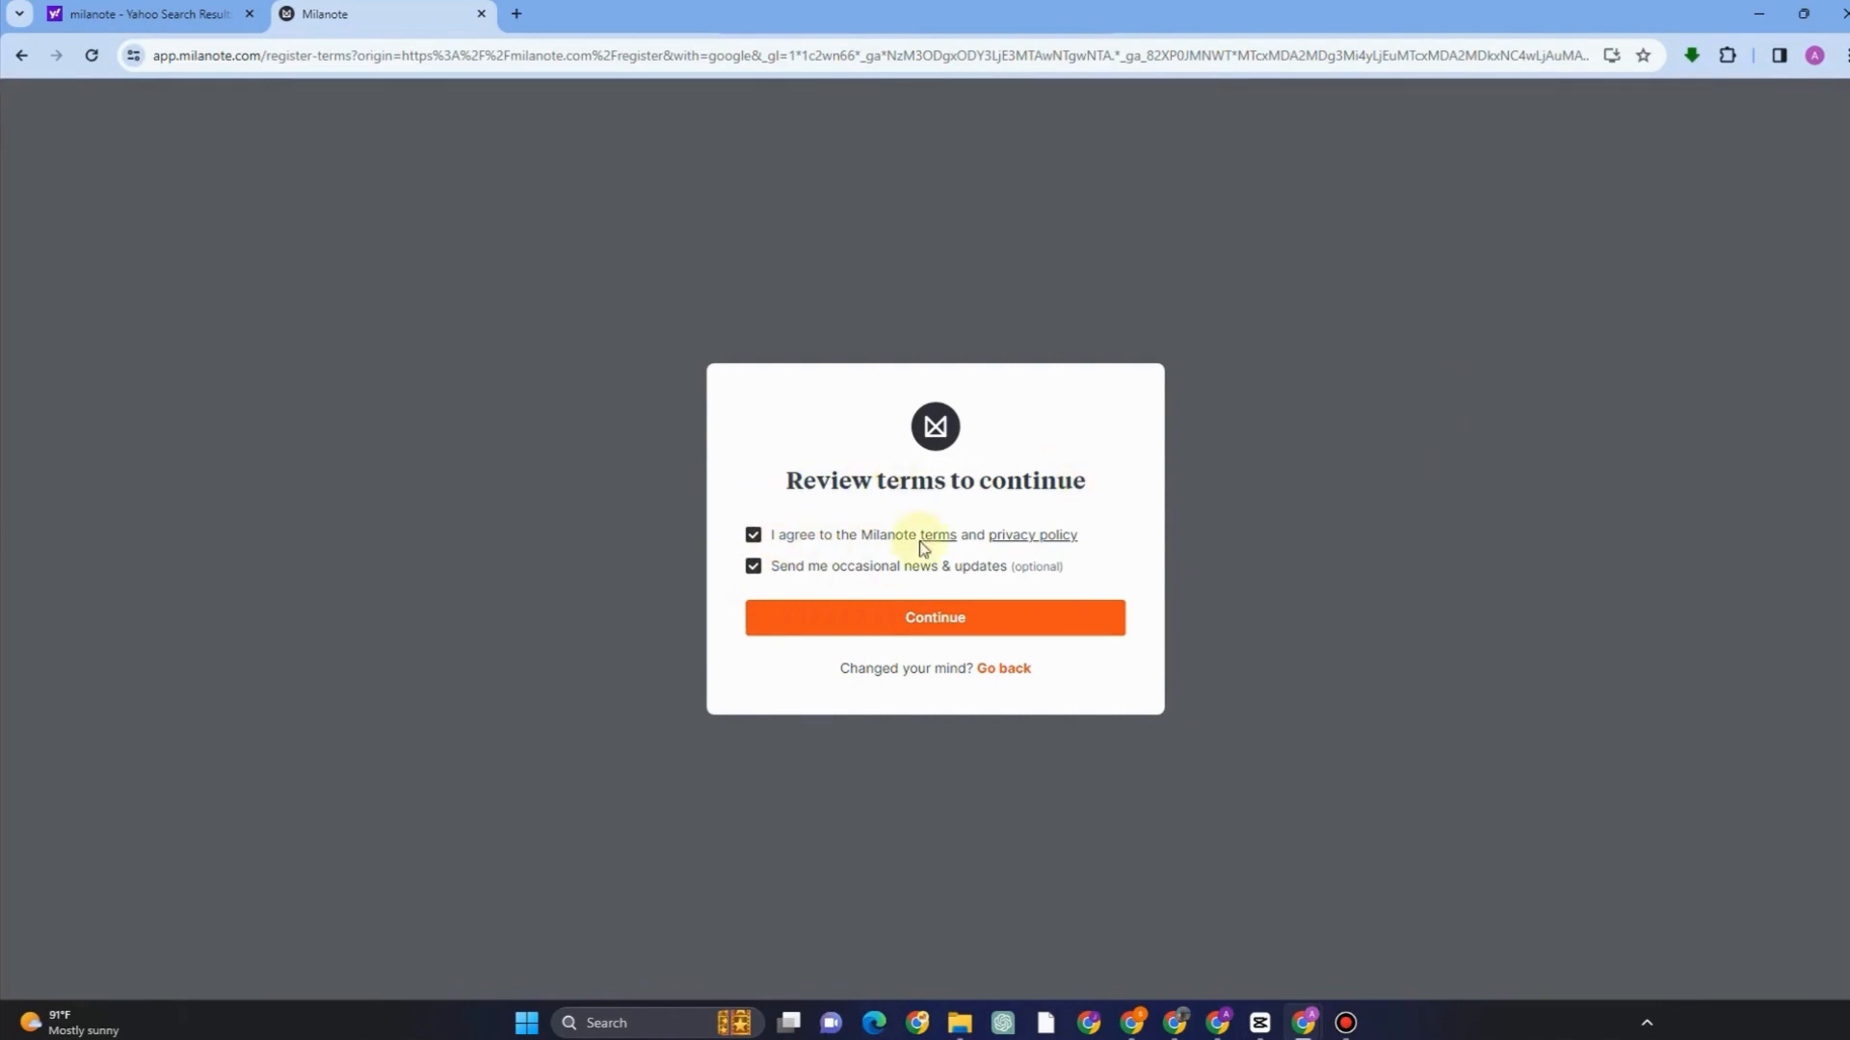
pyautogui.click(754, 569)
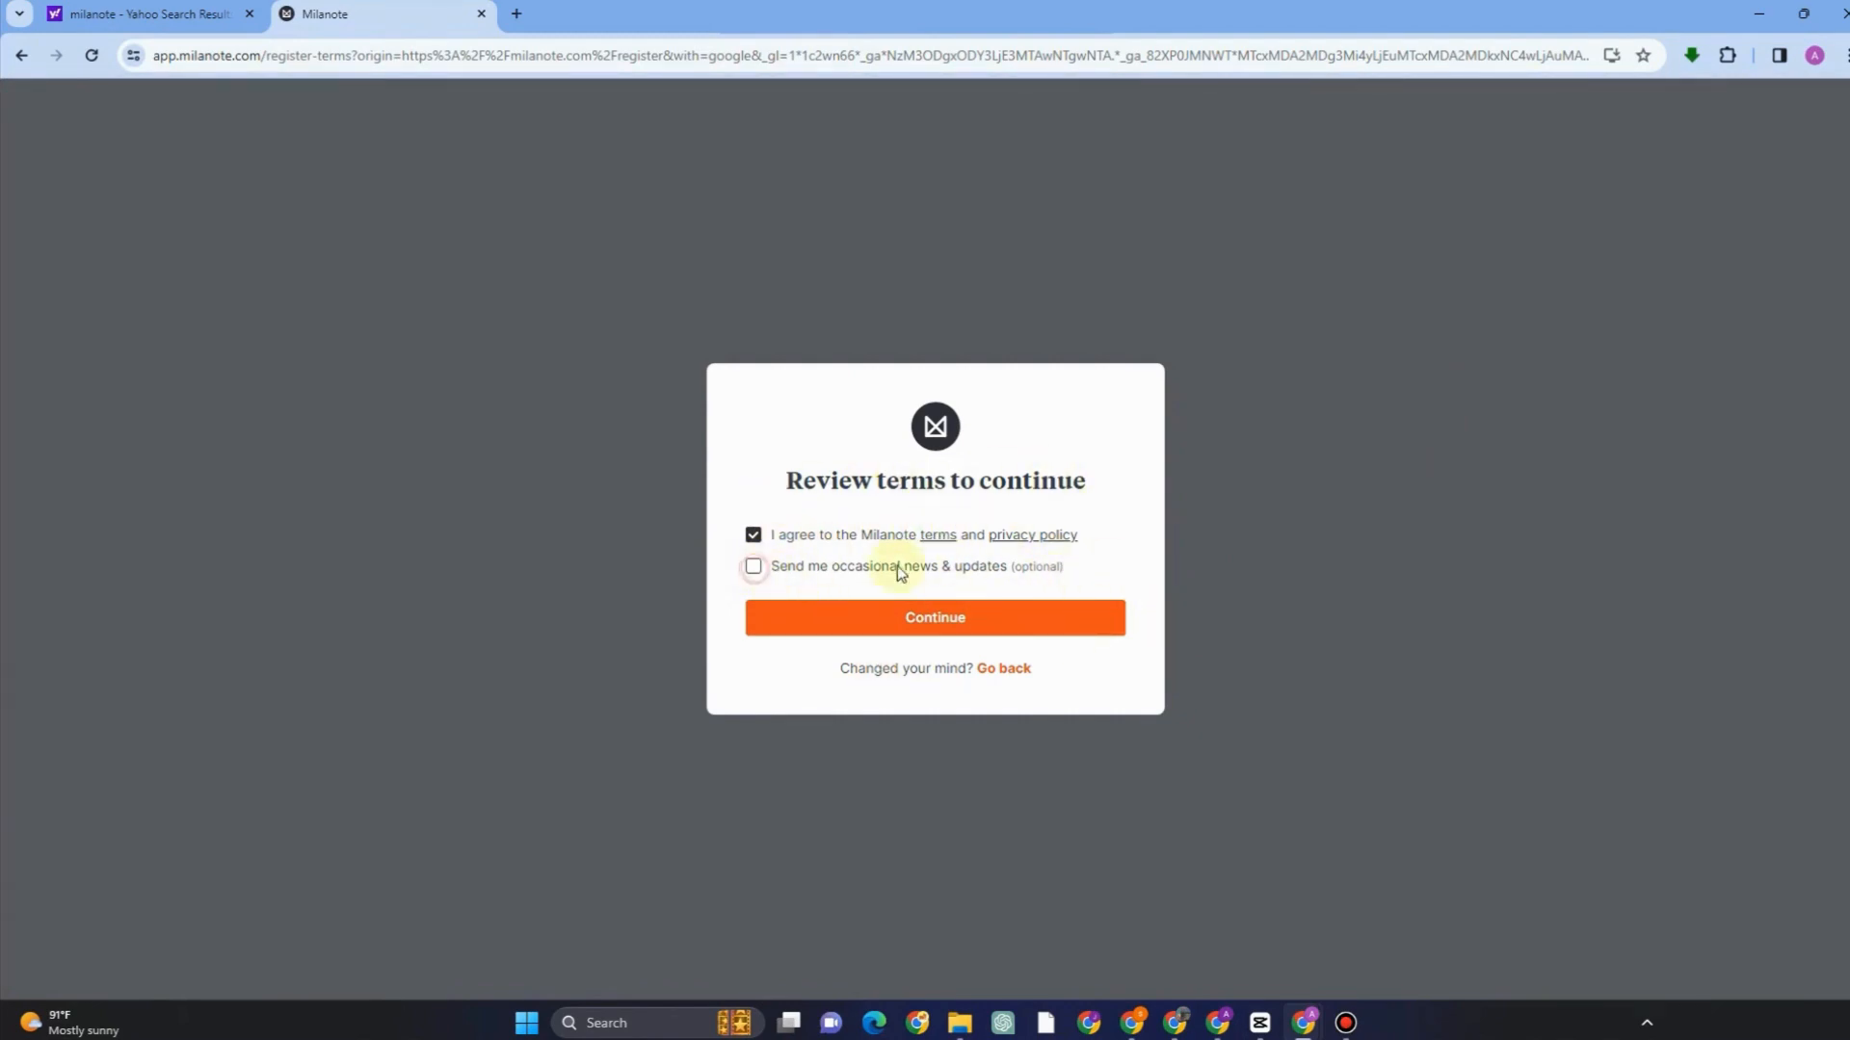
pyautogui.click(975, 624)
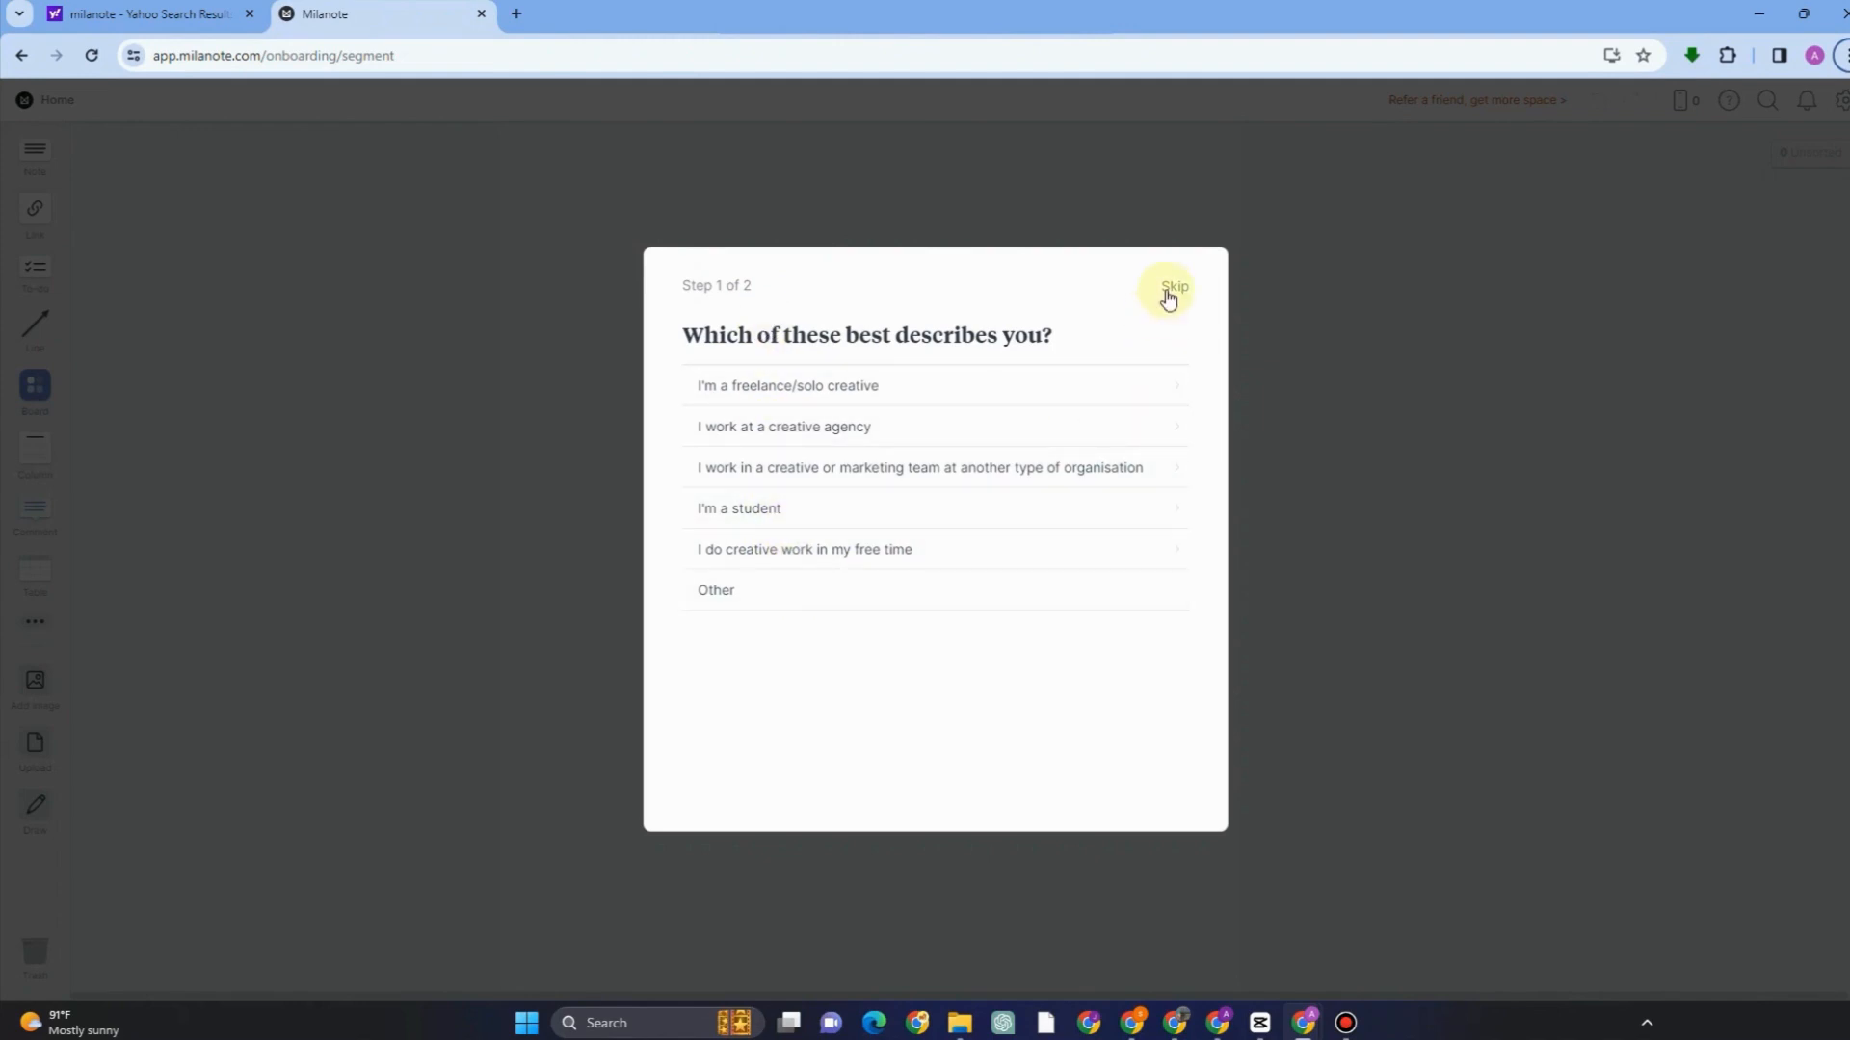
# - Complete the onboarding questions with "I'm a freelance/solo creative" and "I'm a writer", and get started
pyautogui.click(751, 388)
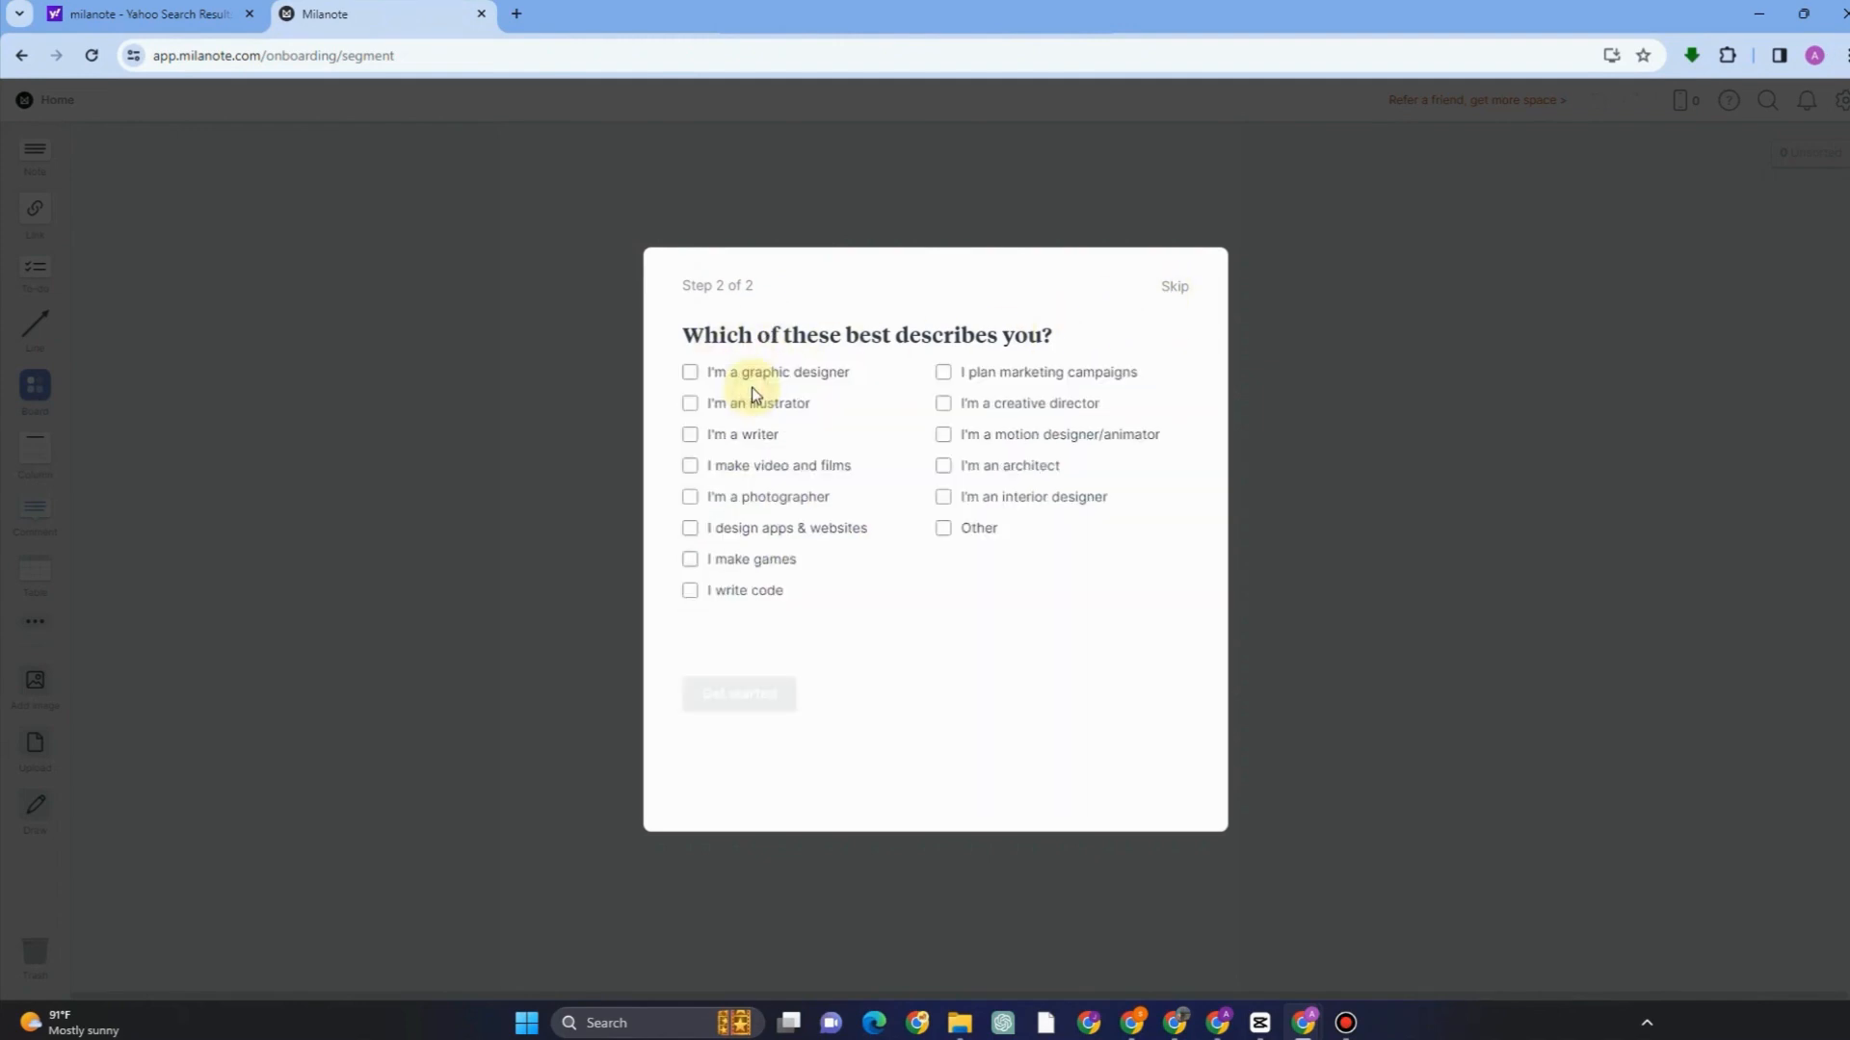
pyautogui.click(688, 436)
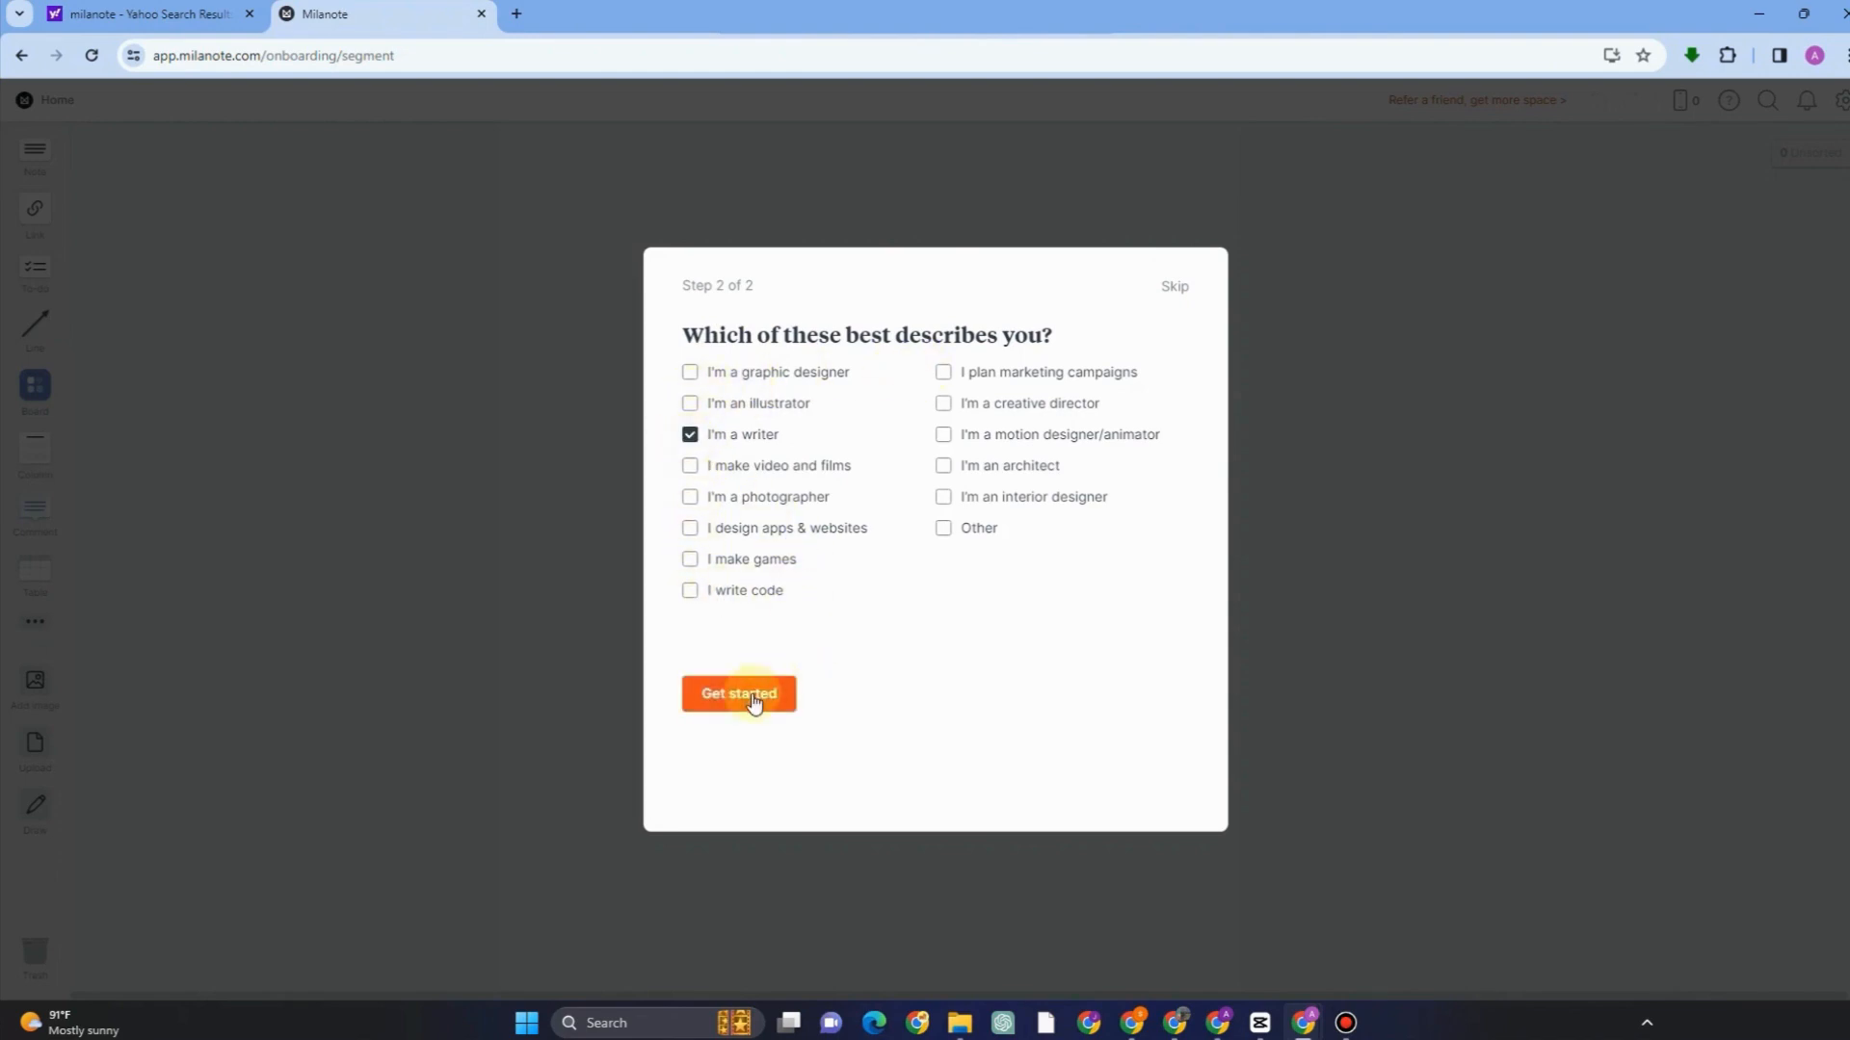
pyautogui.click(753, 698)
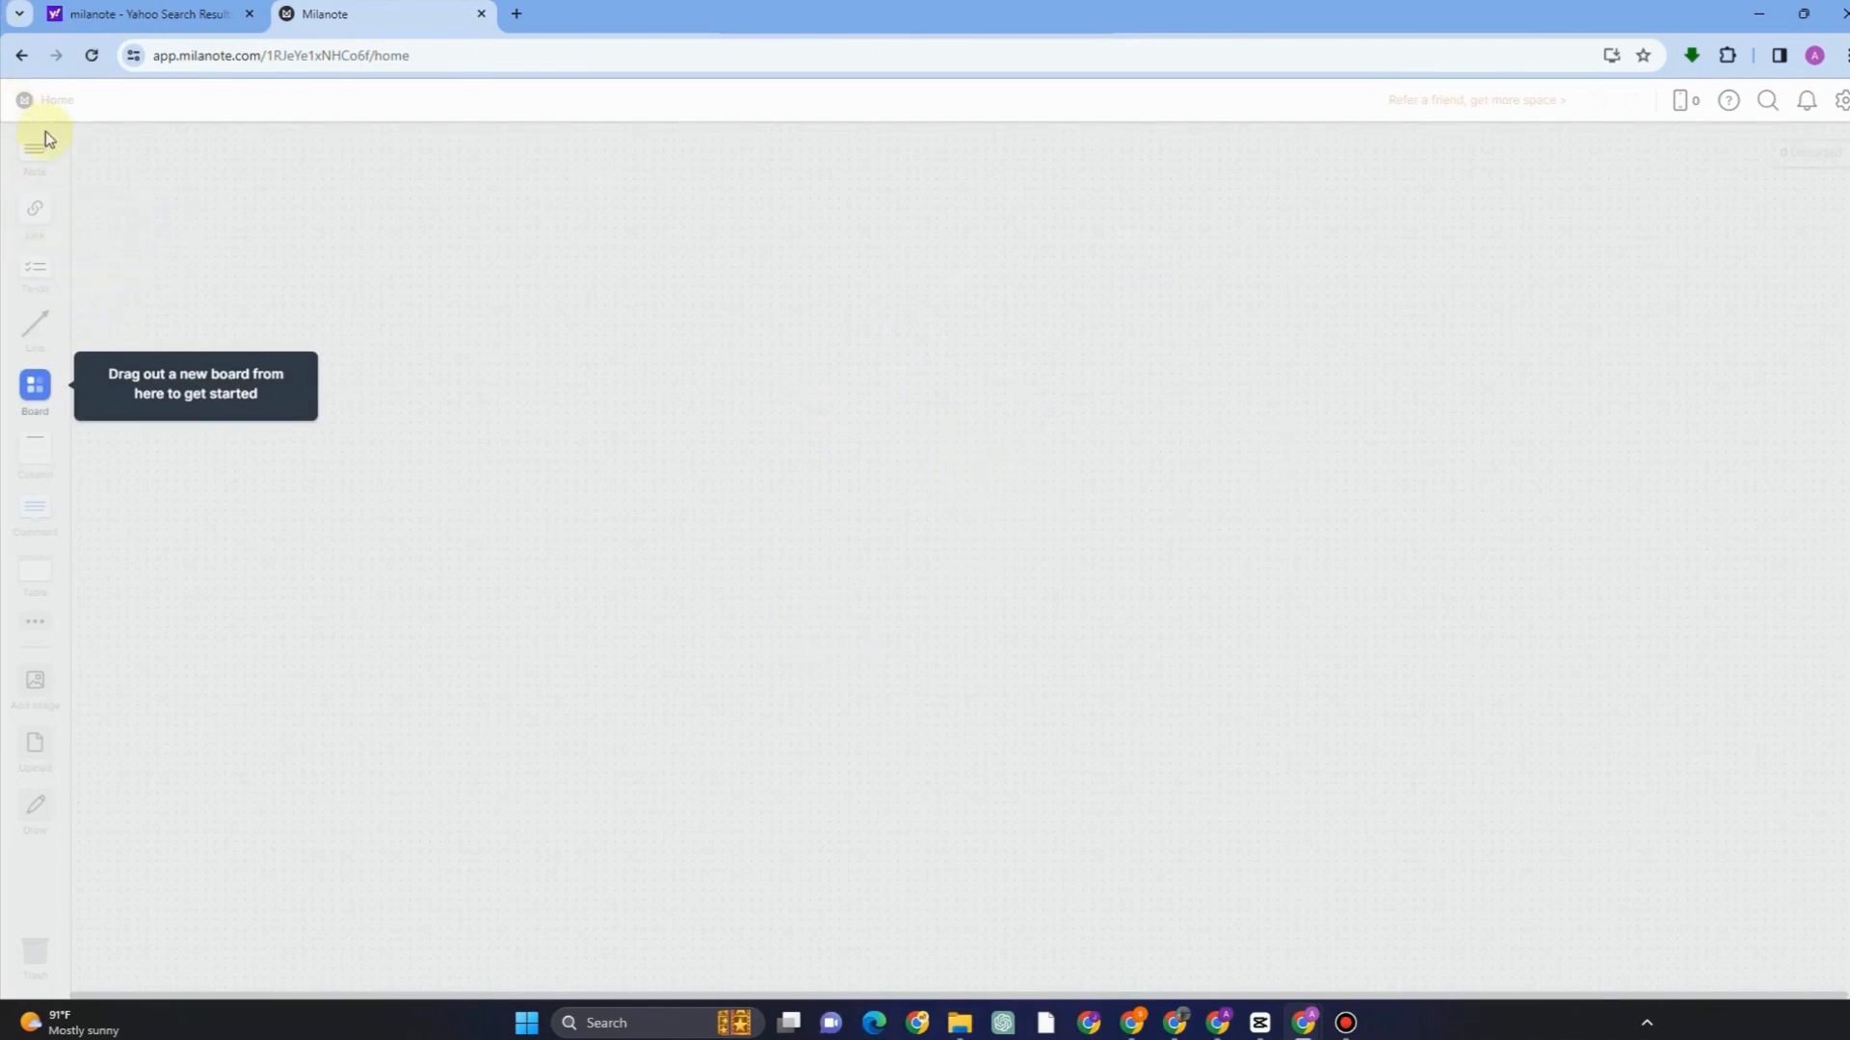
# - Add a new board to the Home canvas, leaving it without a template and dismissing the introductory tip
pyautogui.moveTo(36, 385); pyautogui.dragTo(40, 389)
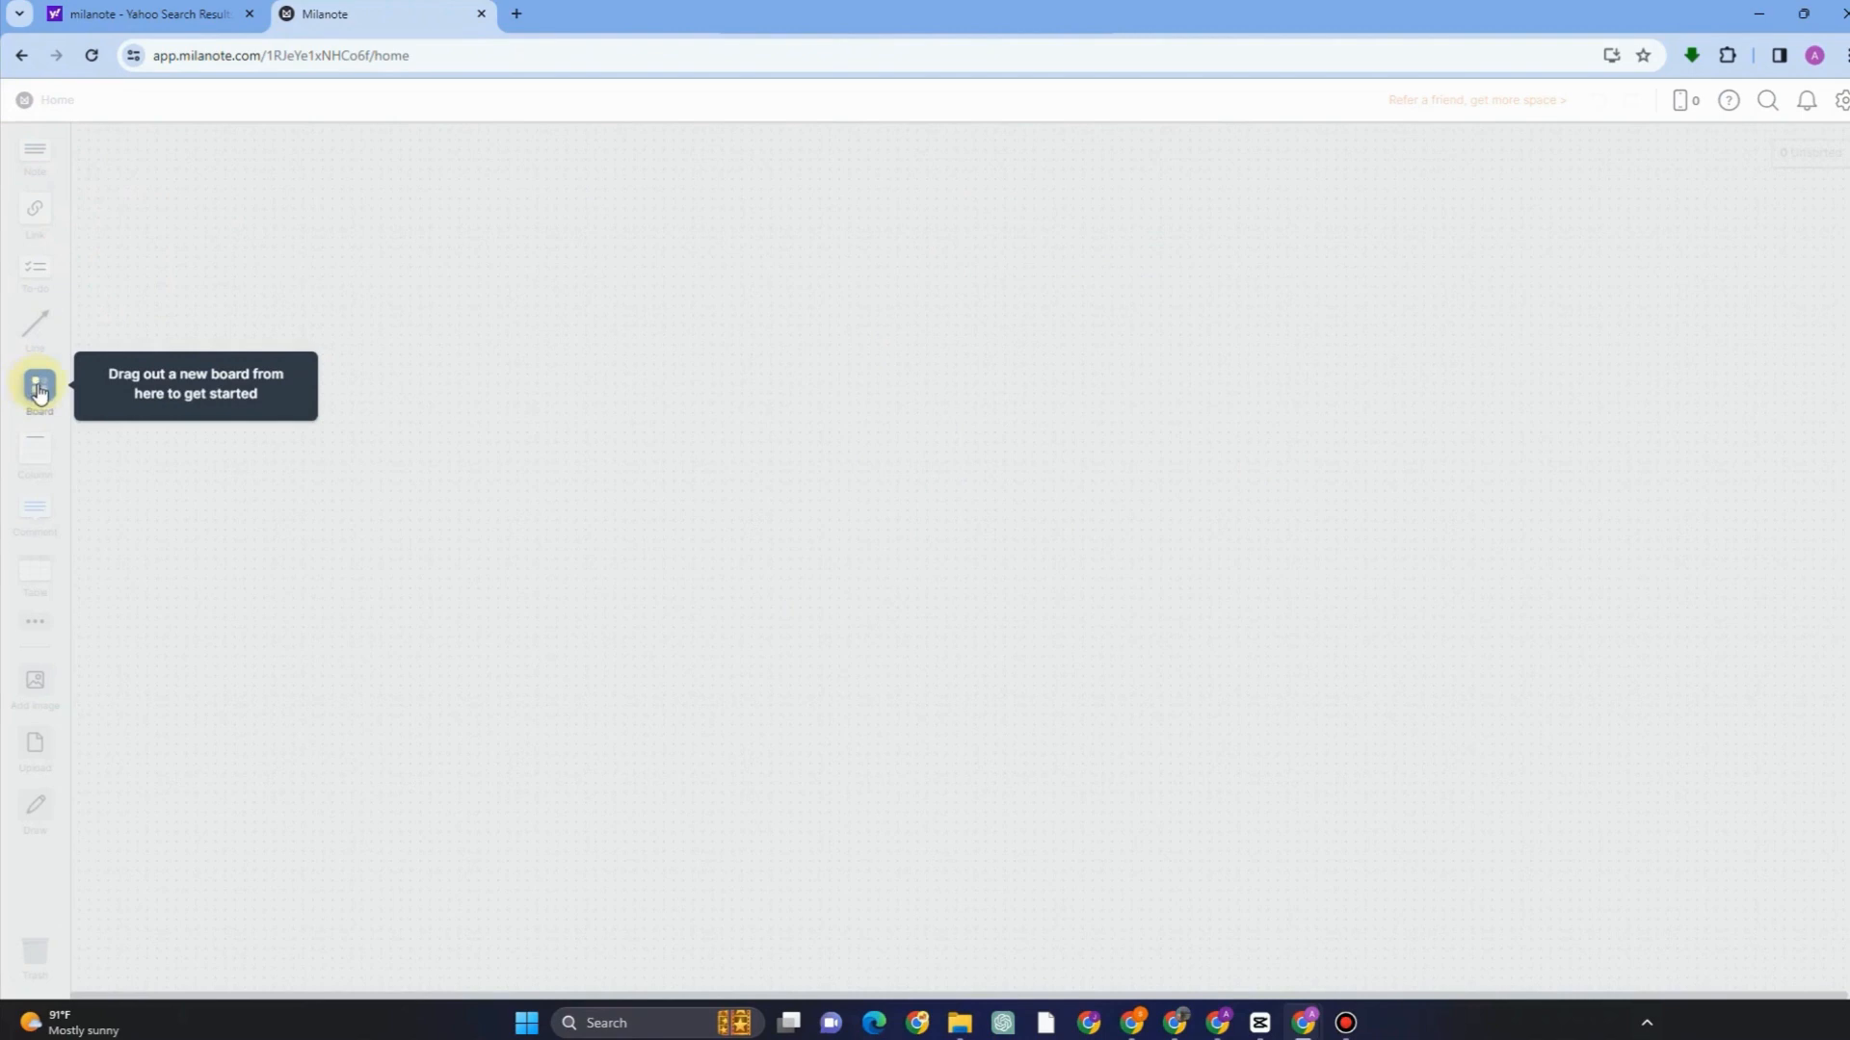
pyautogui.click(178, 486)
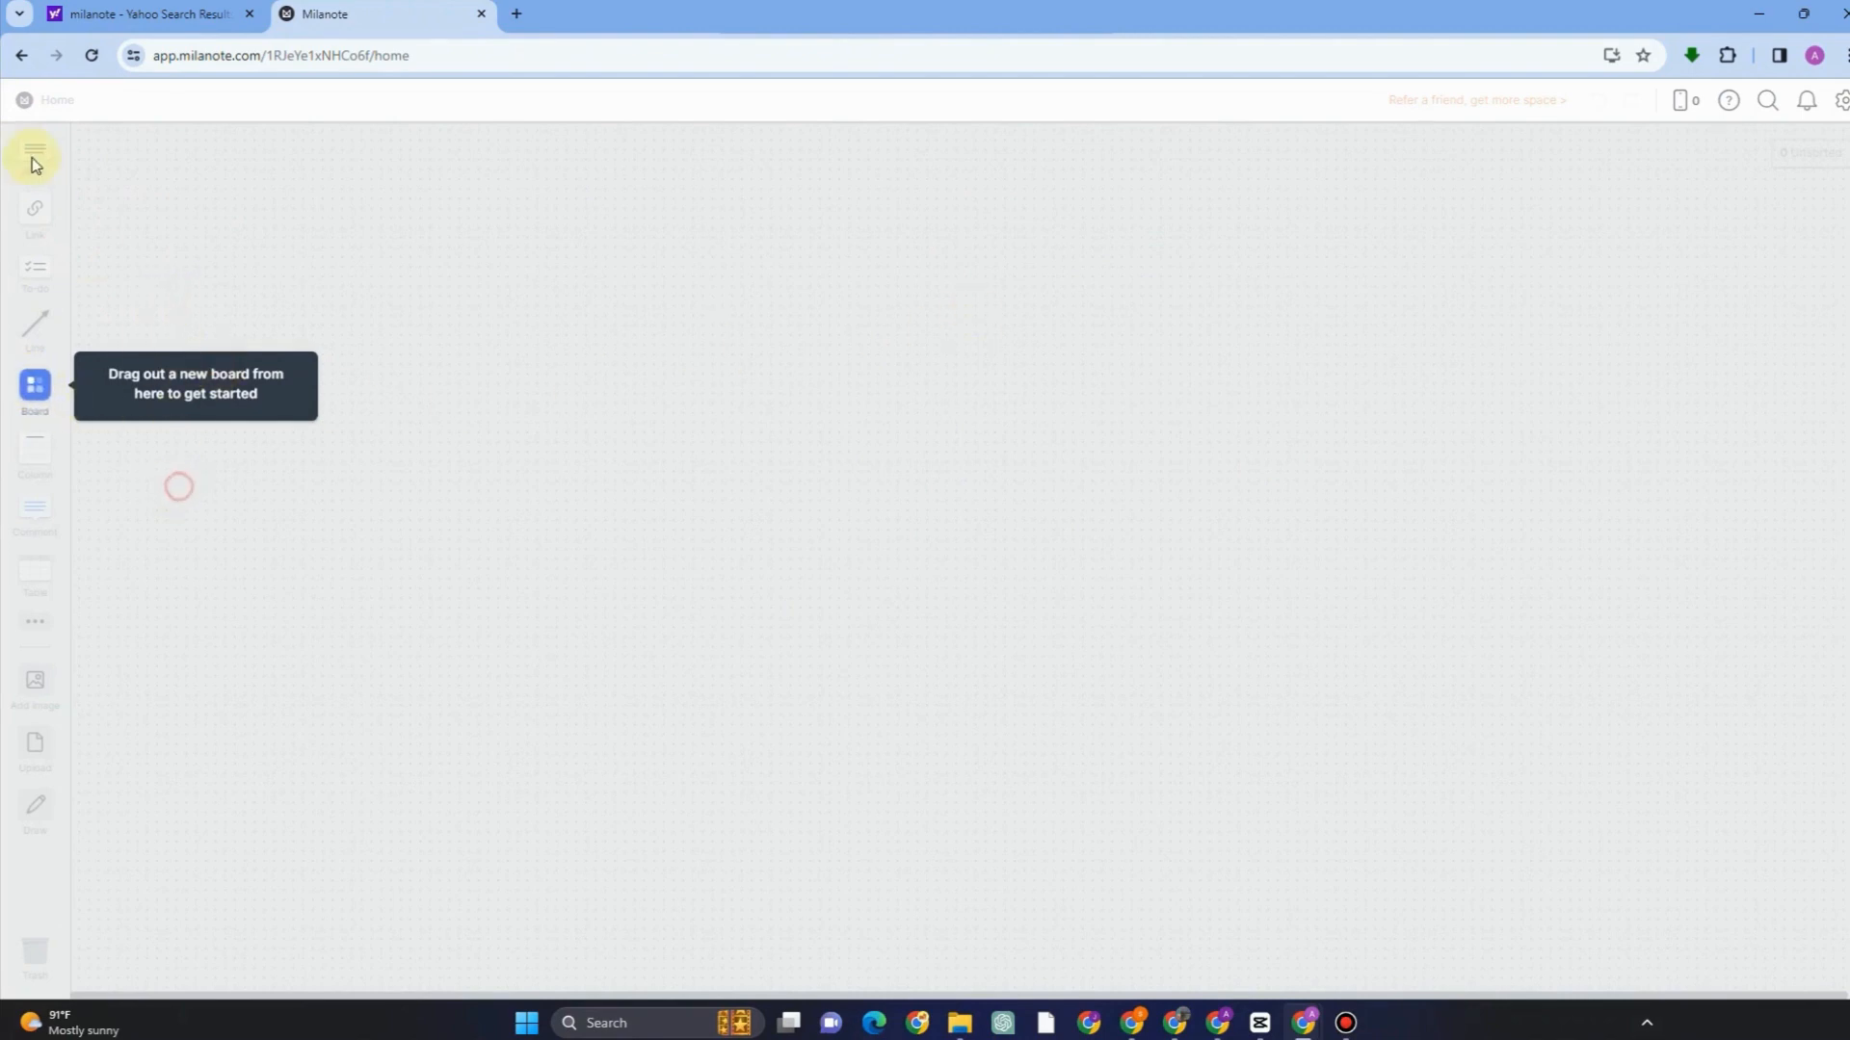
pyautogui.moveTo(32, 392); pyautogui.dragTo(472, 400)
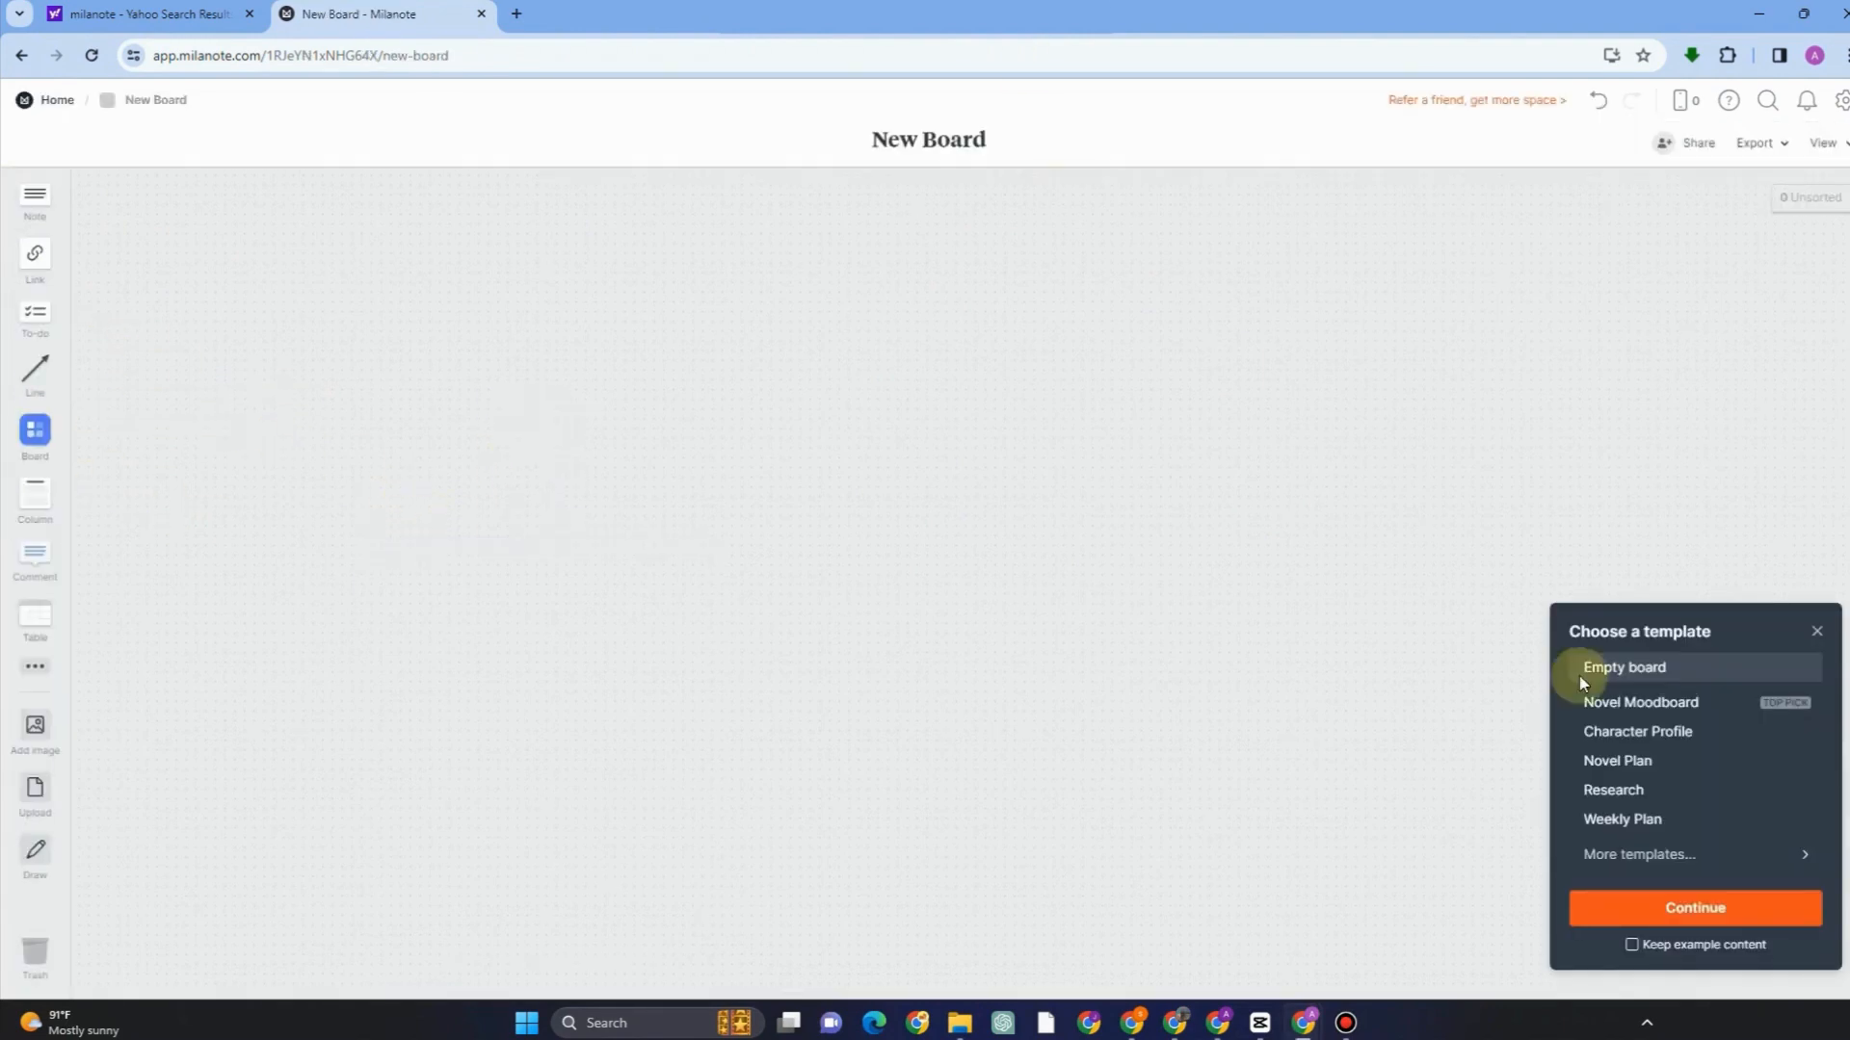
pyautogui.click(1813, 629)
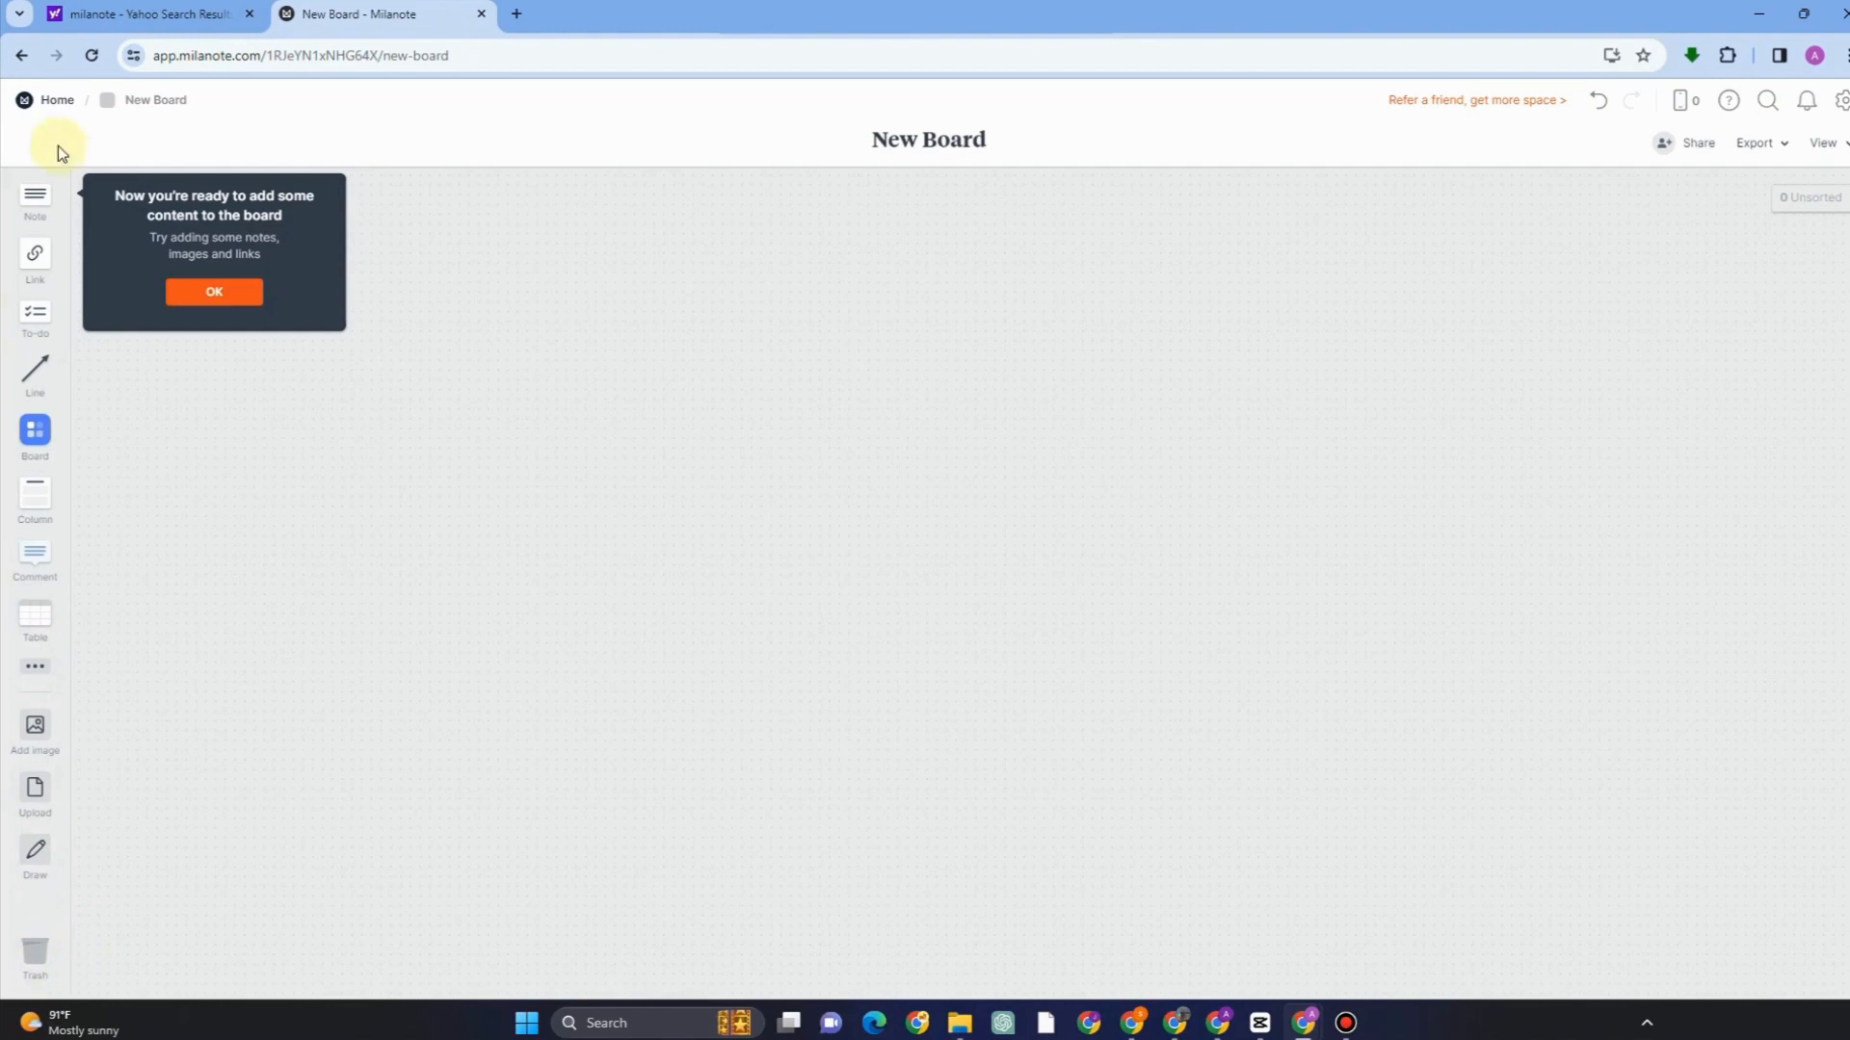
pyautogui.click(218, 295)
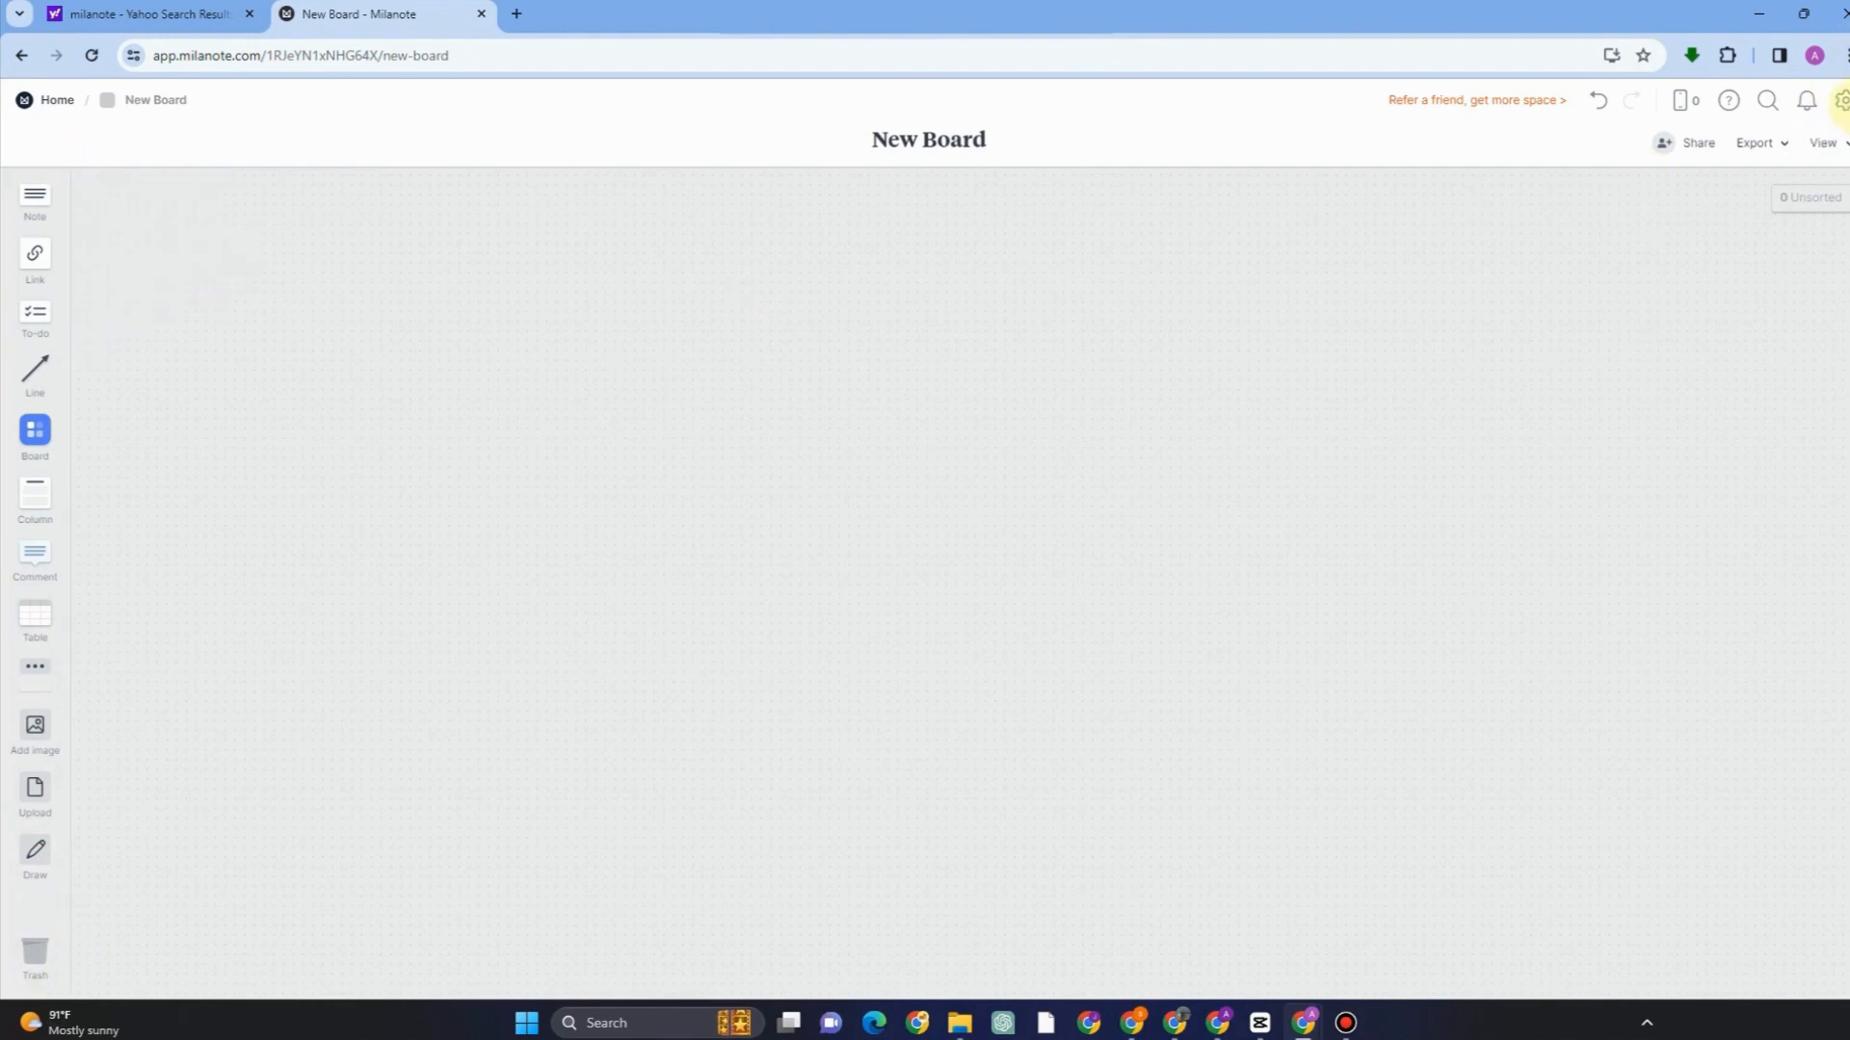
# - Open the account settings and view the Emails & notifications options
pyautogui.click(1841, 100)
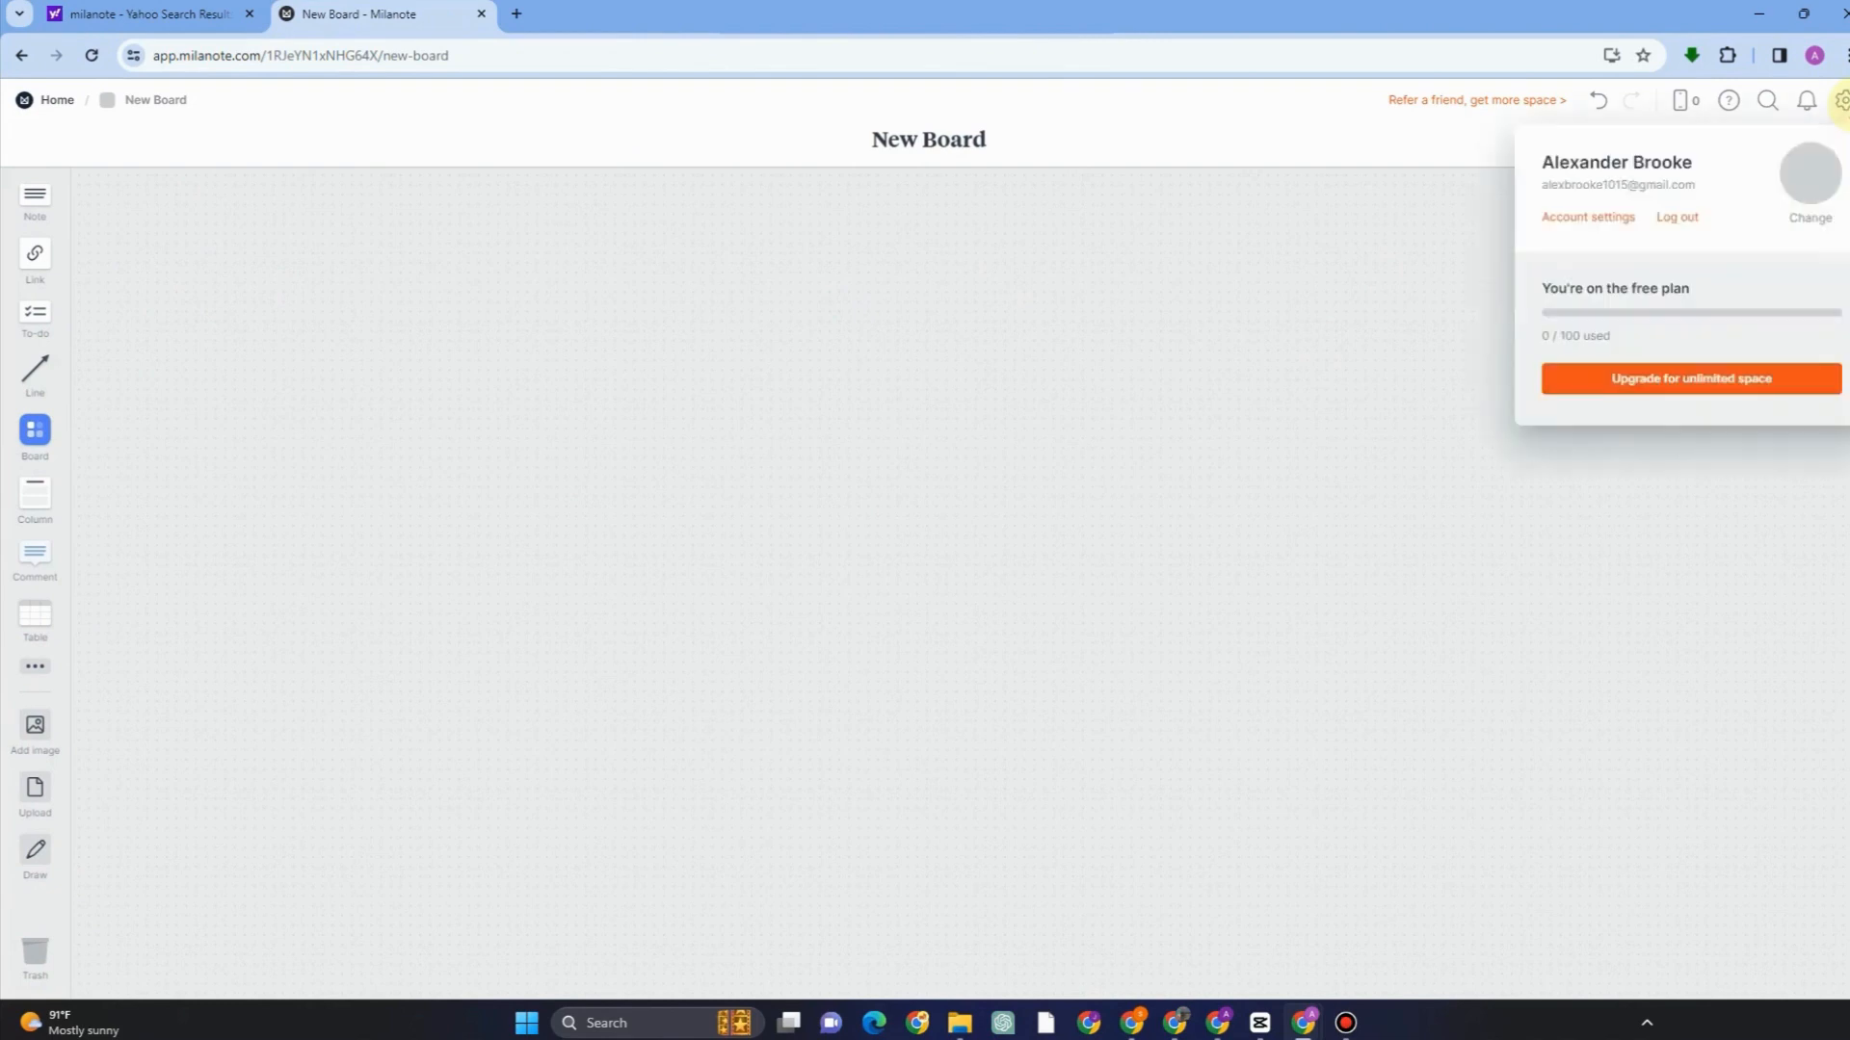
pyautogui.click(1589, 217)
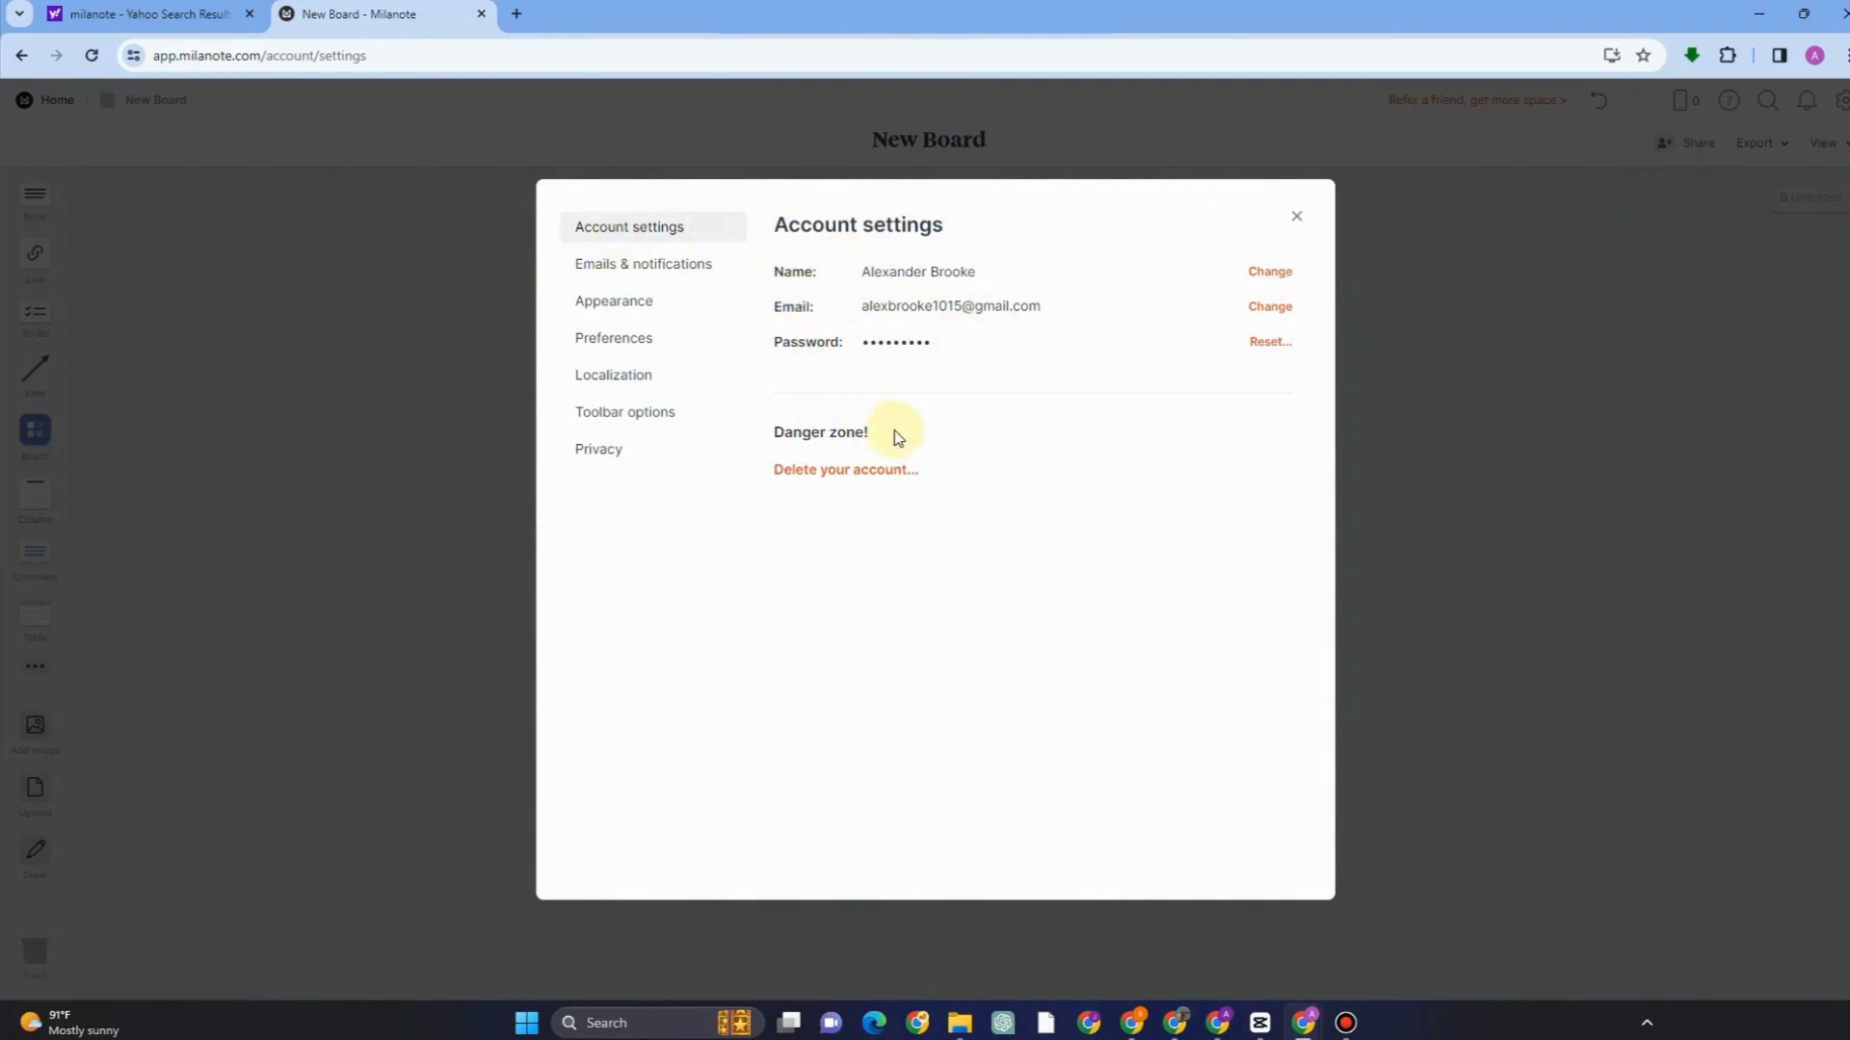
pyautogui.click(624, 263)
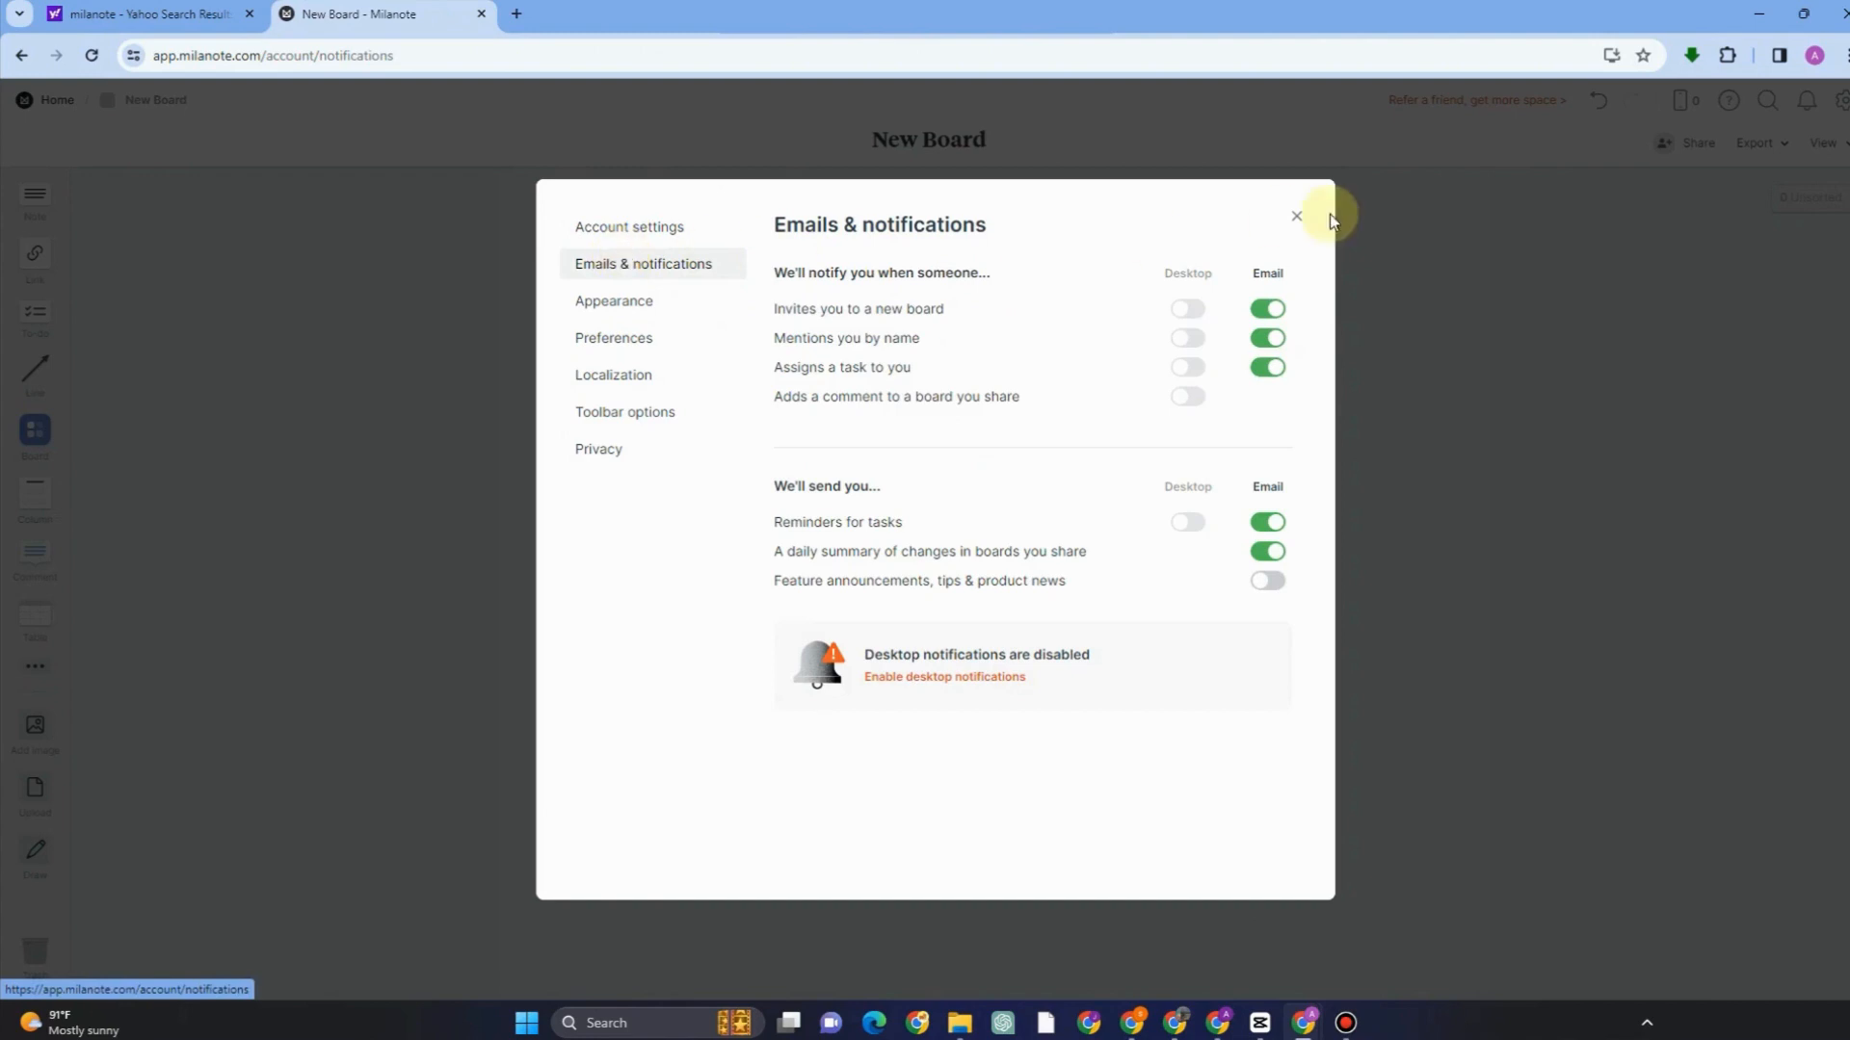
# - Try switching the email notifications for board invitations and task assignments off and back on
pyautogui.click(1270, 310)
pyautogui.click(1272, 311)
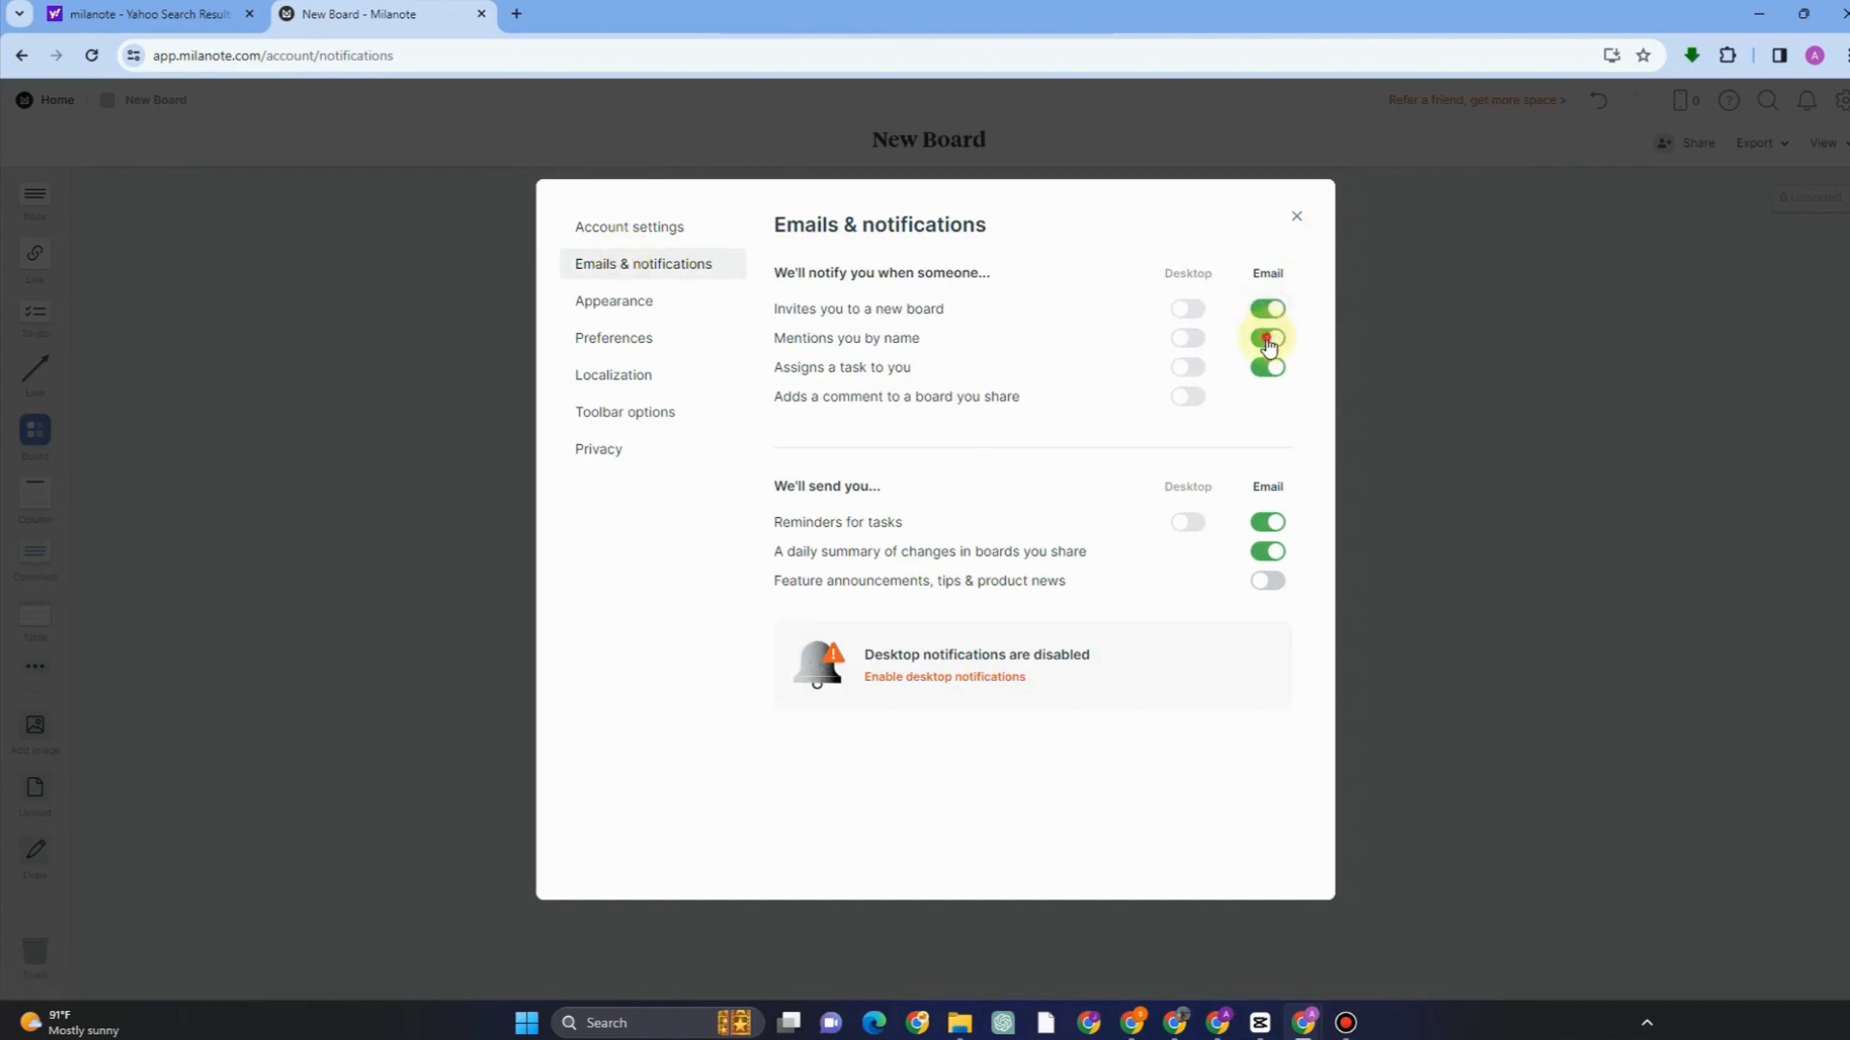
pyautogui.click(1268, 371)
pyautogui.click(1268, 371)
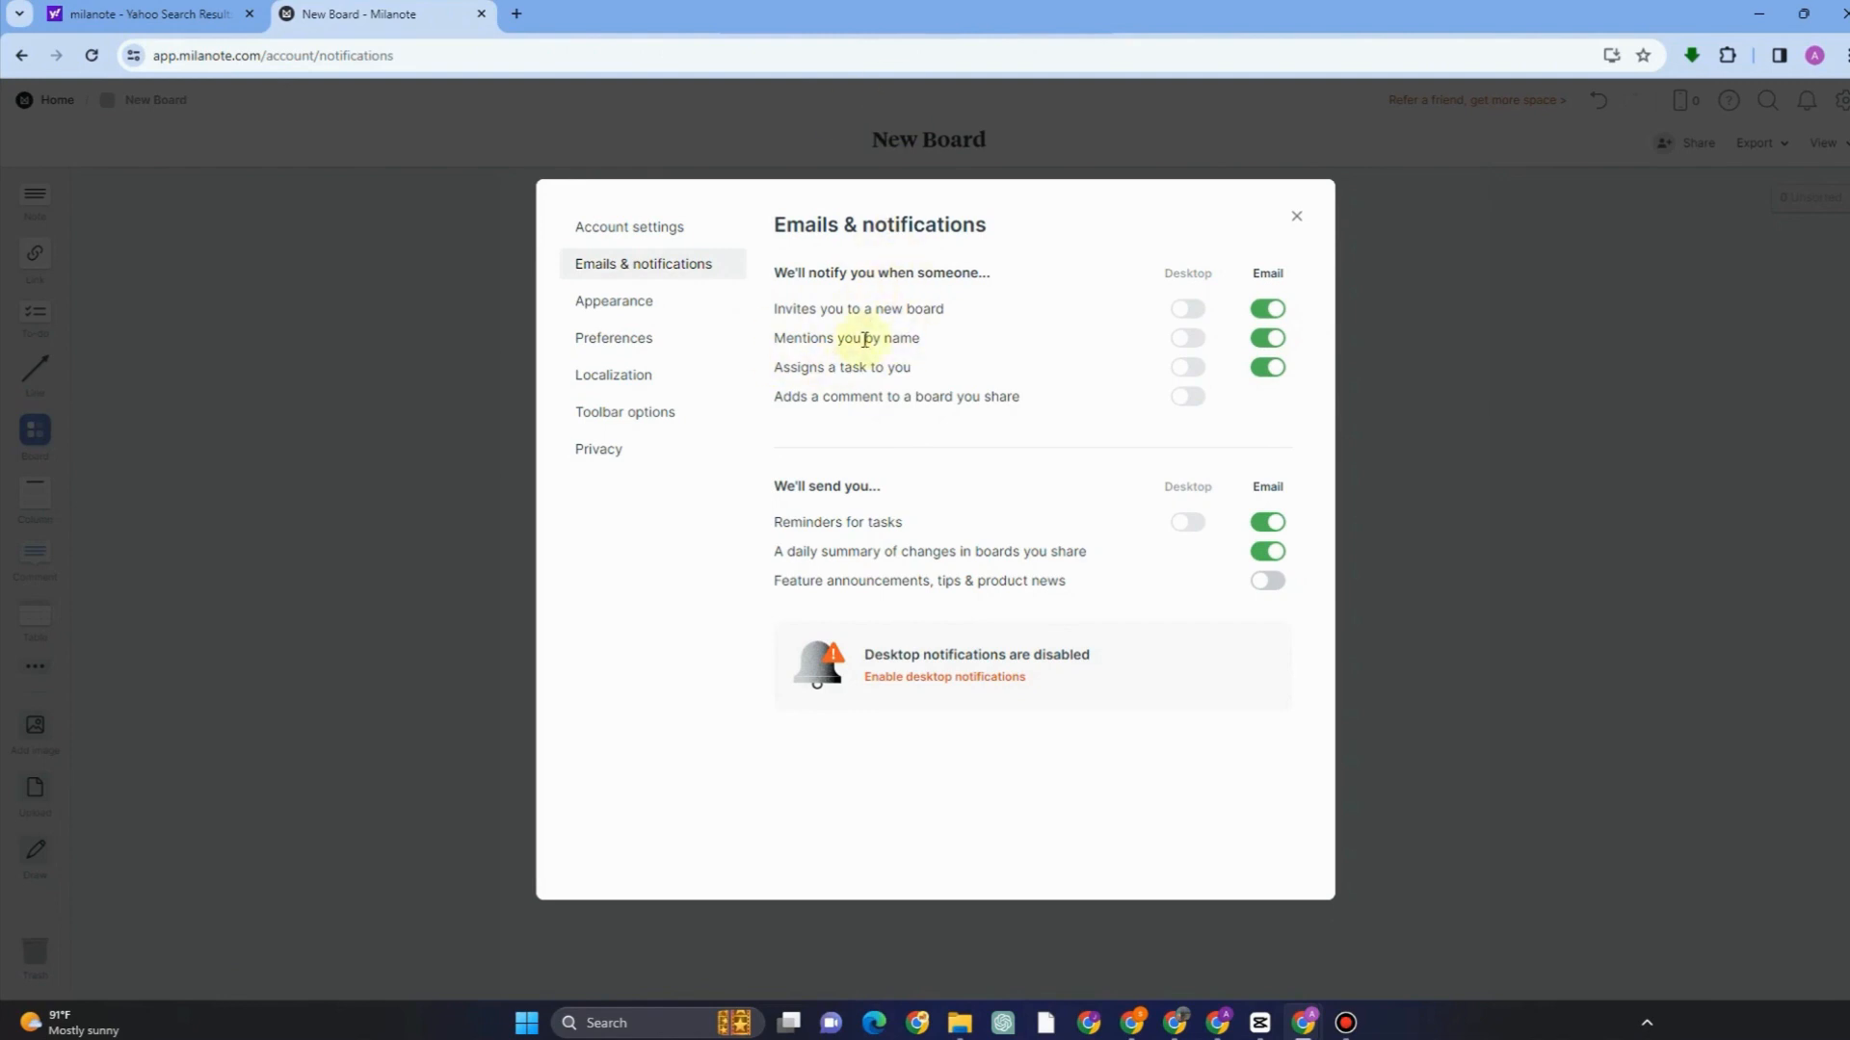
# - In the Appearance settings, try the Medium and Large interface sizes and set the interface to Small
pyautogui.click(617, 301)
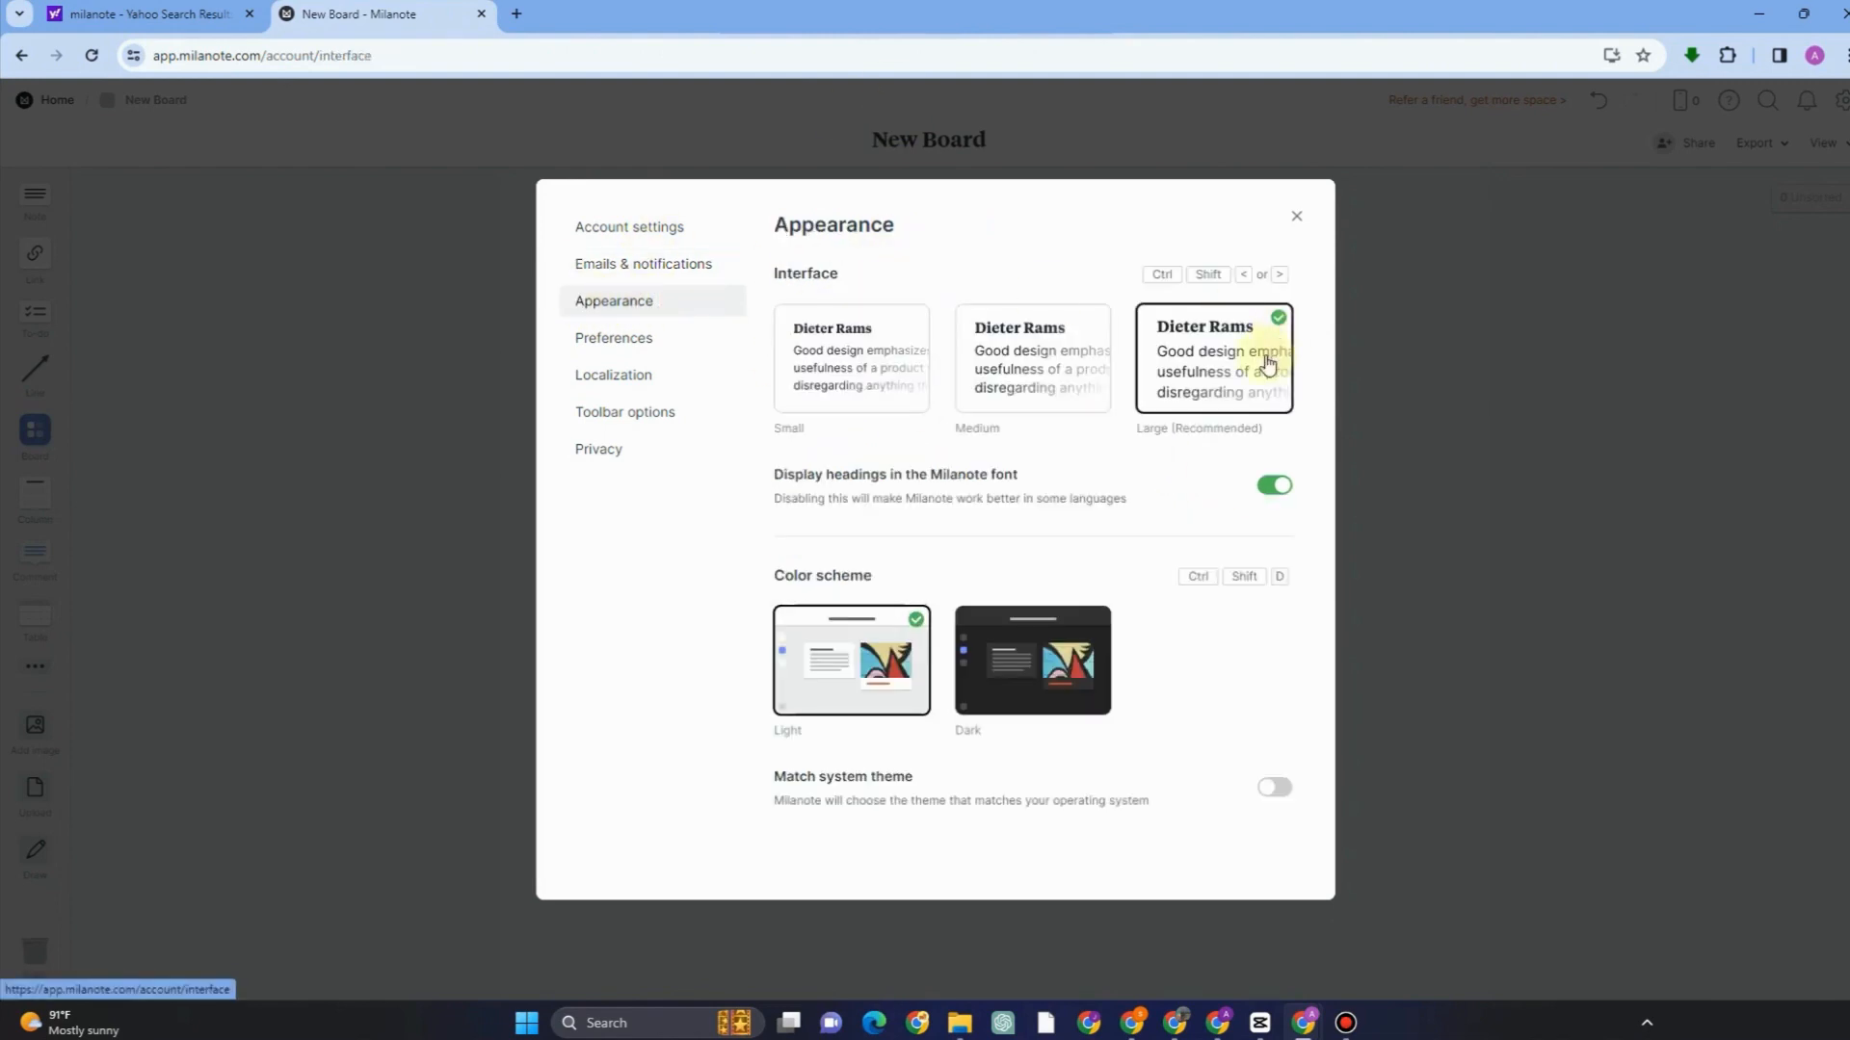
pyautogui.click(1055, 378)
pyautogui.click(1195, 374)
pyautogui.click(882, 366)
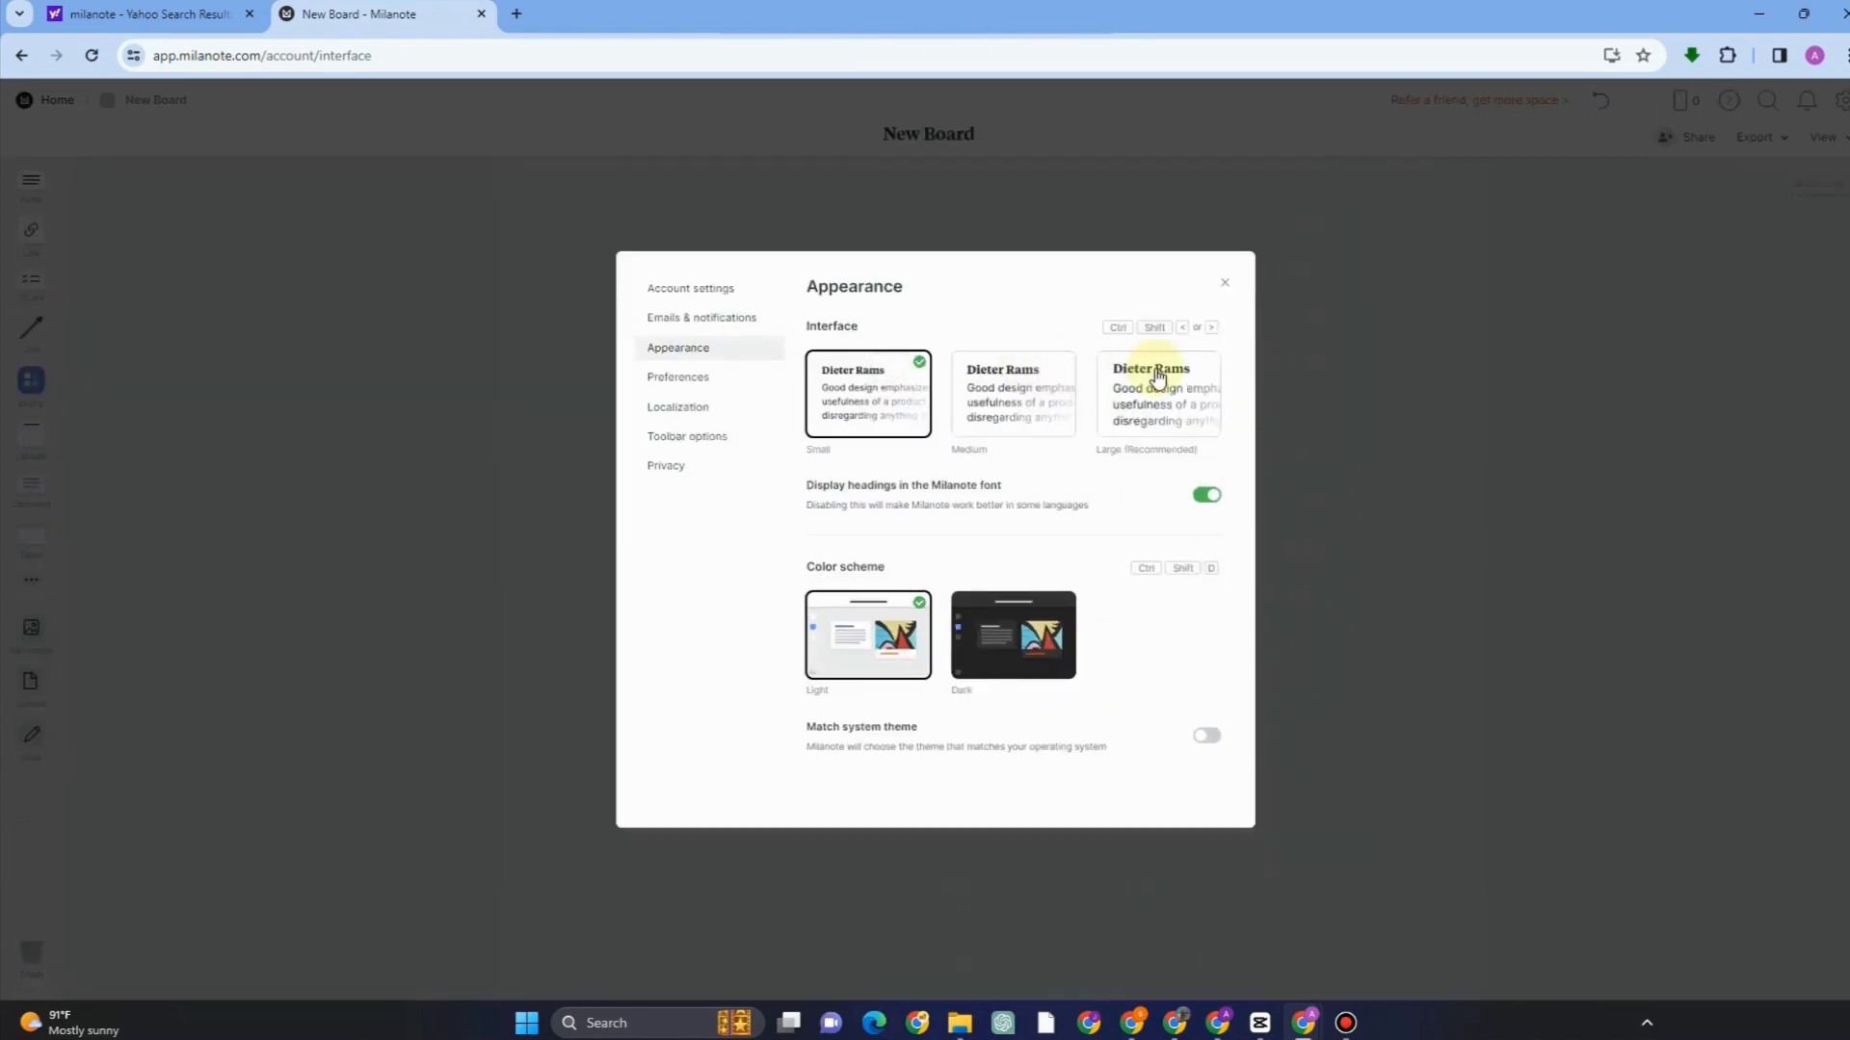
# - Set the interface size to Large and try the Dark color scheme before returning to Light
pyautogui.click(1156, 375)
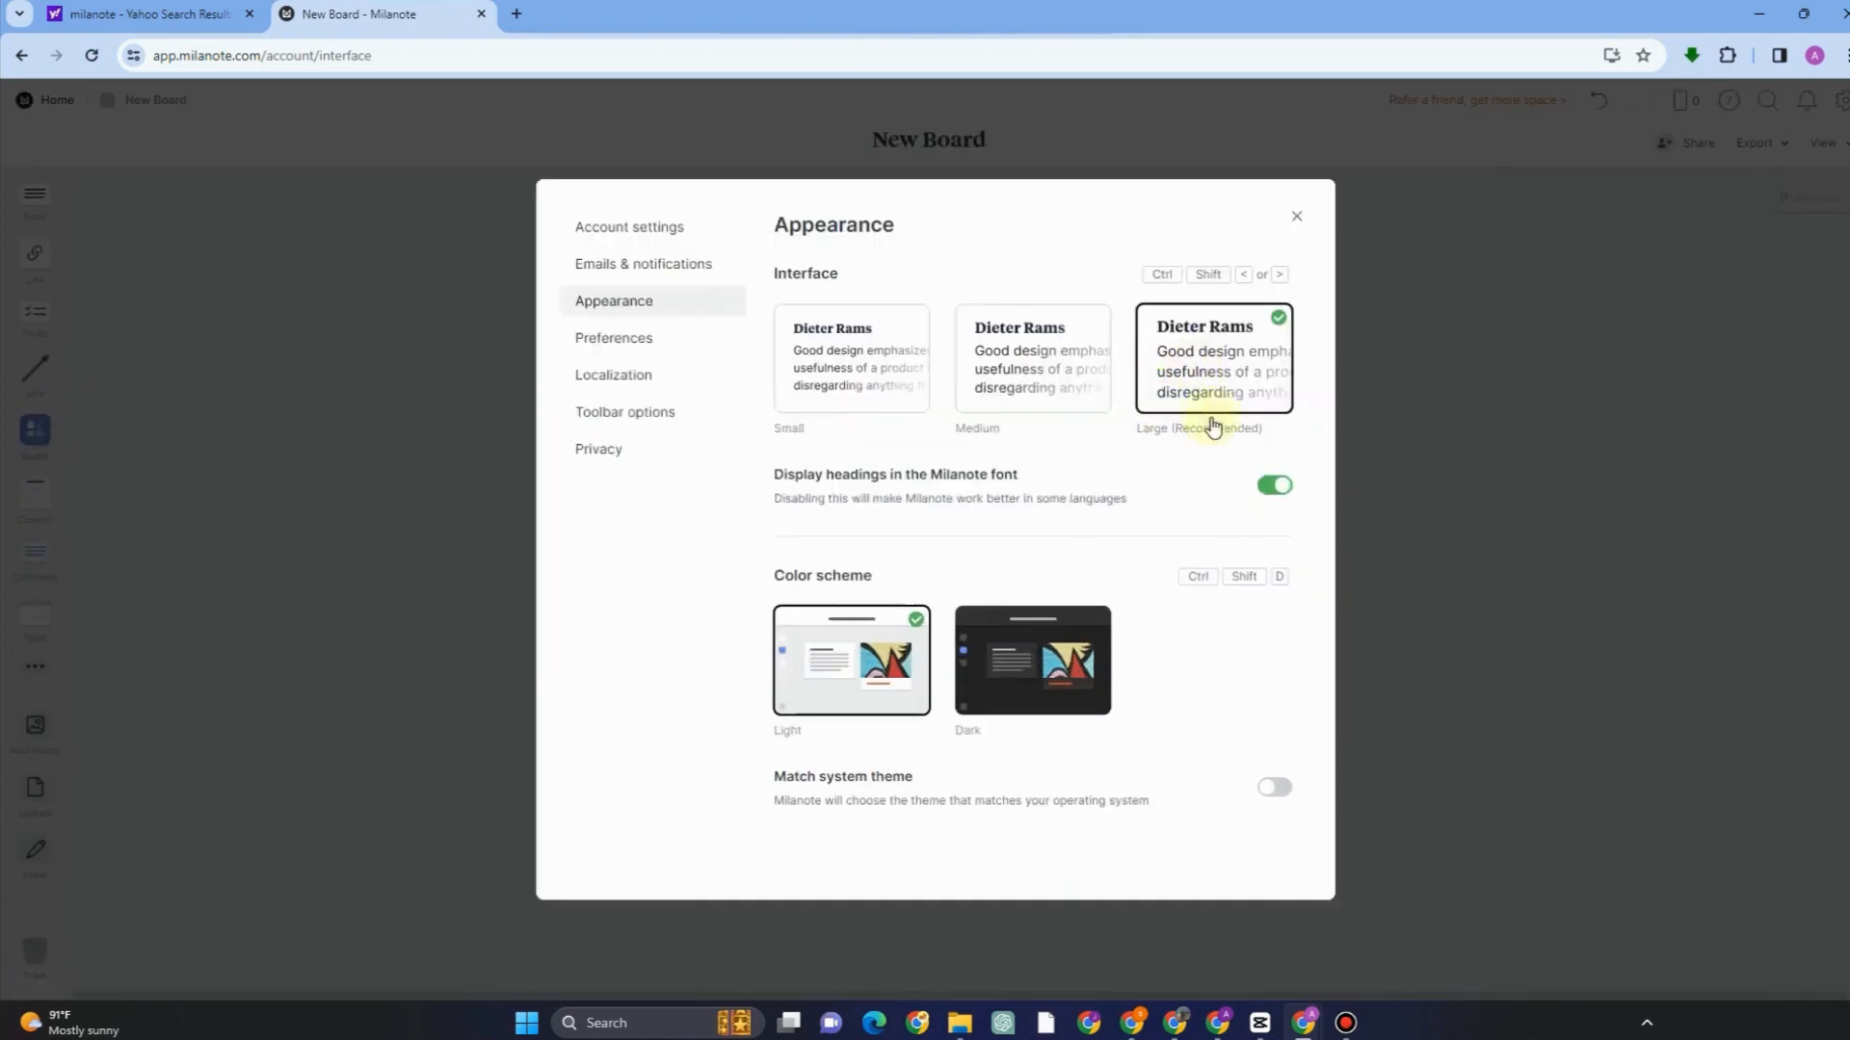
pyautogui.click(1007, 646)
pyautogui.click(876, 686)
# - View the Preferences, Localization, Toolbar options and Privacy sections of the account settings
pyautogui.click(646, 339)
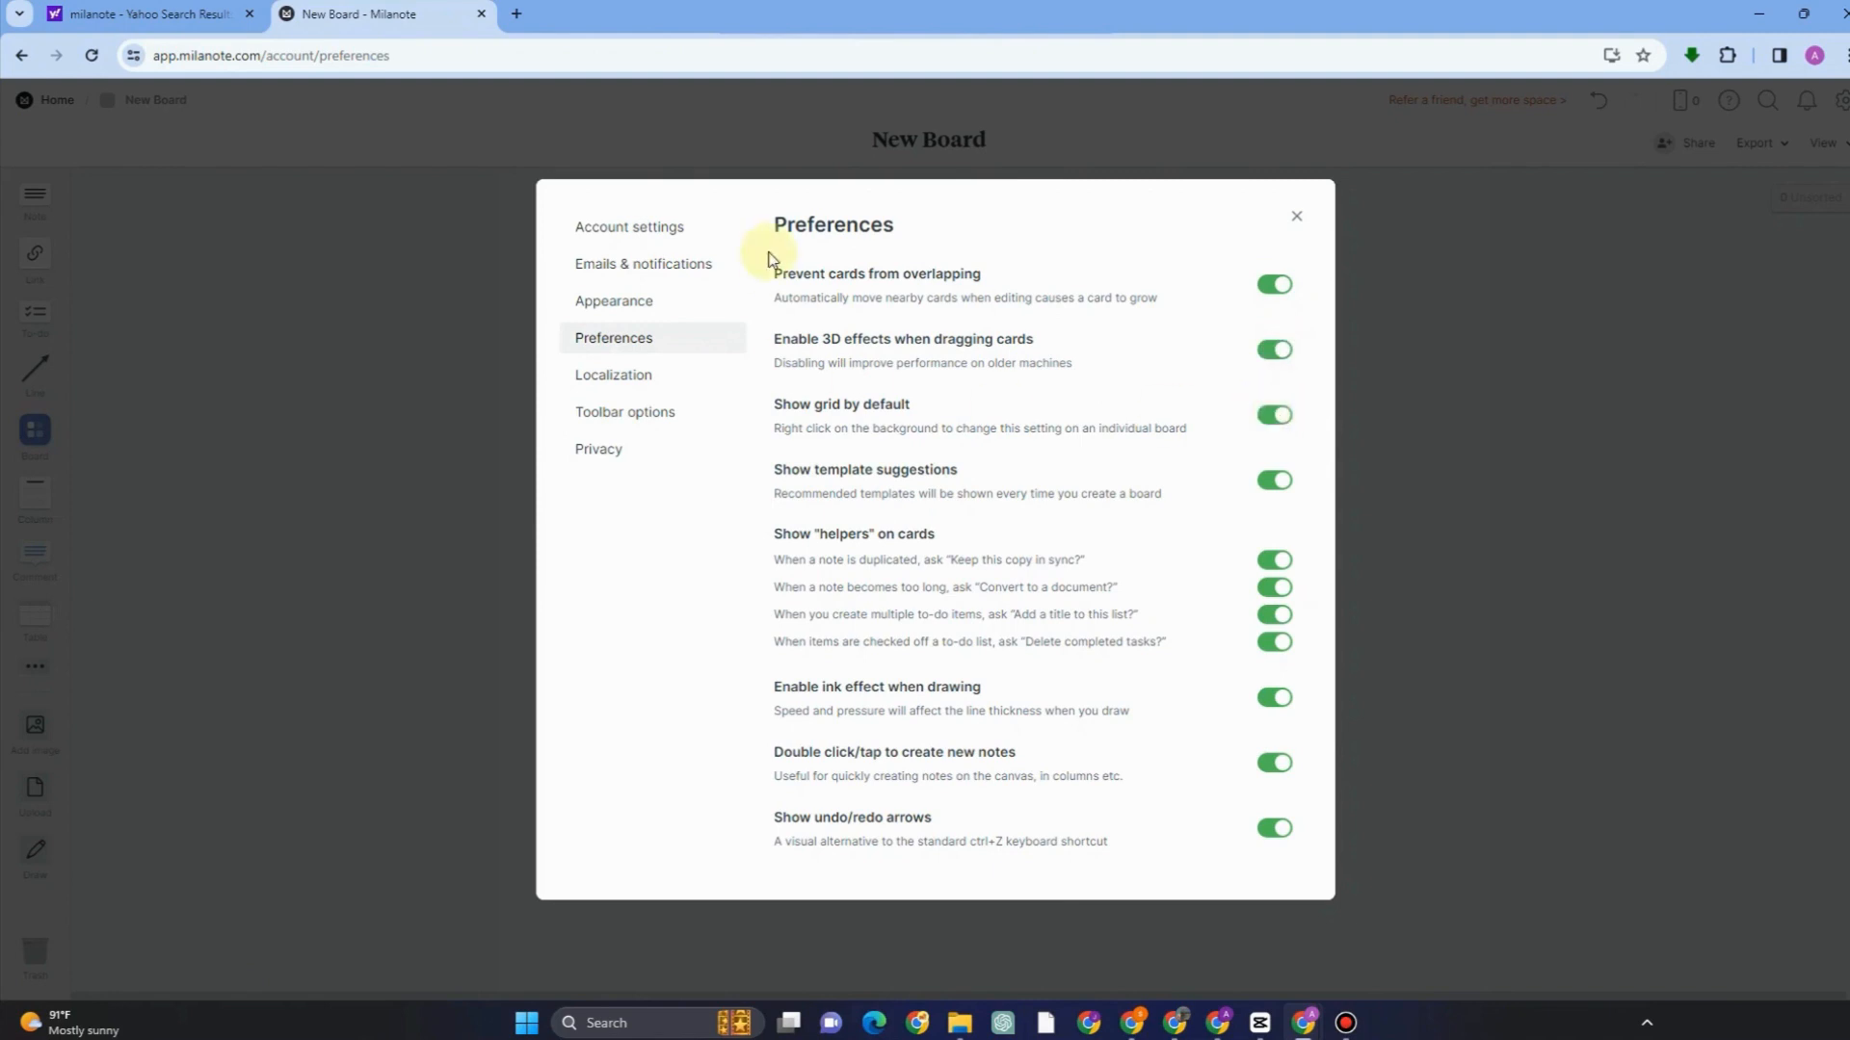
pyautogui.click(632, 375)
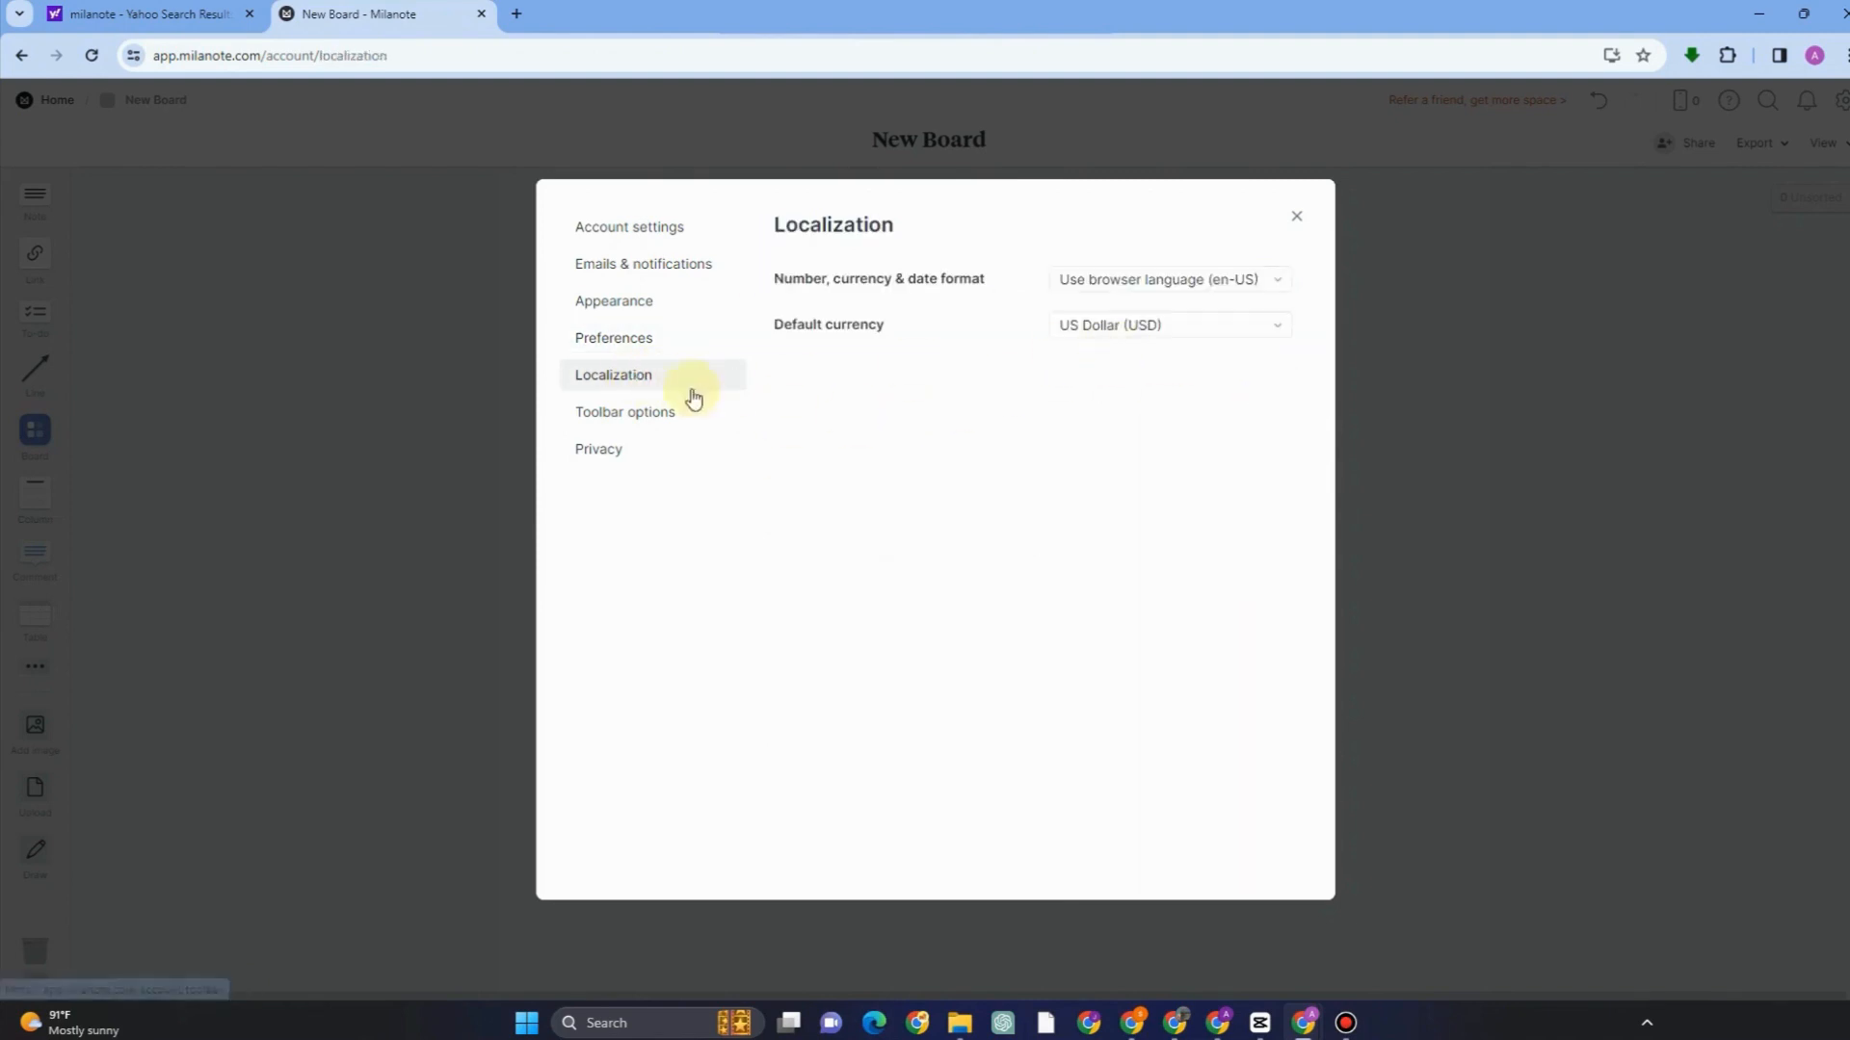
pyautogui.click(642, 412)
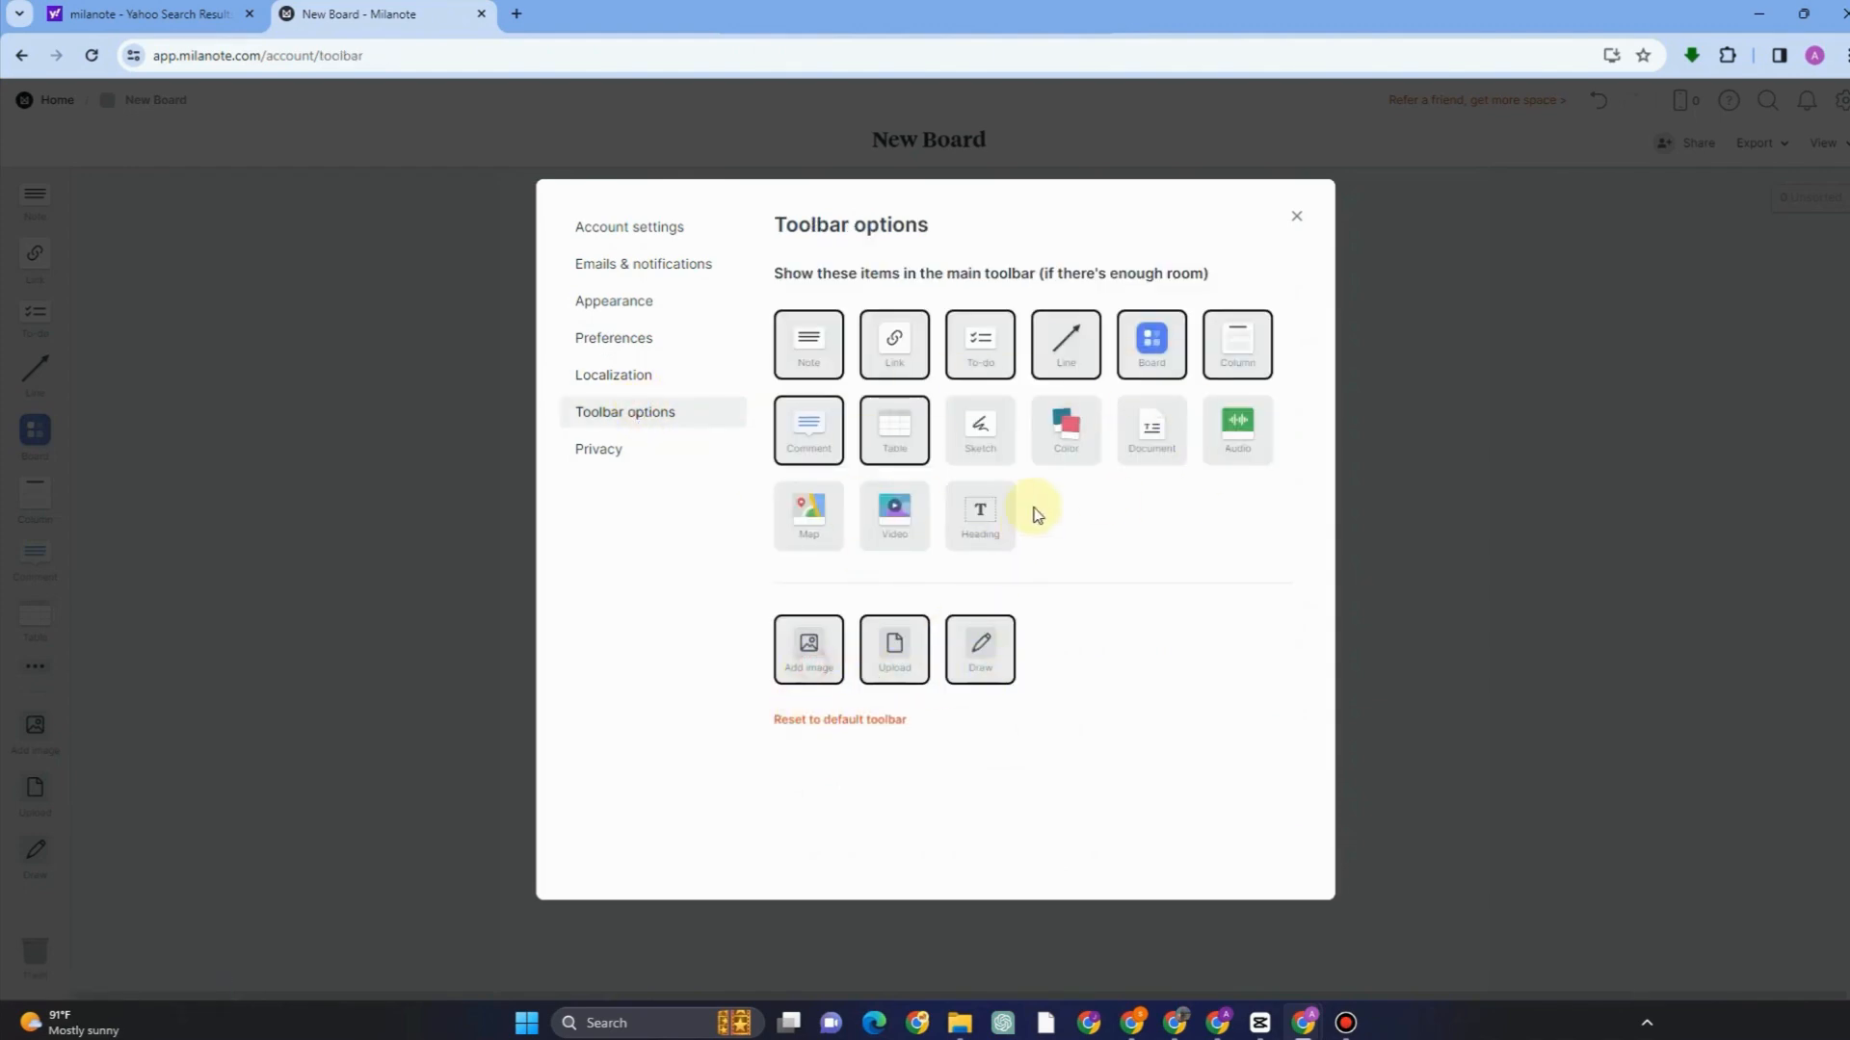
pyautogui.click(614, 449)
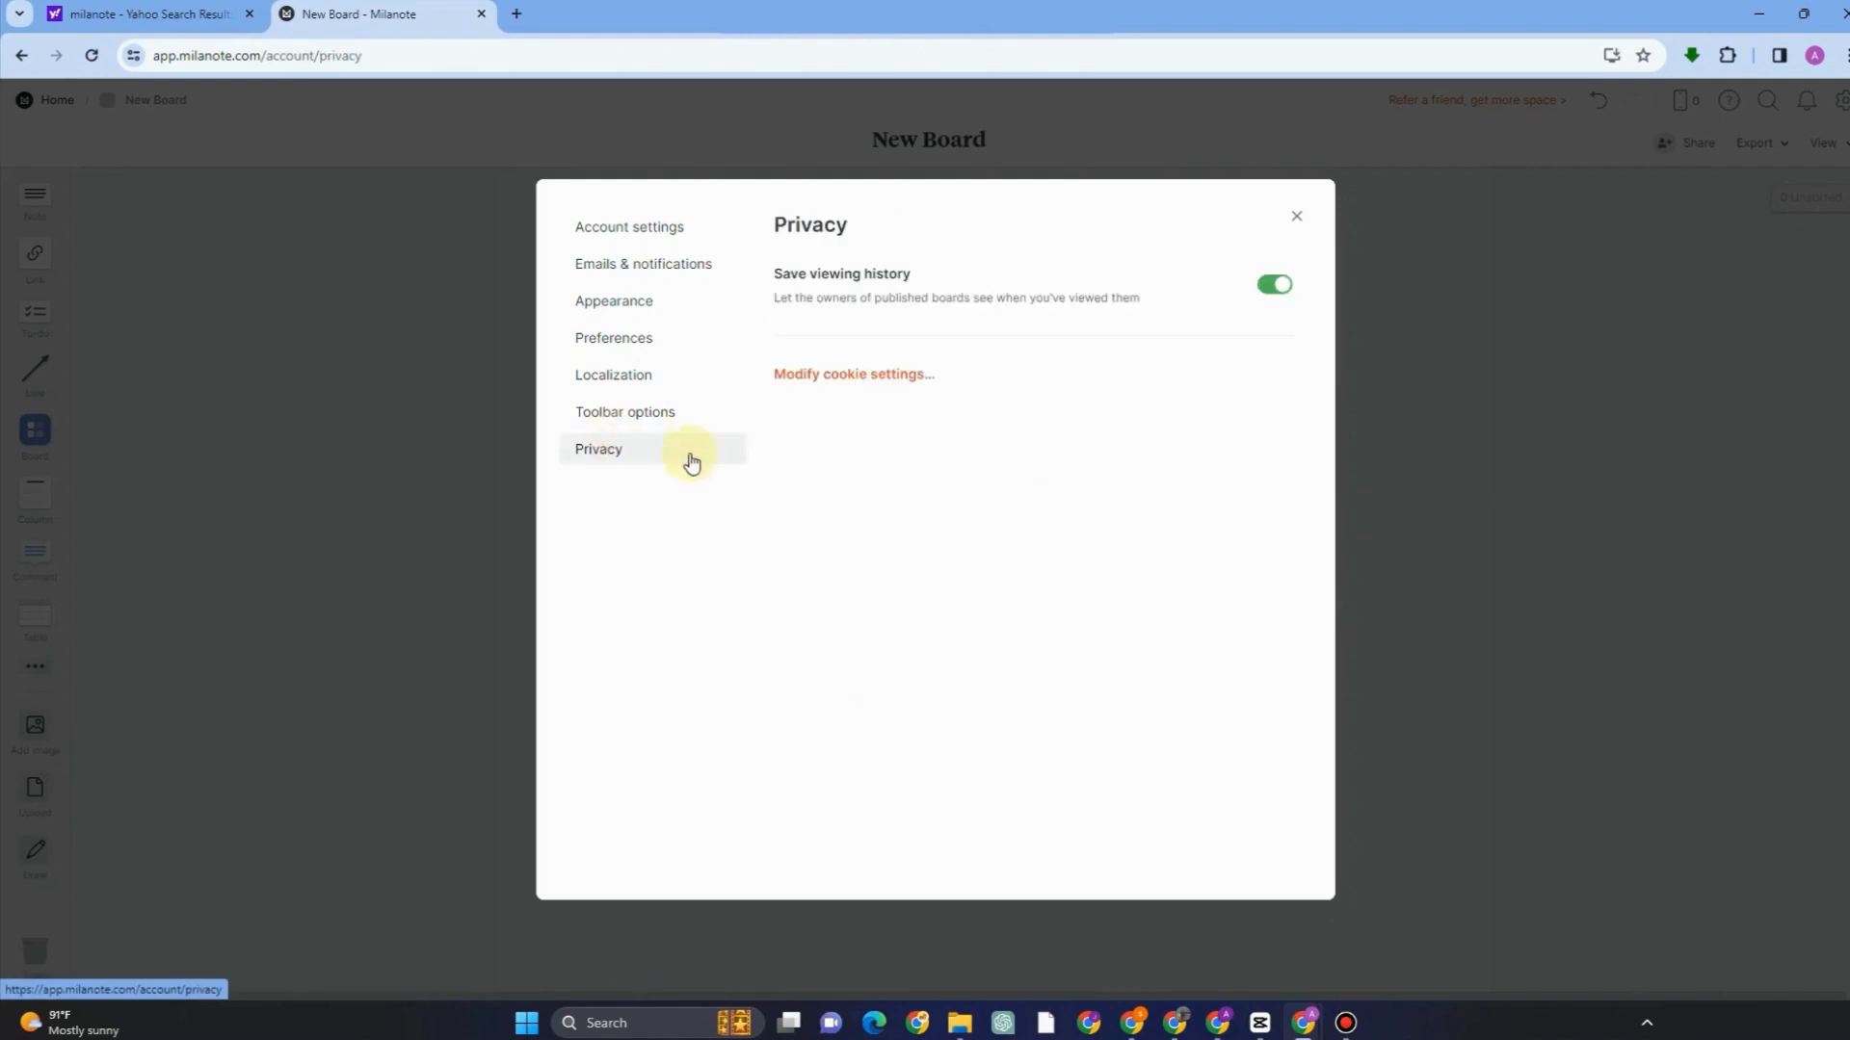
# - Try switching the saving of viewing history off and back on, and close the account settings
pyautogui.click(1273, 287)
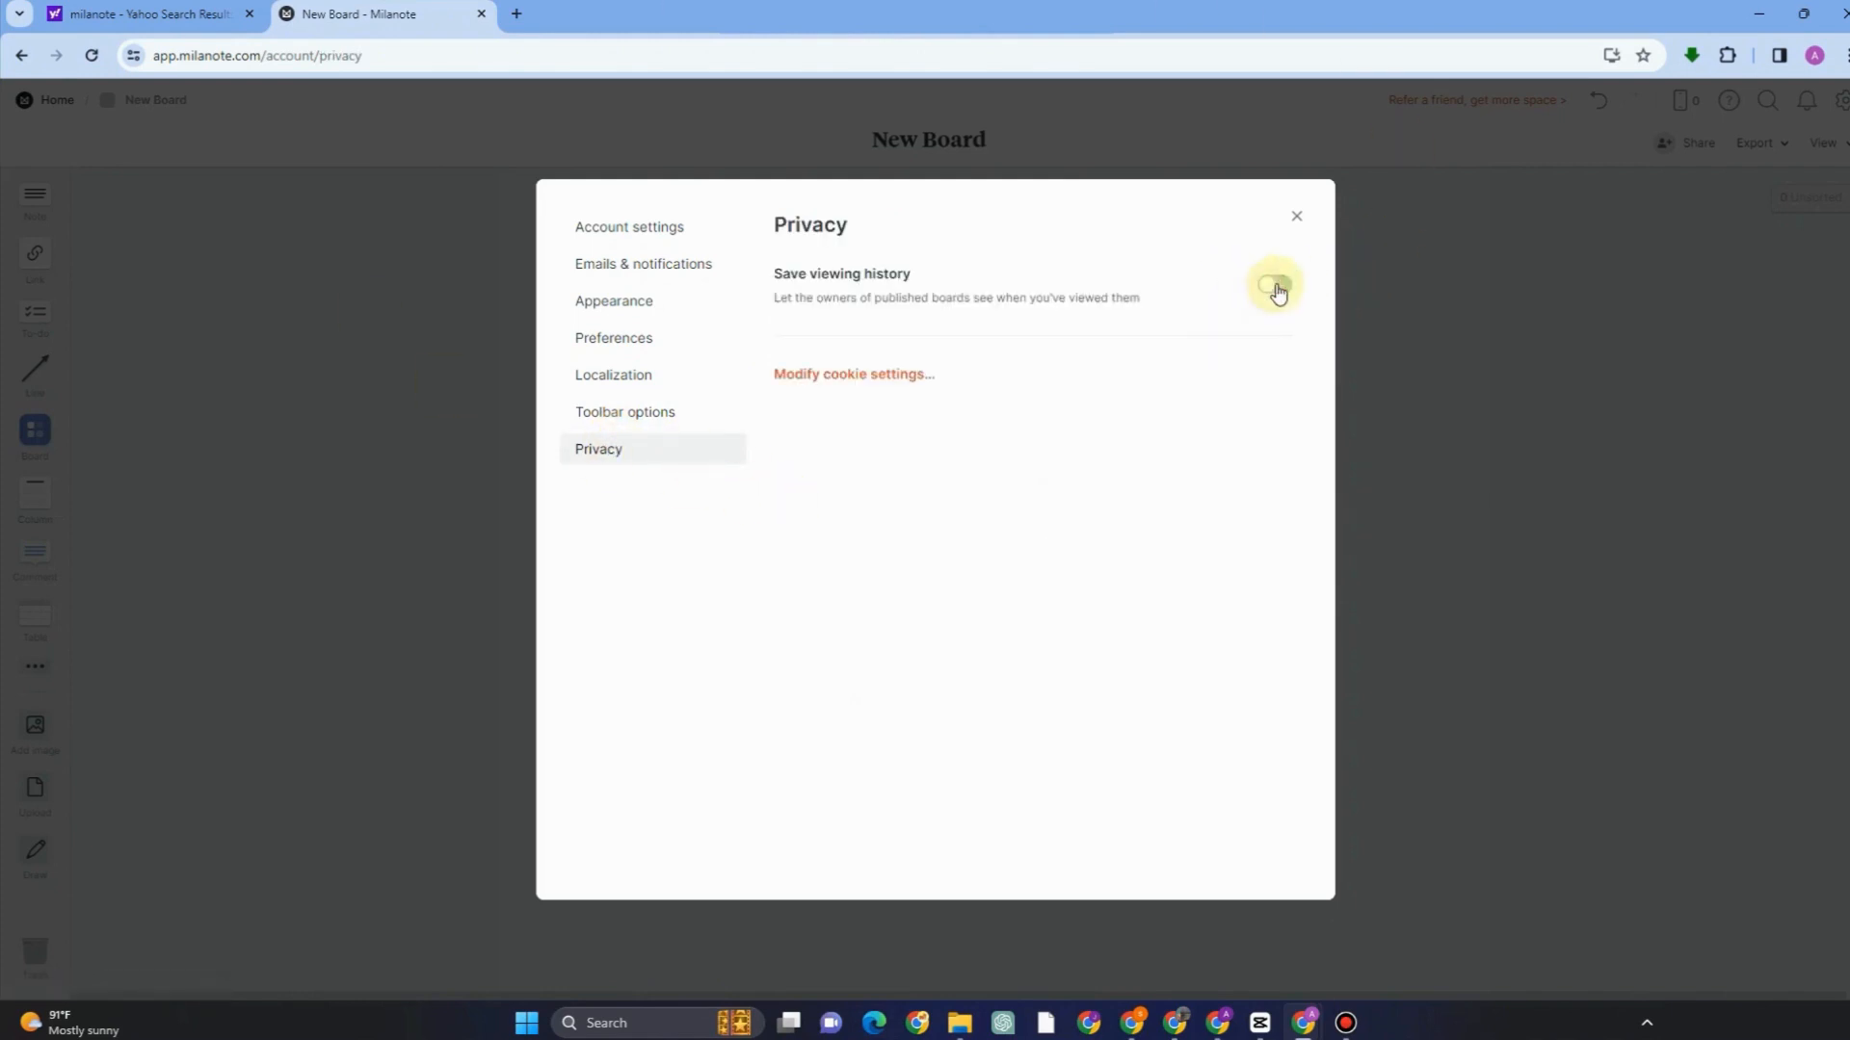
pyautogui.click(1275, 286)
pyautogui.click(1297, 216)
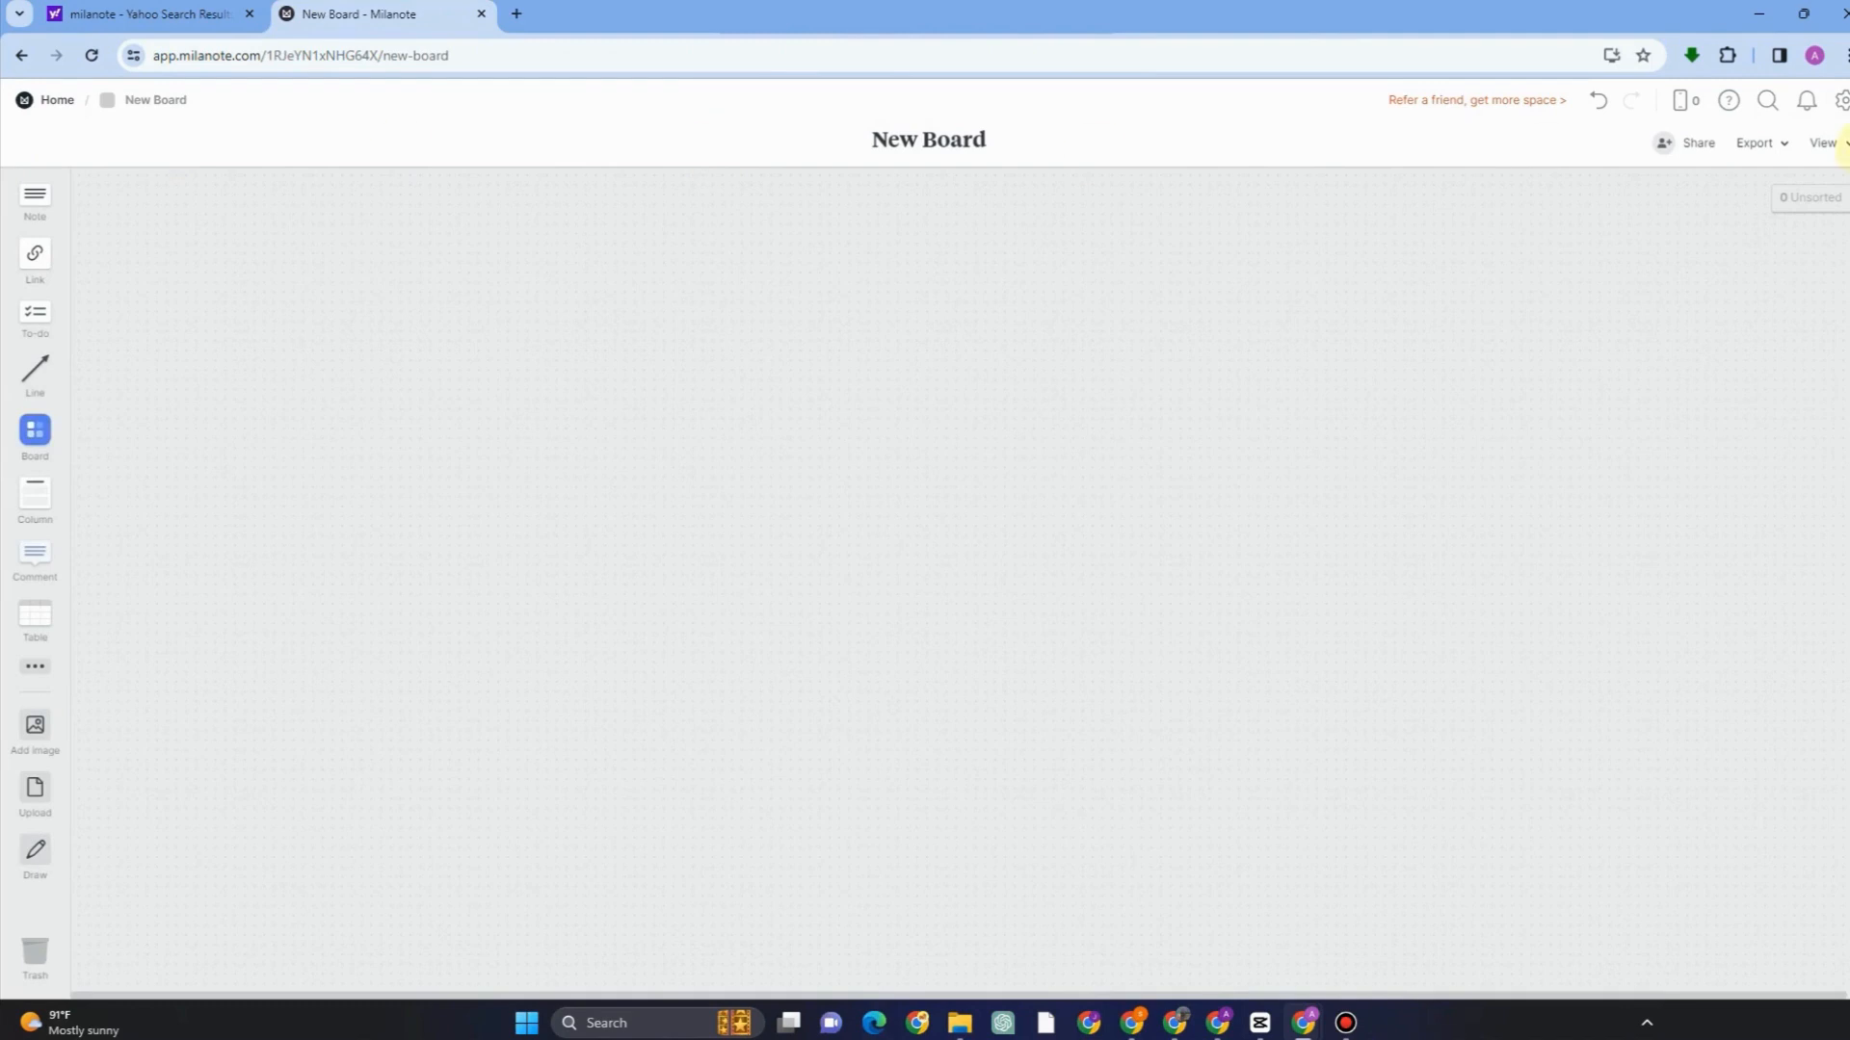
# - Check the notifications, and try a board search for "a" before clearing it
pyautogui.click(1807, 106)
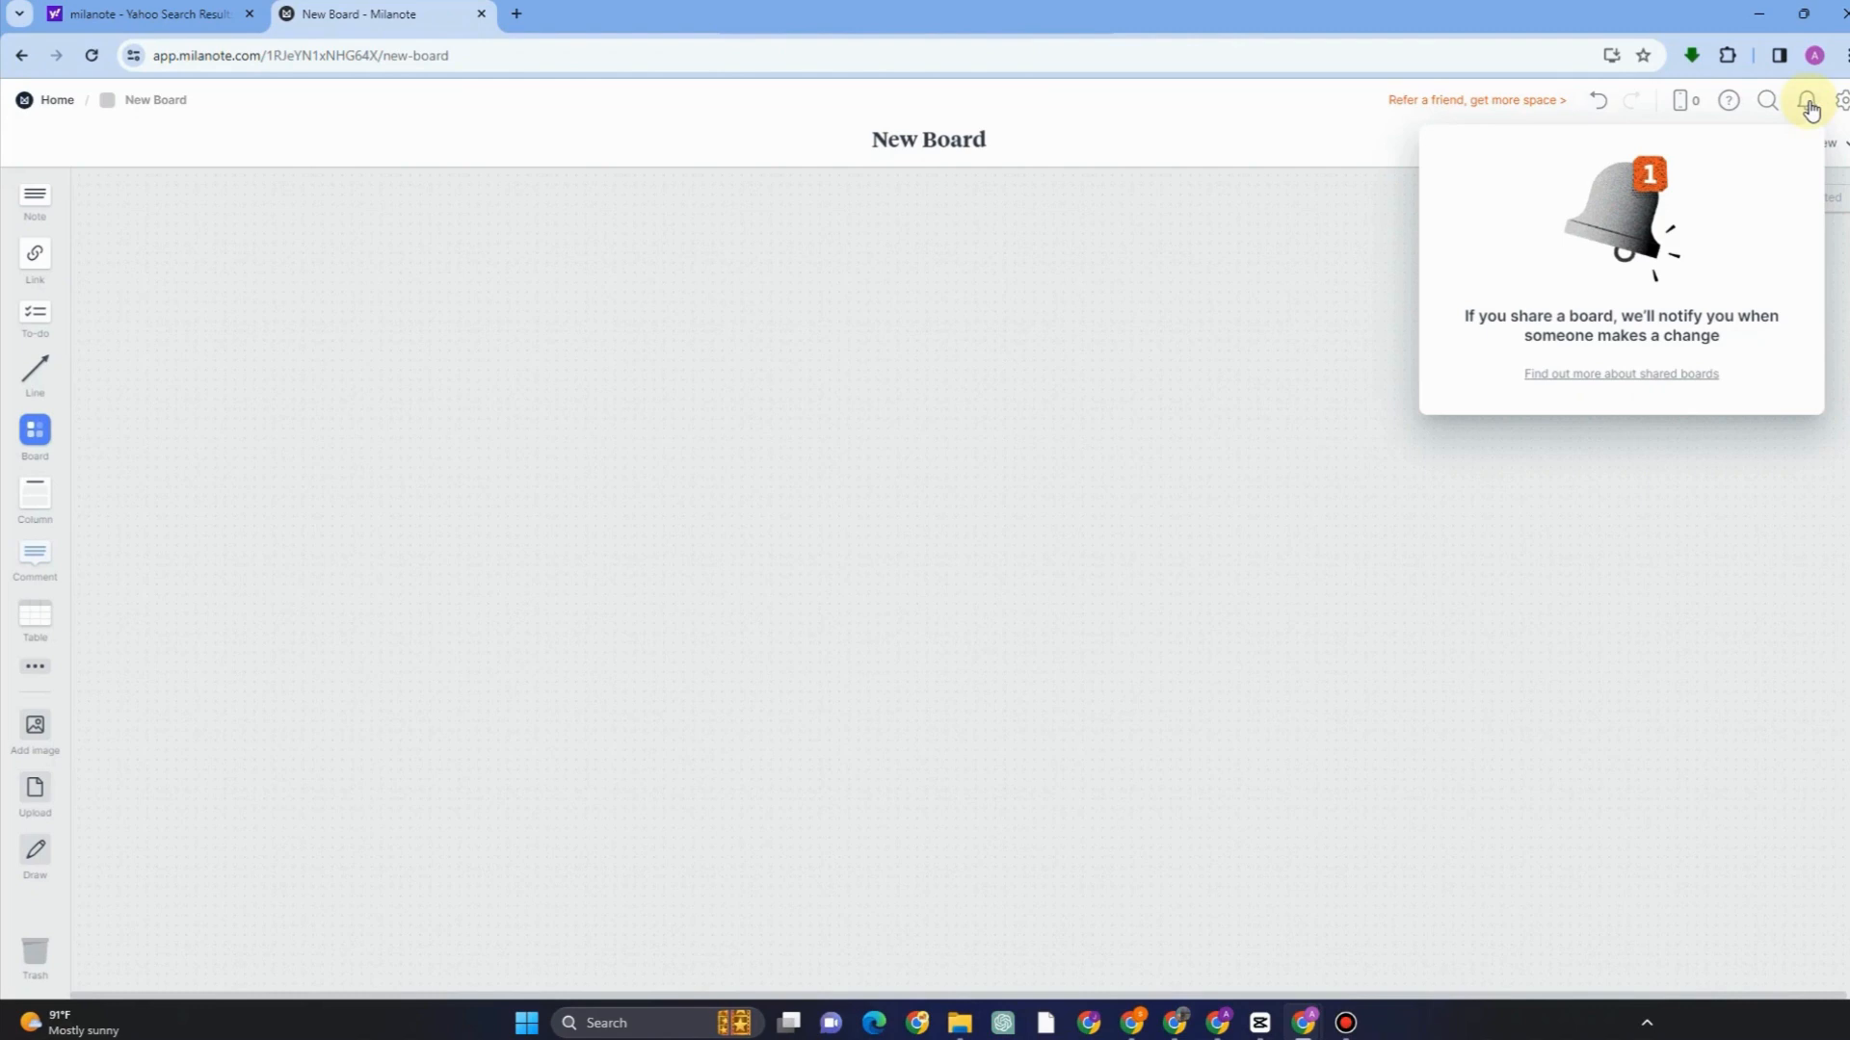
pyautogui.click(1808, 107)
pyautogui.click(1766, 100)
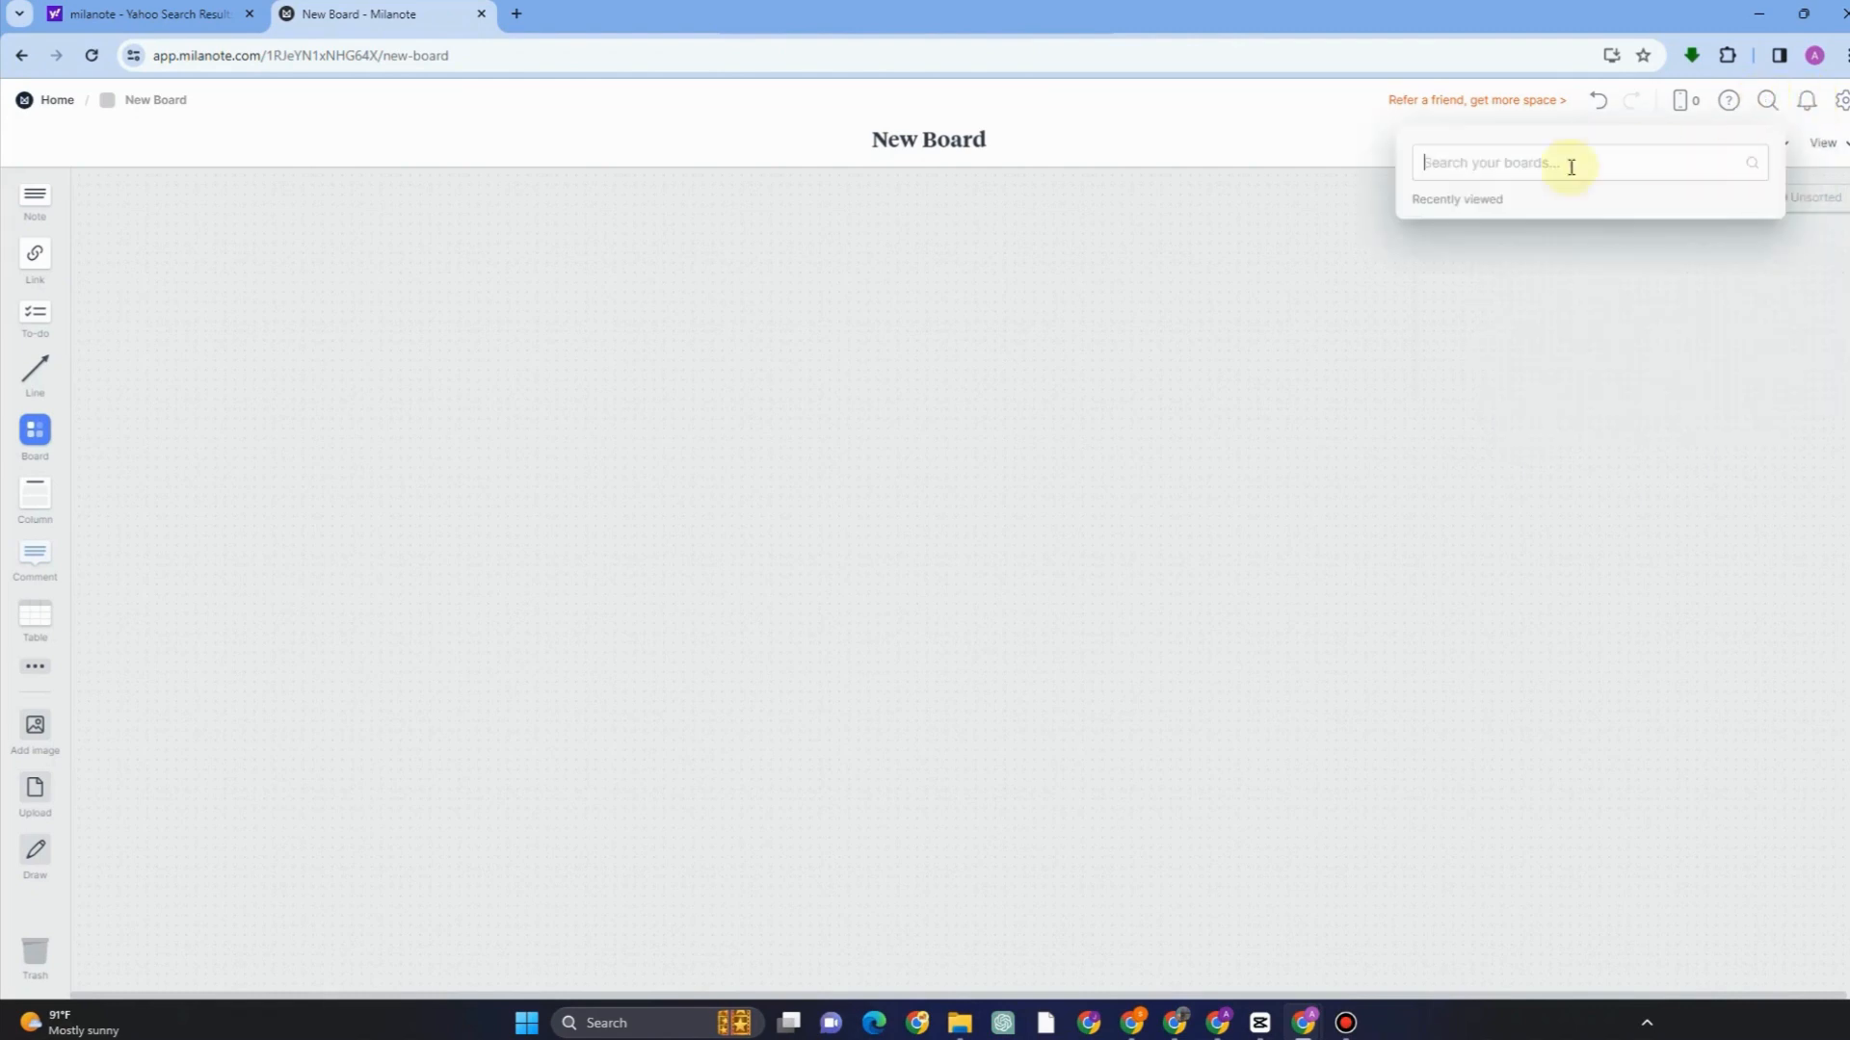
pyautogui.write('a')
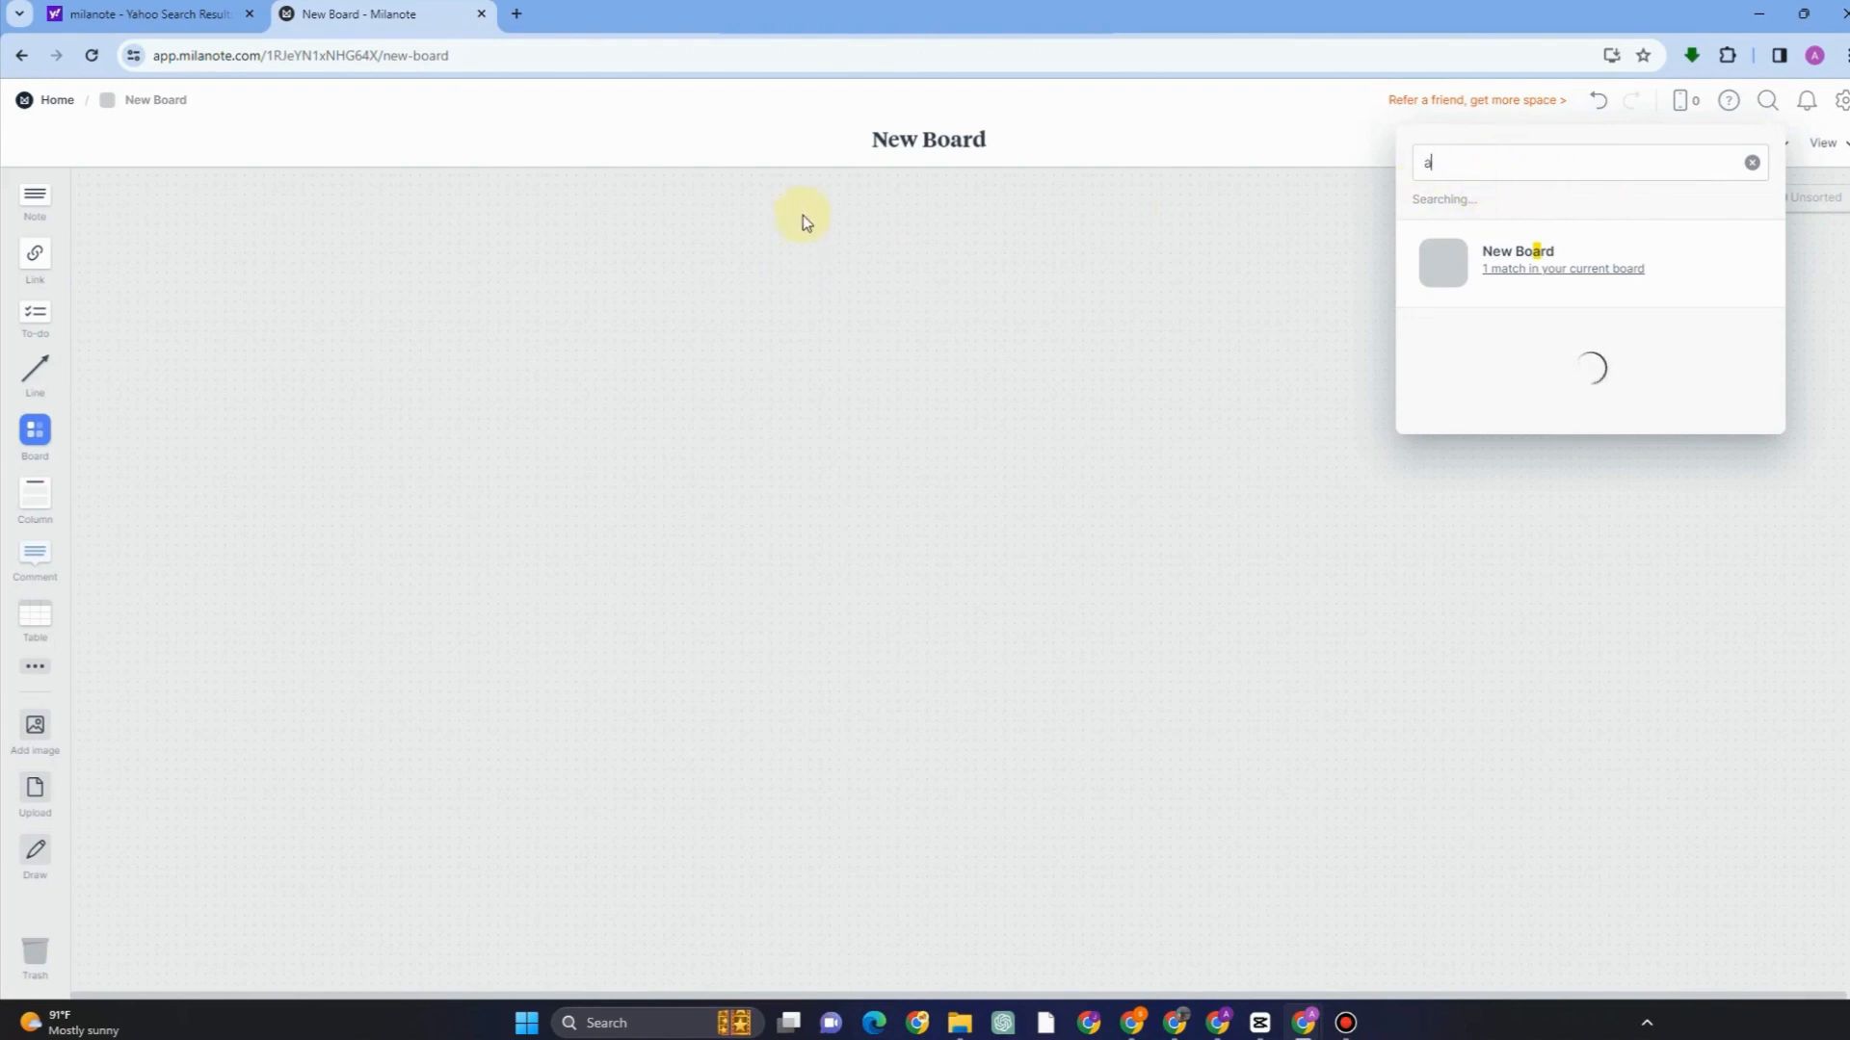
pyautogui.click(1751, 165)
# - View the help and support options and the mobile app download information, and close them
pyautogui.click(1729, 101)
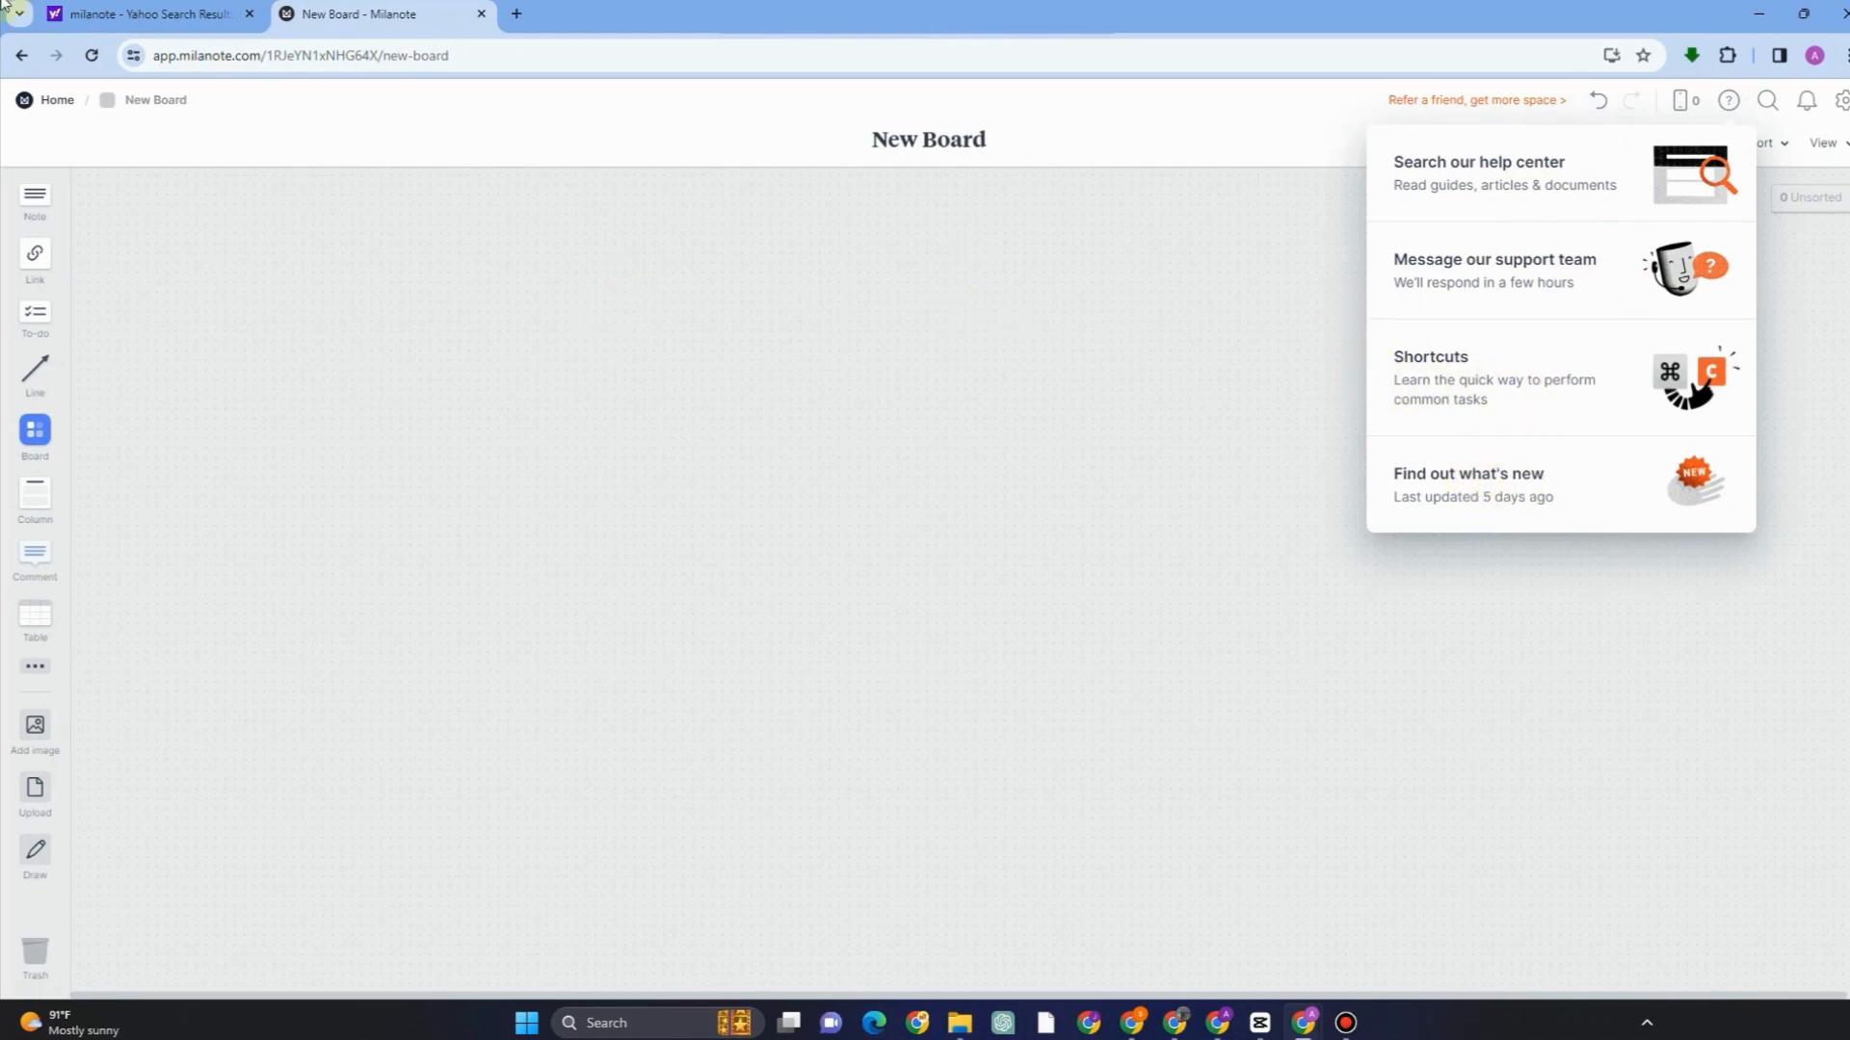
pyautogui.click(1686, 106)
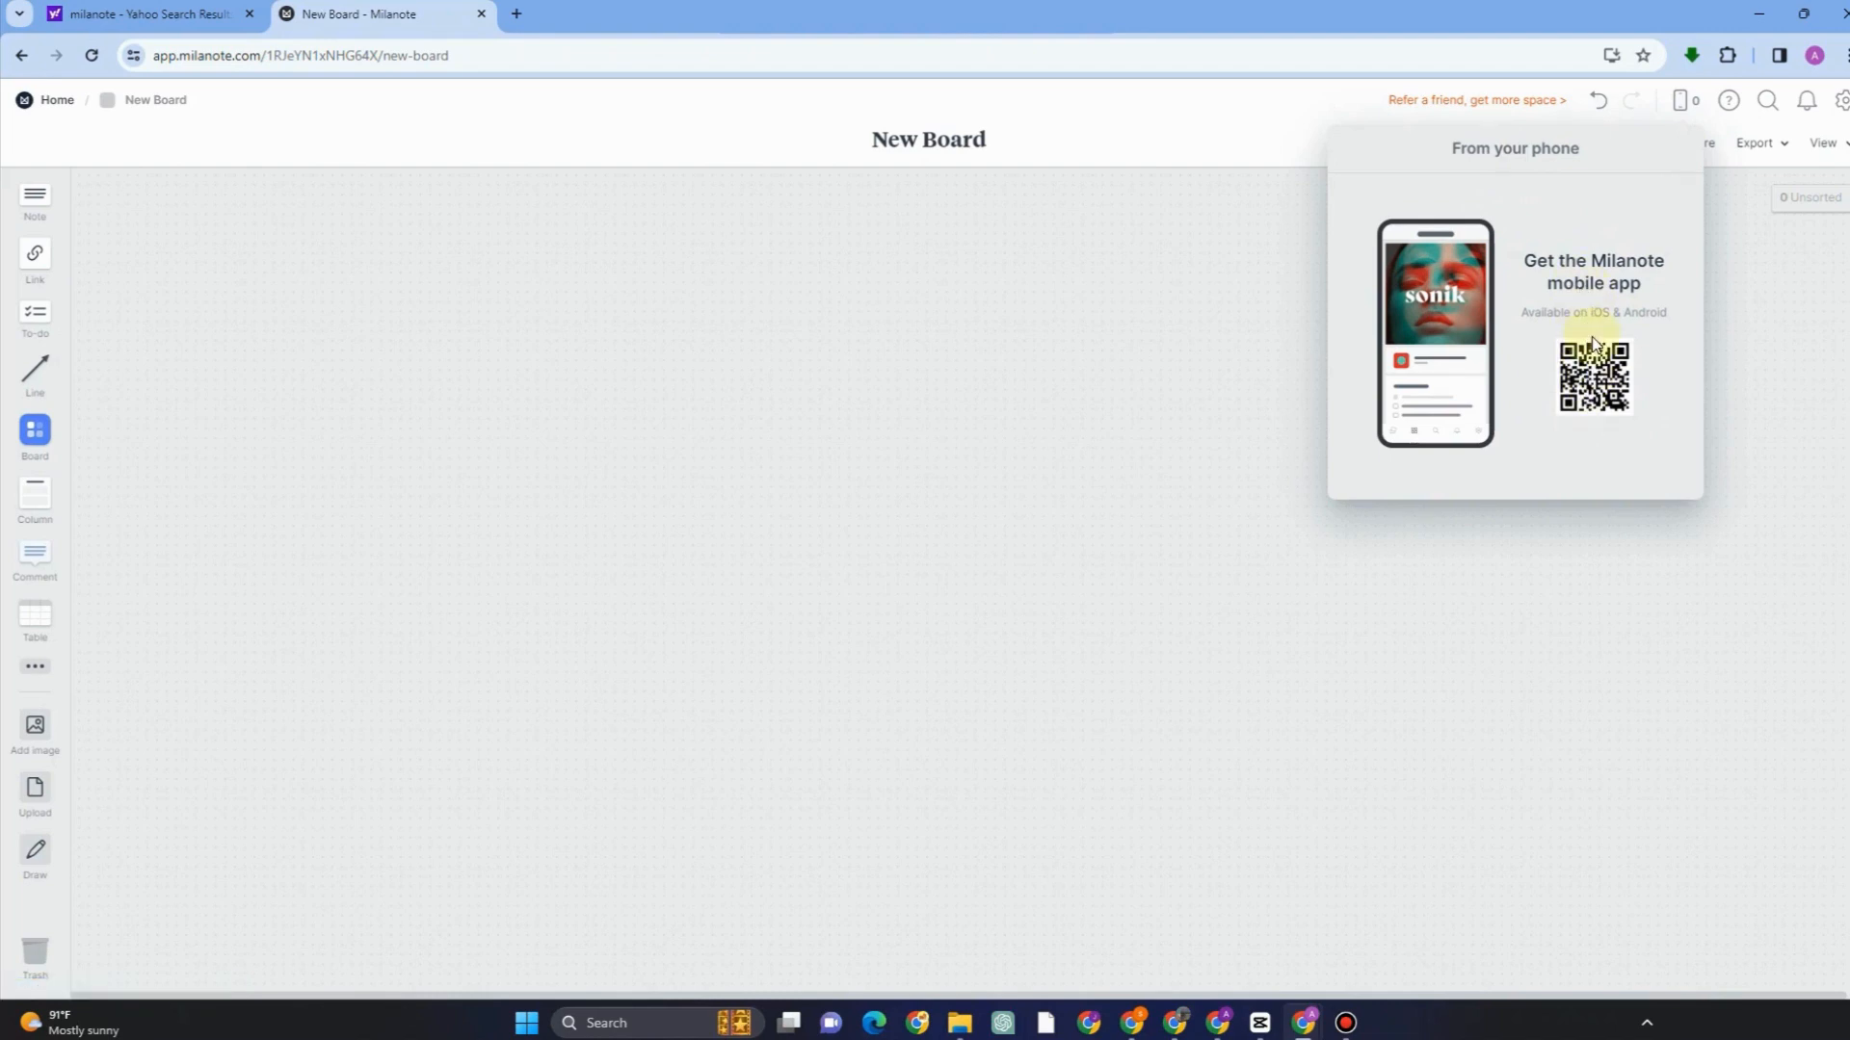
pyautogui.click(1779, 344)
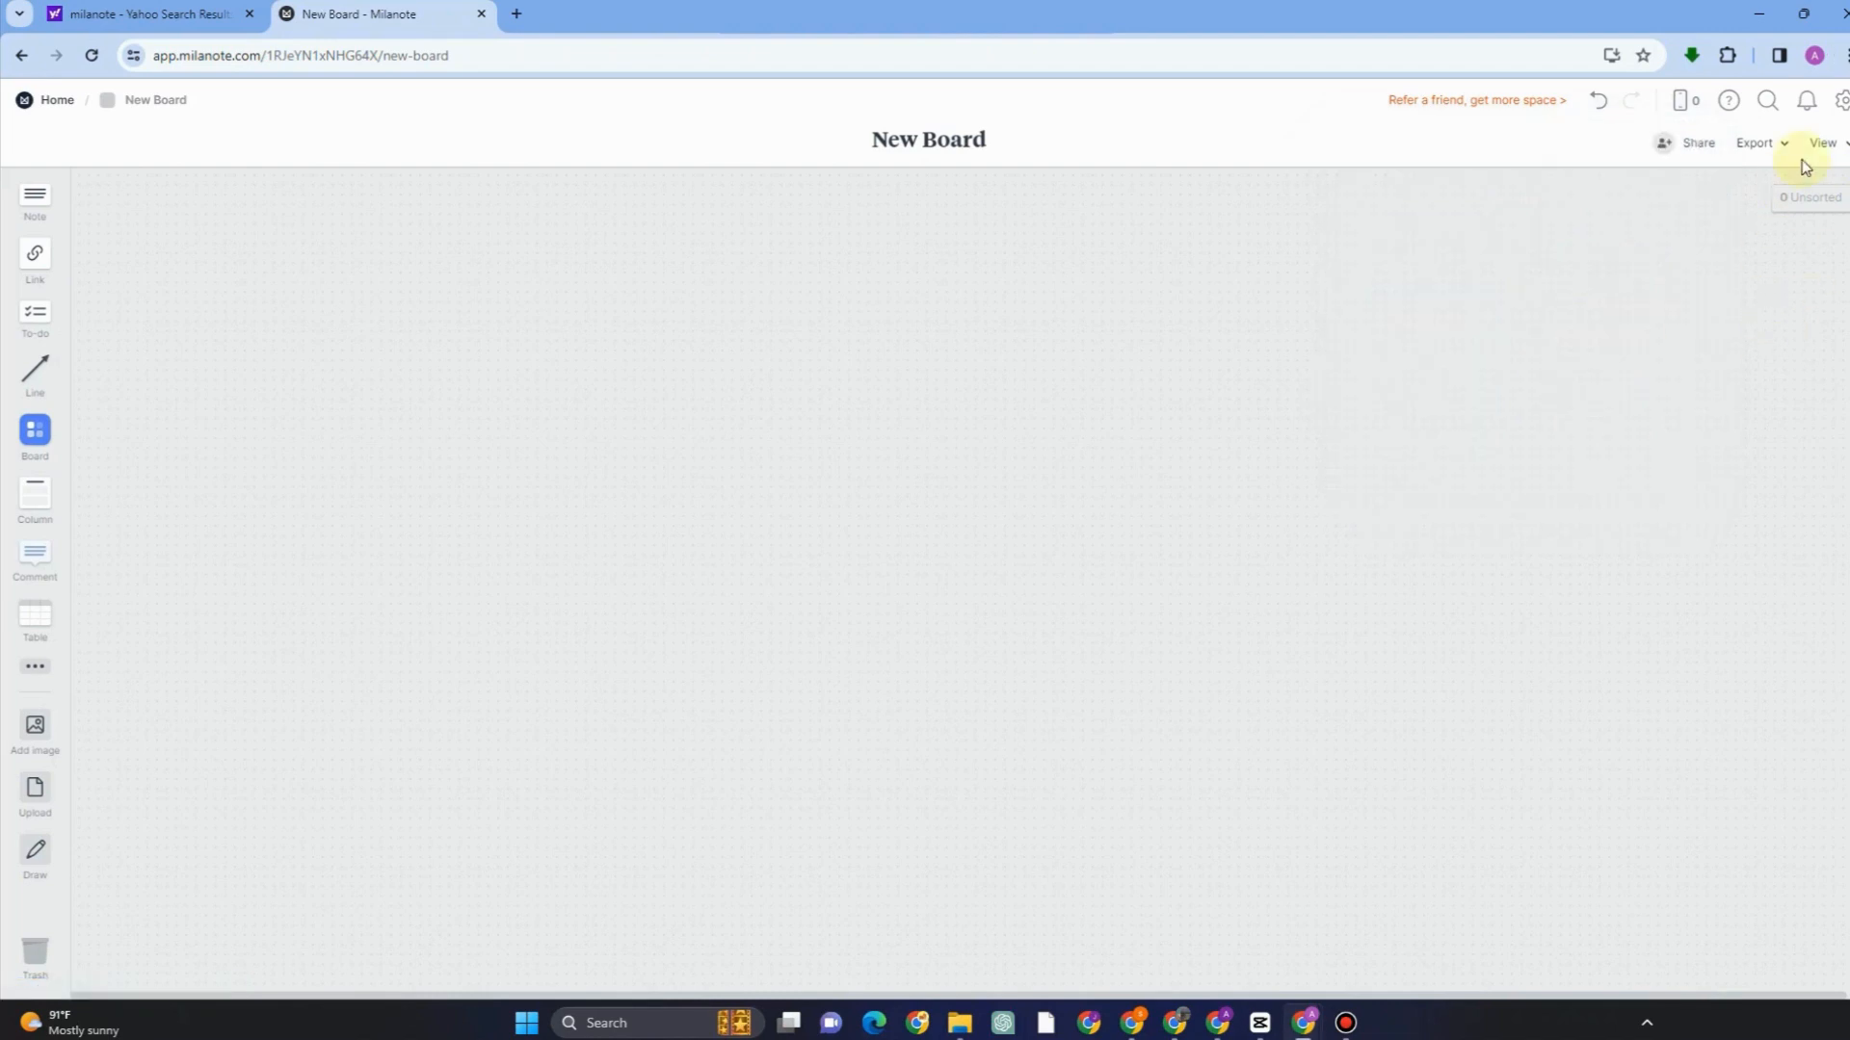
# - Try zooming the board to 150% and bring it back to 100%
pyautogui.click(1839, 147)
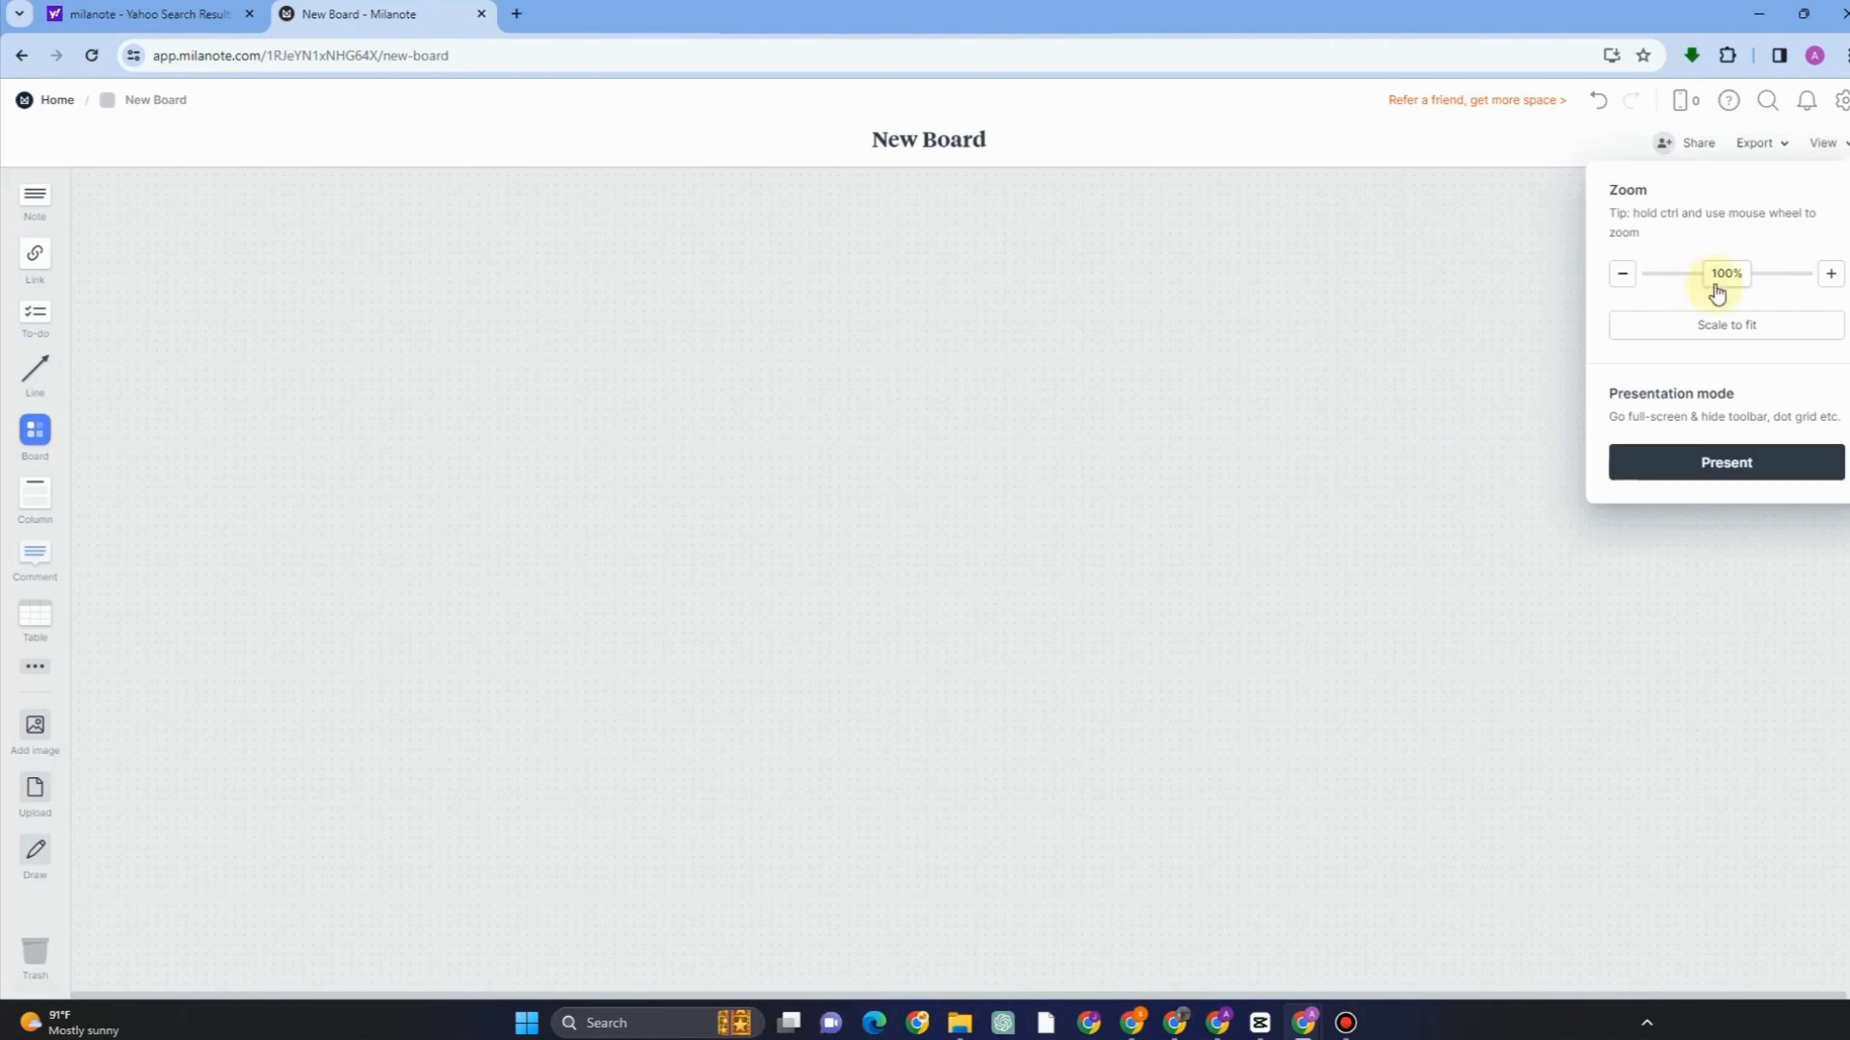
pyautogui.click(1827, 278)
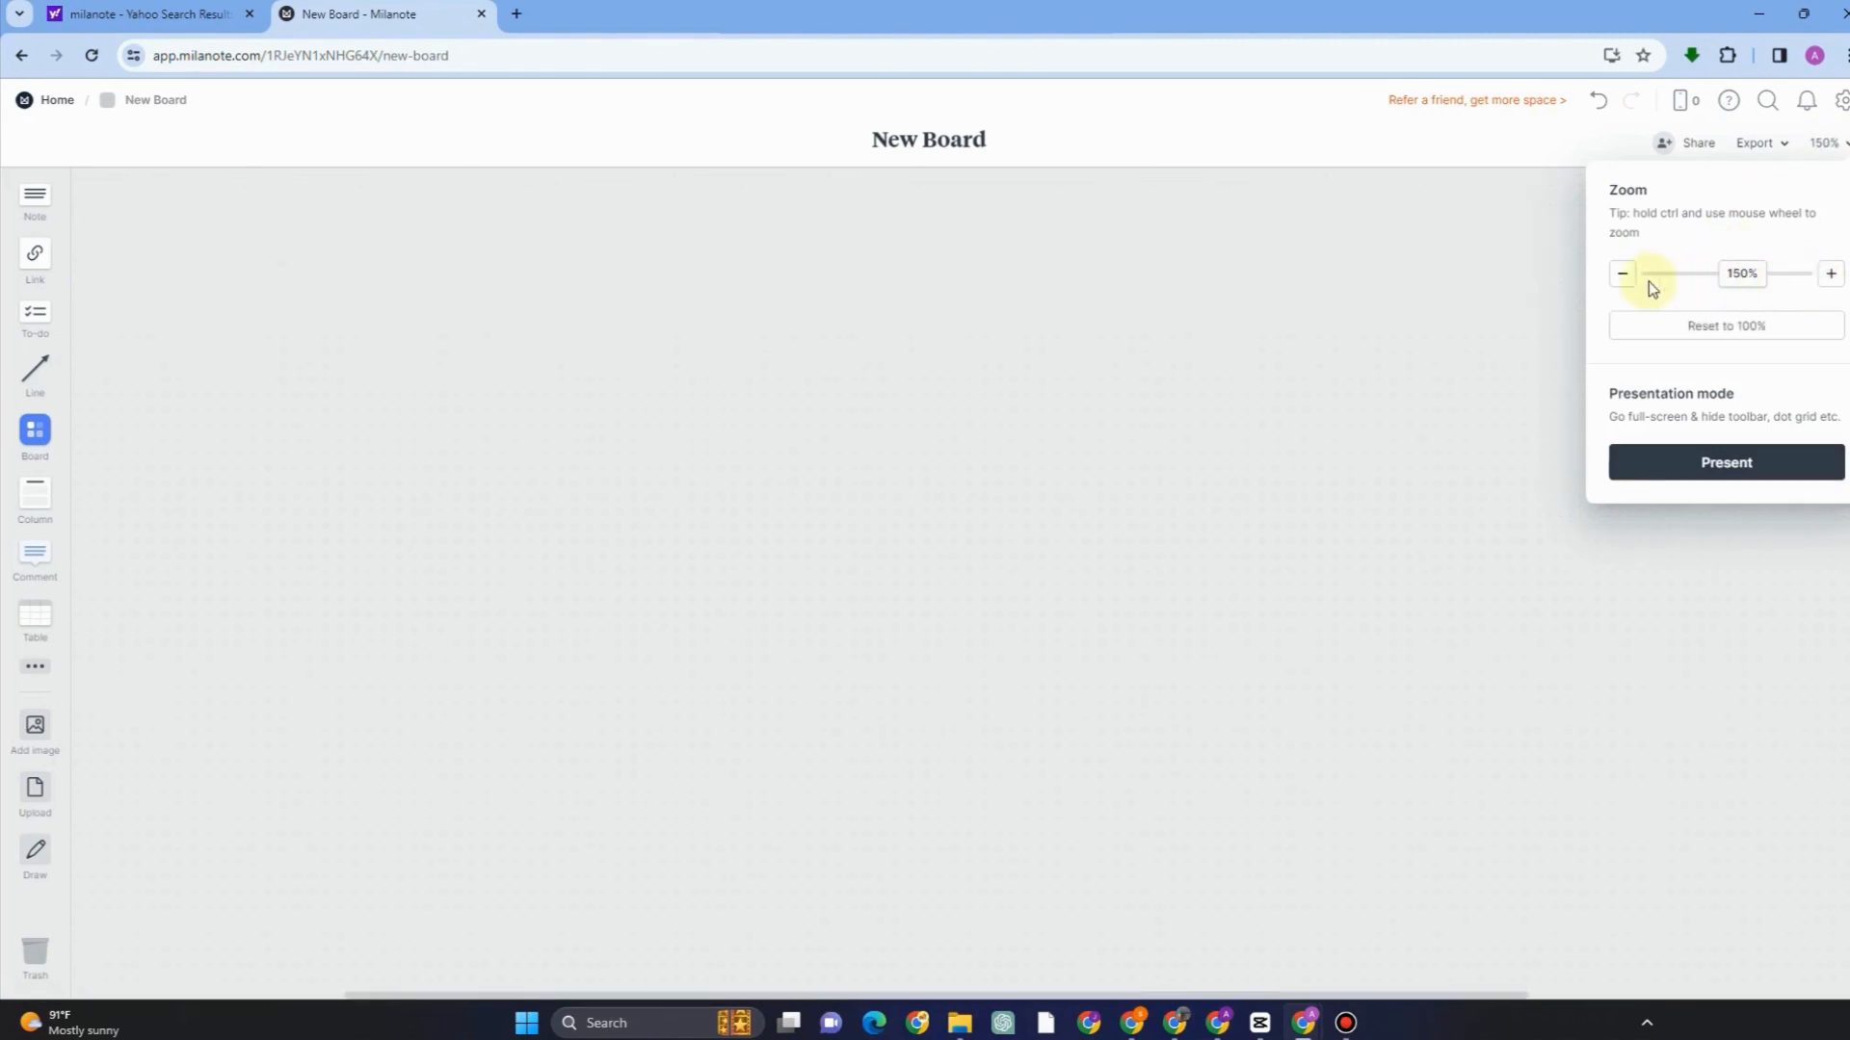
pyautogui.click(1623, 275)
pyautogui.click(1622, 275)
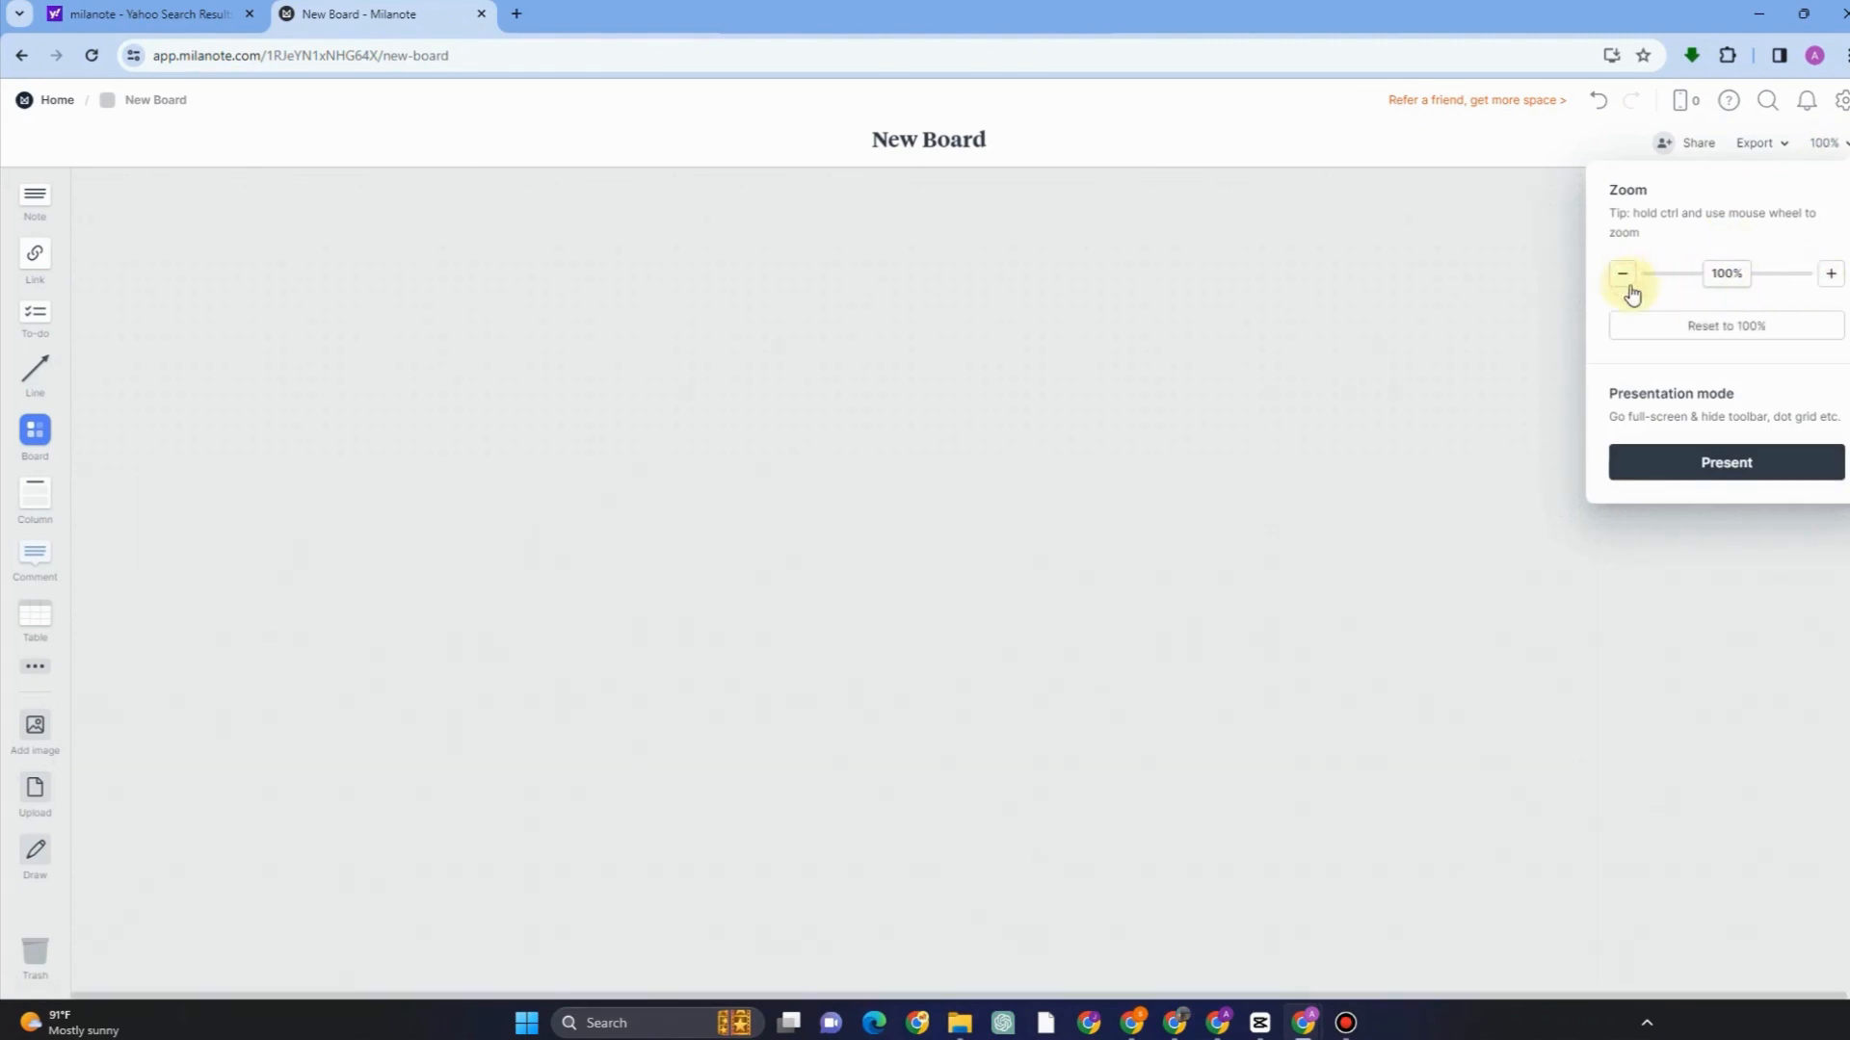
# - View the board's export options and turn on the inclusion of sub-boards for linear documents
pyautogui.click(1772, 145)
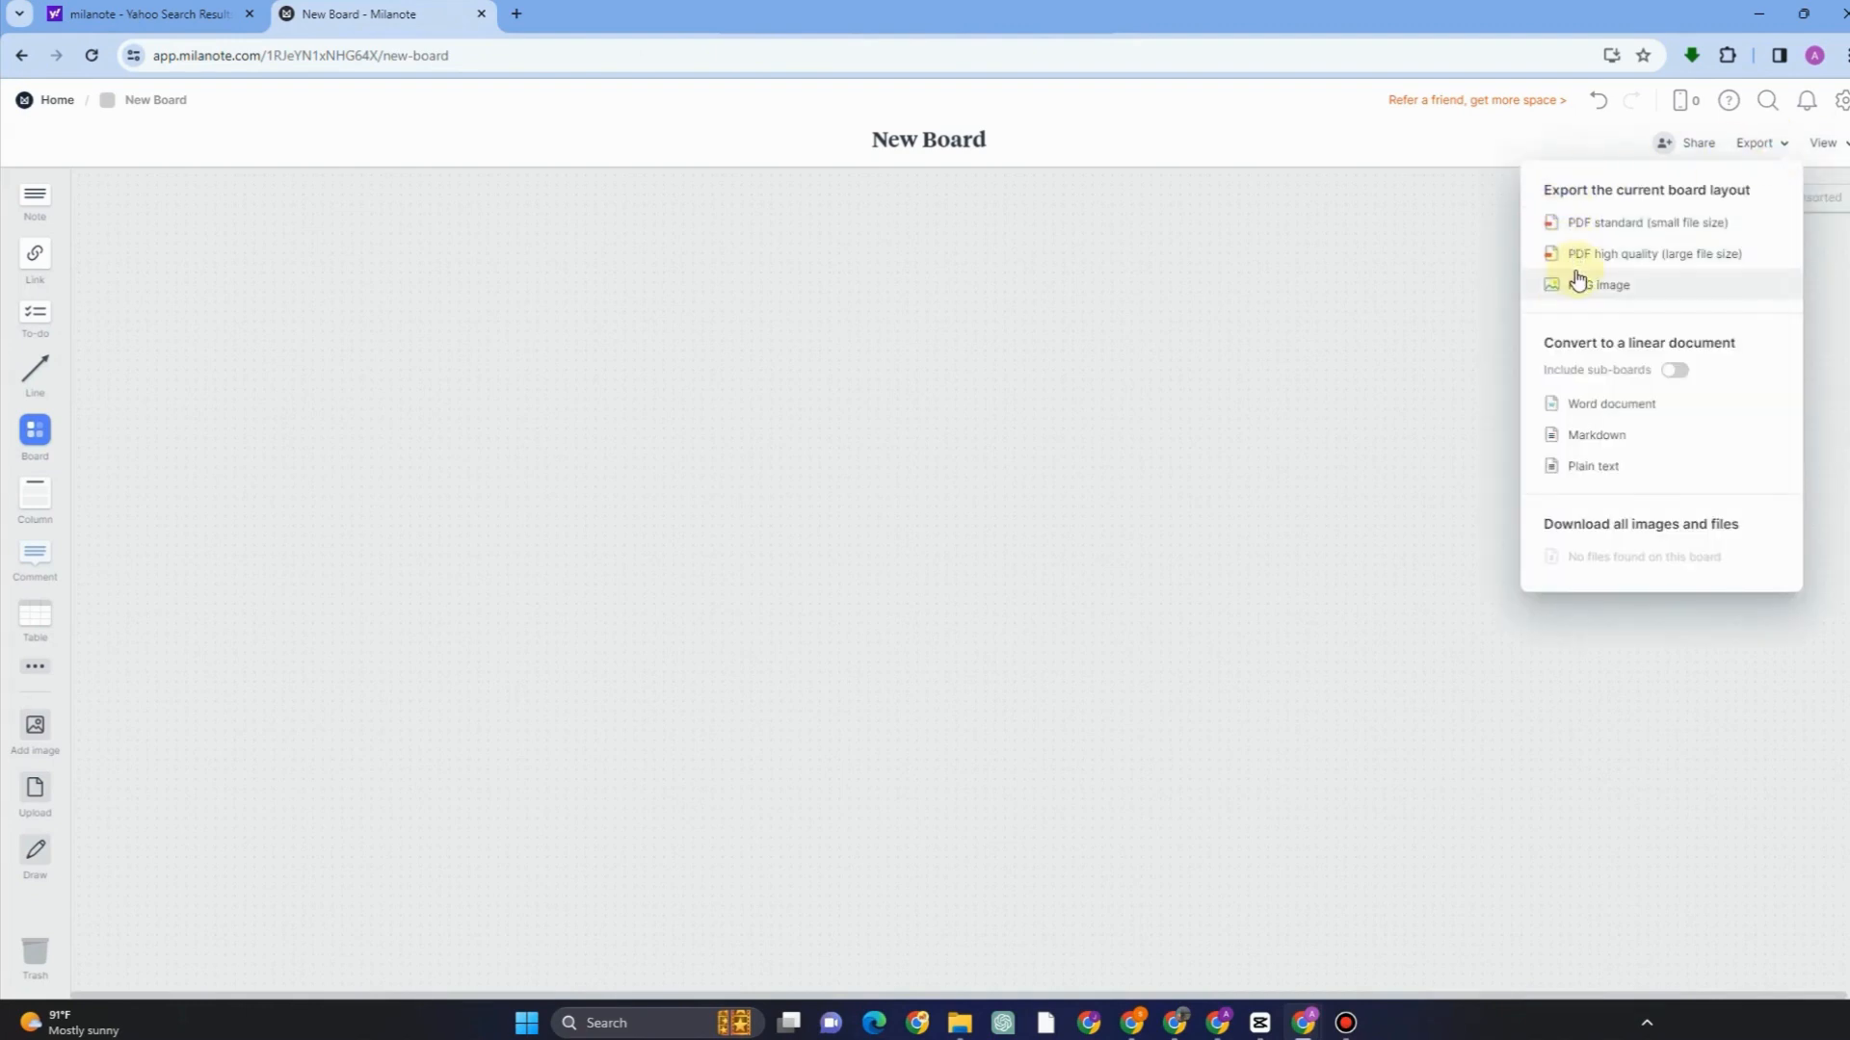
pyautogui.click(1674, 372)
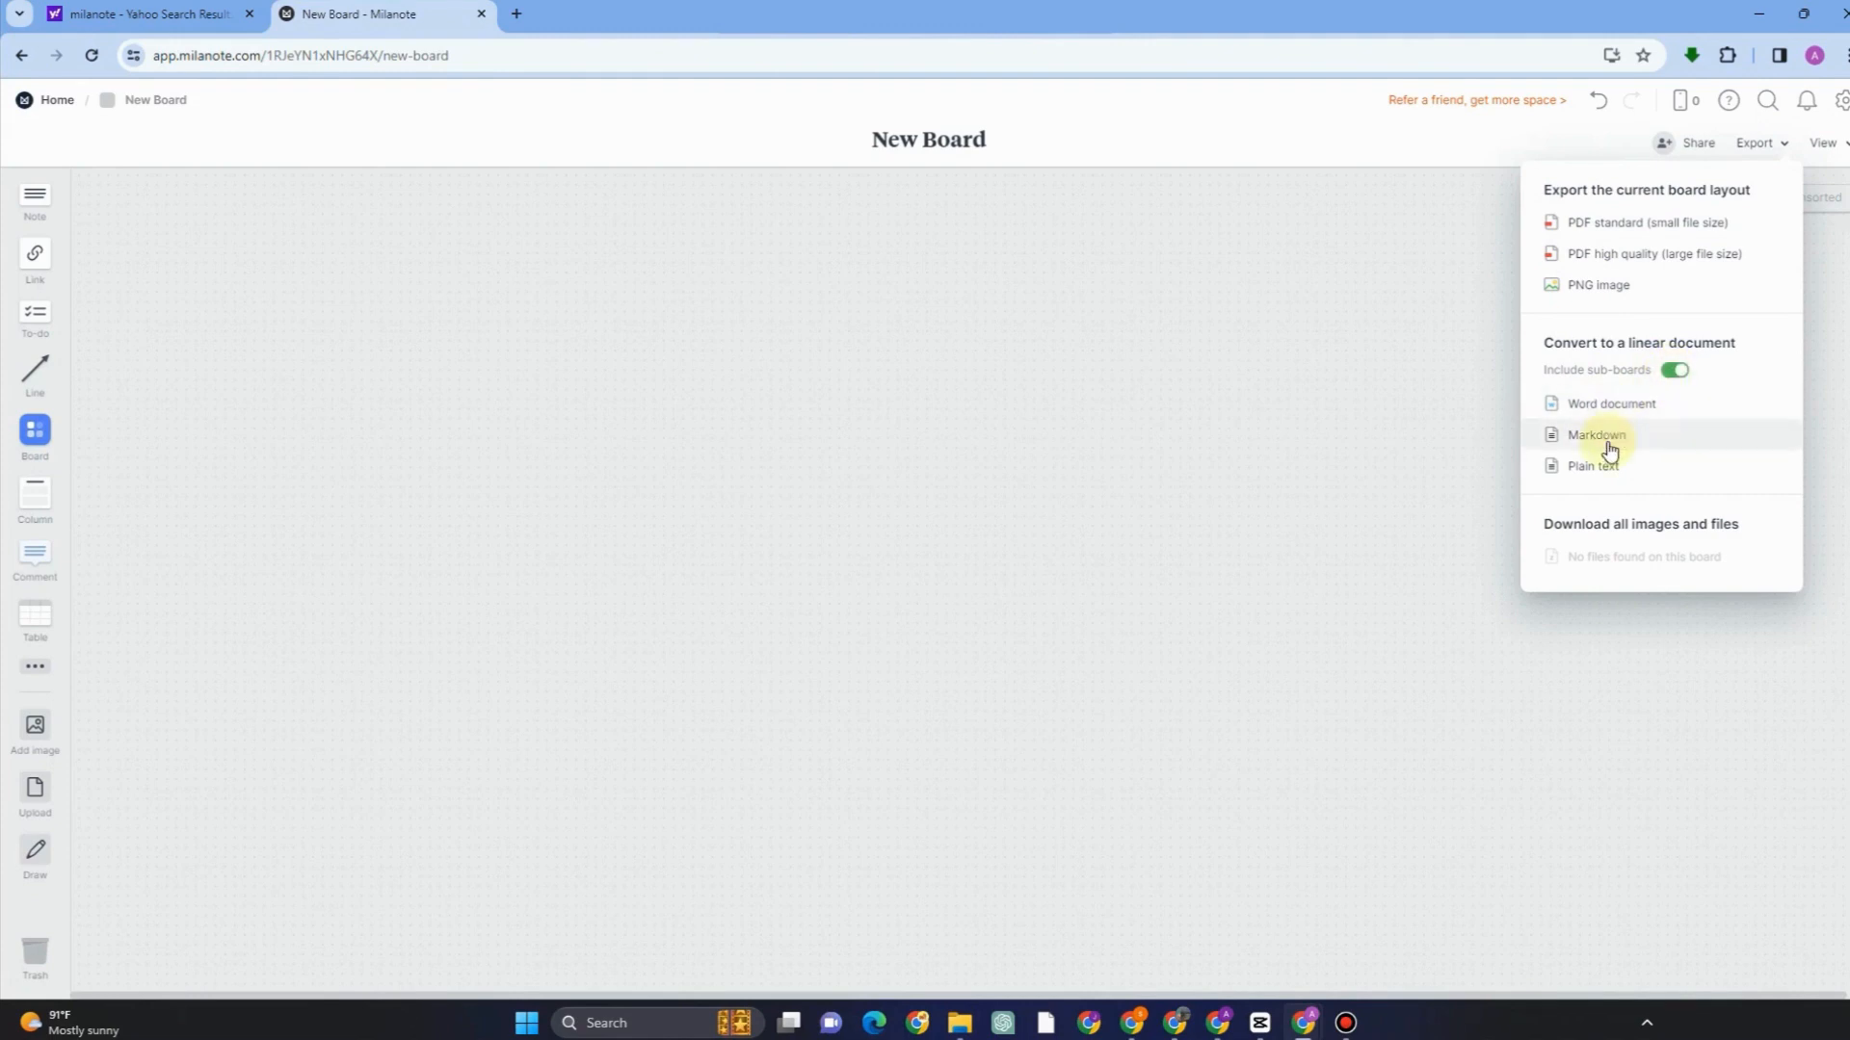
pyautogui.click(1846, 264)
# - Enable inviting editors to the board with a link and copy that link
pyautogui.click(1695, 145)
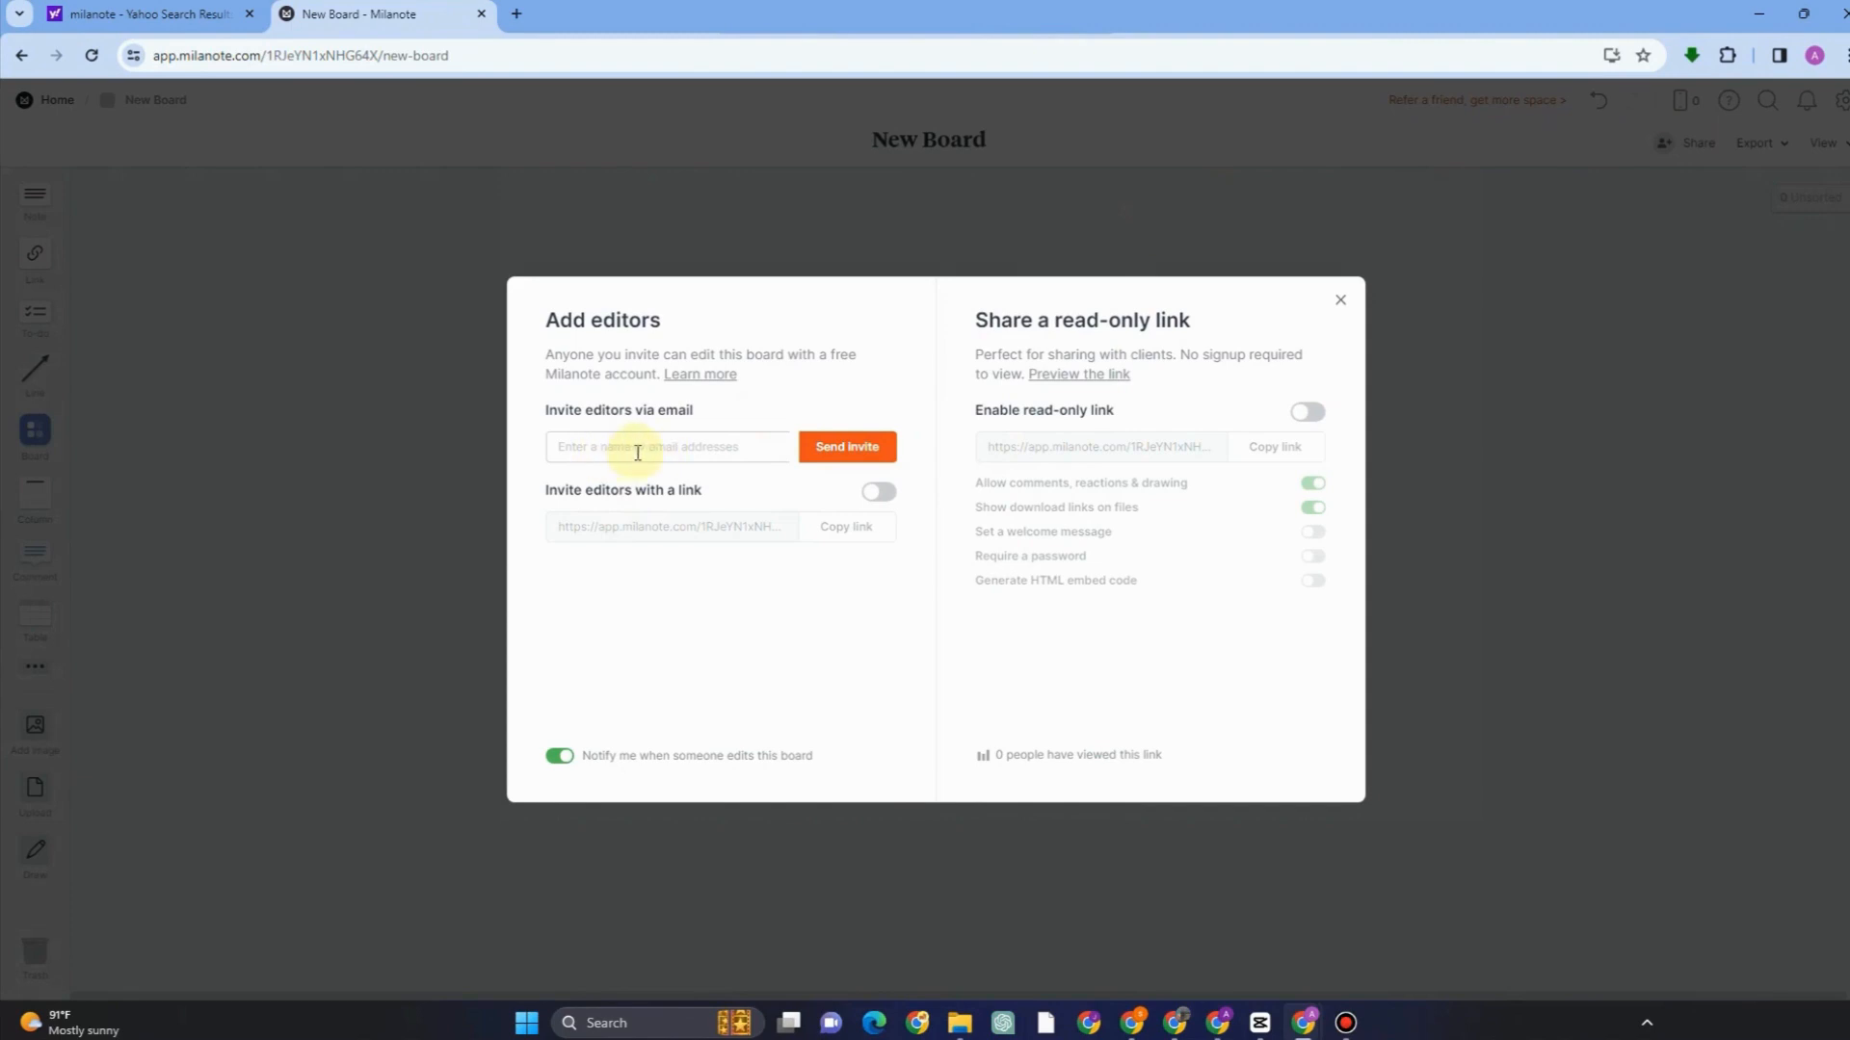
pyautogui.click(883, 494)
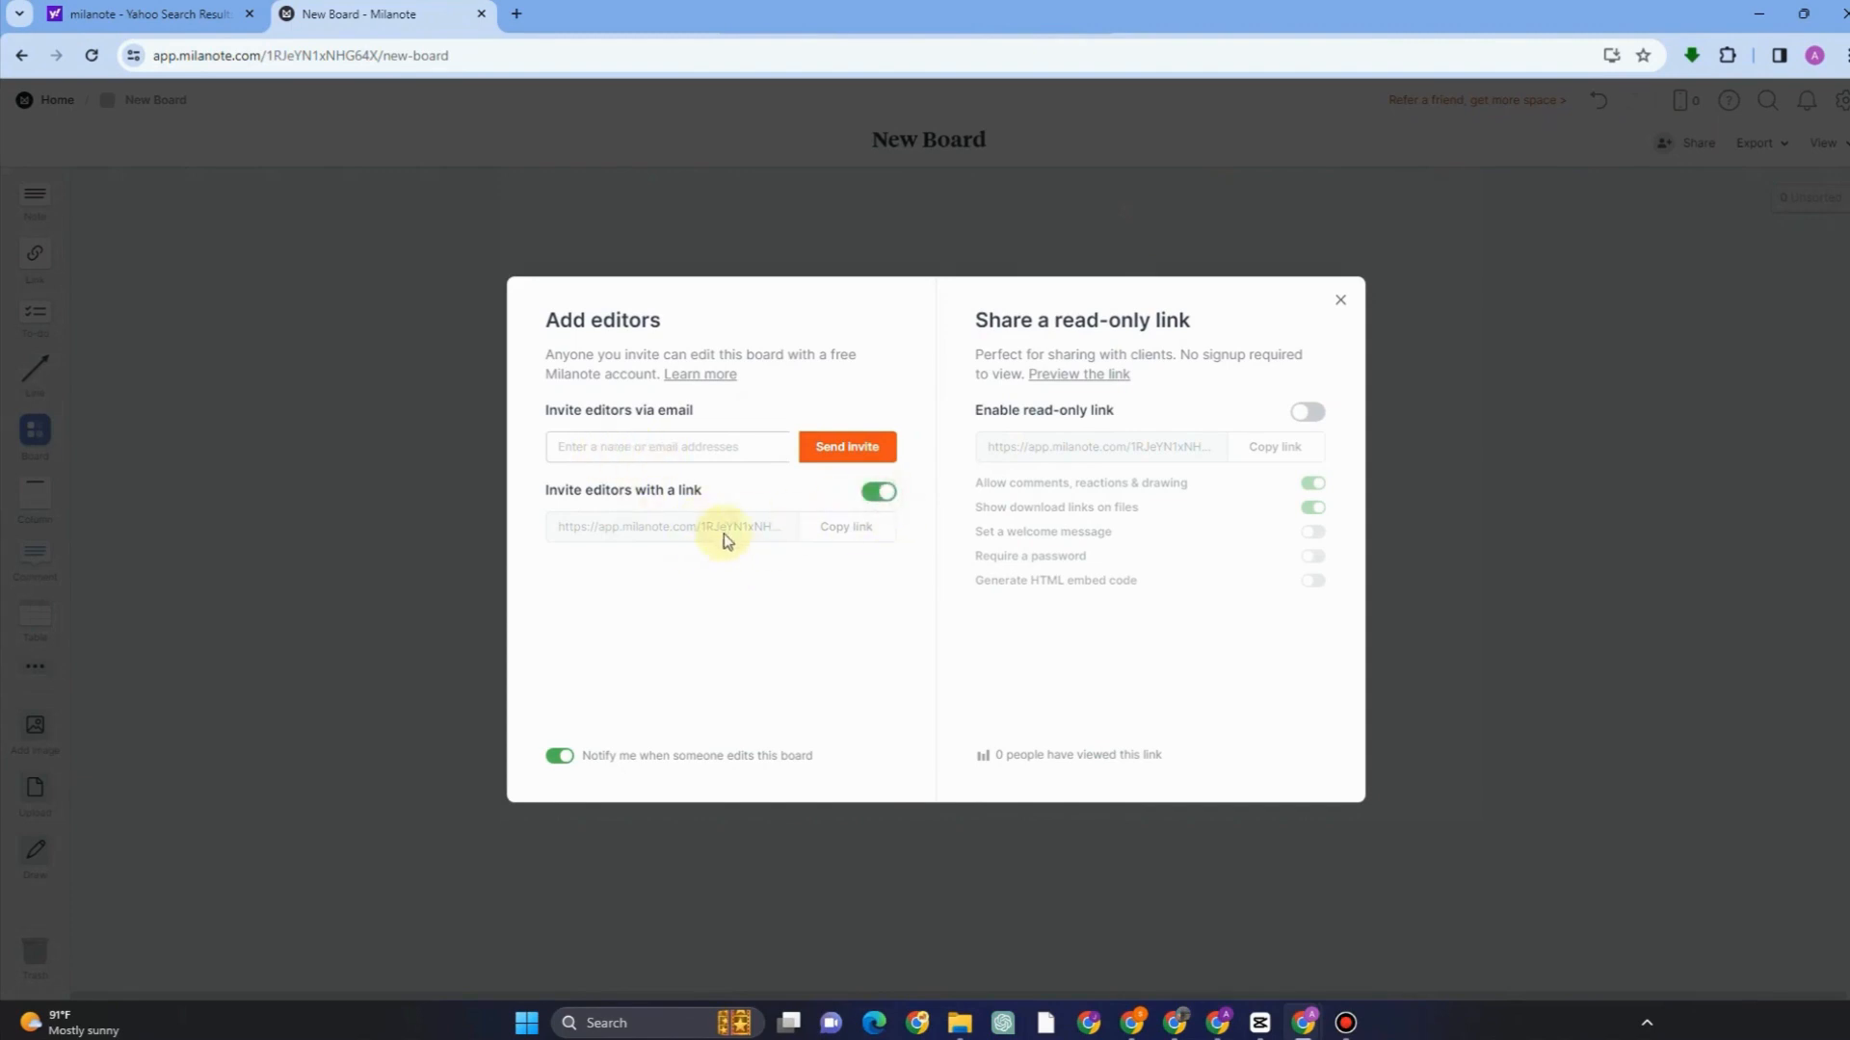
pyautogui.click(696, 536)
pyautogui.click(847, 527)
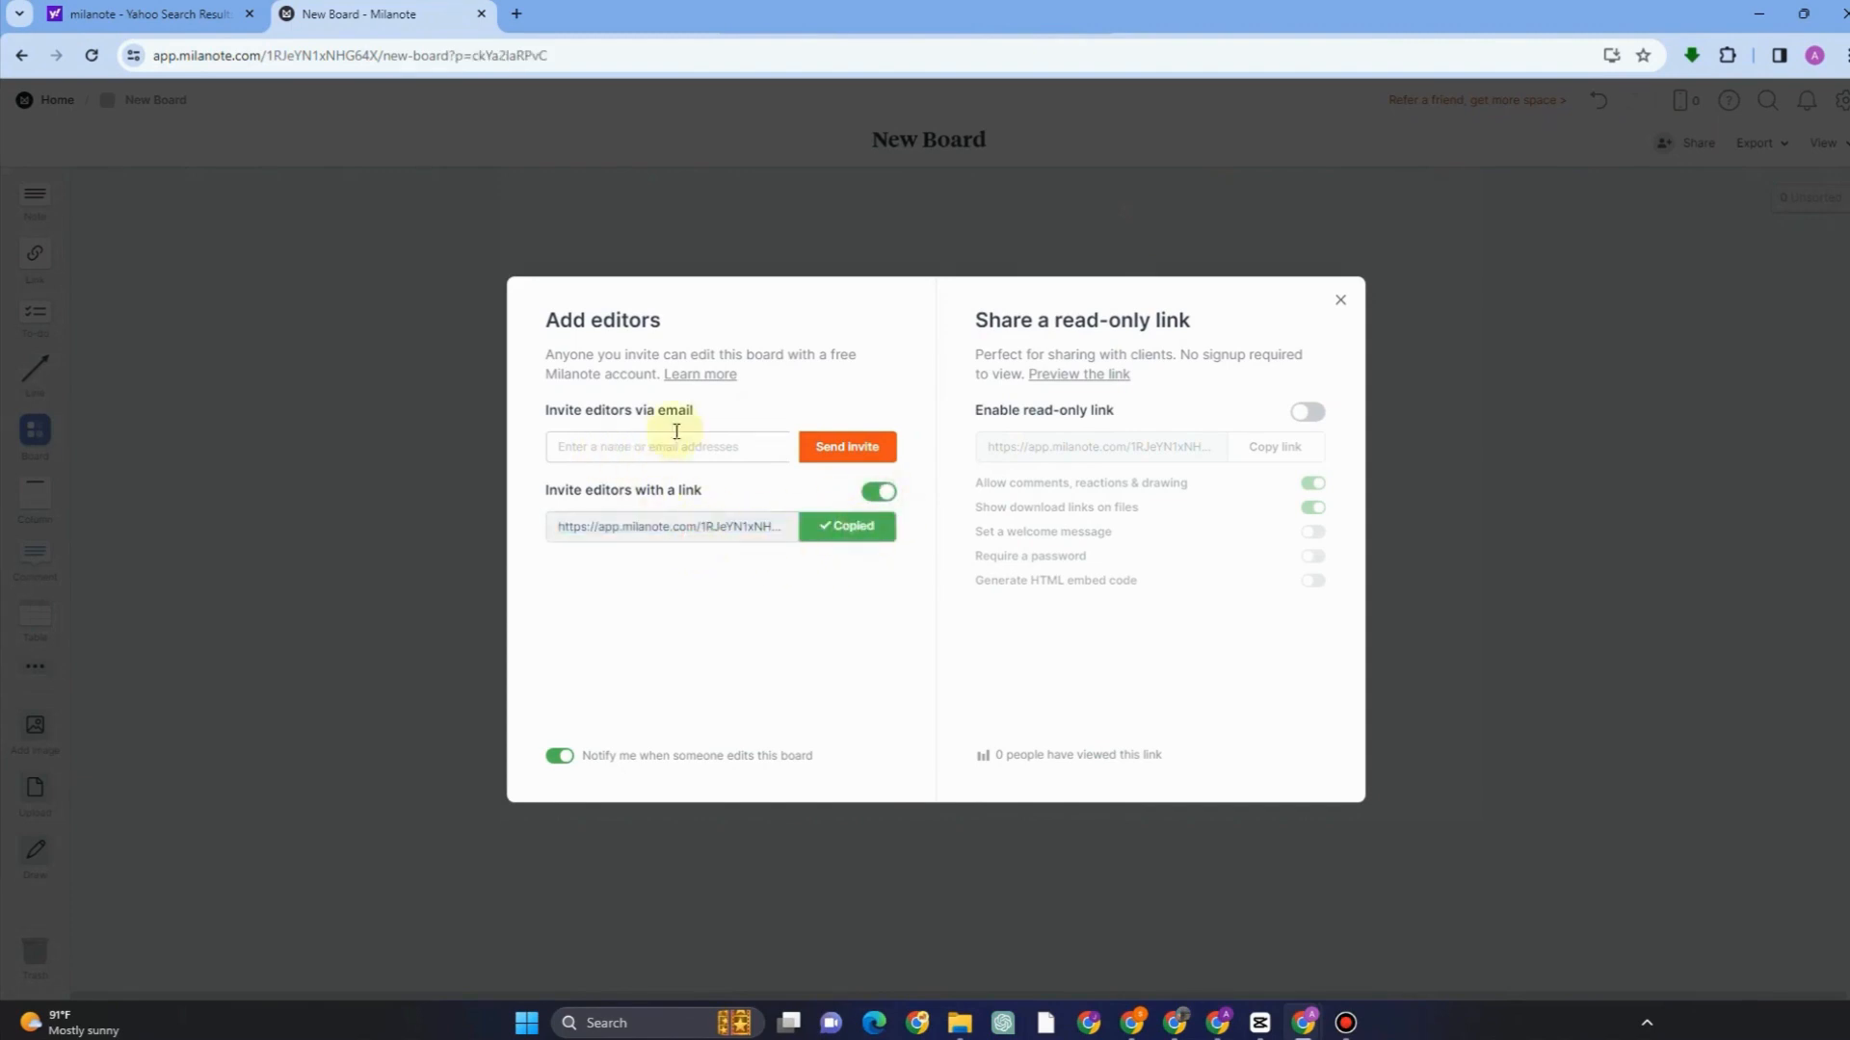
# - Try switching the board's read-only link on and off again, and close the sharing options
pyautogui.click(1308, 413)
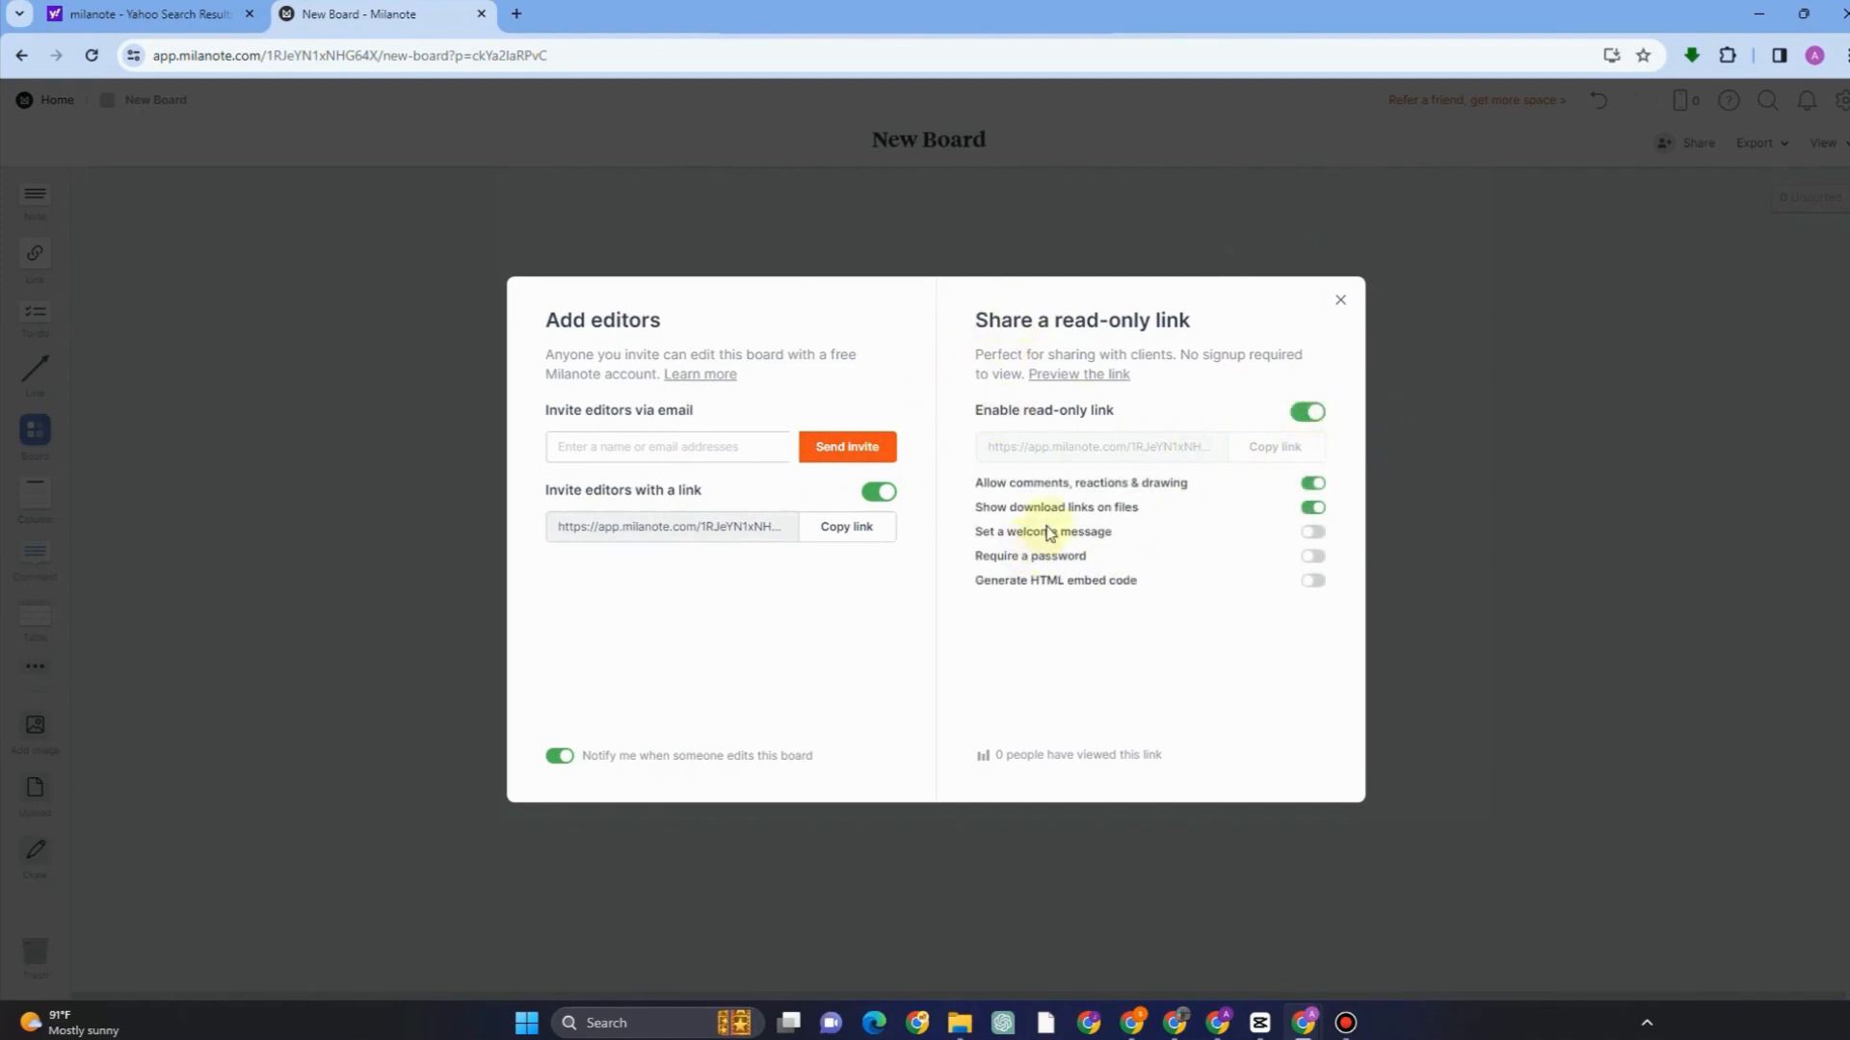
pyautogui.click(1306, 415)
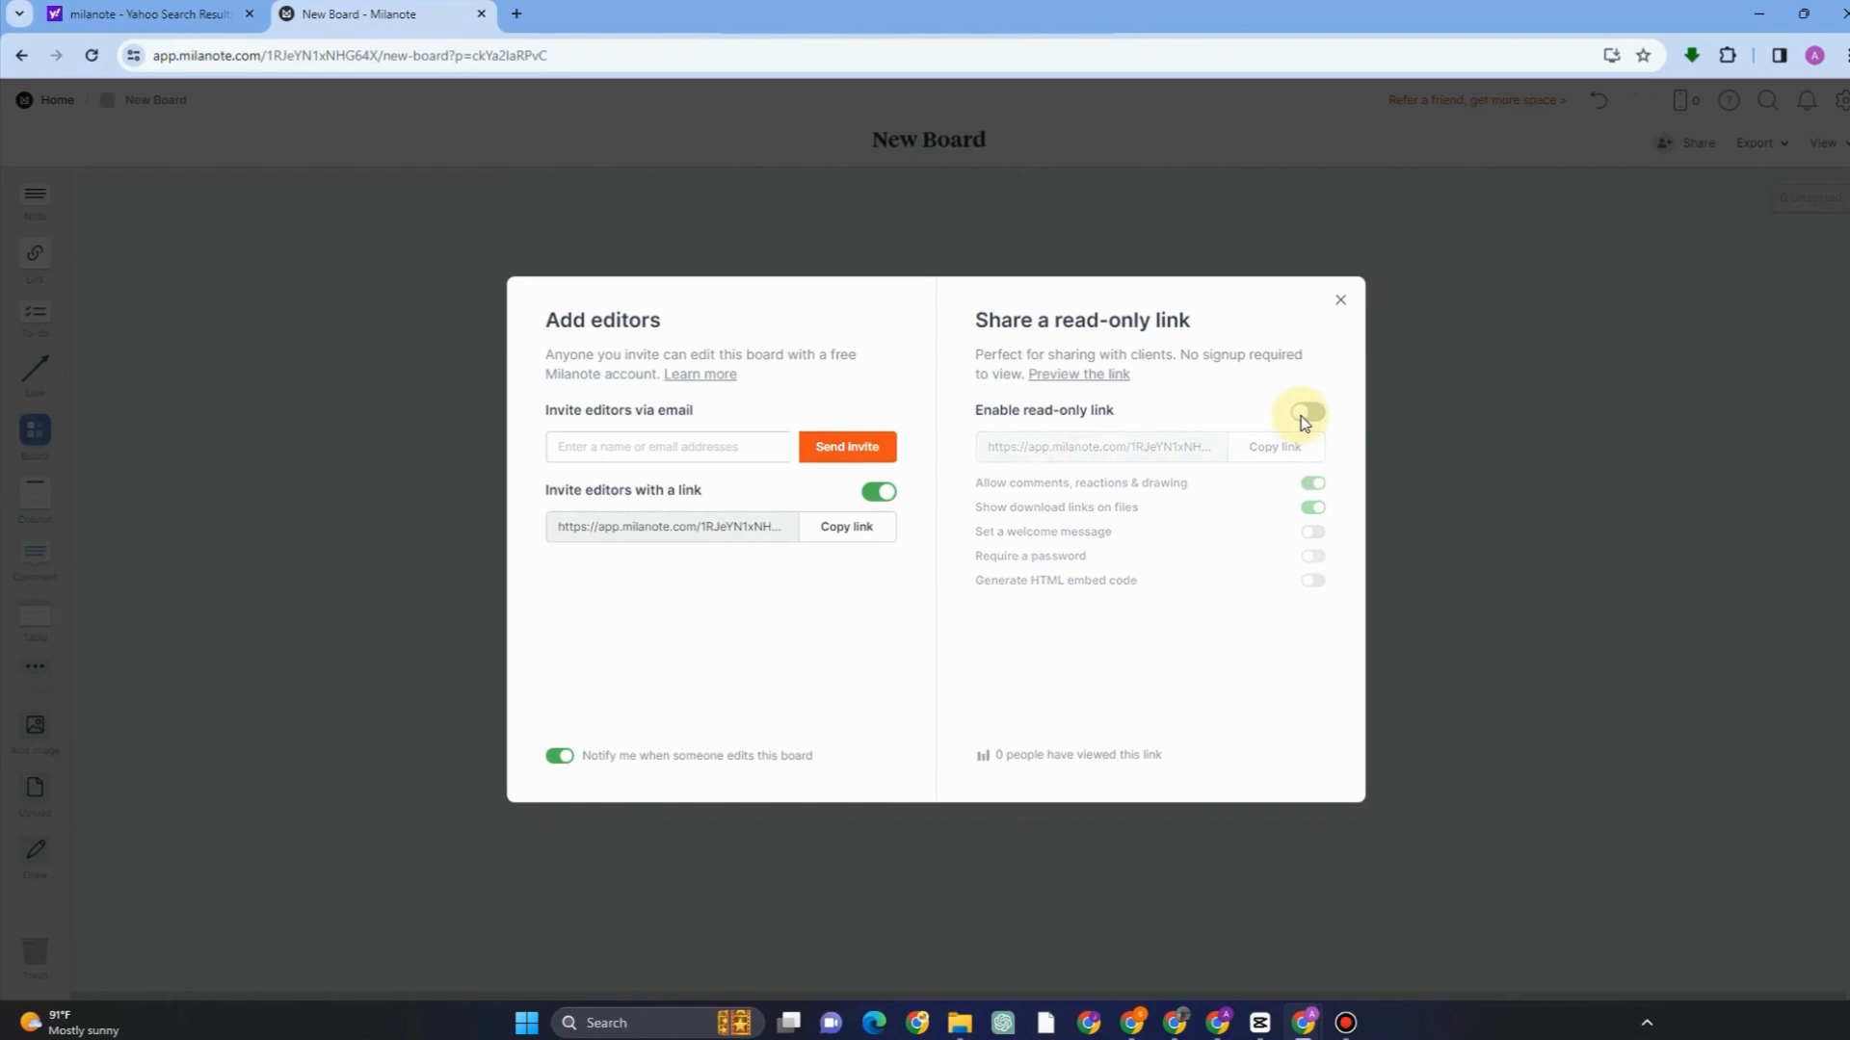
pyautogui.click(1340, 299)
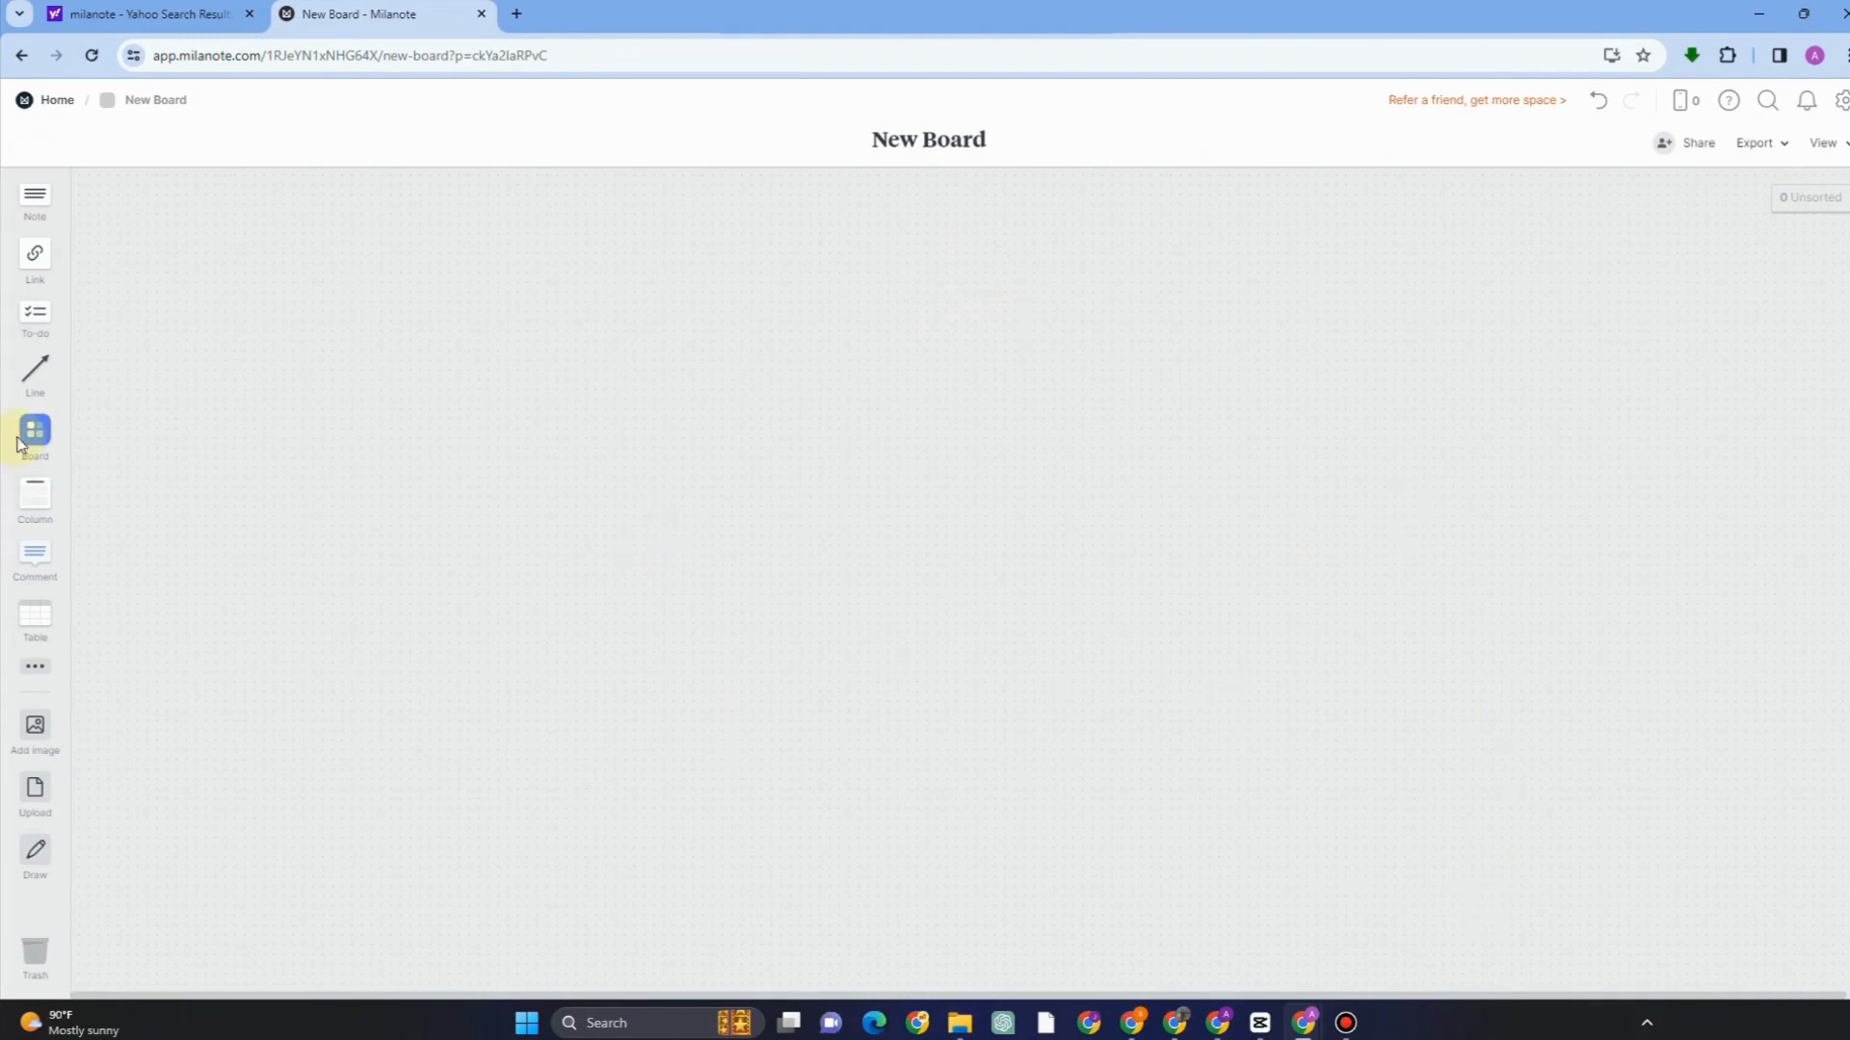
# - Try adding a nested board to New Board, delete it and dismiss the template suggestions
pyautogui.moveTo(37, 447); pyautogui.dragTo(718, 435)
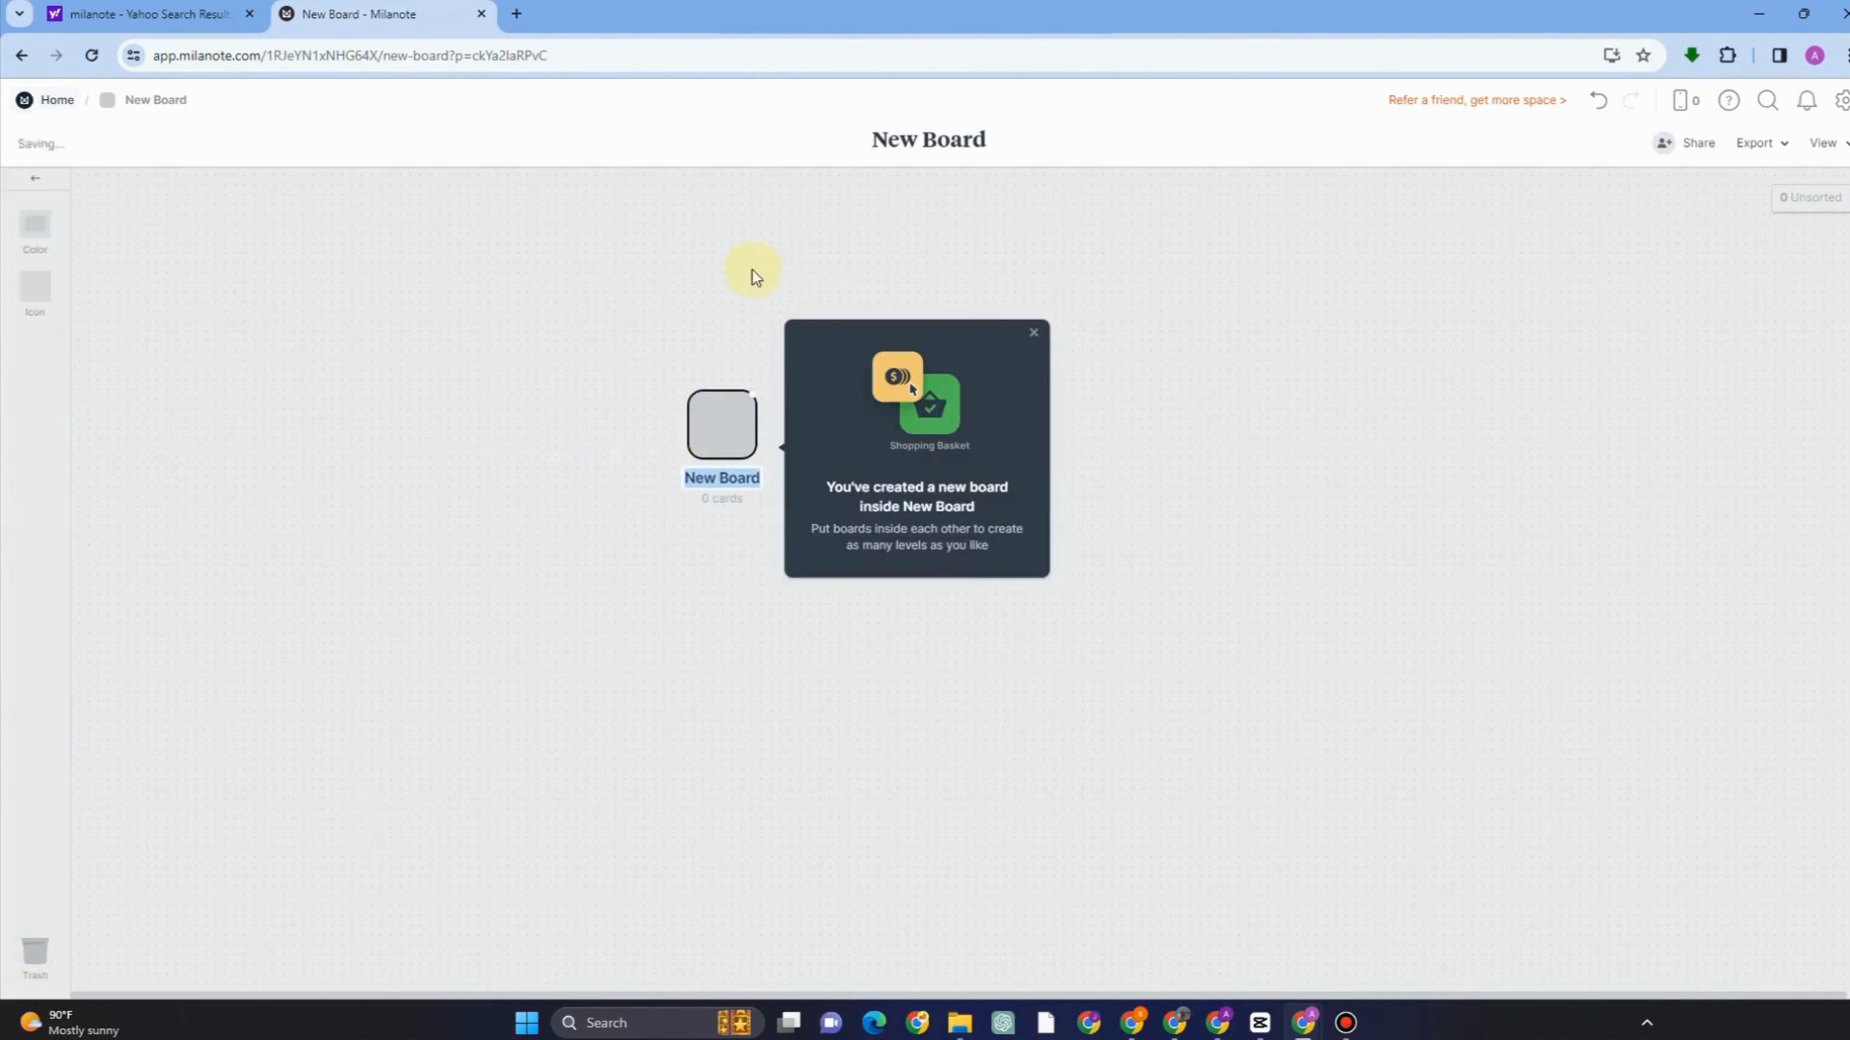
pyautogui.click(1035, 334)
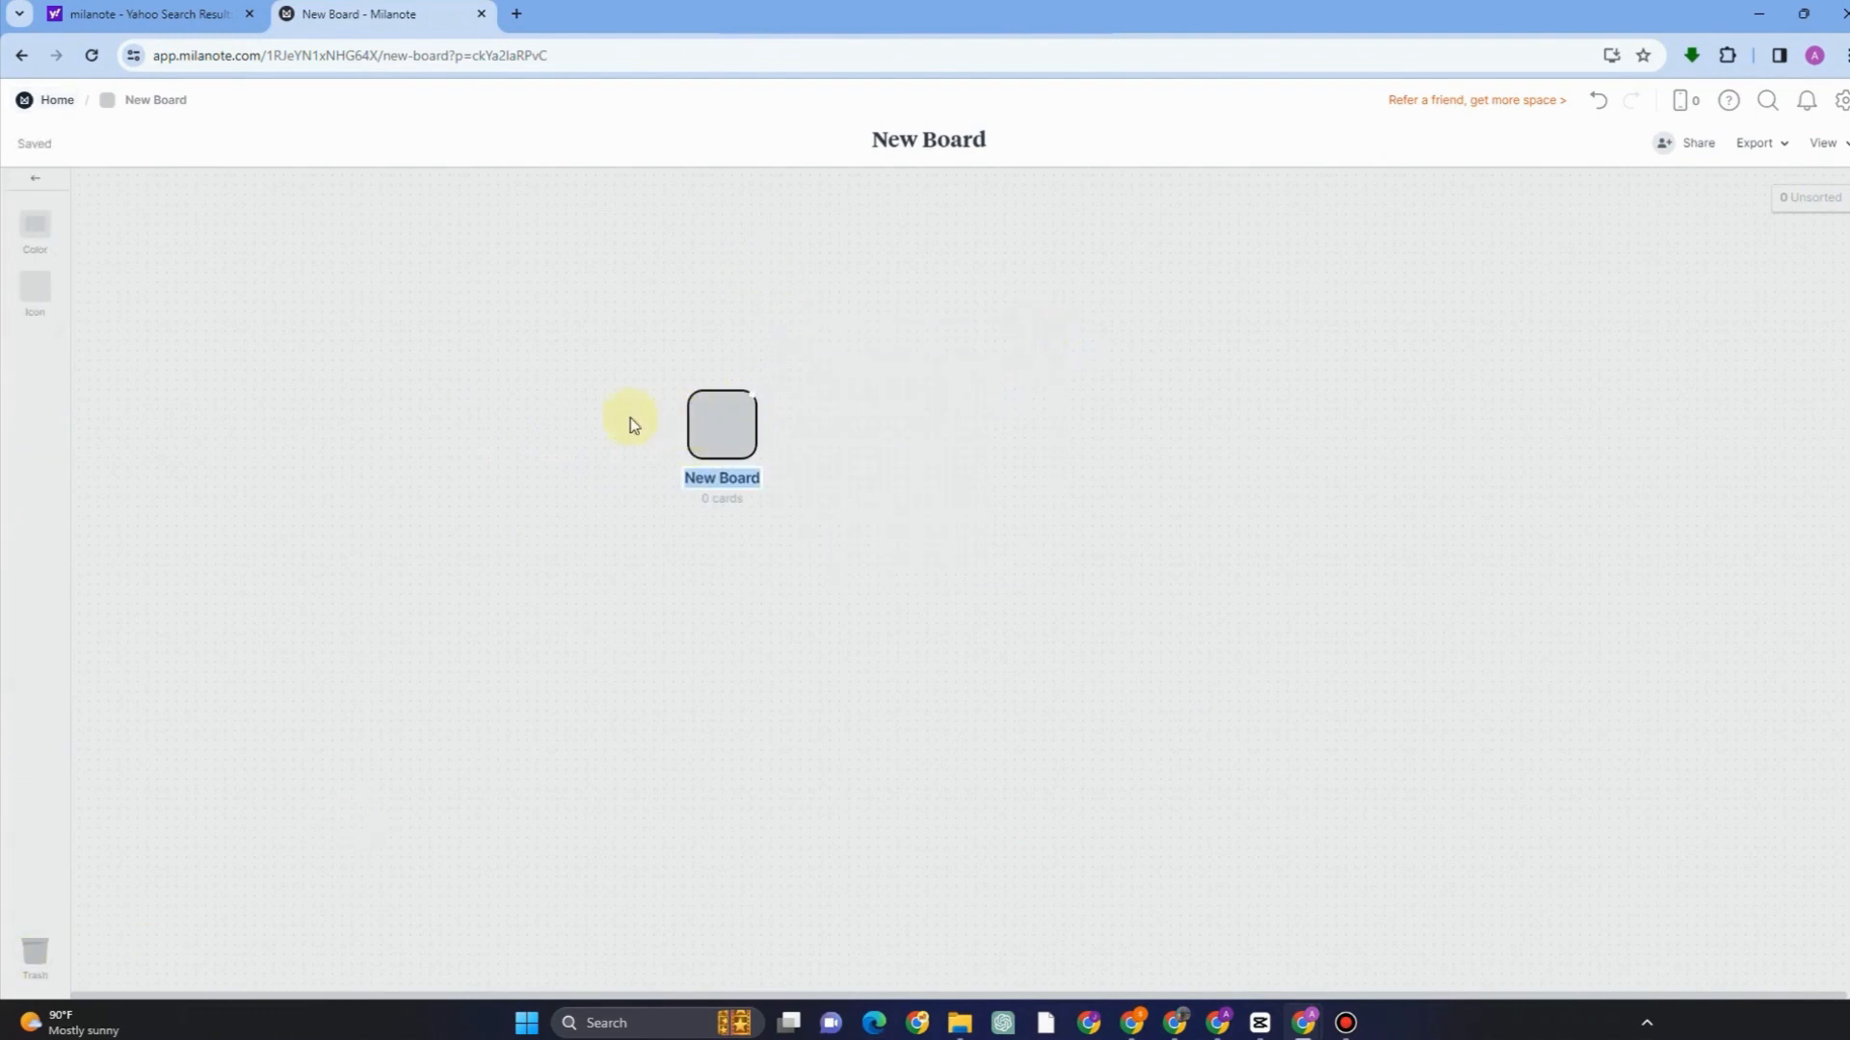
pyautogui.press('Delete')
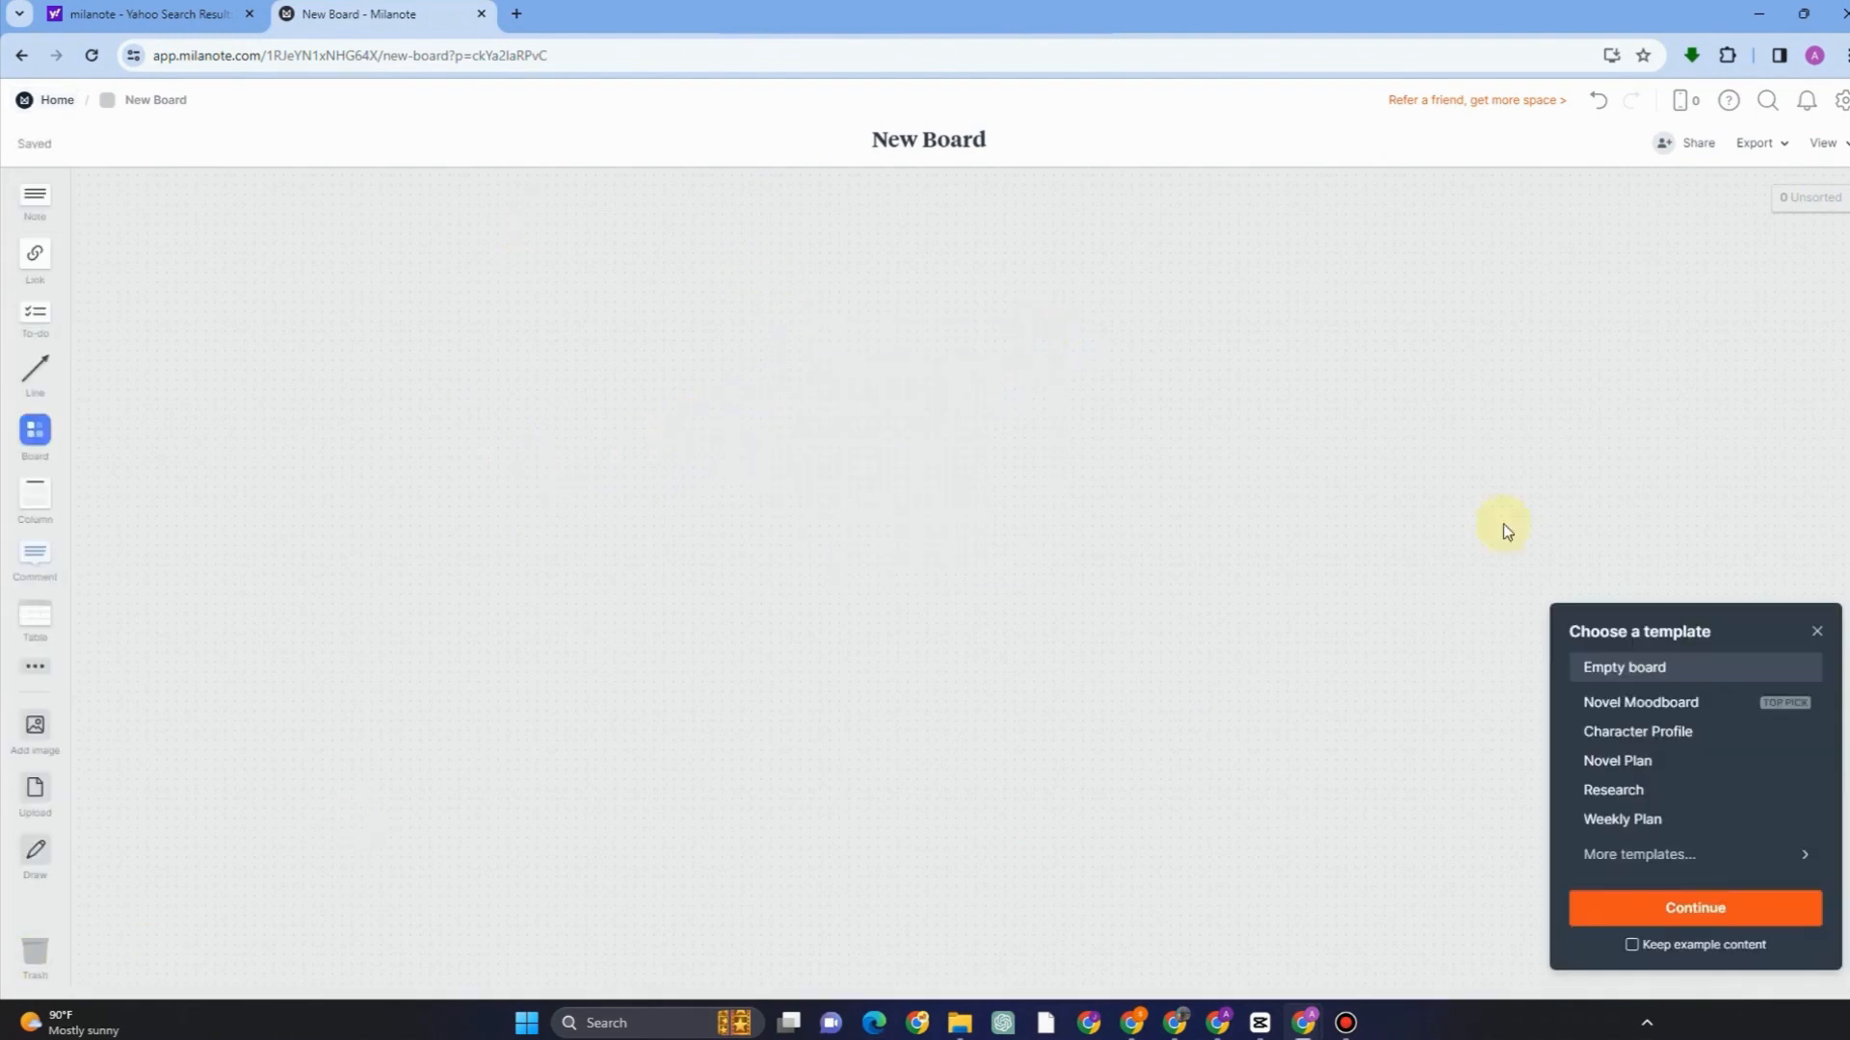
pyautogui.click(1815, 632)
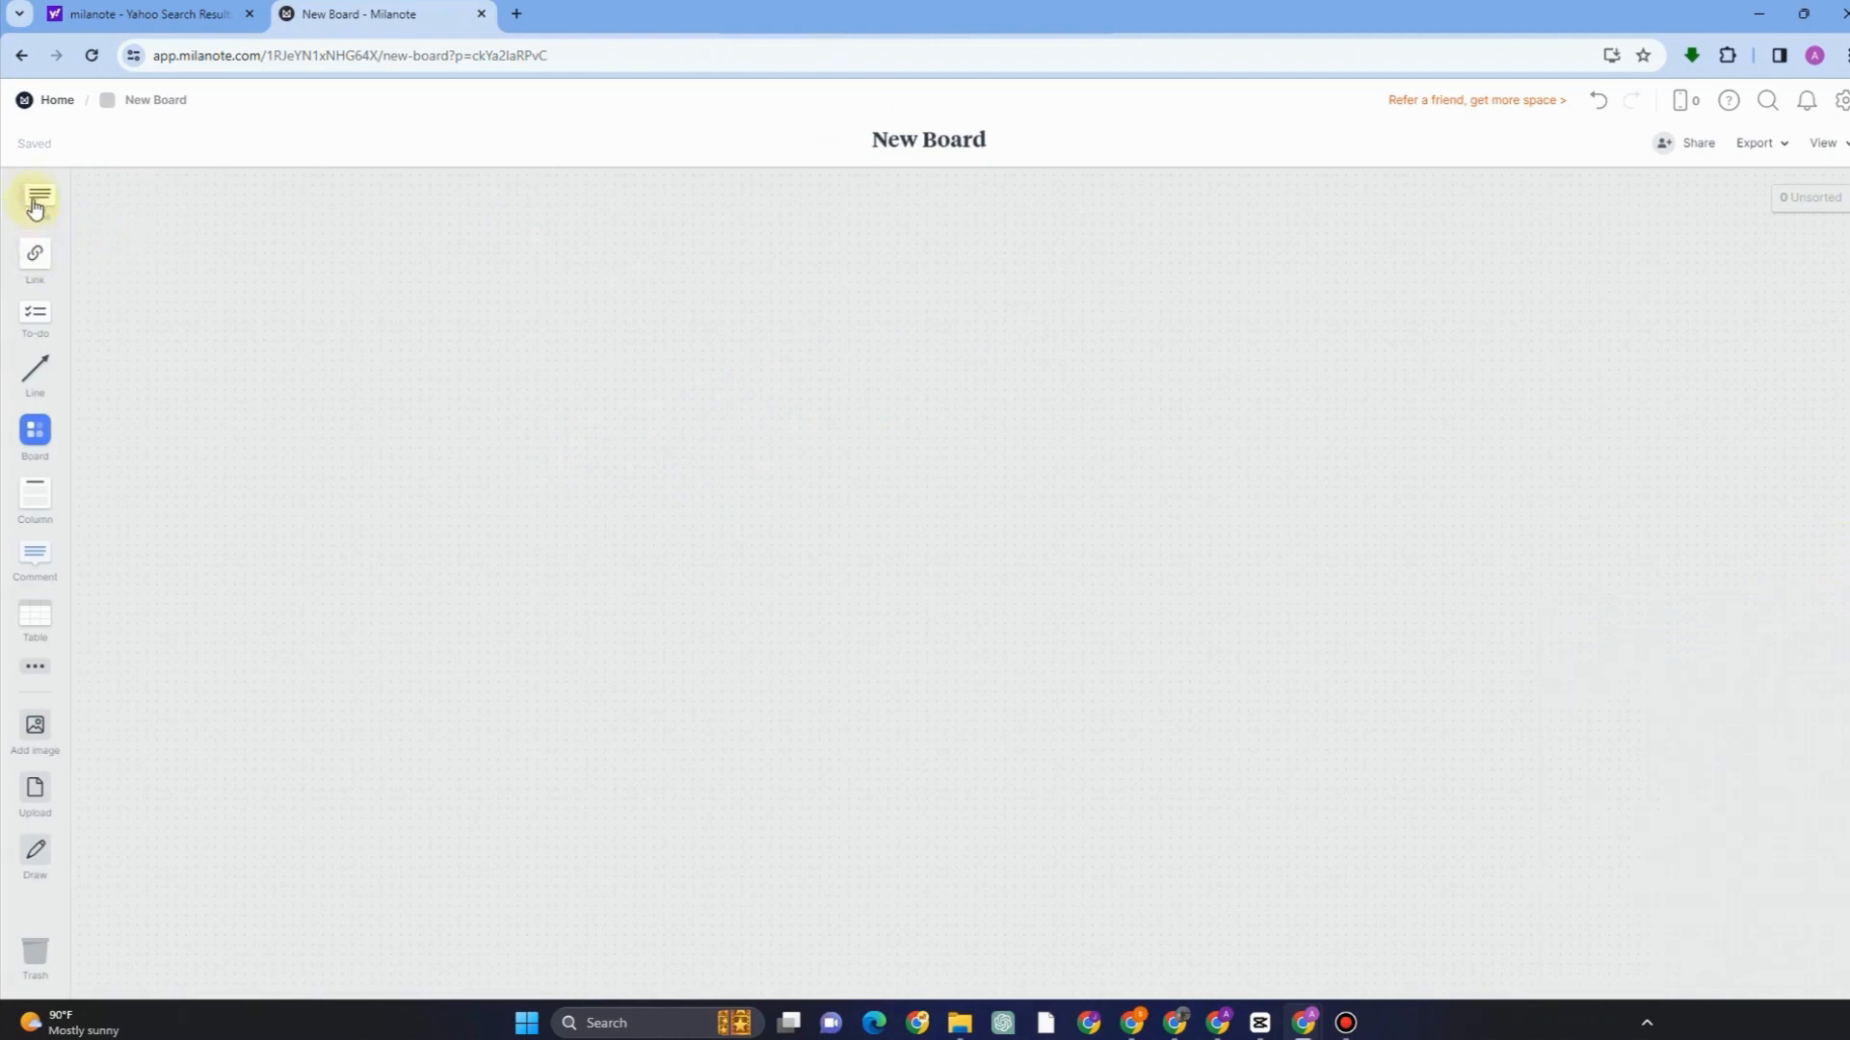
# - Add a note reading "Meeting" to the upper part of the New Board canvas
pyautogui.moveTo(39, 197); pyautogui.dragTo(1082, 255)
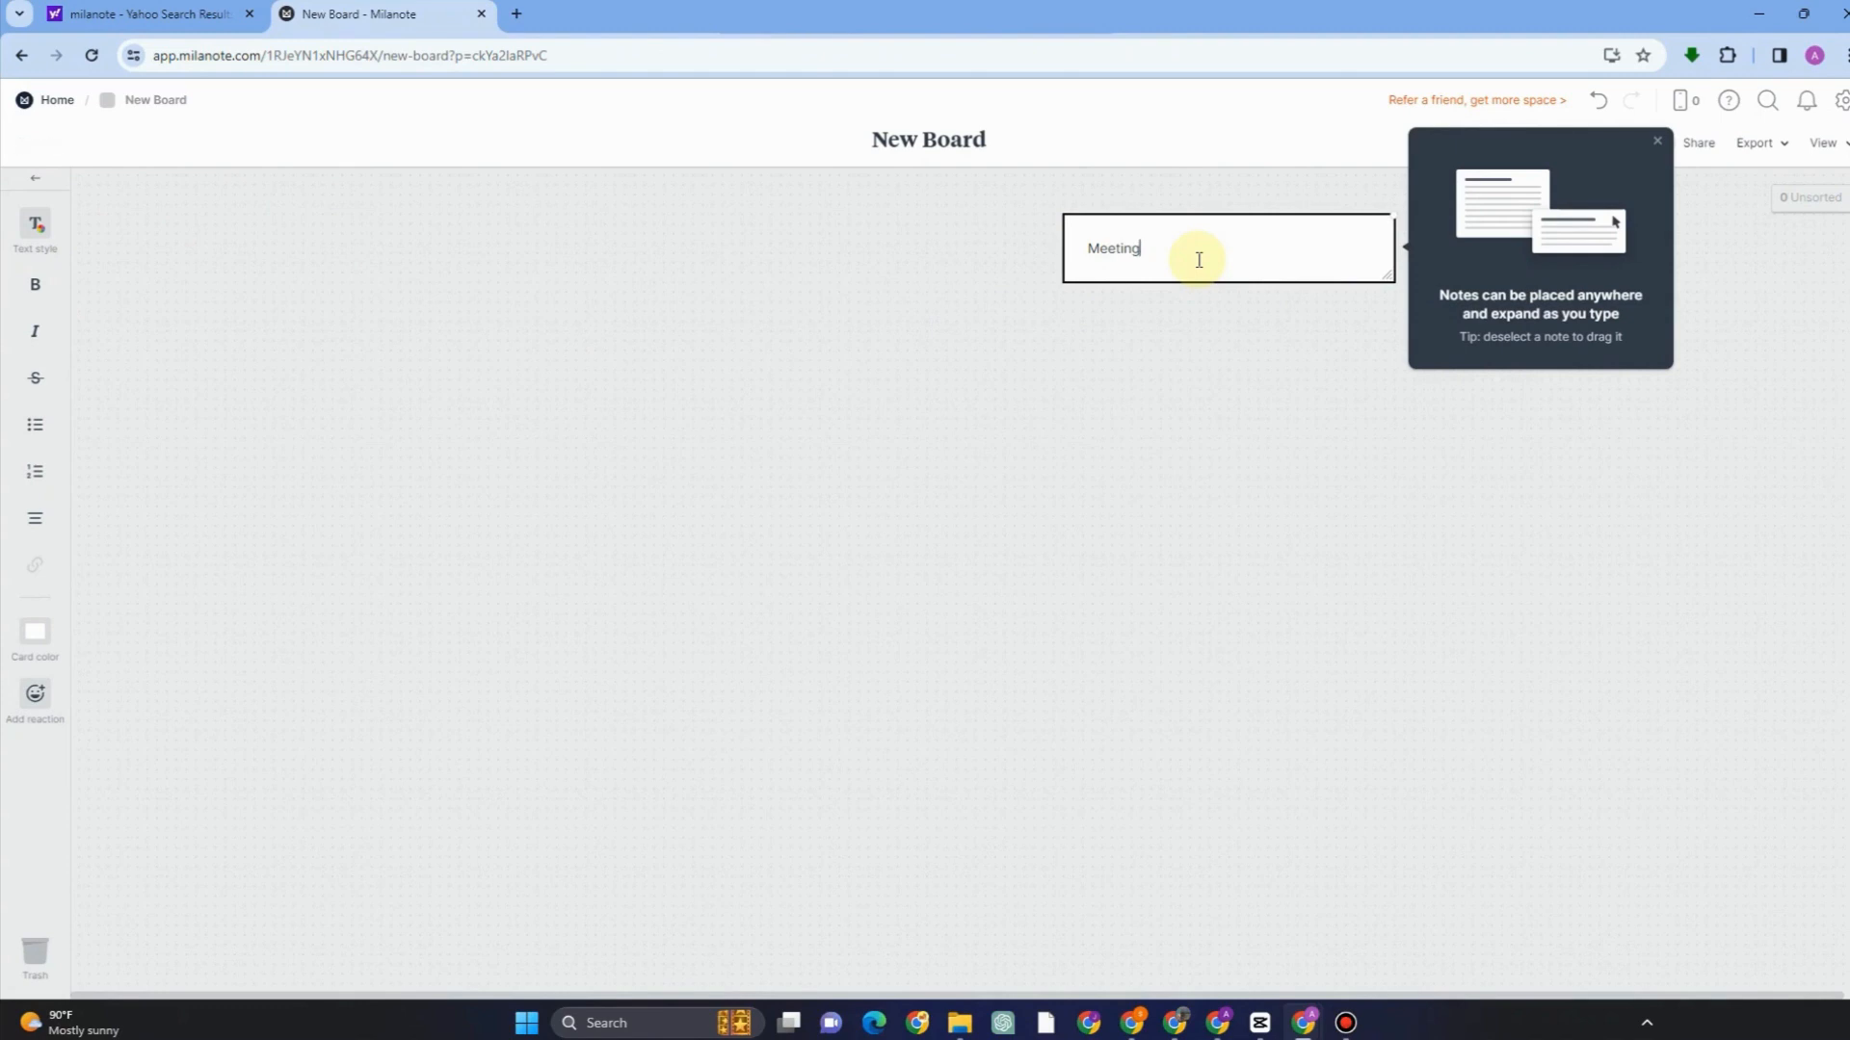
pyautogui.press('Return')
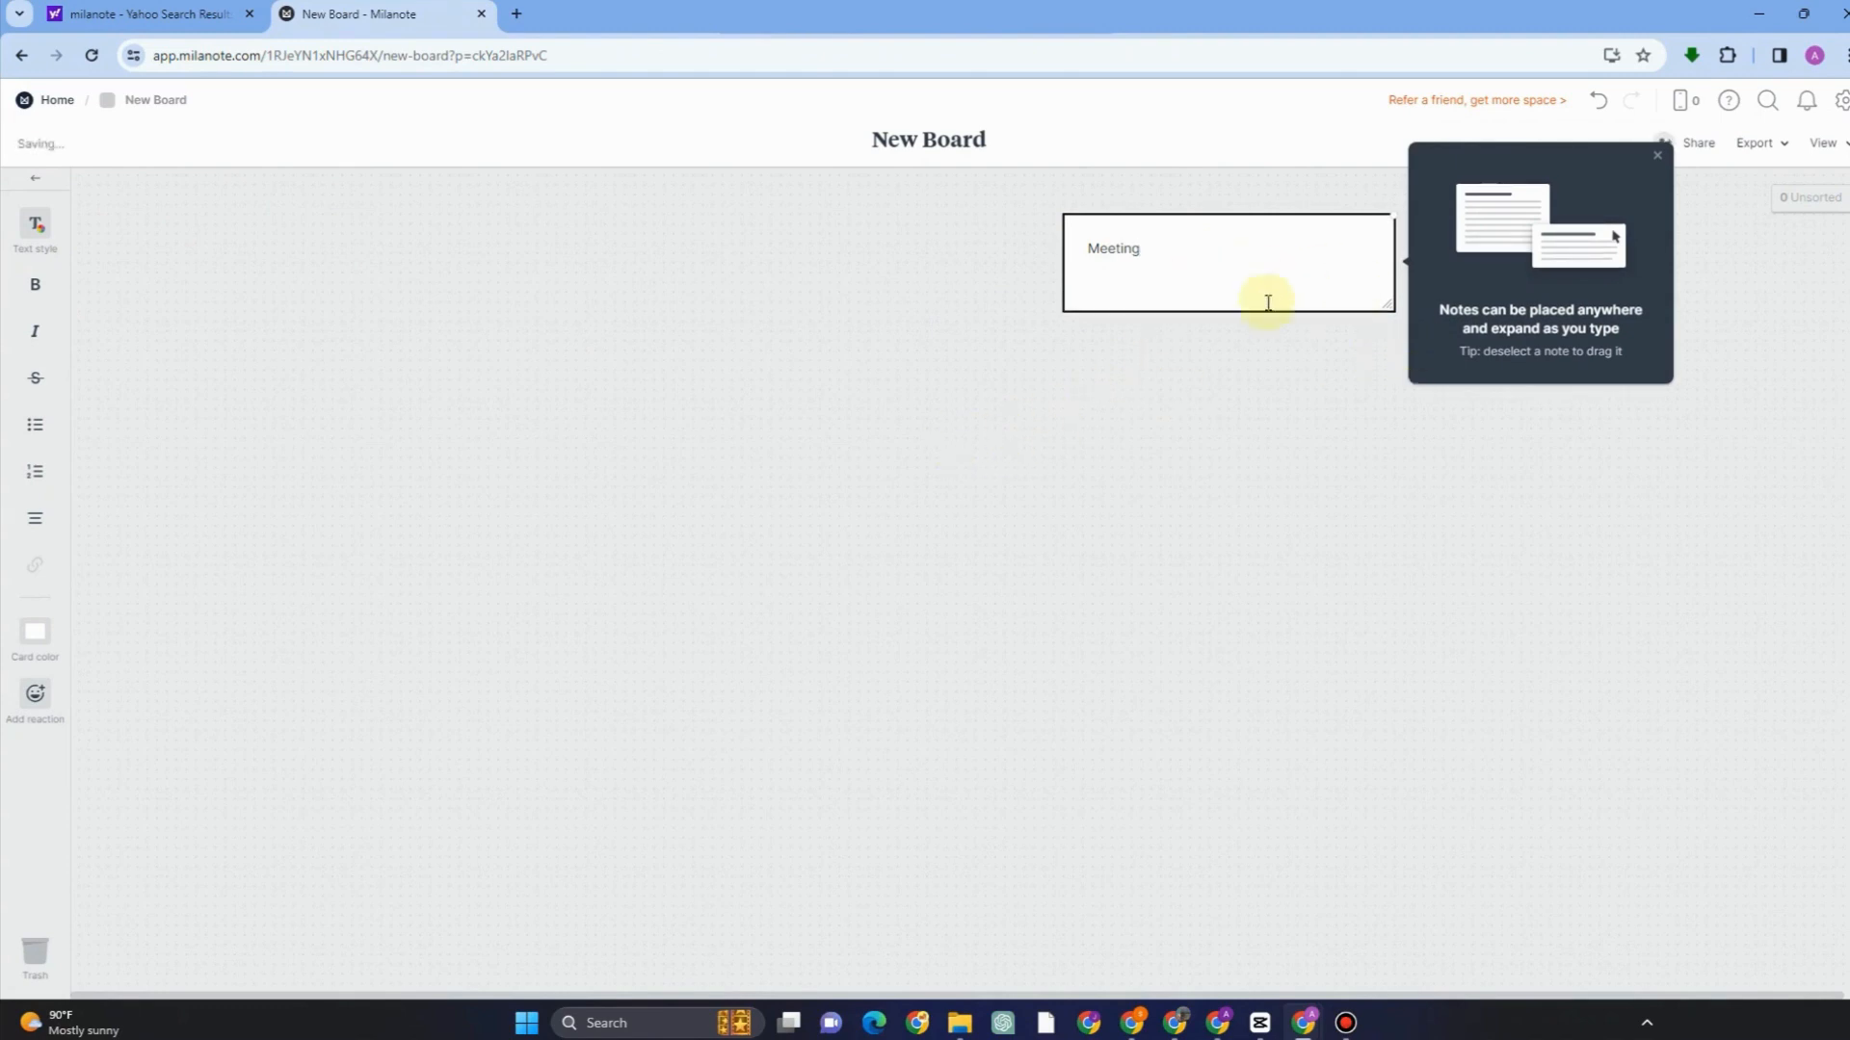
pyautogui.press('BackSpace')
pyautogui.click(1606, 446)
# - Make the note's "Meeting" text bold, and try the numbered list and link options without keeping them
pyautogui.click(1156, 255)
pyautogui.moveTo(1164, 247); pyautogui.dragTo(1032, 248)
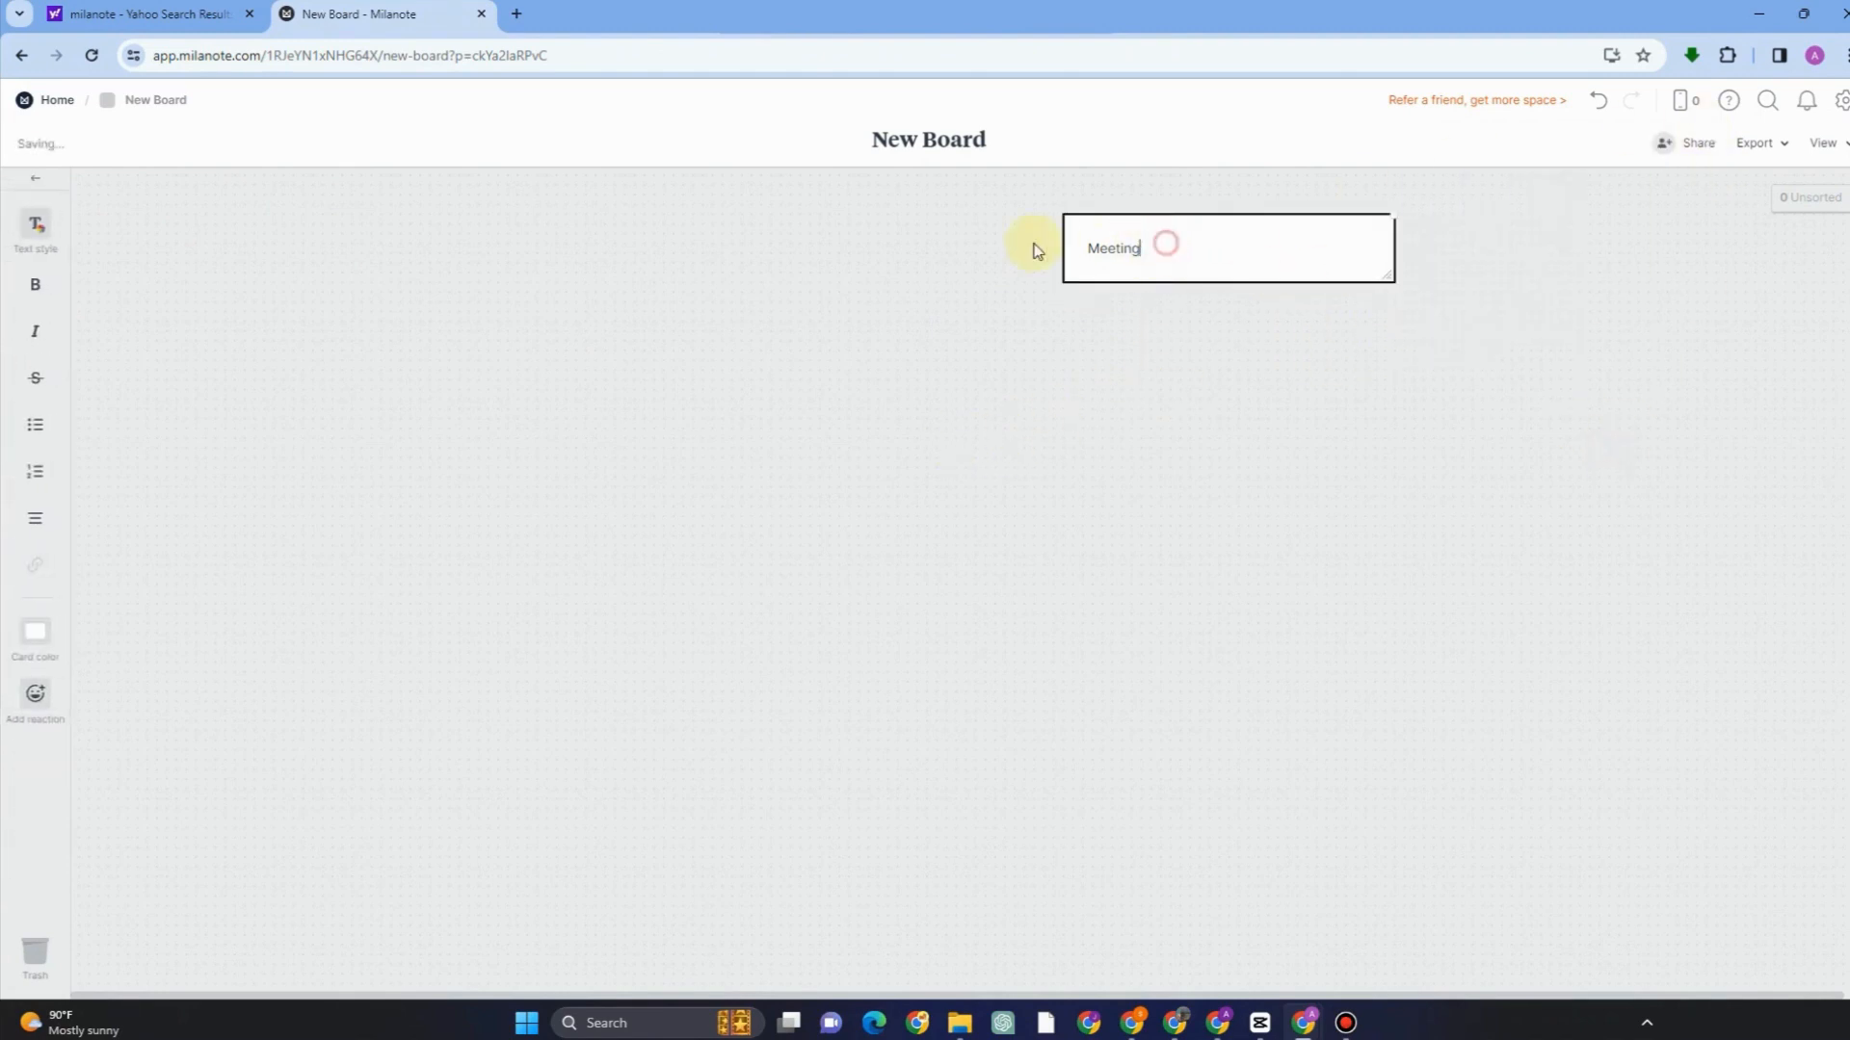
pyautogui.click(35, 289)
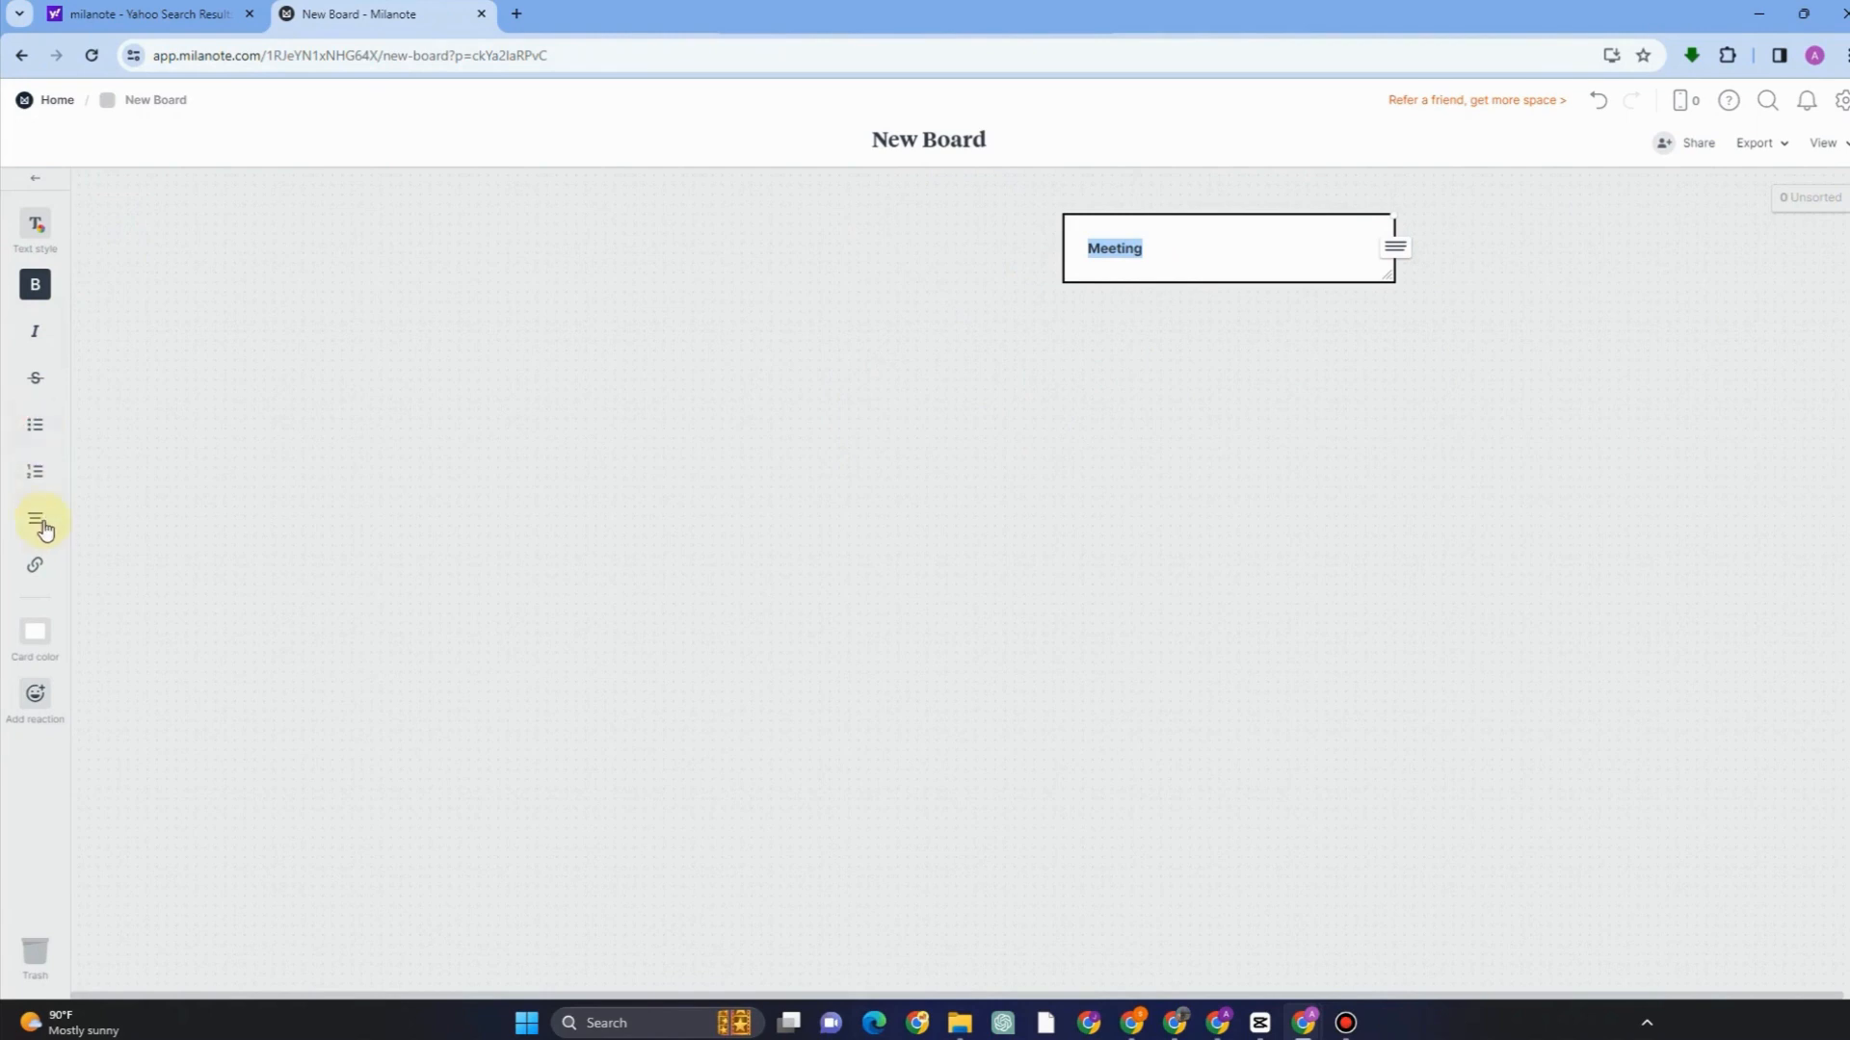
pyautogui.click(33, 482)
pyautogui.click(33, 483)
pyautogui.click(36, 570)
pyautogui.click(35, 570)
# - Try an orange background on the Meeting note and set its card color to light blue
pyautogui.click(46, 641)
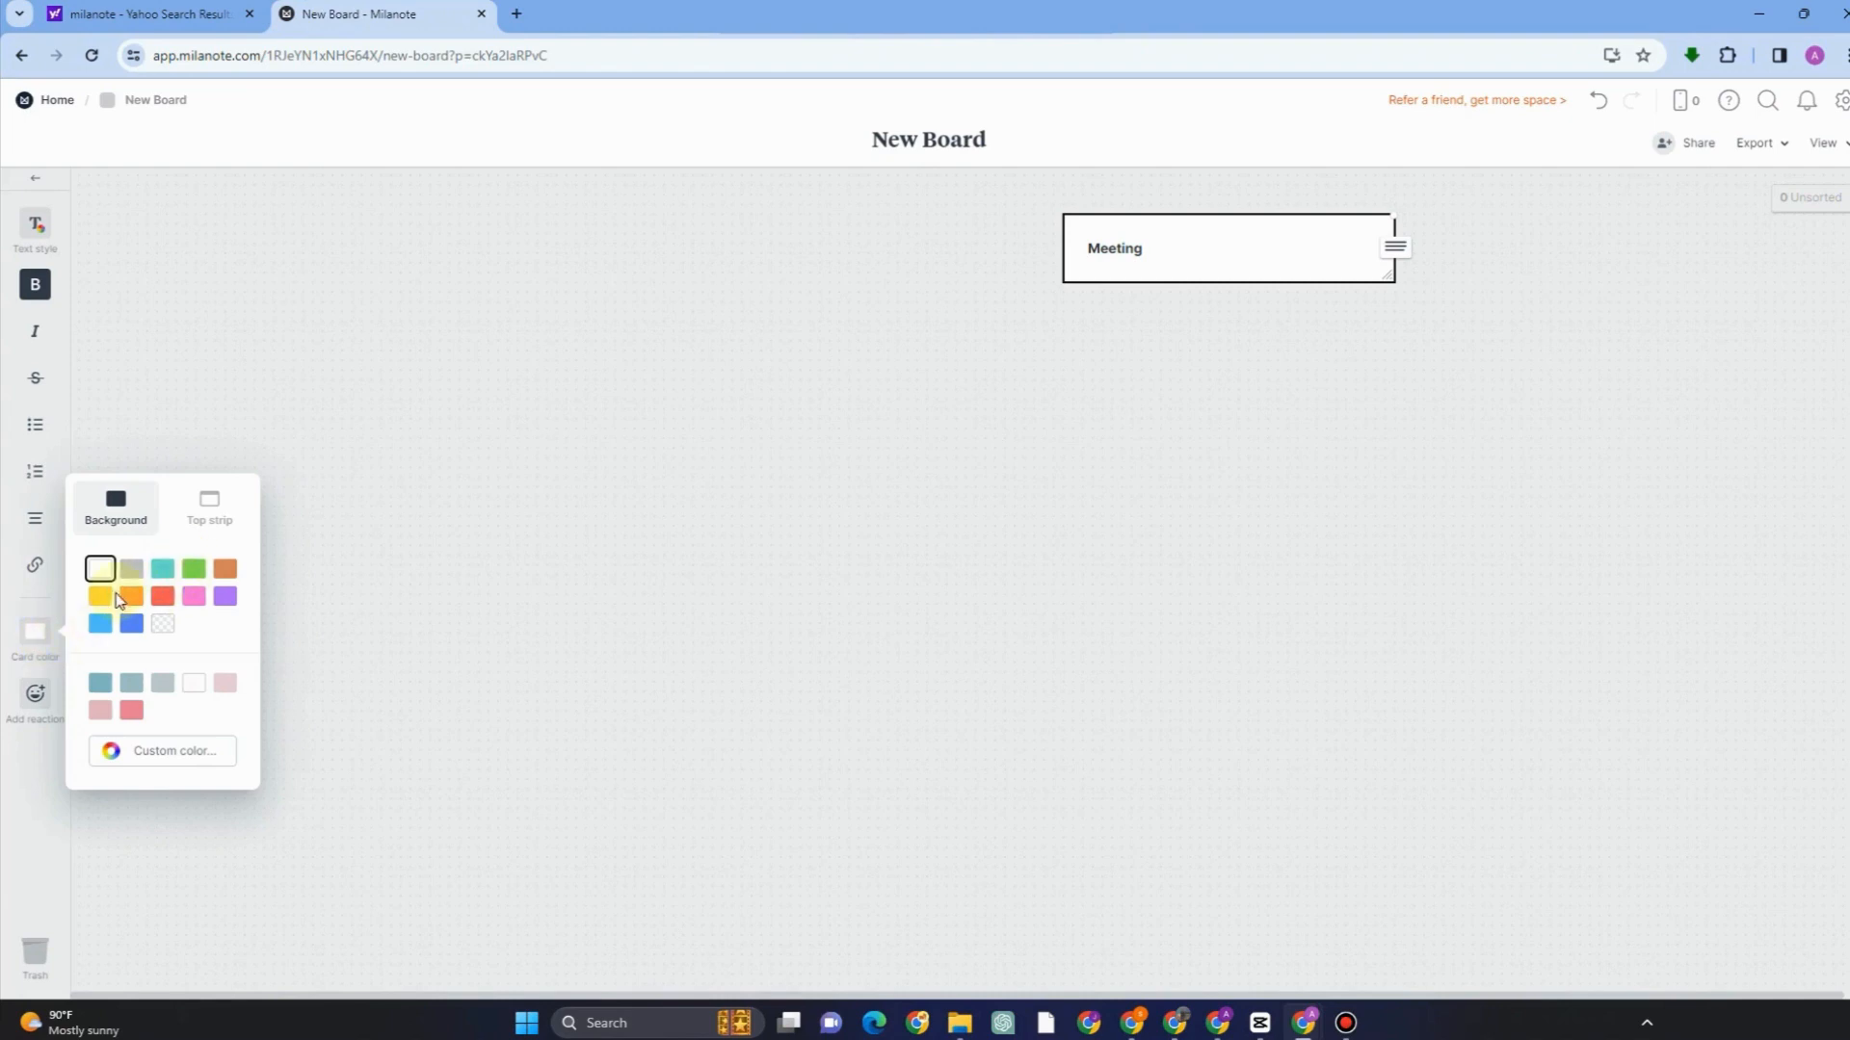
pyautogui.click(132, 597)
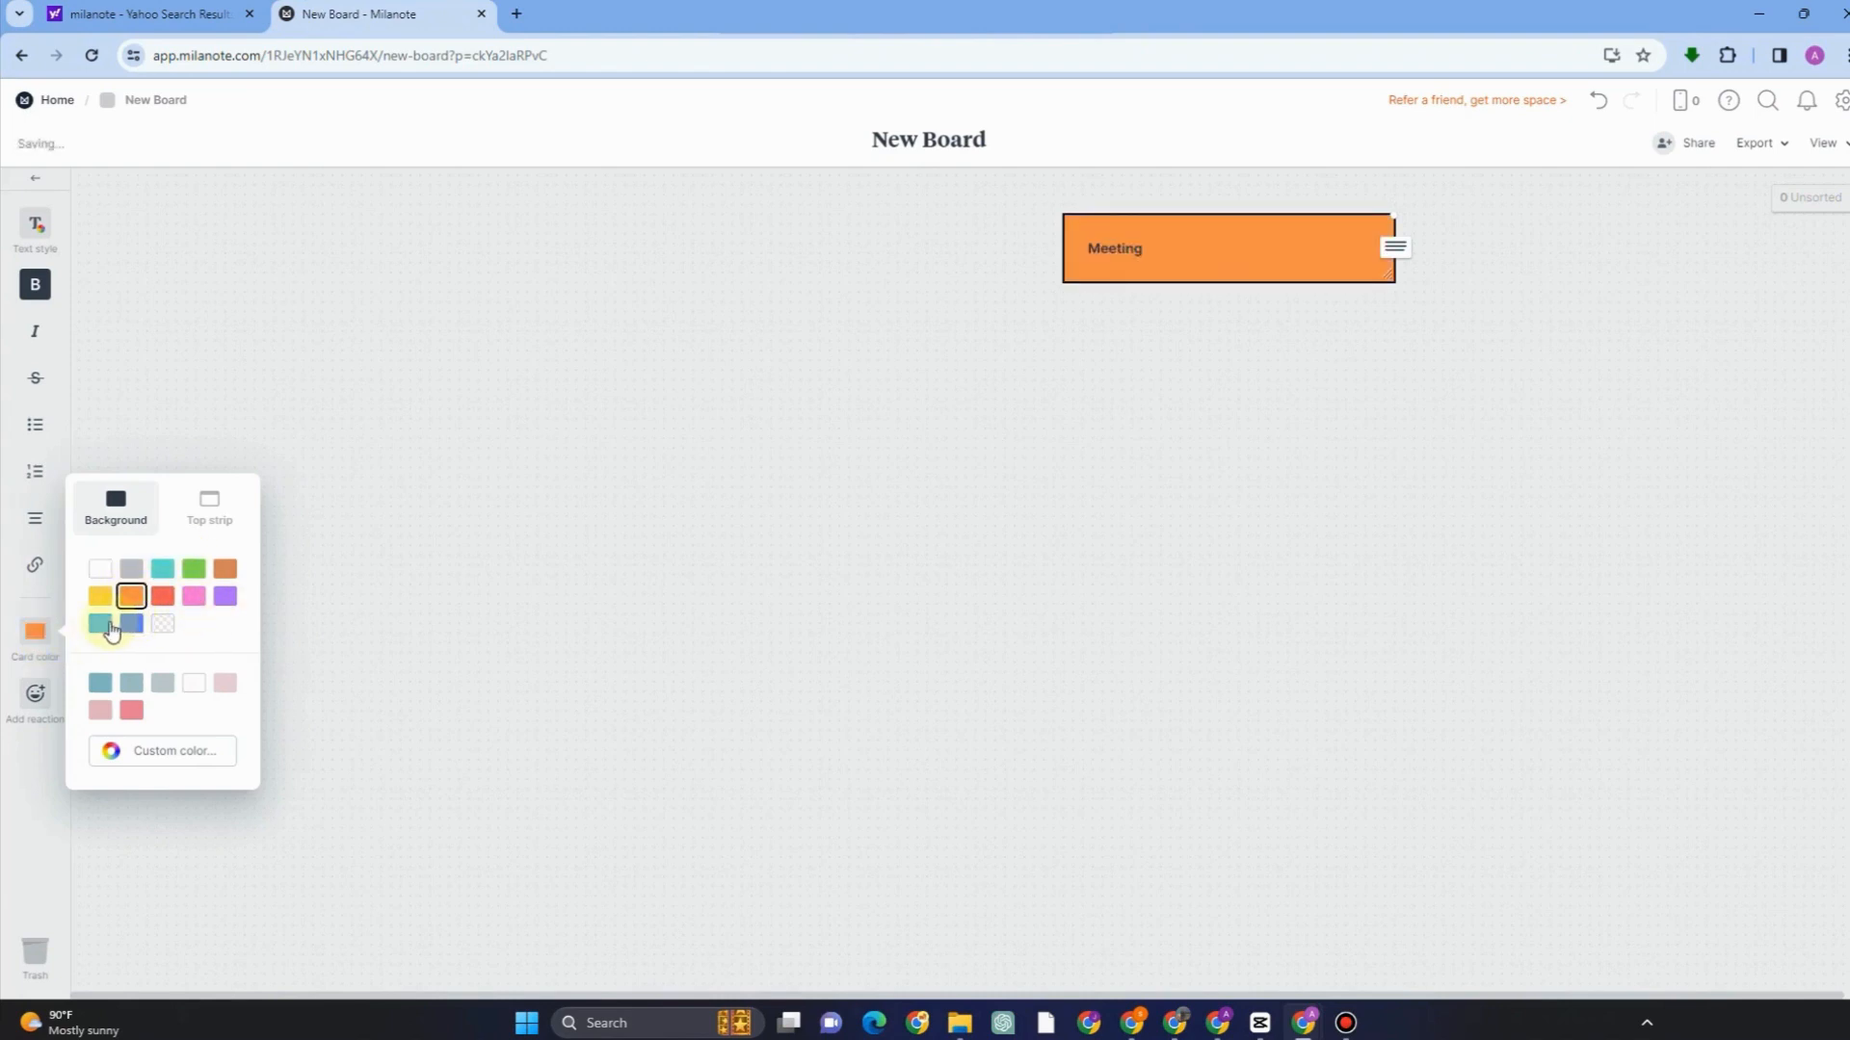
pyautogui.click(102, 625)
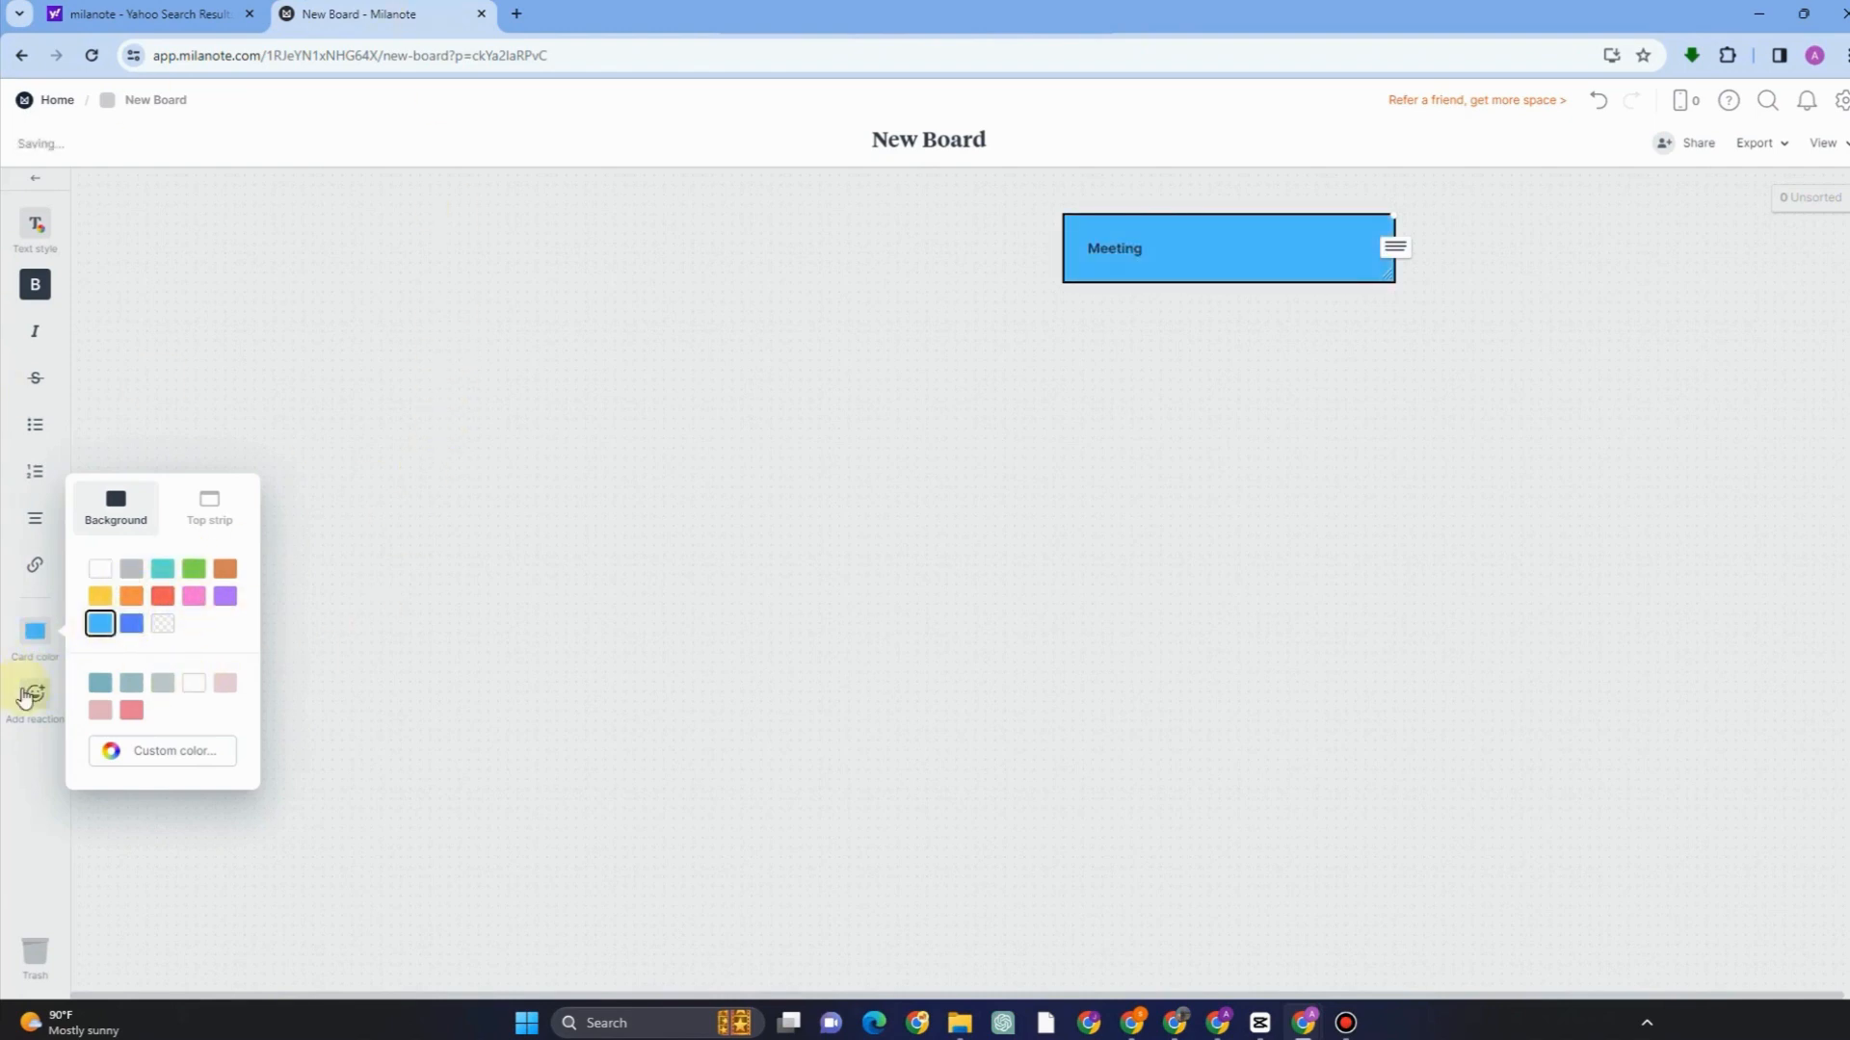
# - Add a grinning face reaction to the Meeting note and move the note to the top centre of the board
pyautogui.click(34, 696)
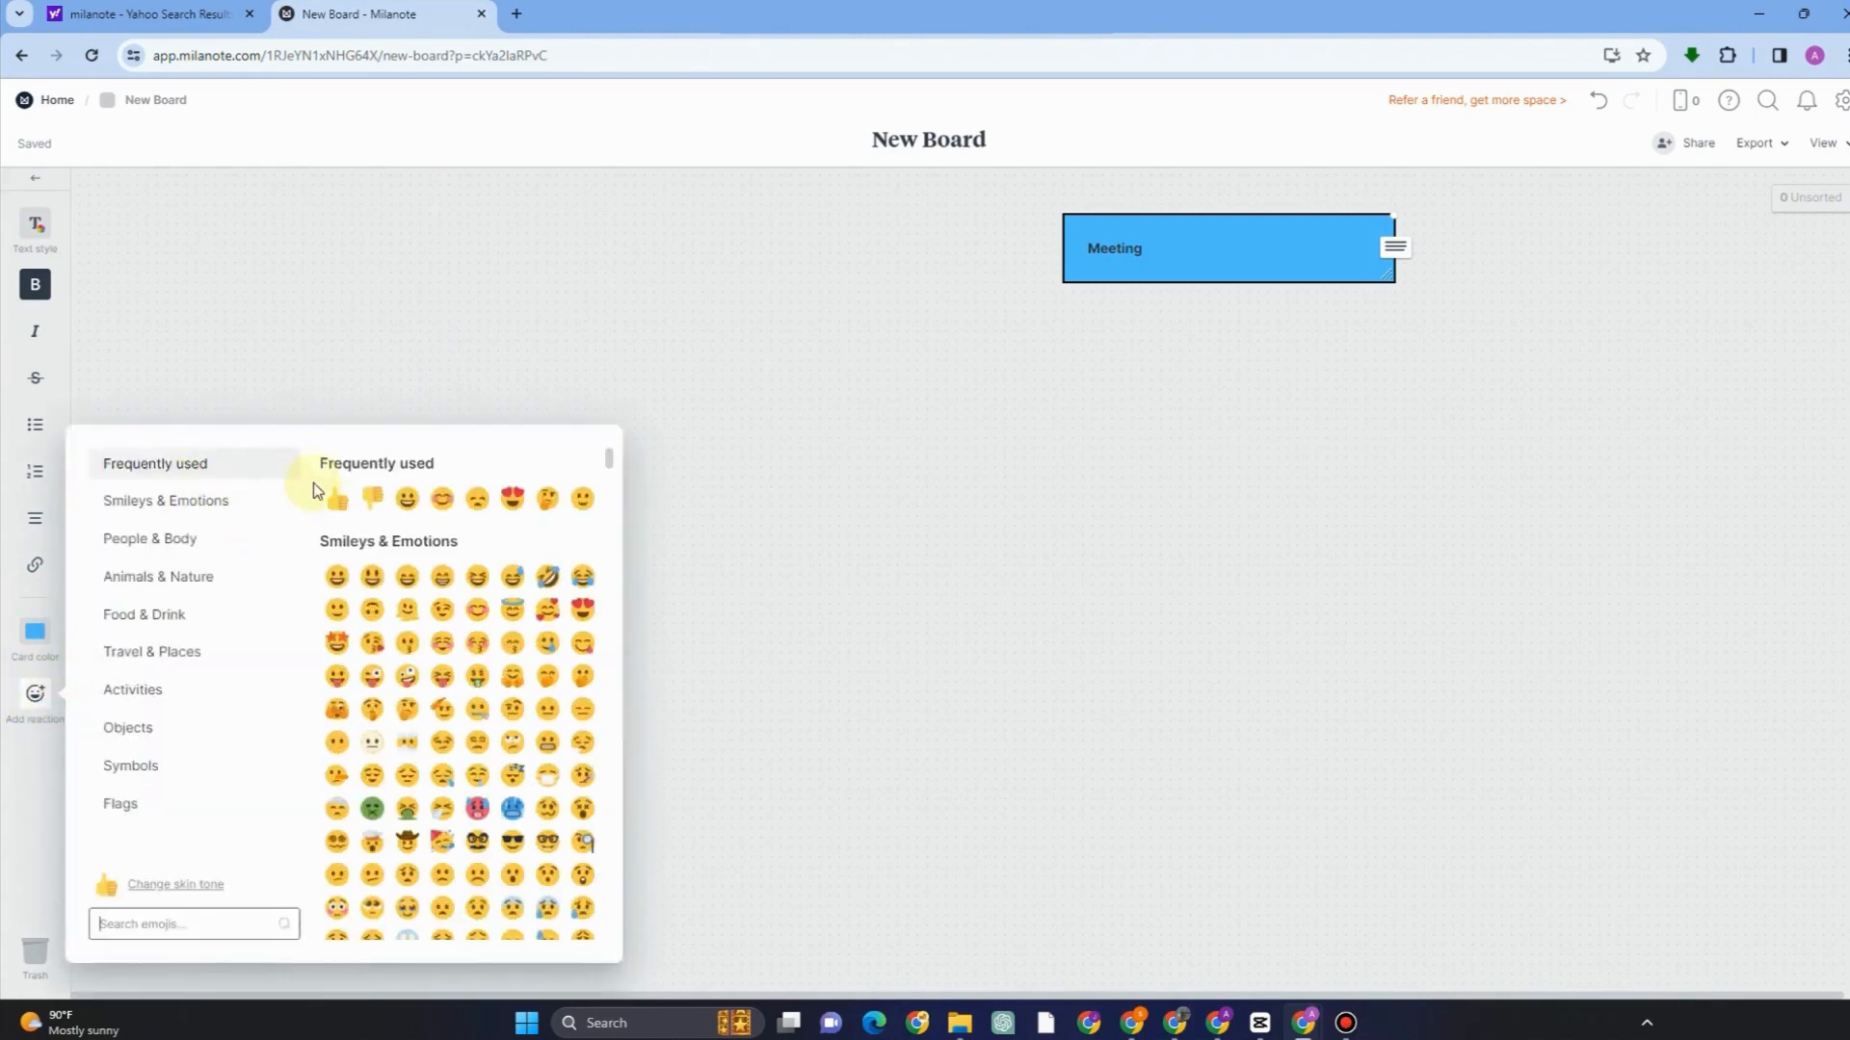
pyautogui.click(336, 576)
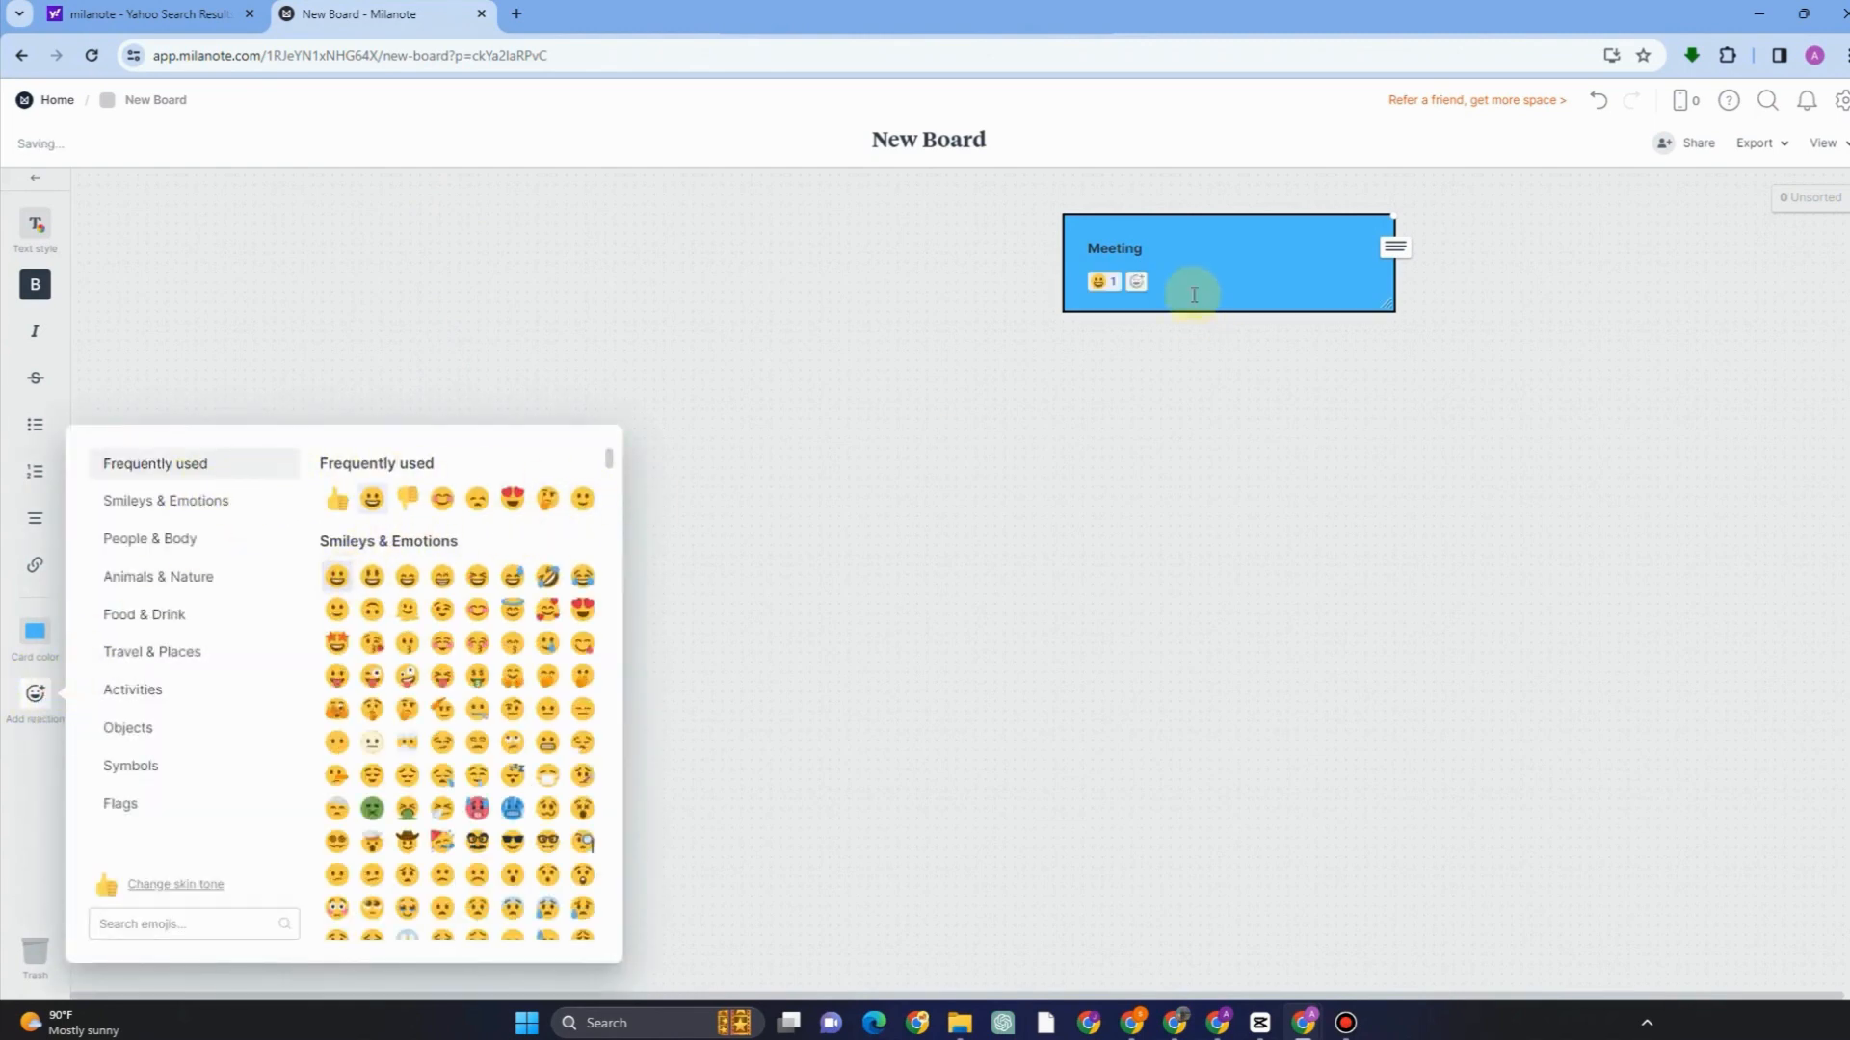
pyautogui.moveTo(1103, 287); pyautogui.dragTo(789, 248)
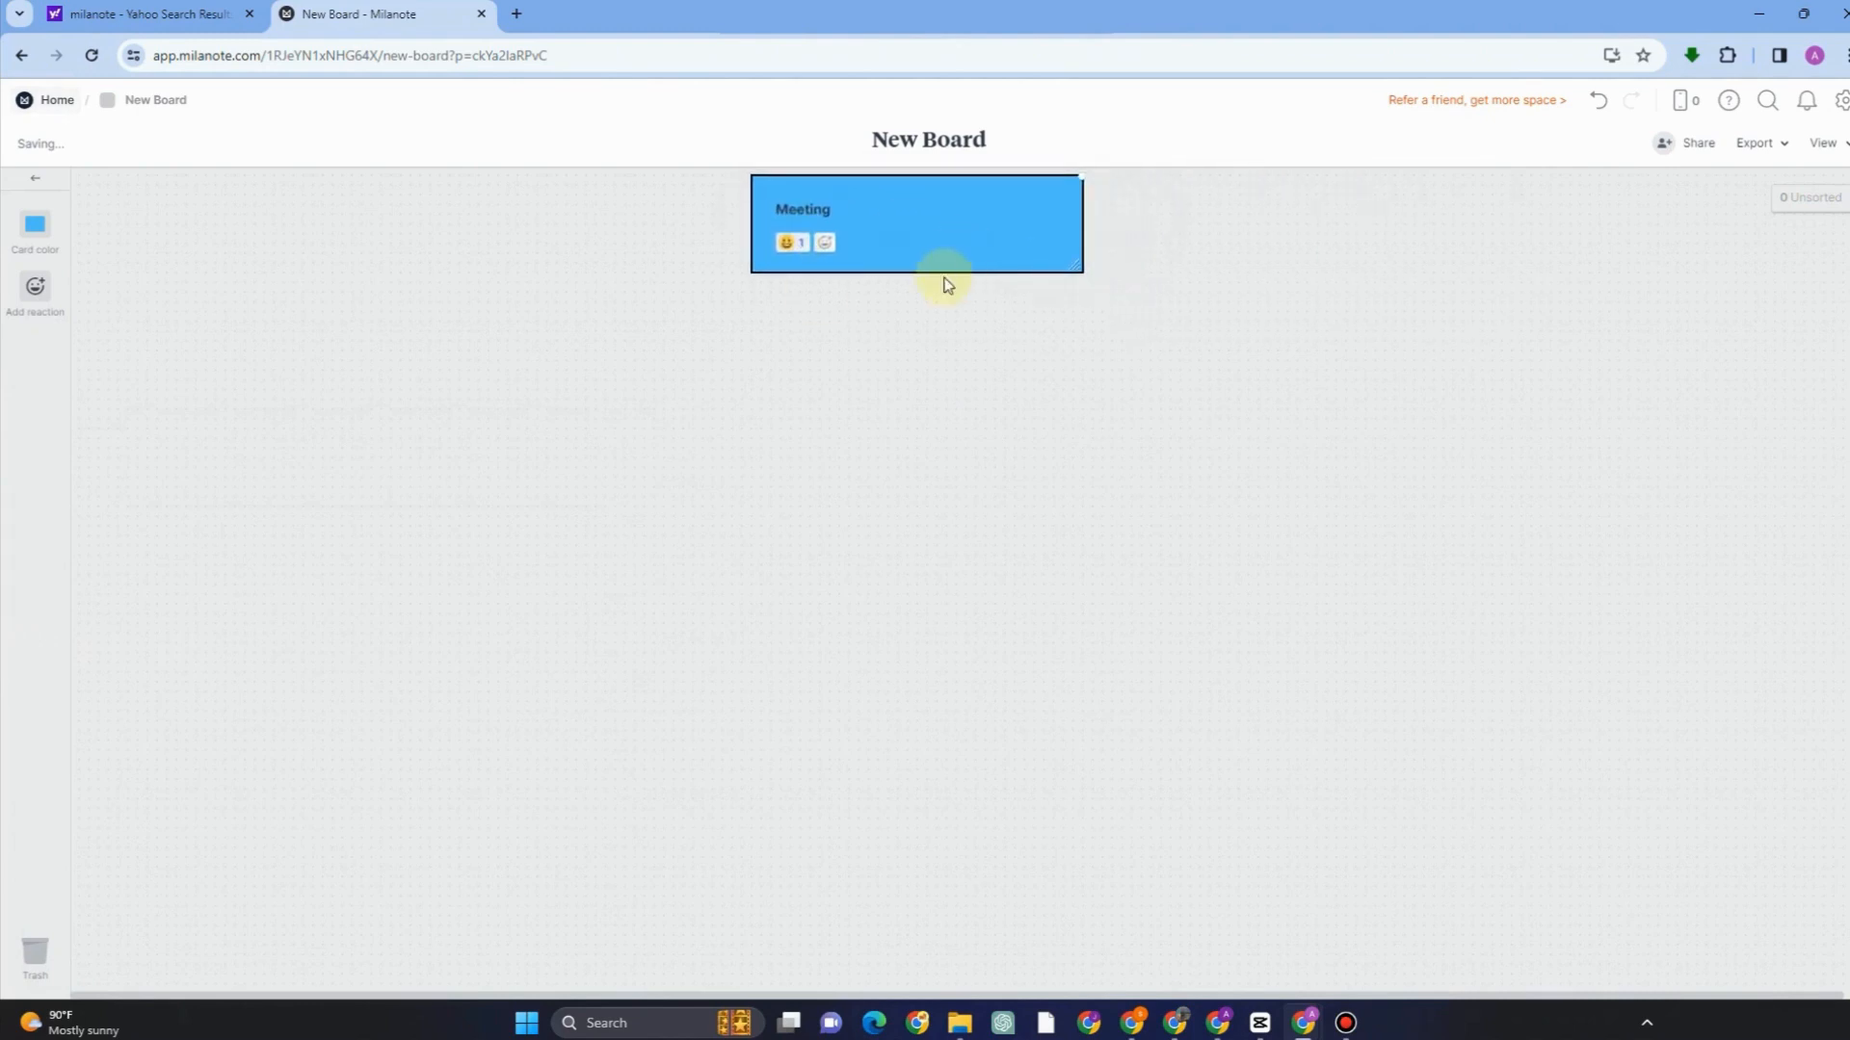
pyautogui.click(35, 180)
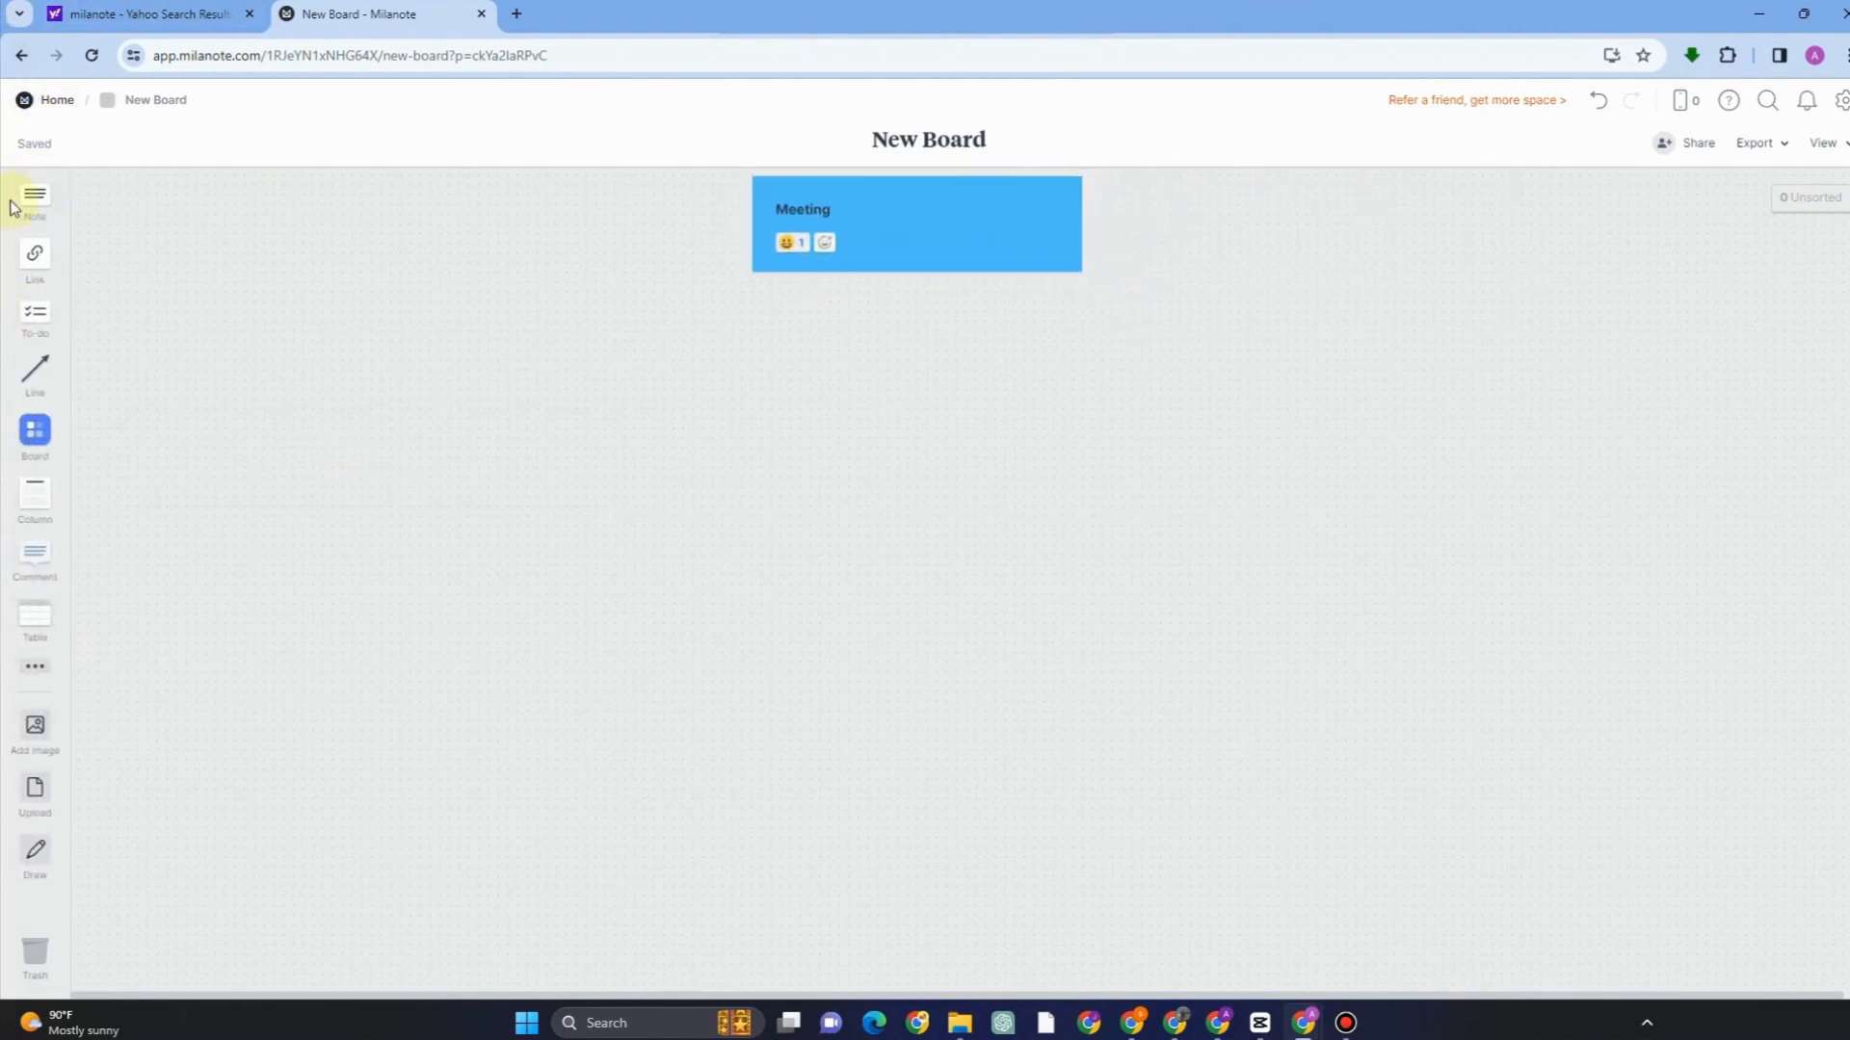
# - Add a link card to the right of the Meeting note with the URL Mymilanotemeeting.com
pyautogui.moveTo(38, 259); pyautogui.dragTo(1129, 222)
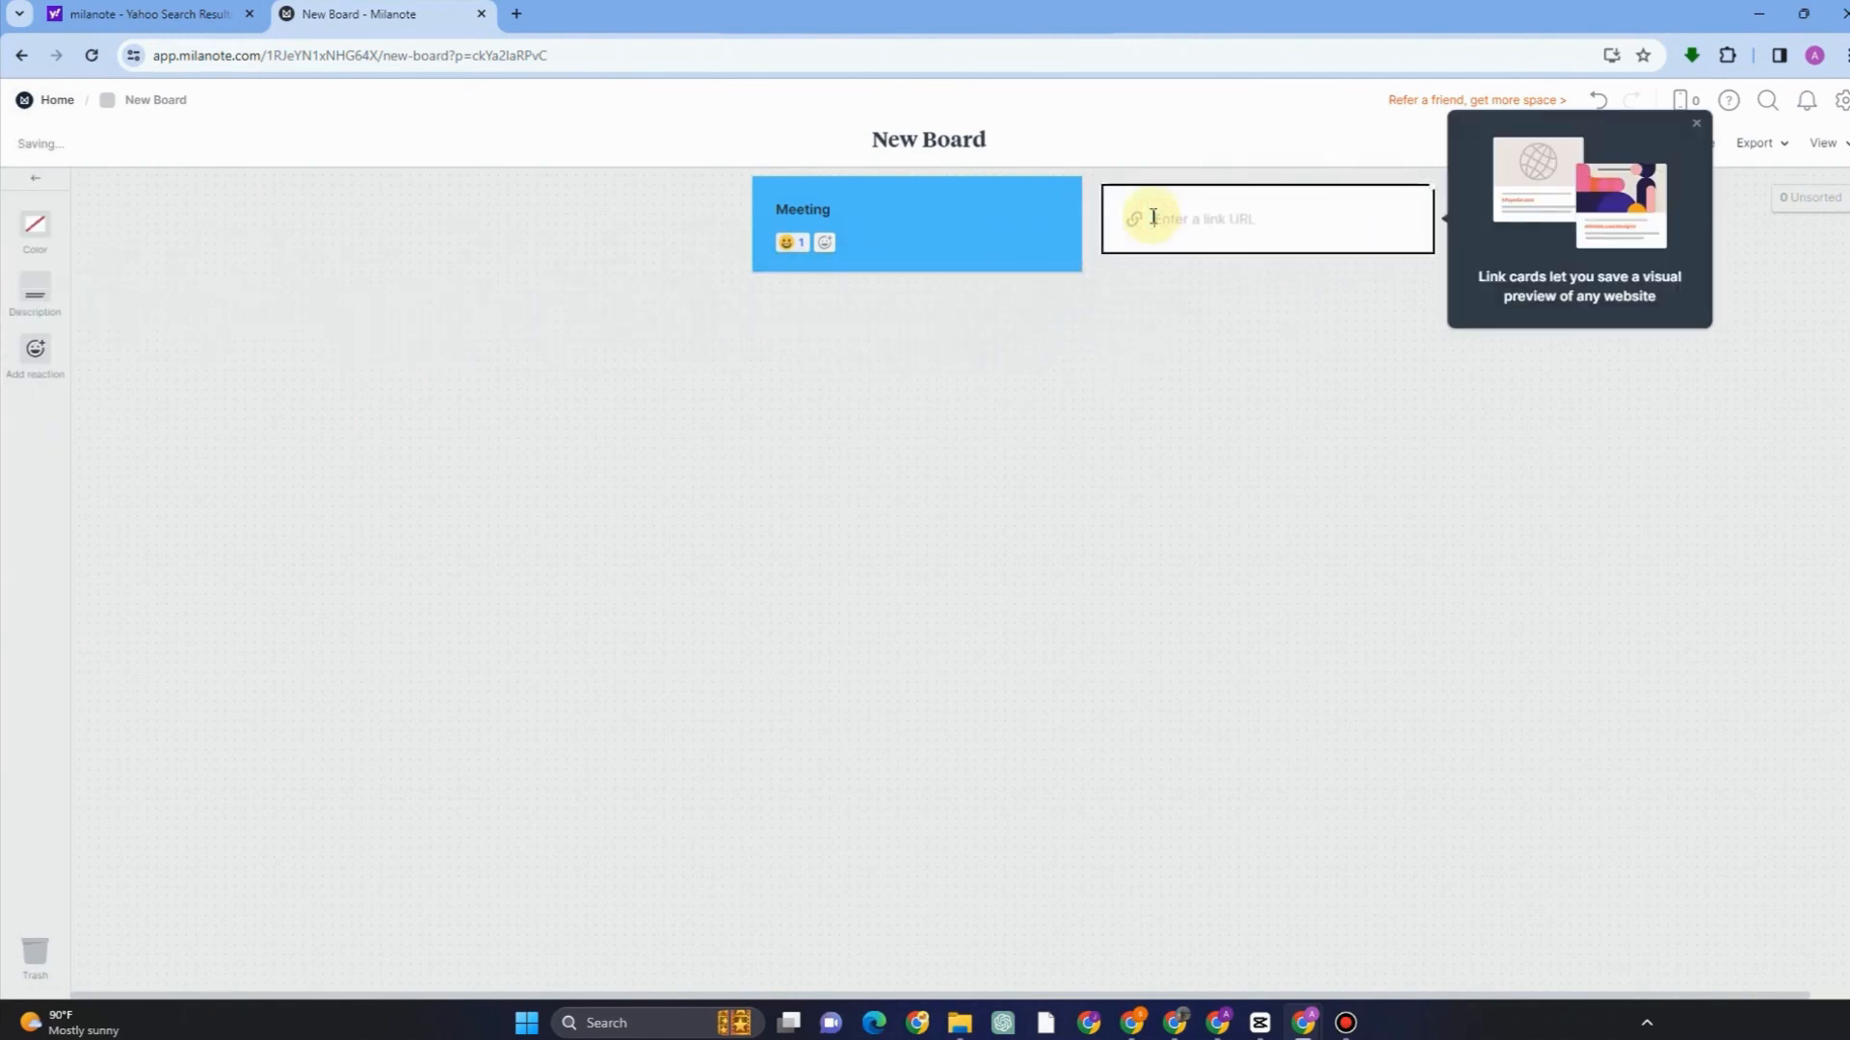
pyautogui.write('Mymilanotemeeting.com')
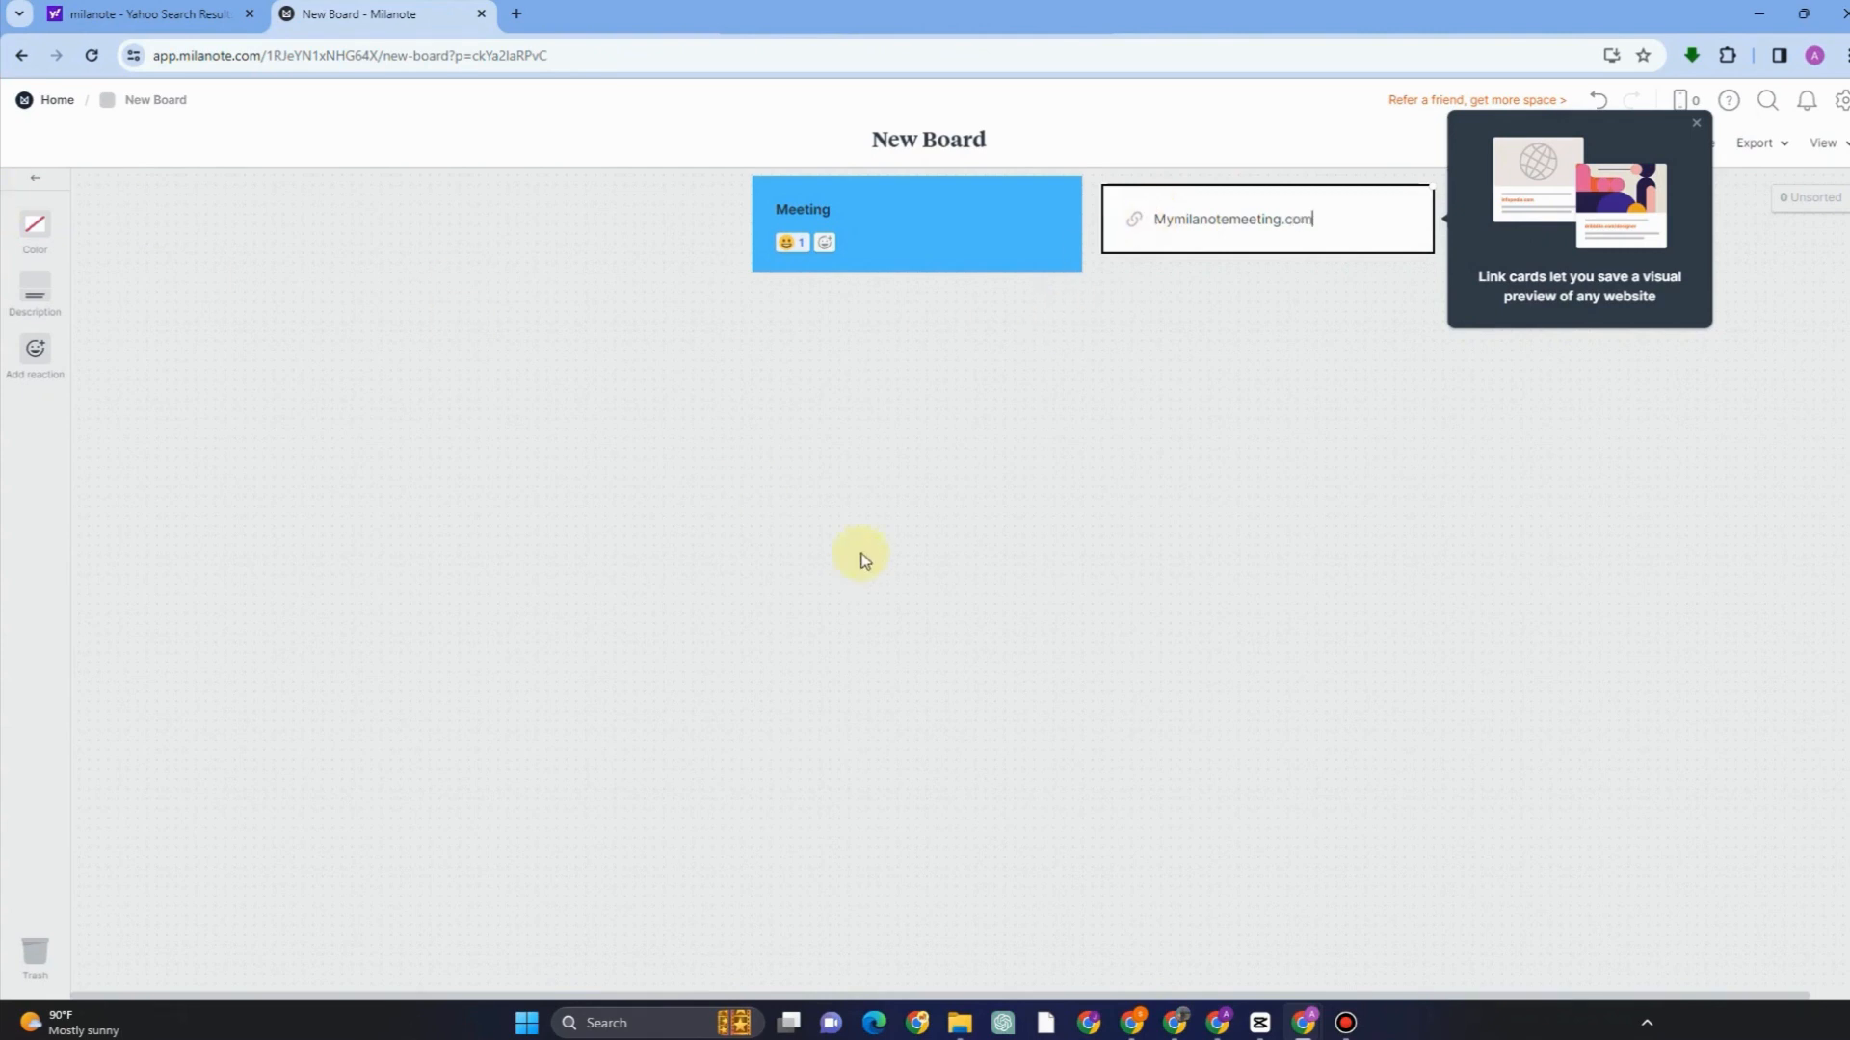
pyautogui.click(1152, 279)
pyautogui.click(1169, 212)
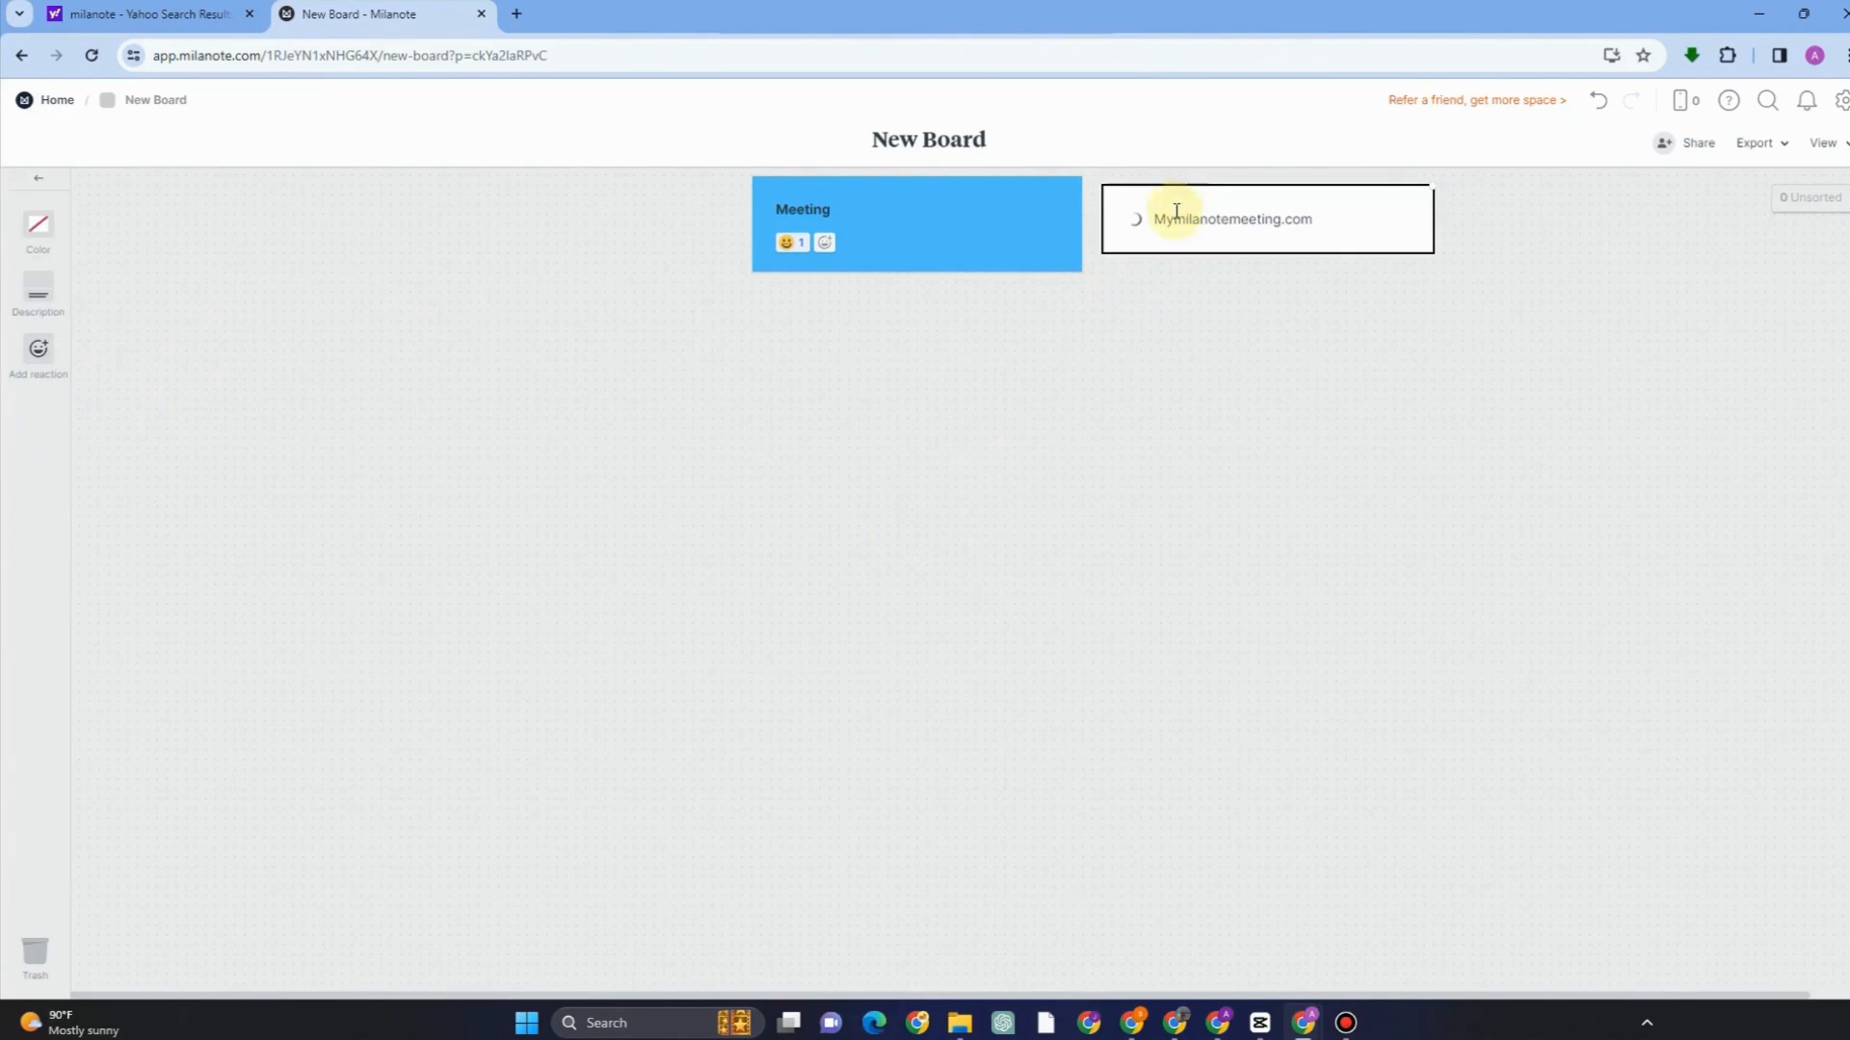
# - Try teal and light blue strips on the link card, and set its strip to a custom black
pyautogui.click(36, 242)
pyautogui.click(162, 208)
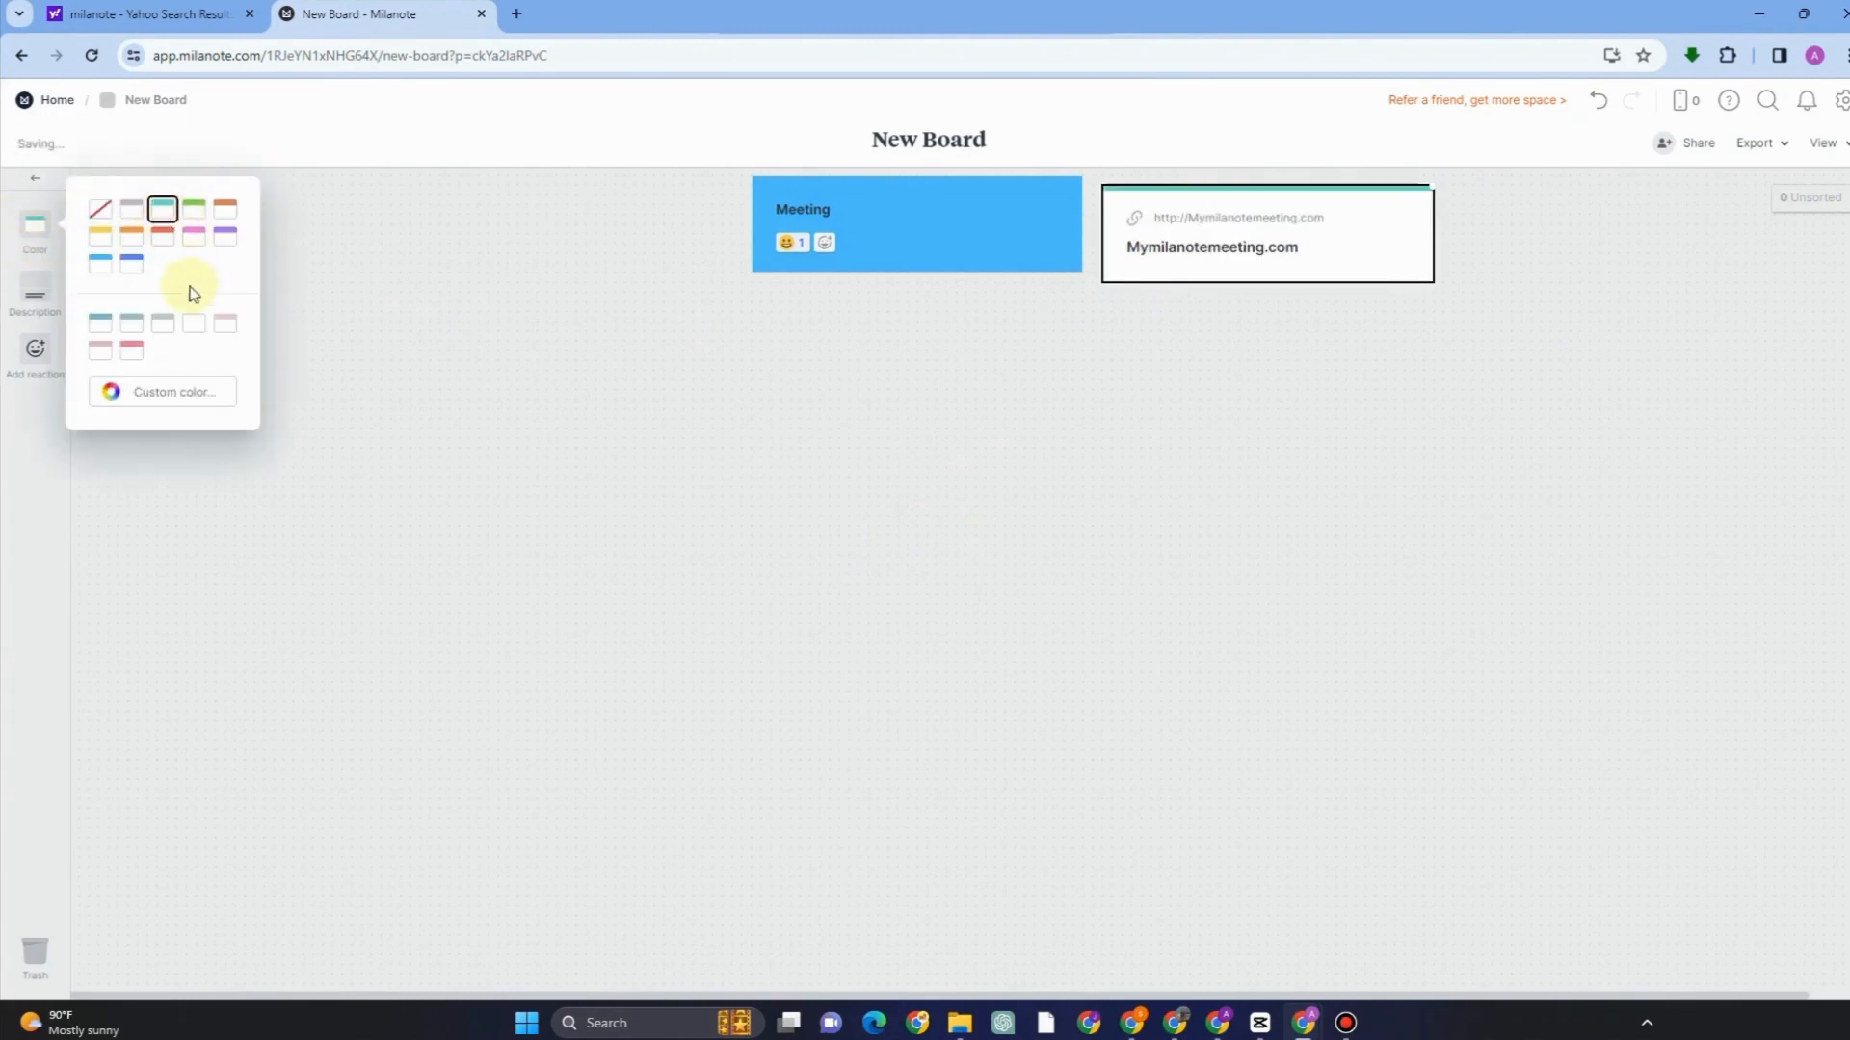
pyautogui.click(100, 262)
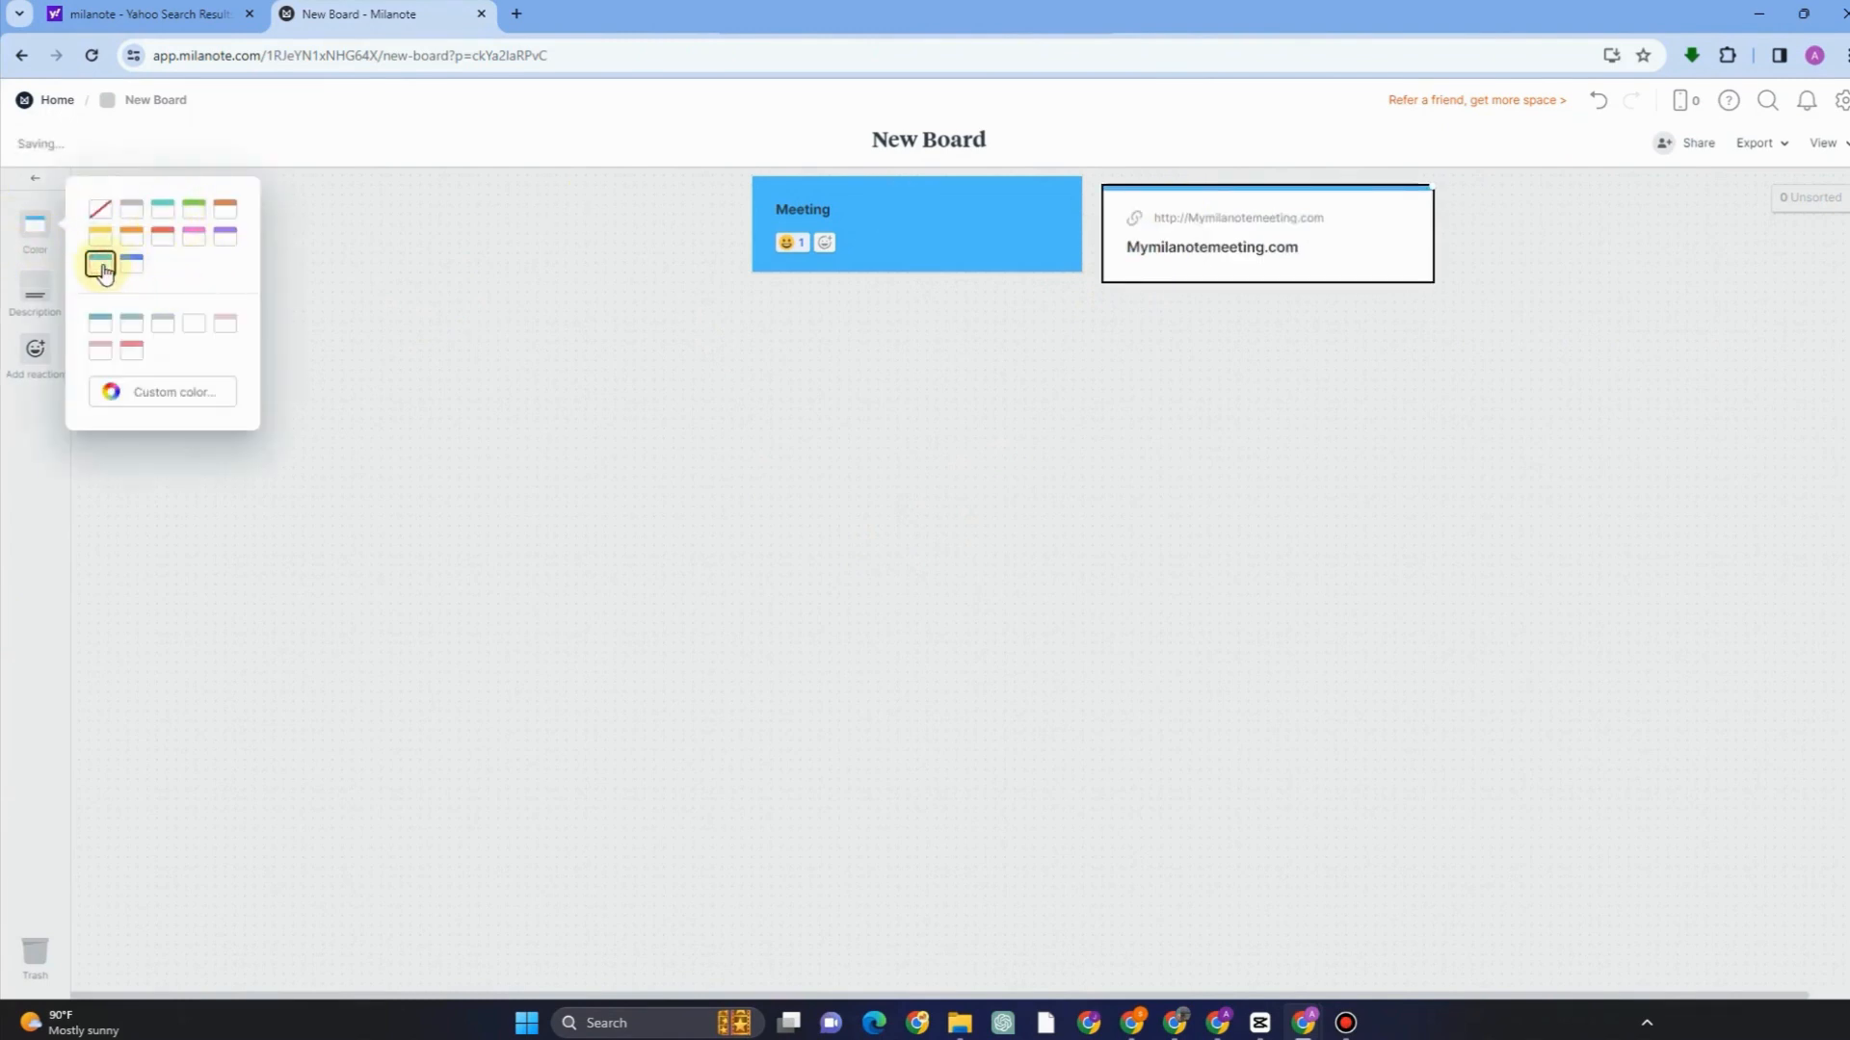
pyautogui.click(142, 392)
pyautogui.moveTo(141, 314)
pyautogui.mouseDown()
pyautogui.moveTo(169, 279)
pyautogui.moveTo(56, 349)
pyautogui.moveTo(66, 386)
pyautogui.mouseUp()
pyautogui.click(155, 406)
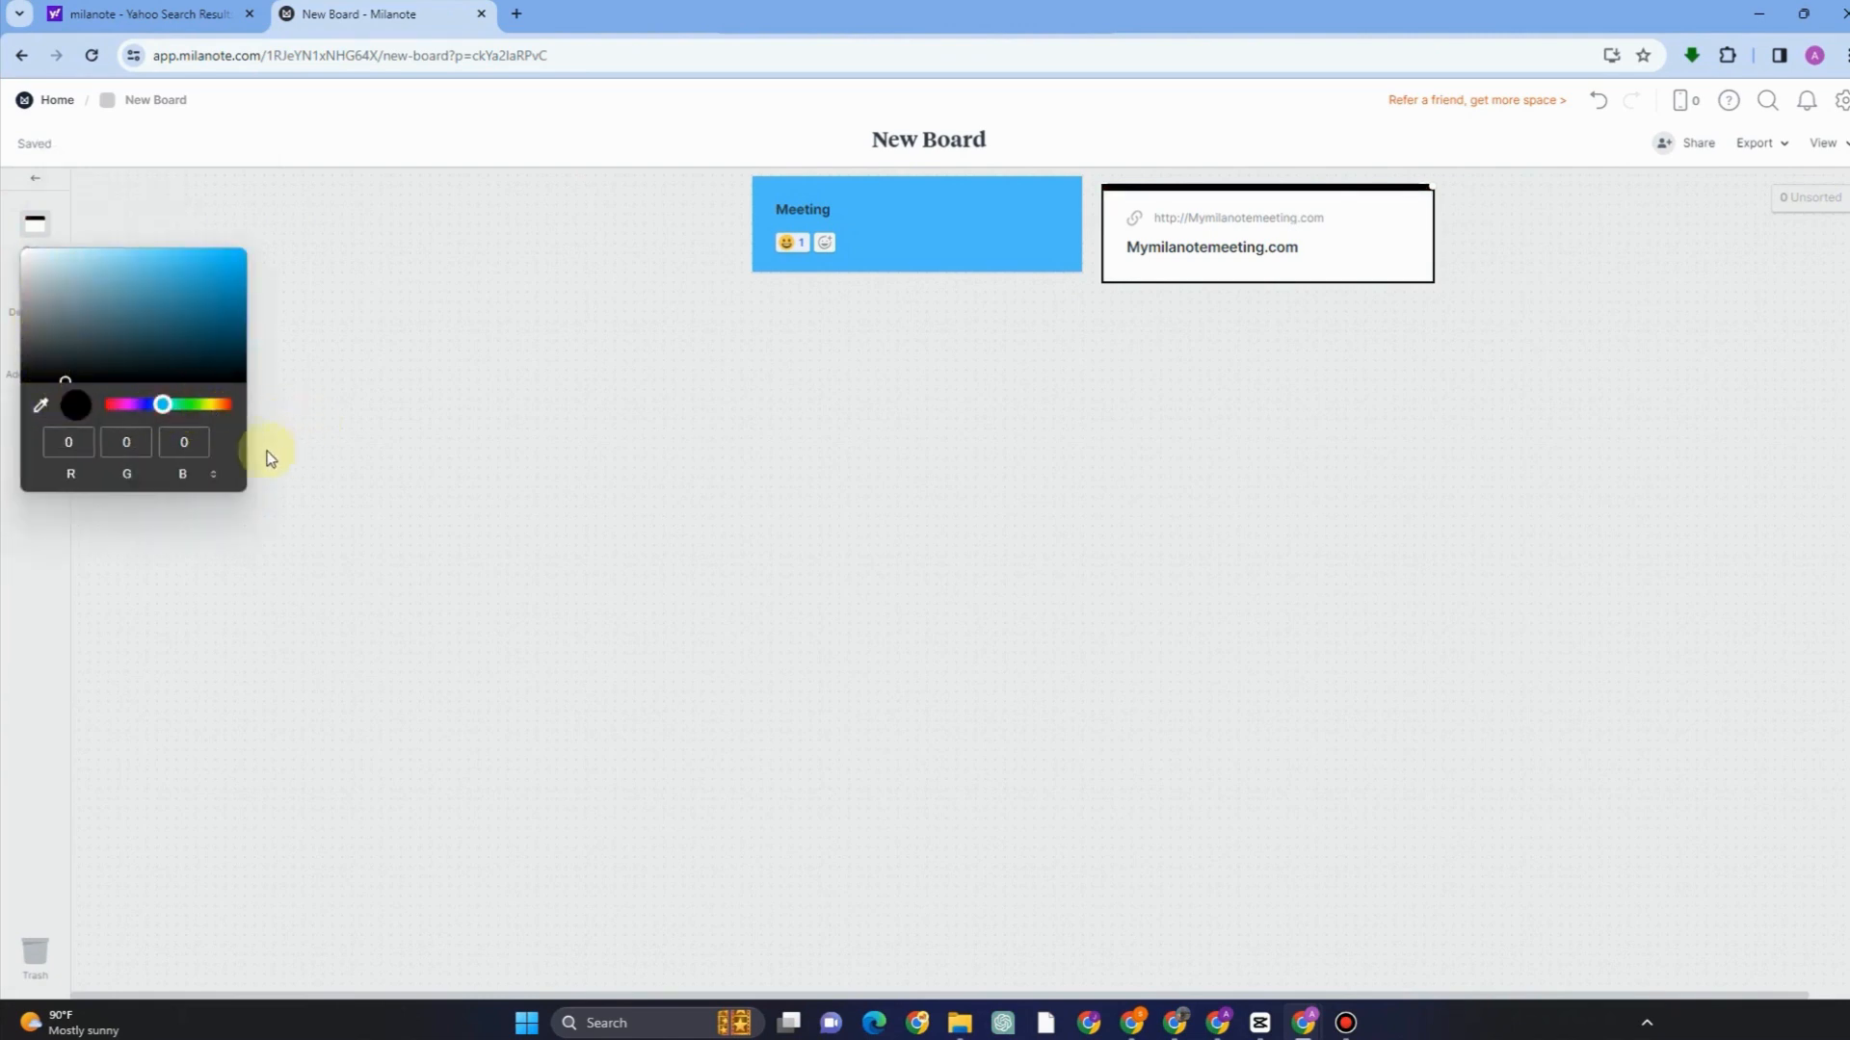
pyautogui.click(175, 405)
pyautogui.click(330, 355)
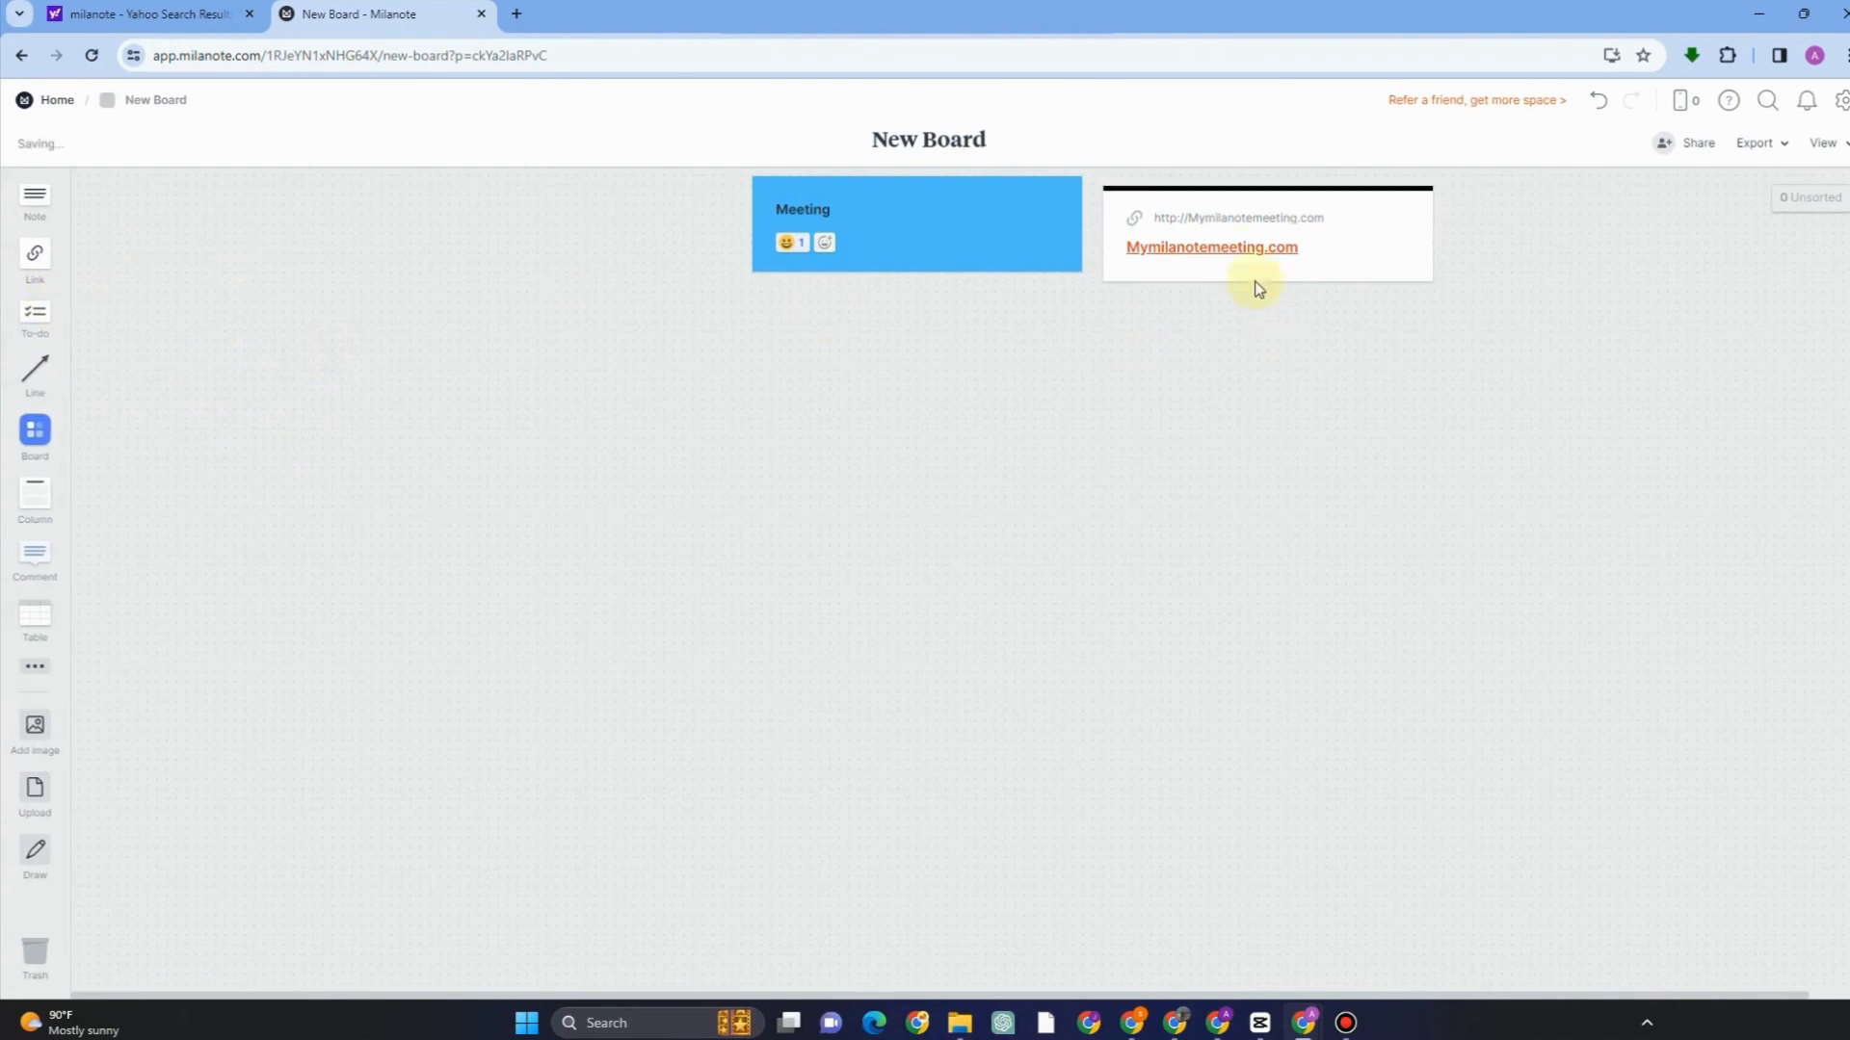
# - Try two smiling emoji reactions on the link card, keeping only one of them
pyautogui.click(35, 351)
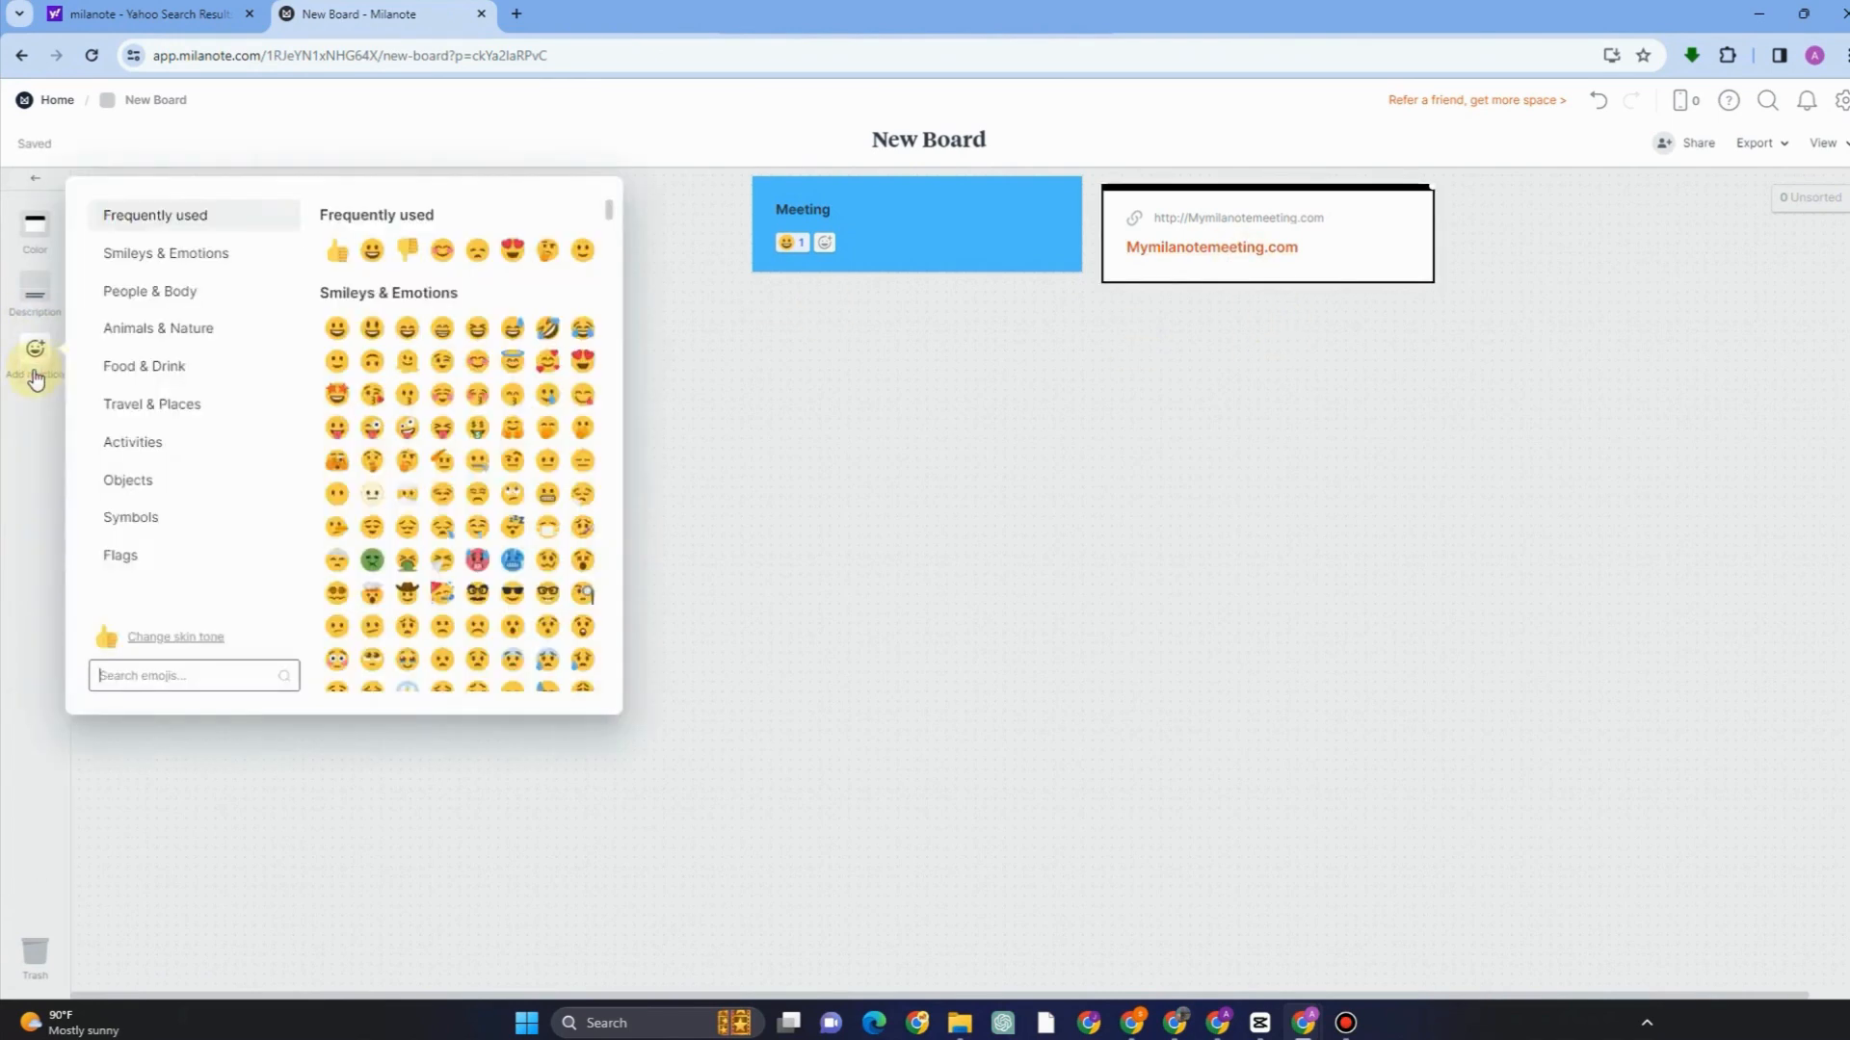
pyautogui.click(476, 331)
pyautogui.click(407, 371)
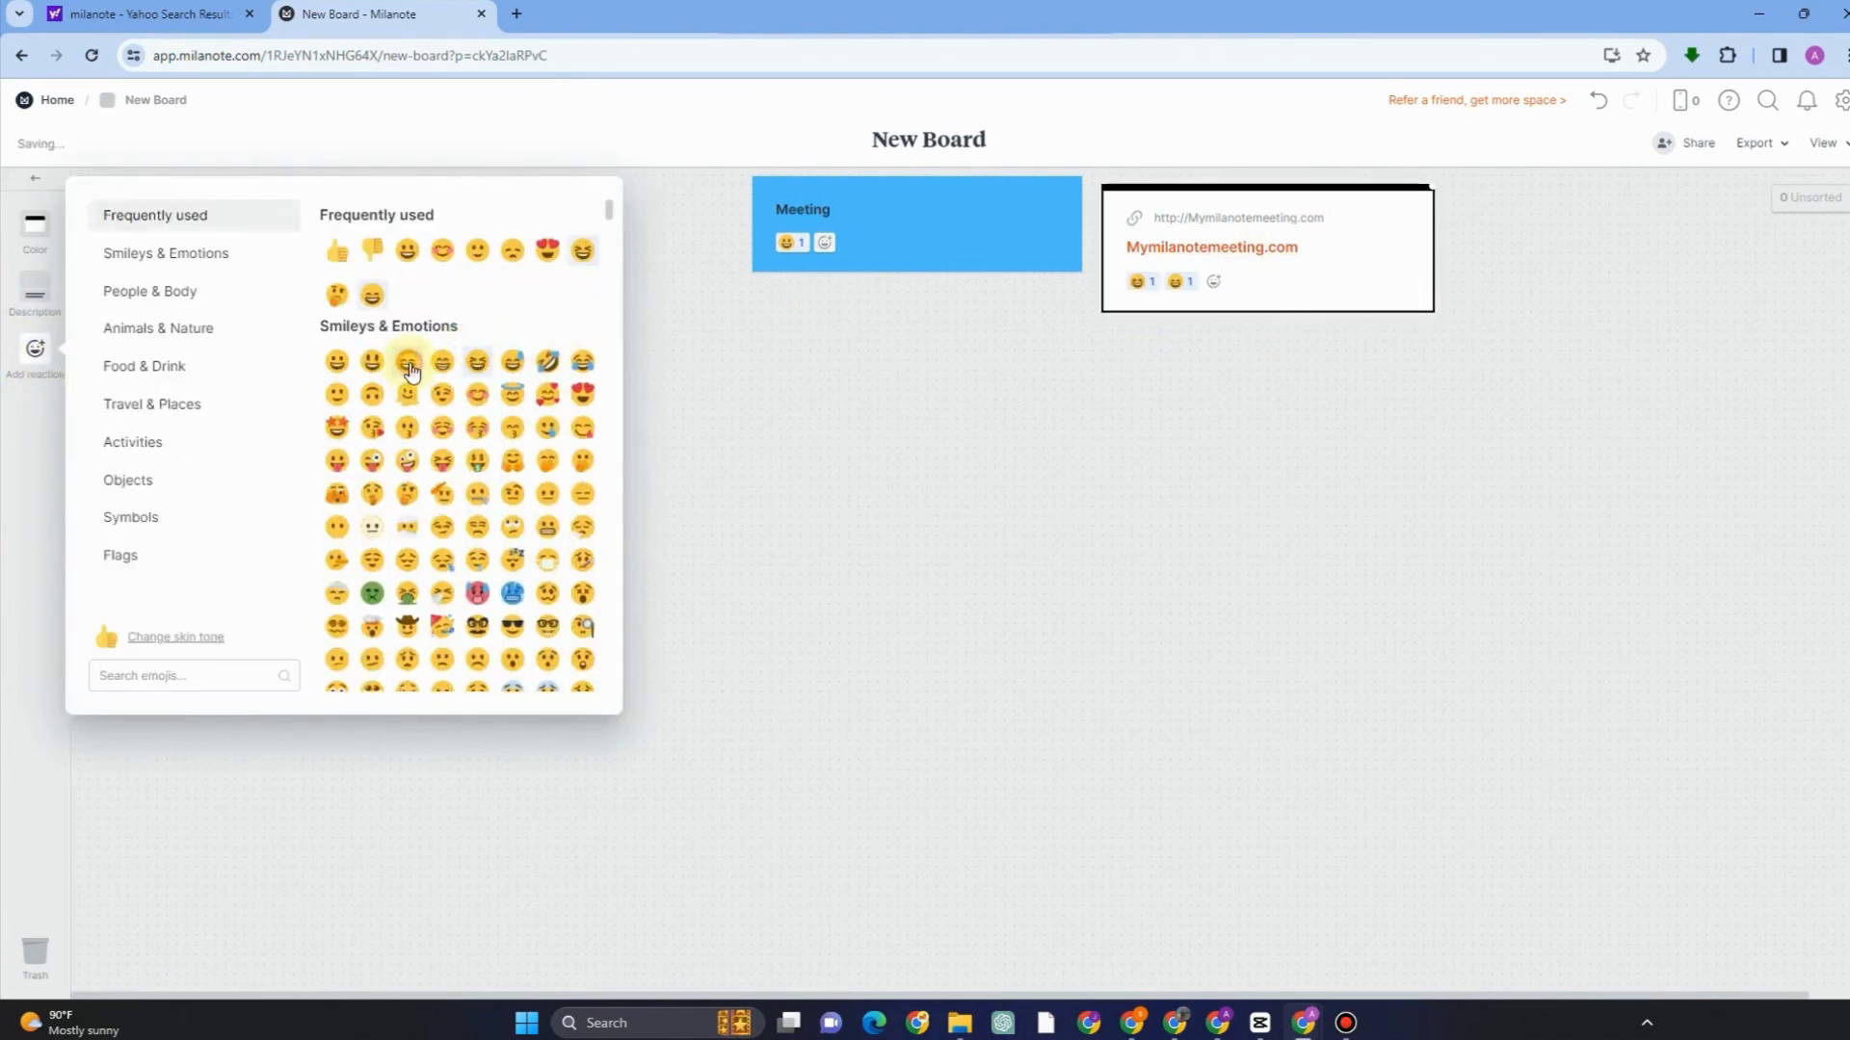
pyautogui.click(1152, 285)
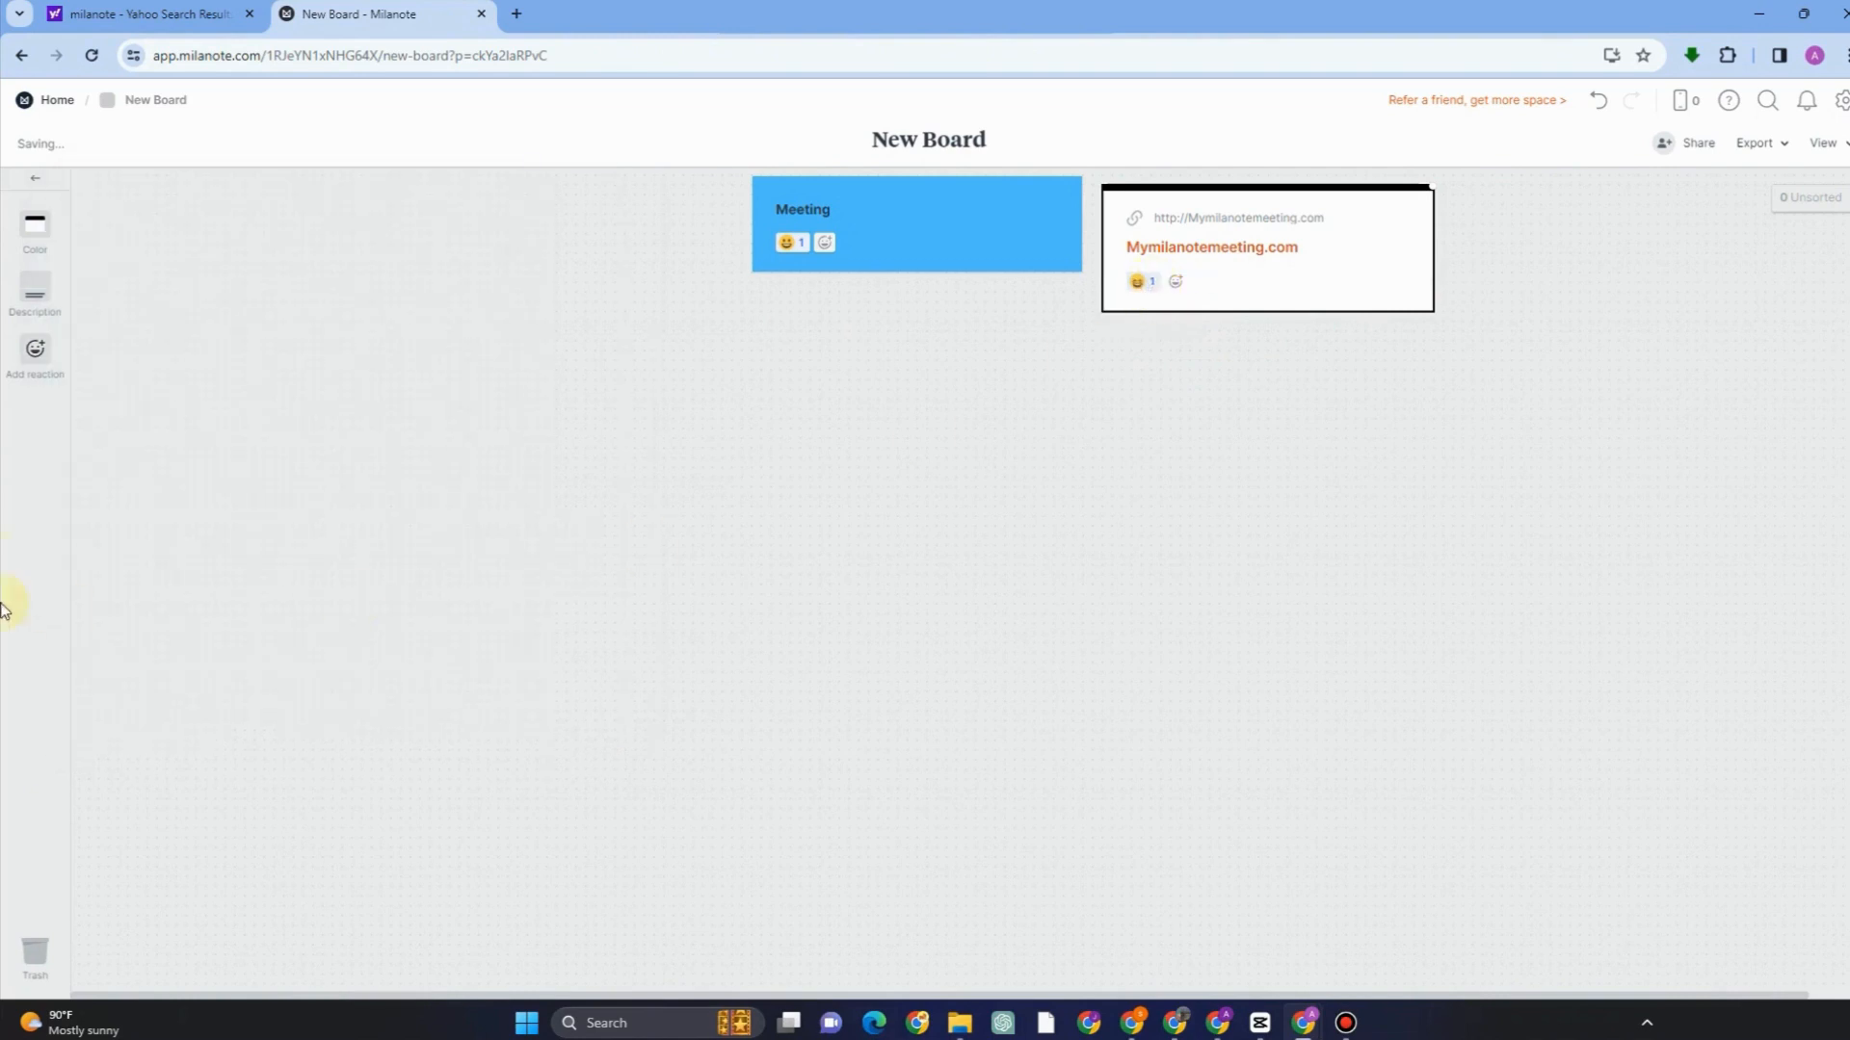
pyautogui.click(35, 185)
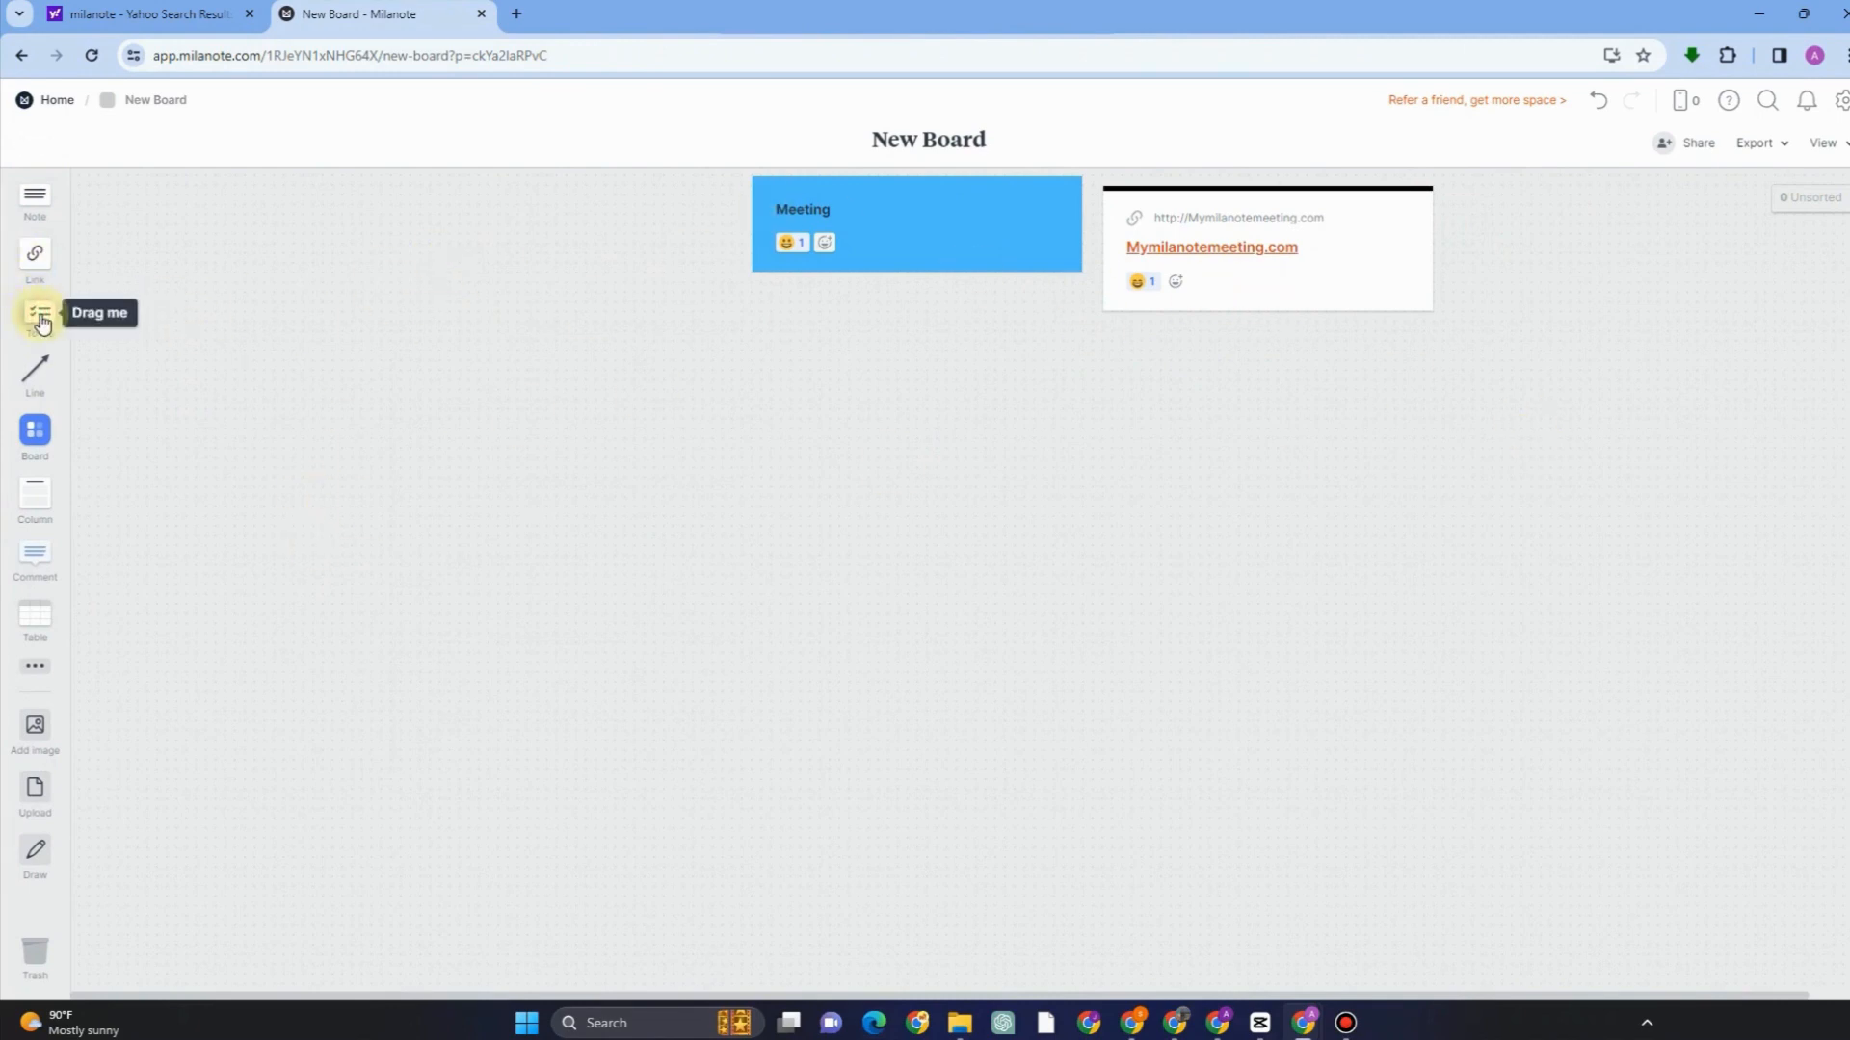
# - Add a to-do list with four team-meeting tasks below and left of the Meeting note, and move the link card lower
pyautogui.moveTo(40, 318); pyautogui.dragTo(529, 318)
pyautogui.click(511, 331)
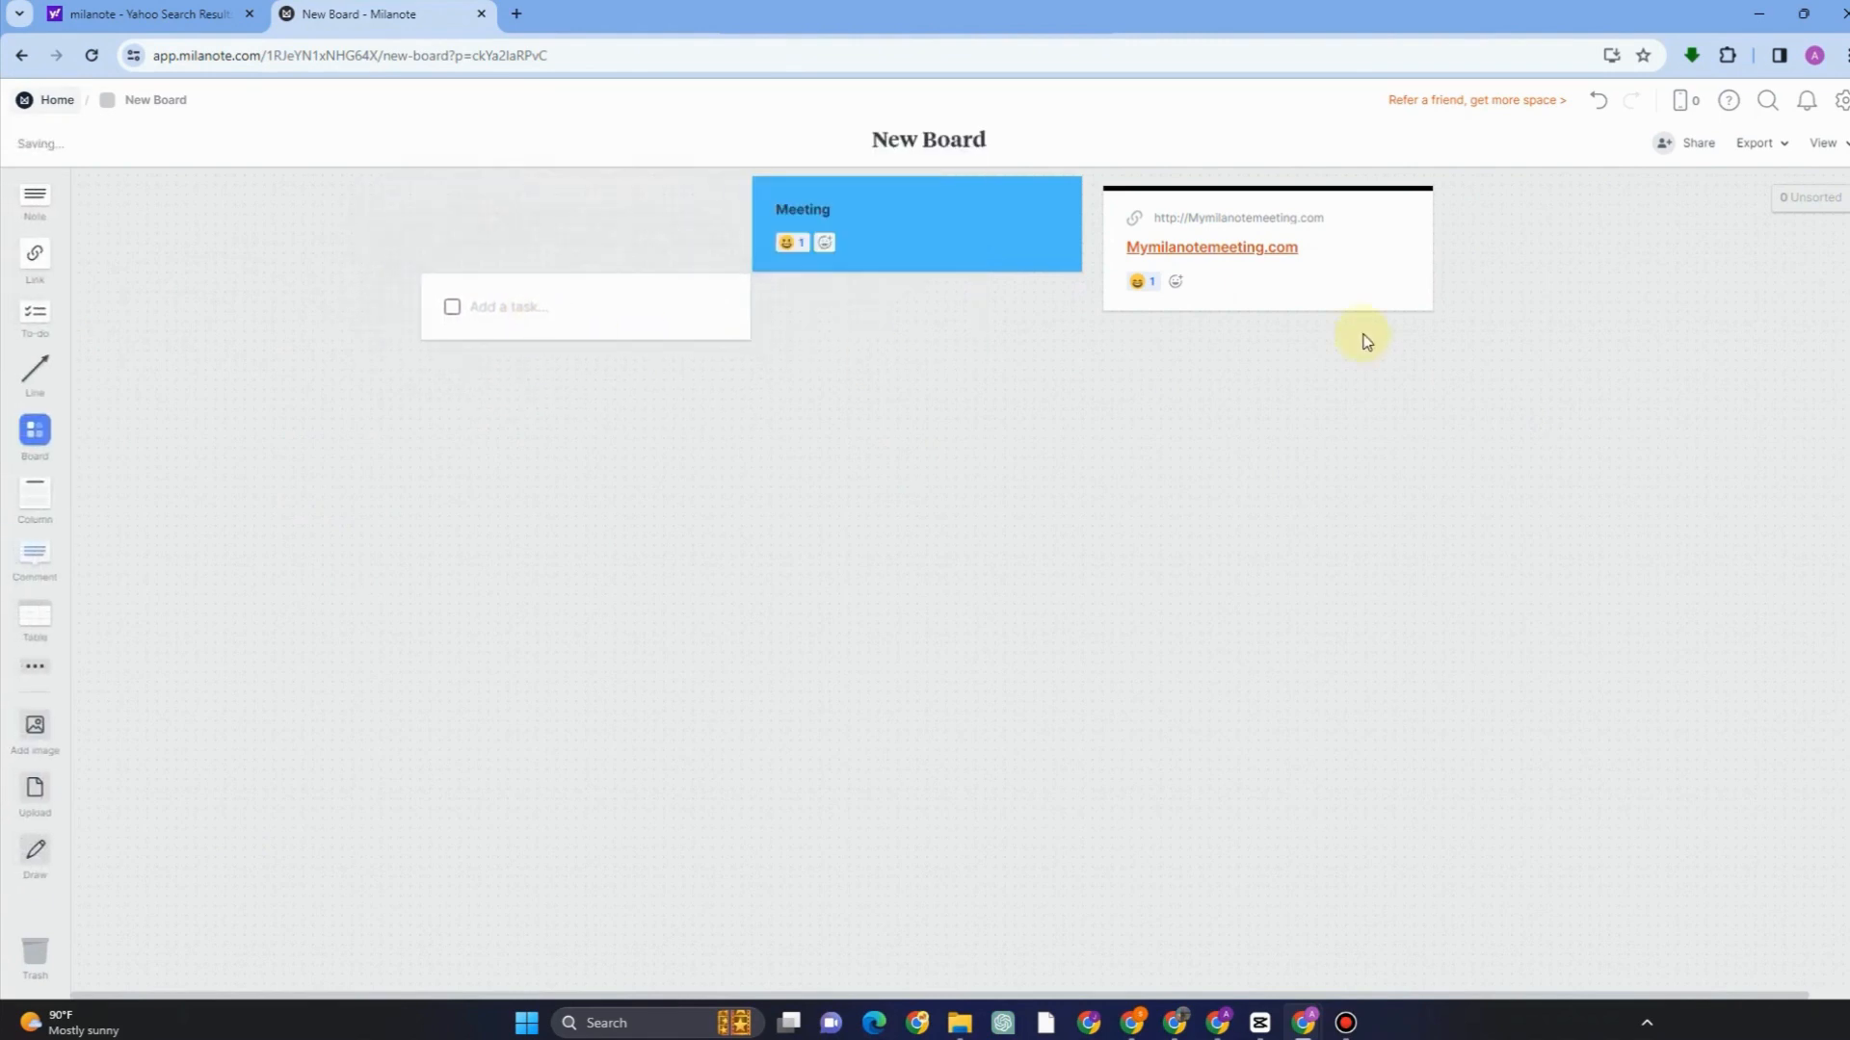
pyautogui.moveTo(1300, 307); pyautogui.dragTo(1281, 382)
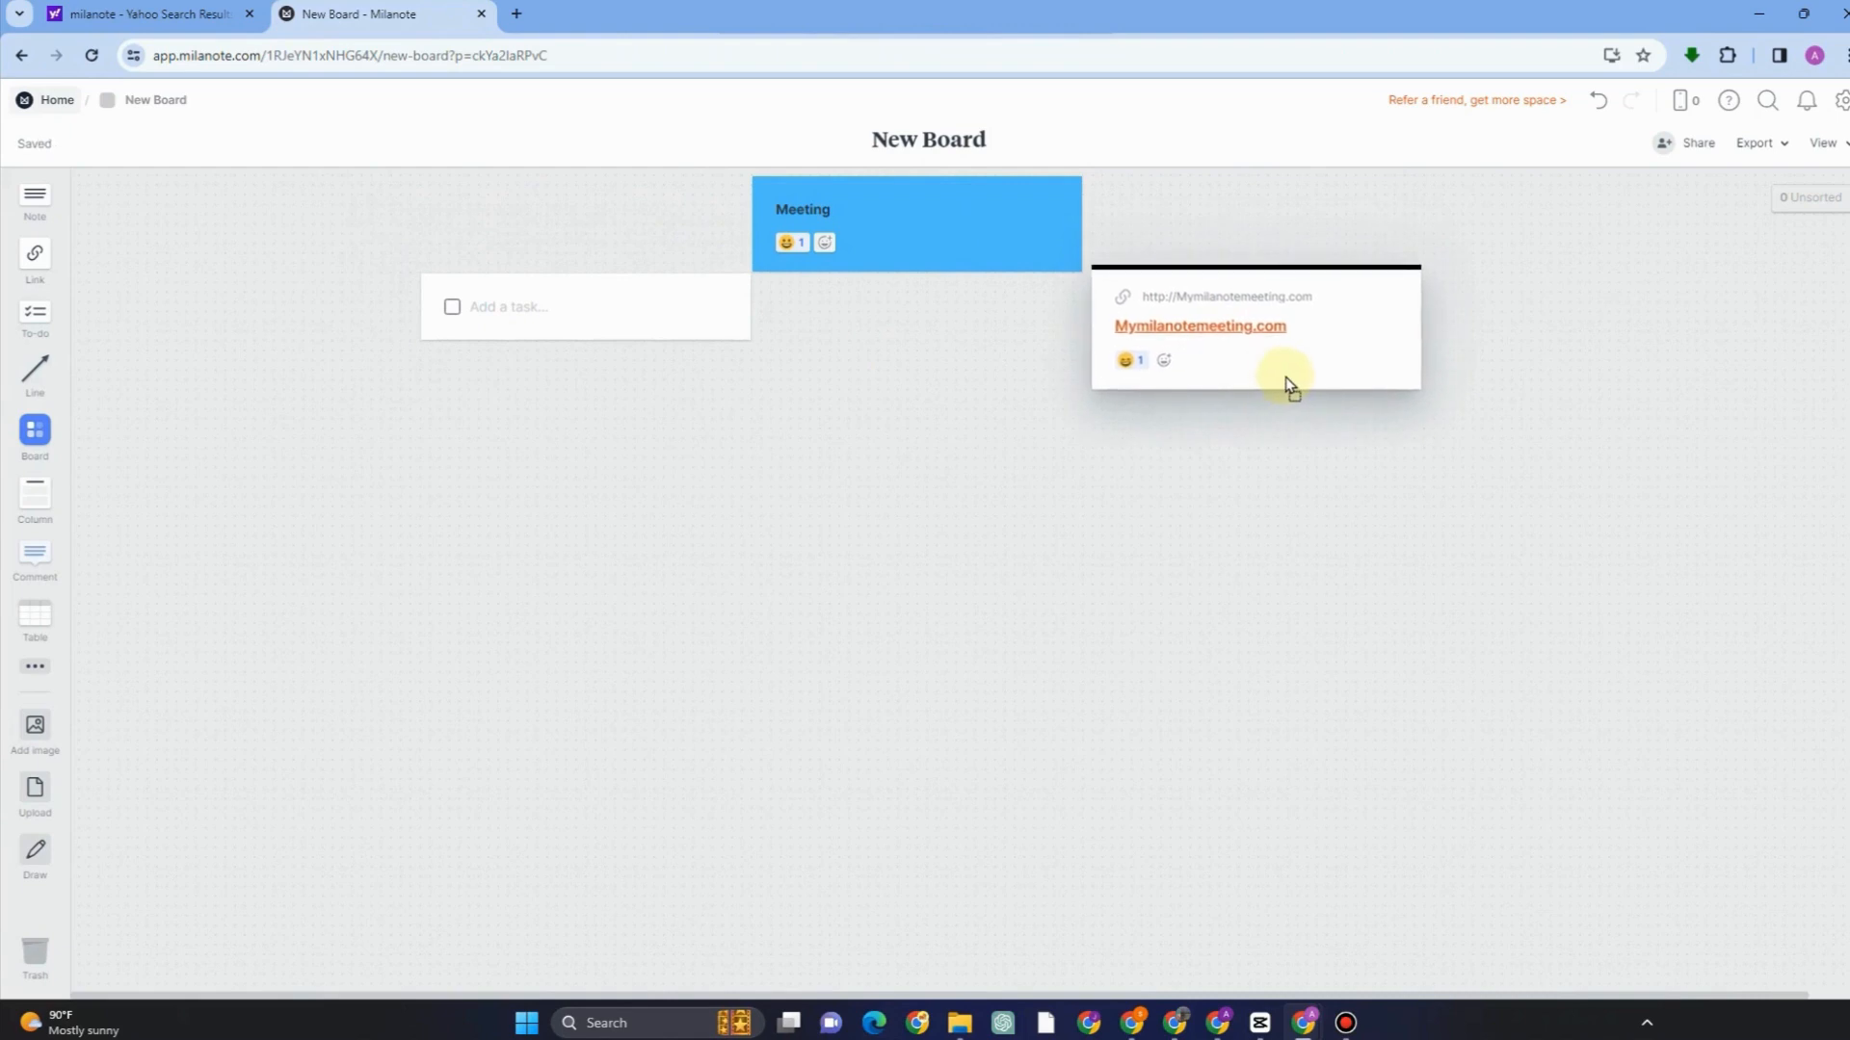
pyautogui.click(1224, 382)
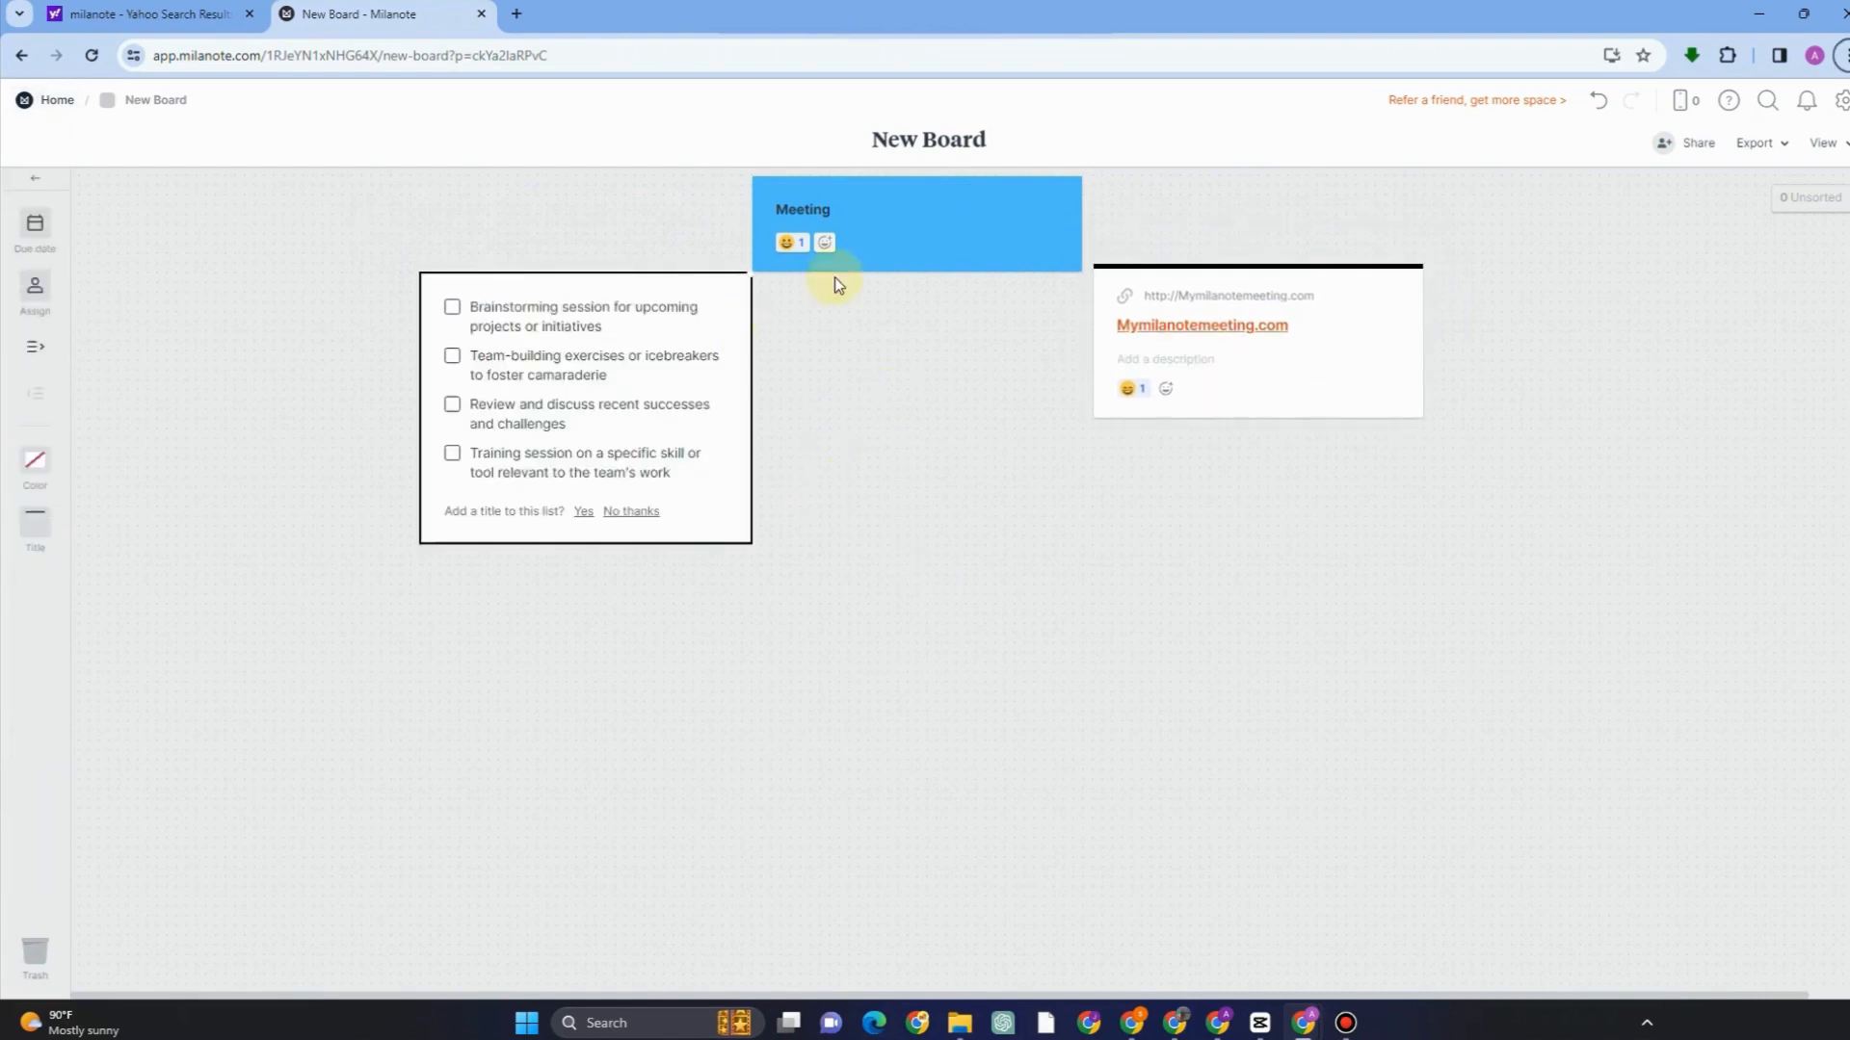
# - Center the "Meeting" text within its note and try to shift the note's emoji reaction
pyautogui.click(808, 200)
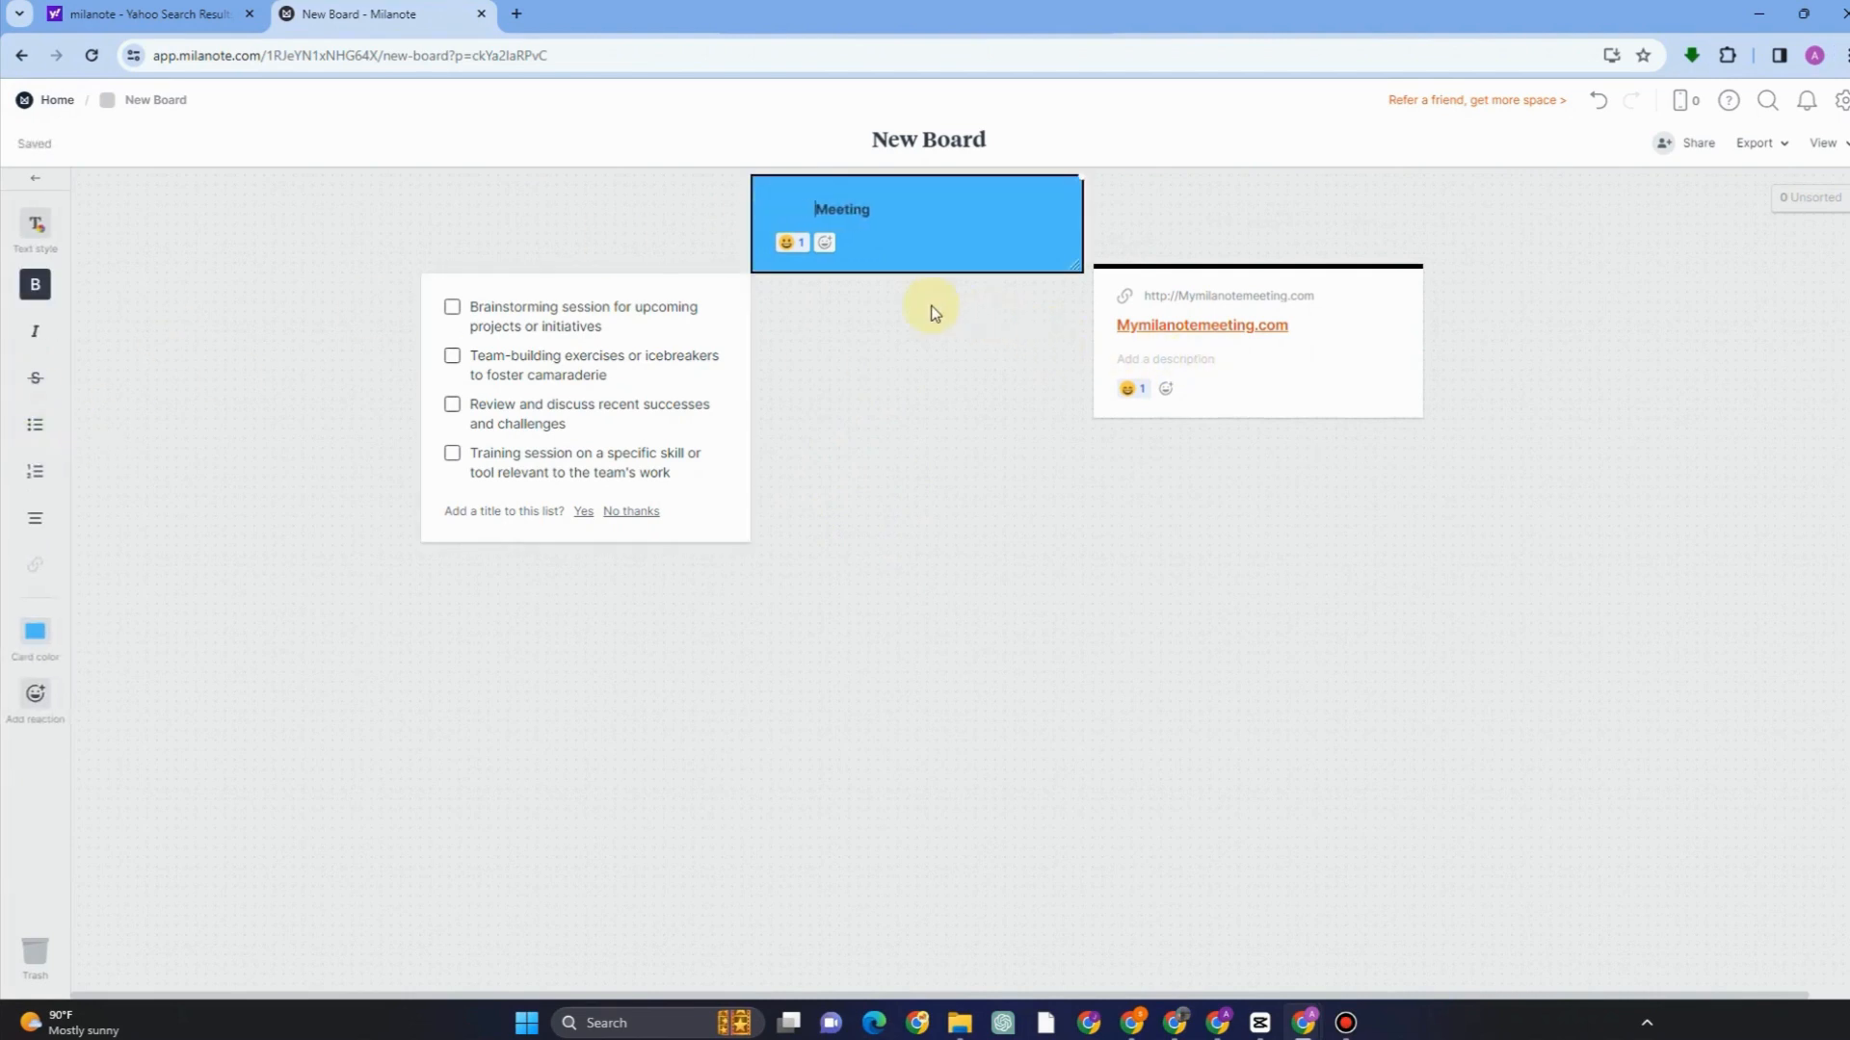
pyautogui.click(771, 248)
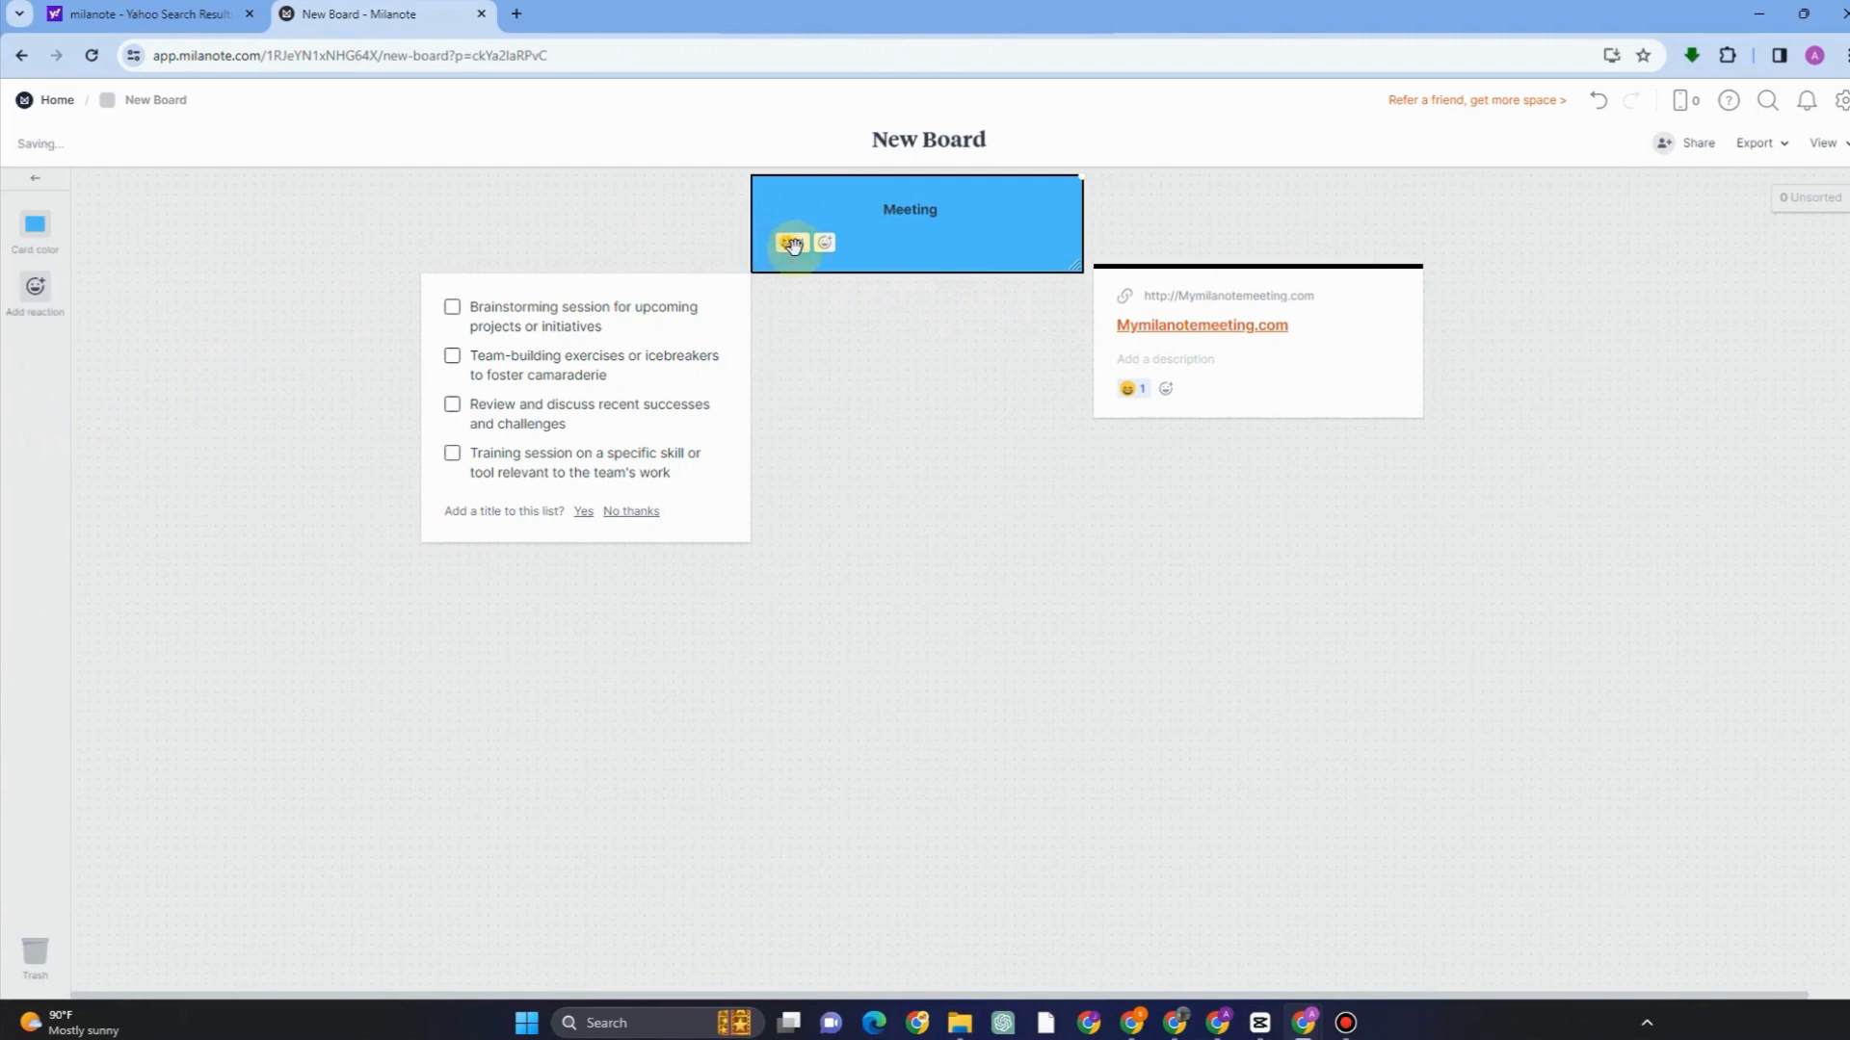
pyautogui.moveTo(804, 252)
pyautogui.mouseDown()
pyautogui.moveTo(913, 247)
pyautogui.moveTo(791, 254)
pyautogui.mouseUp()
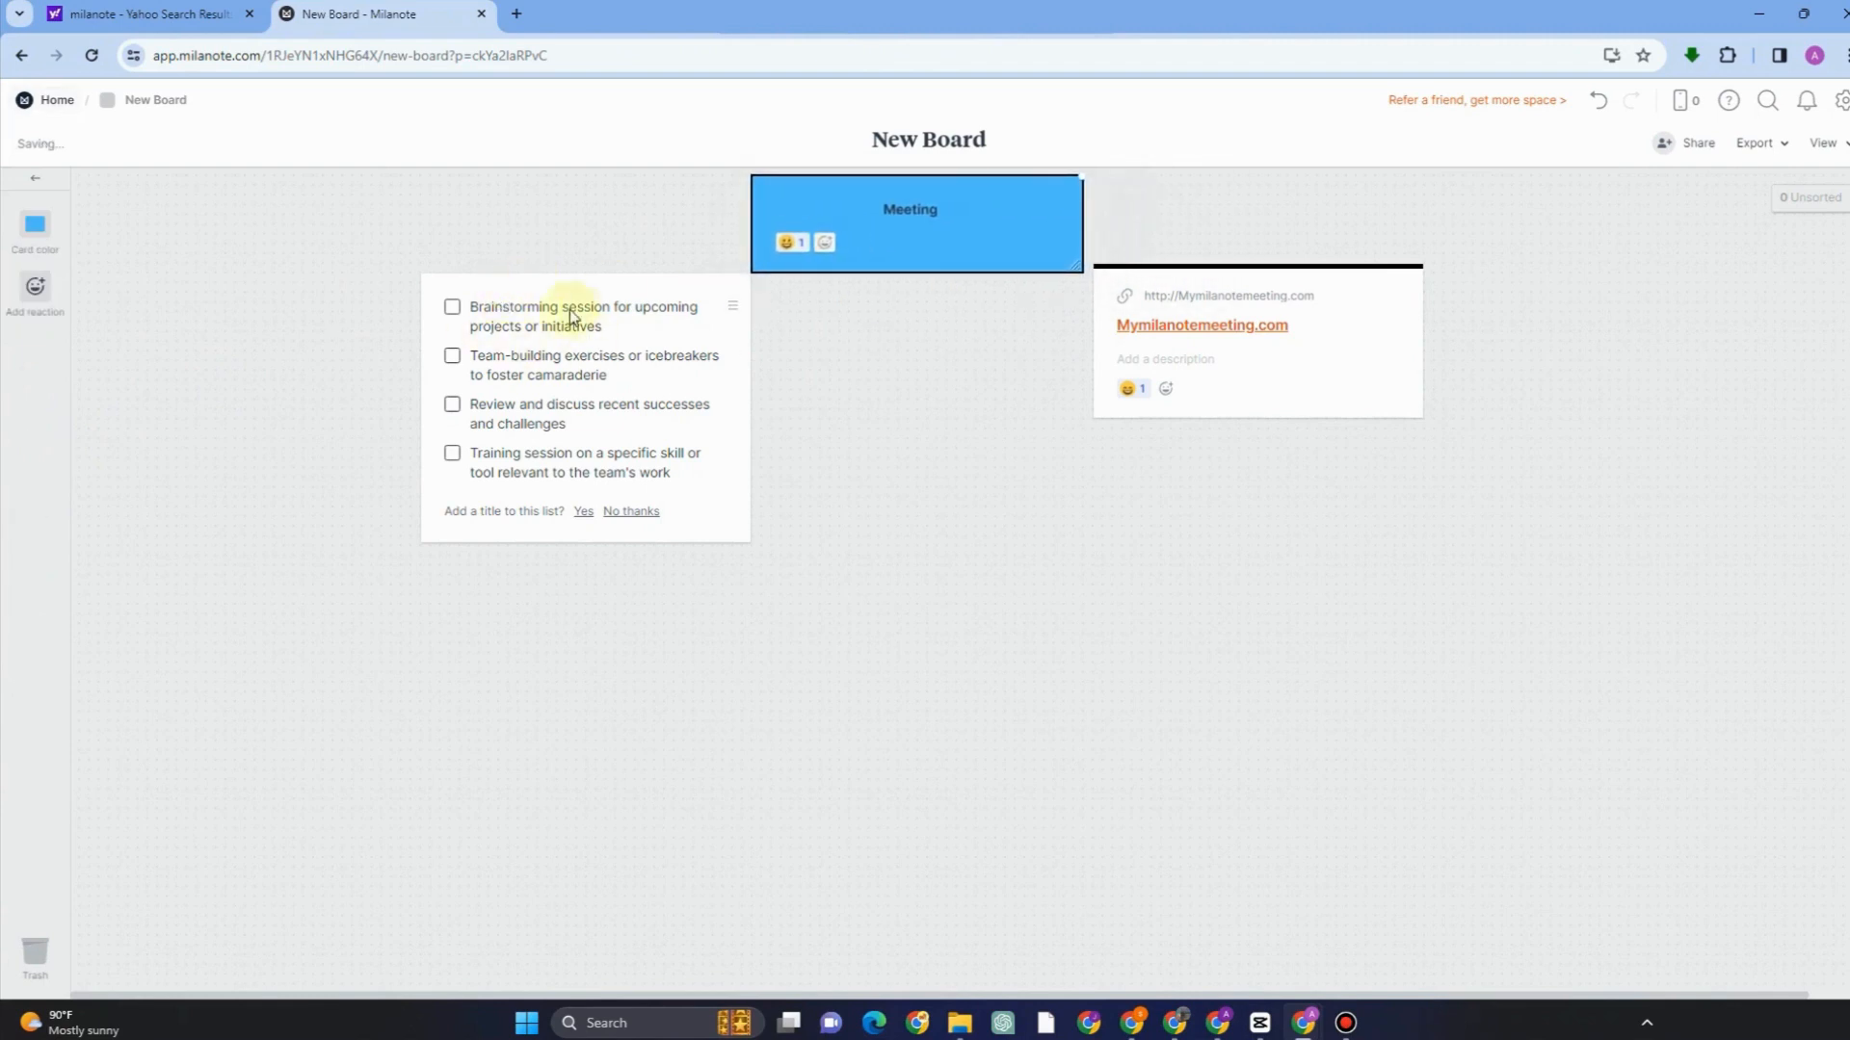
# - Try an orange strip and a title on the to-do list, and set its color strip to pinkish red
pyautogui.click(525, 337)
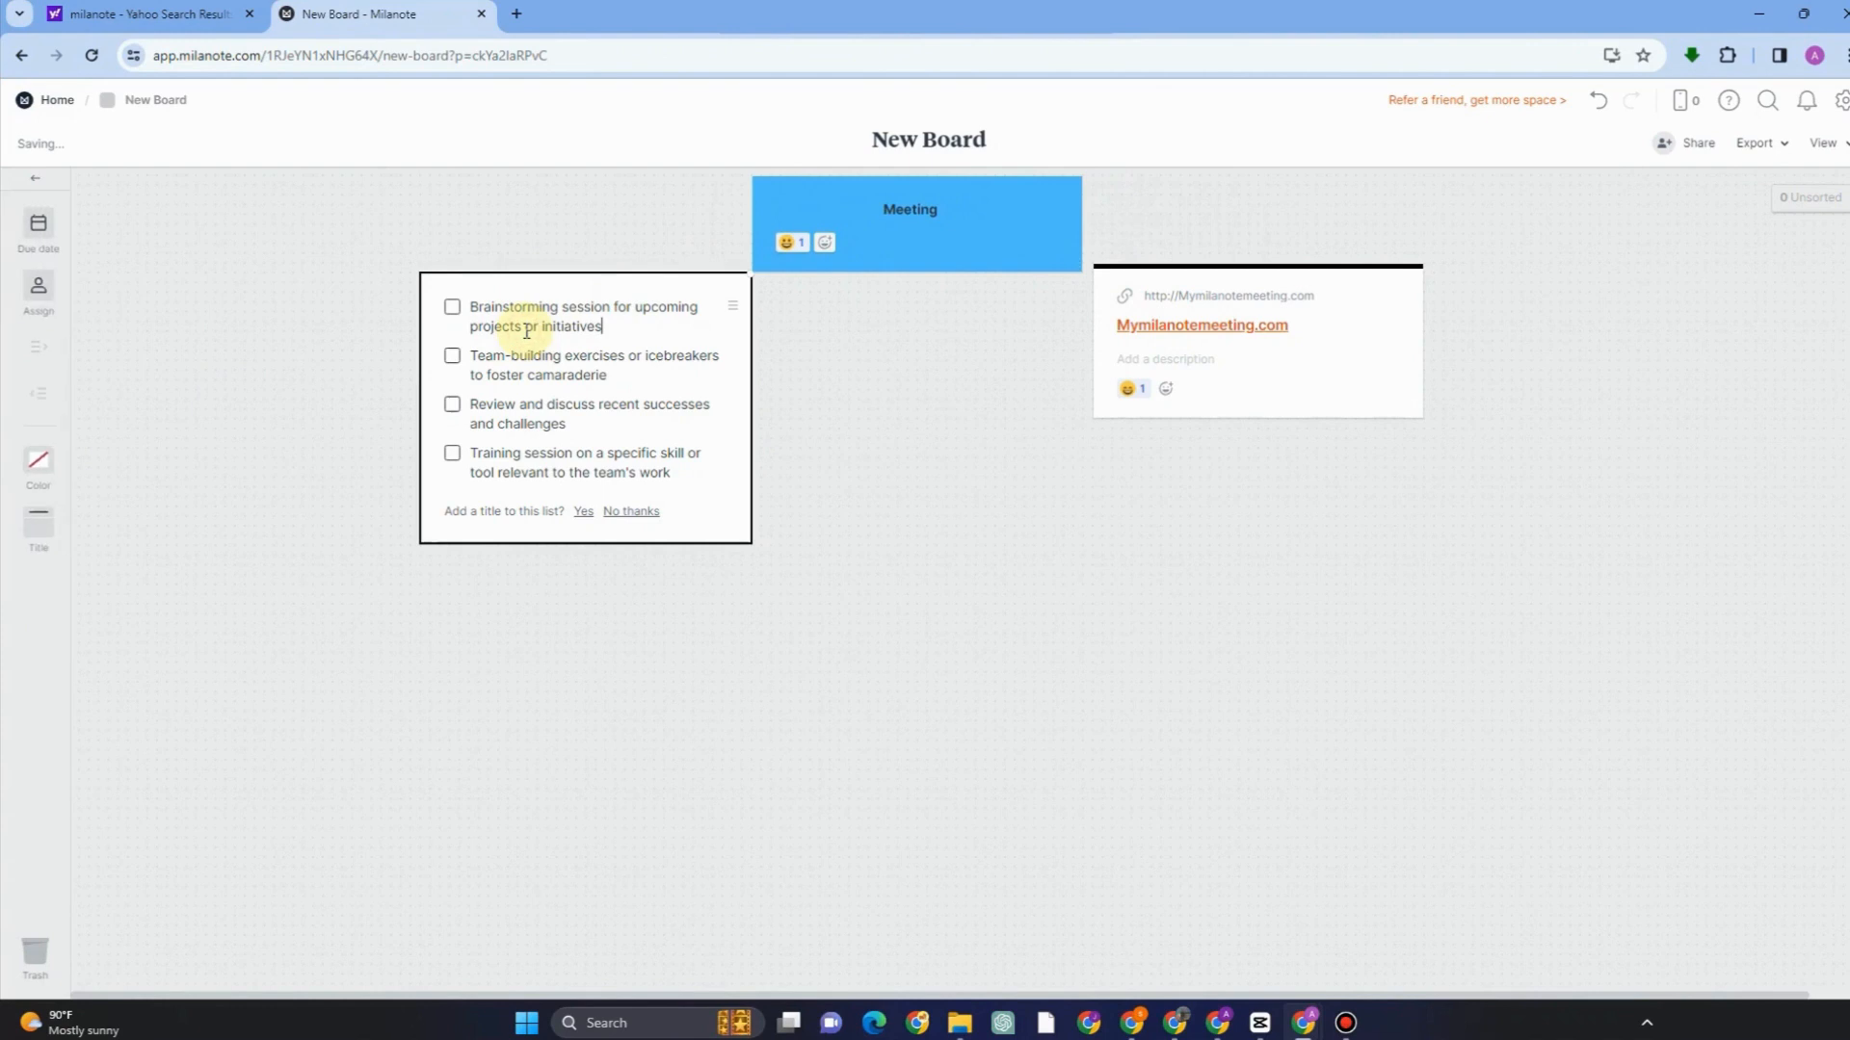
pyautogui.click(36, 461)
pyautogui.click(134, 395)
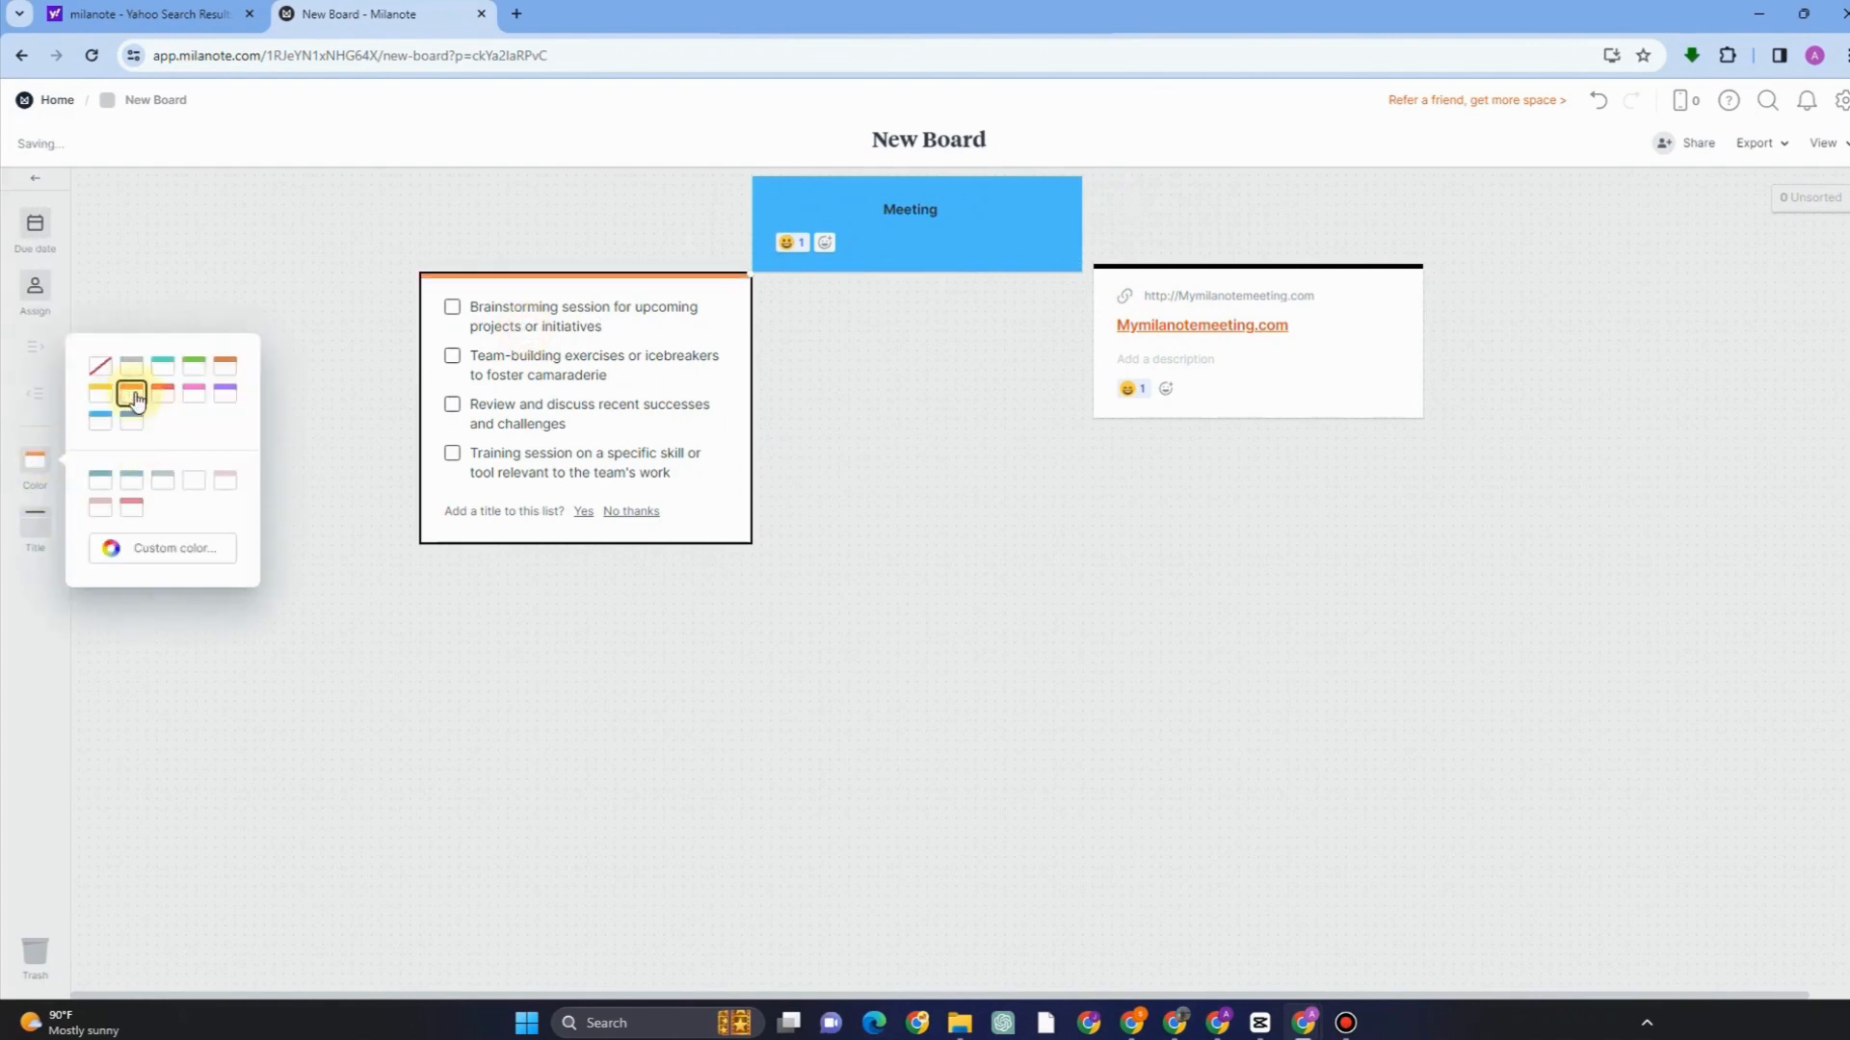
pyautogui.click(39, 520)
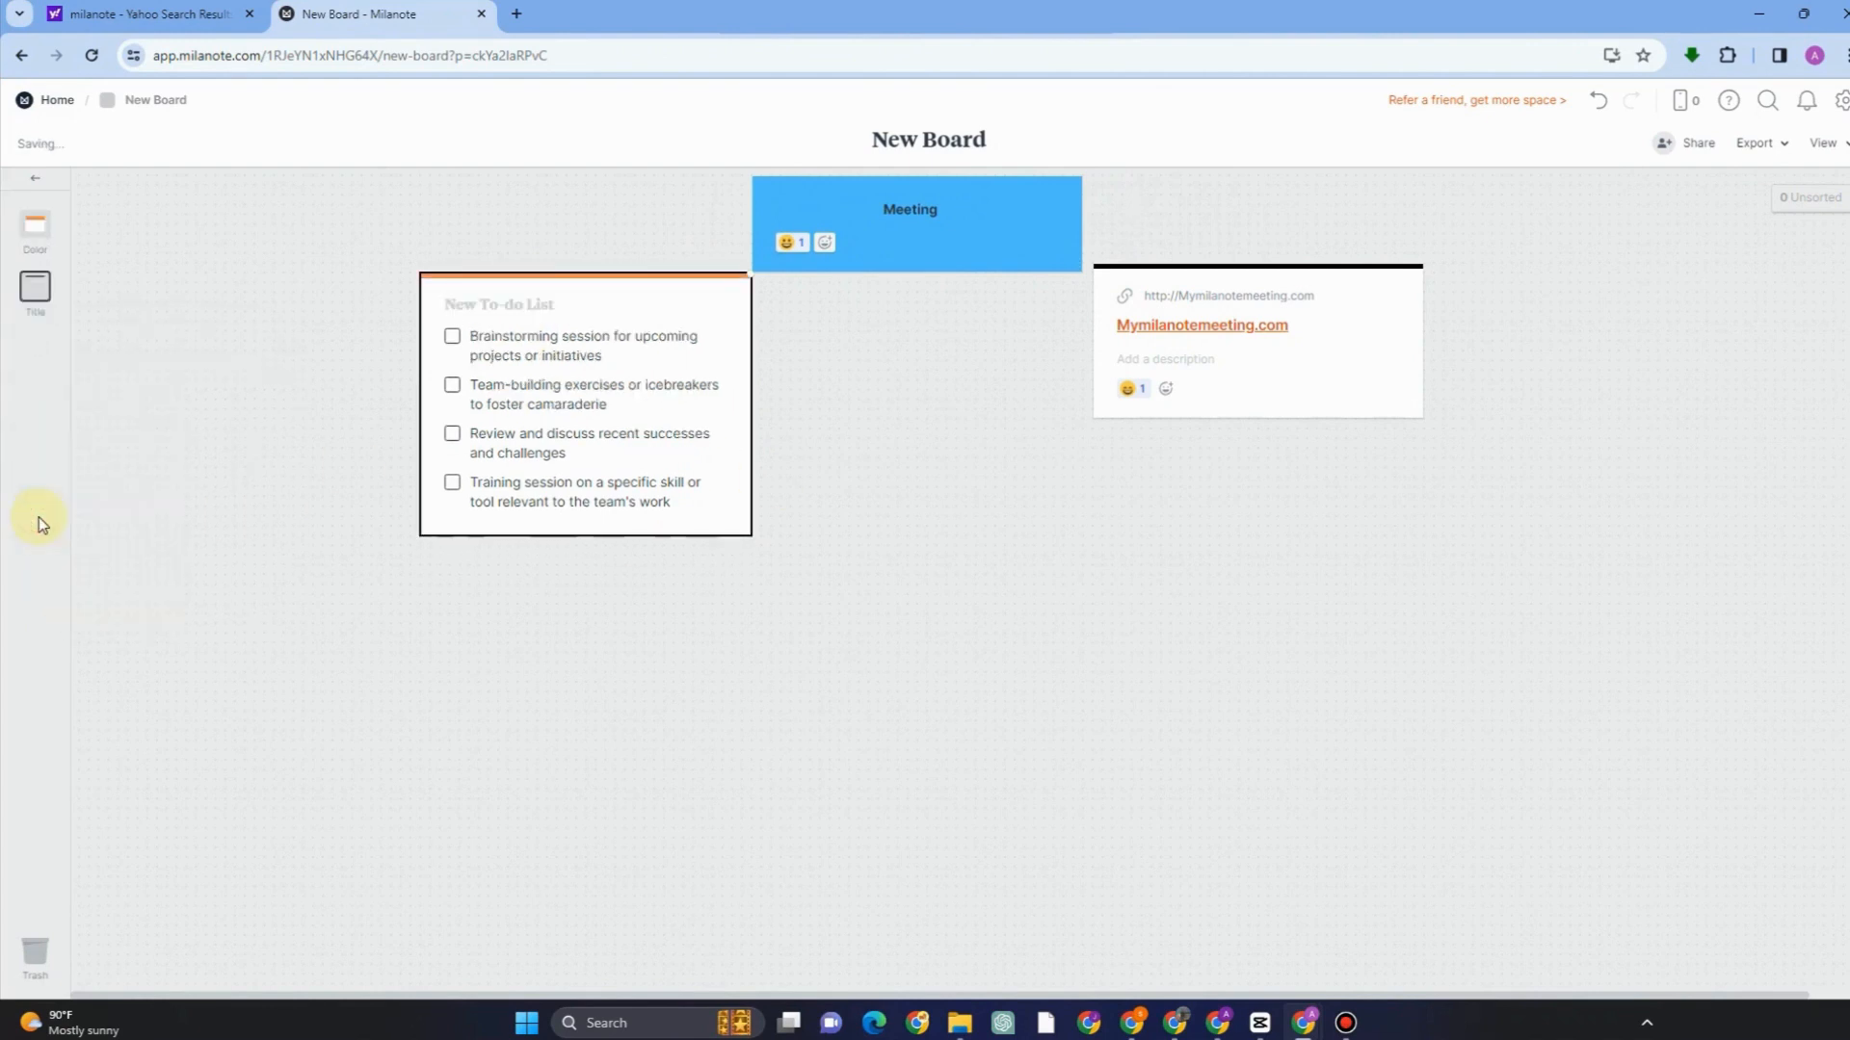
pyautogui.click(36, 229)
pyautogui.click(131, 350)
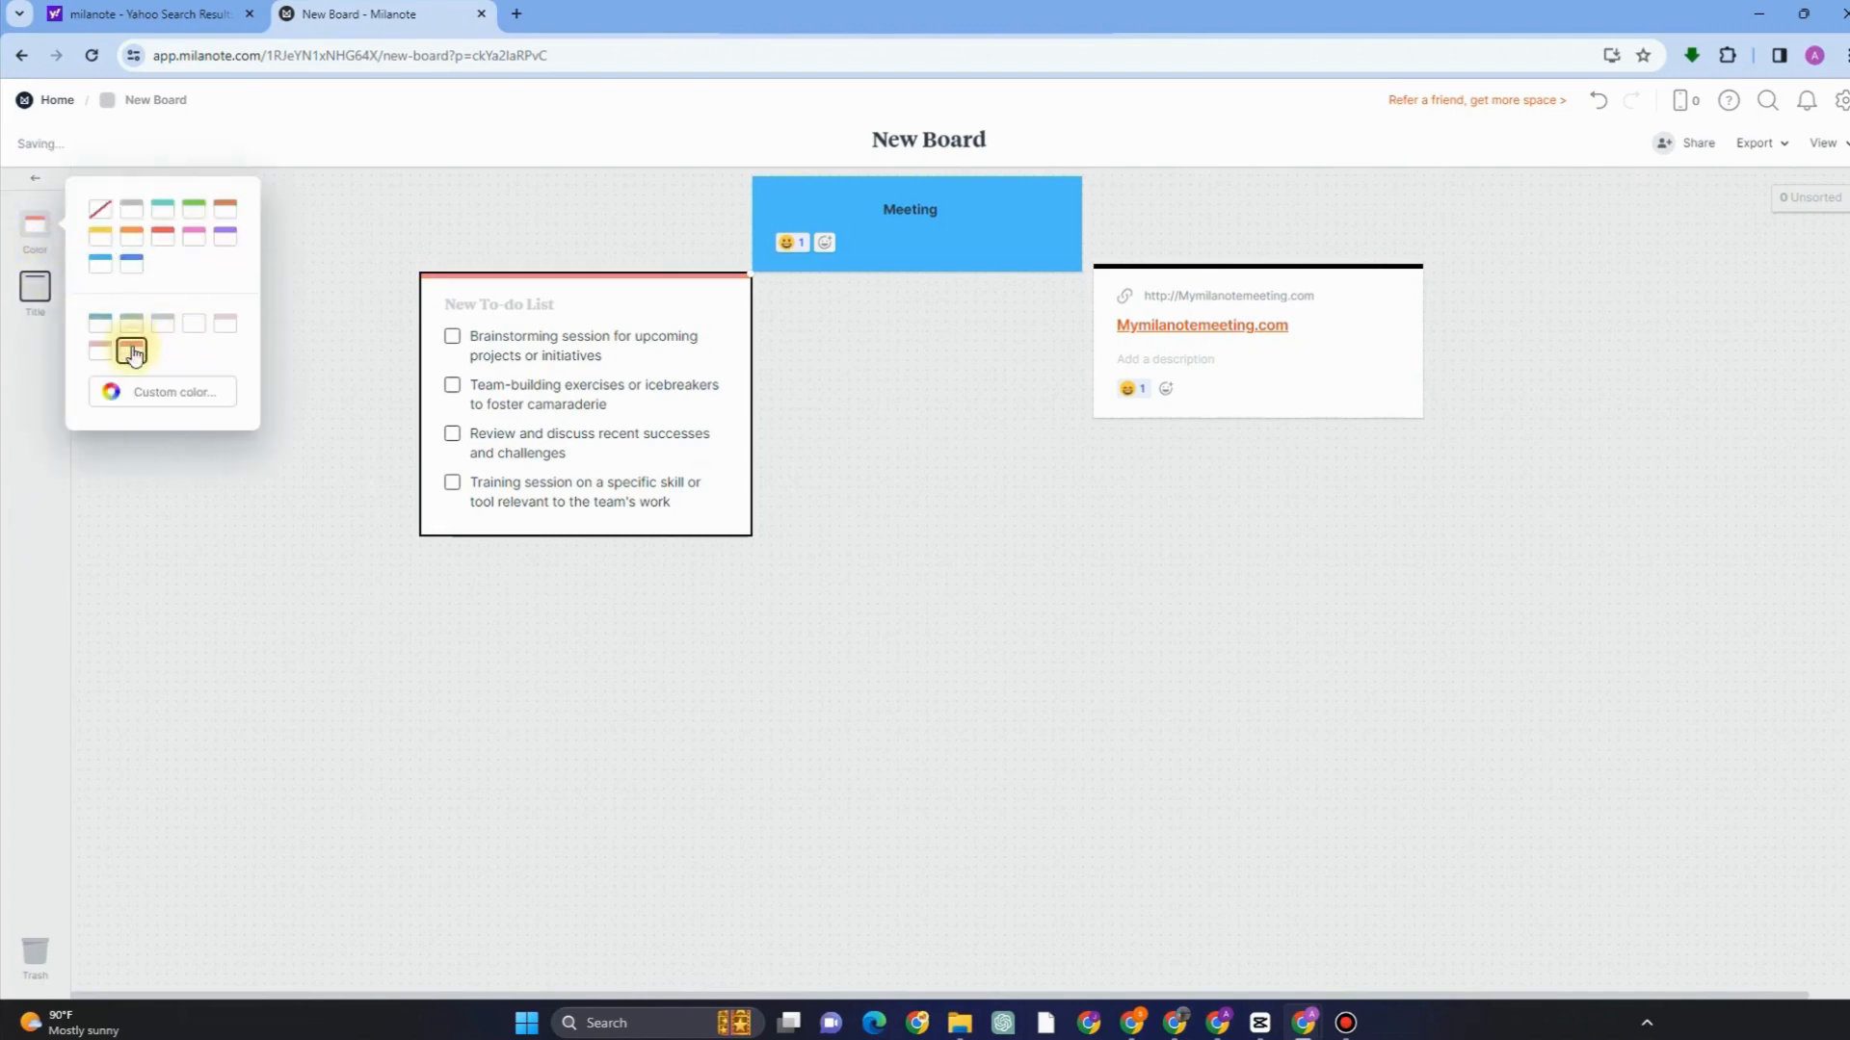
pyautogui.click(578, 489)
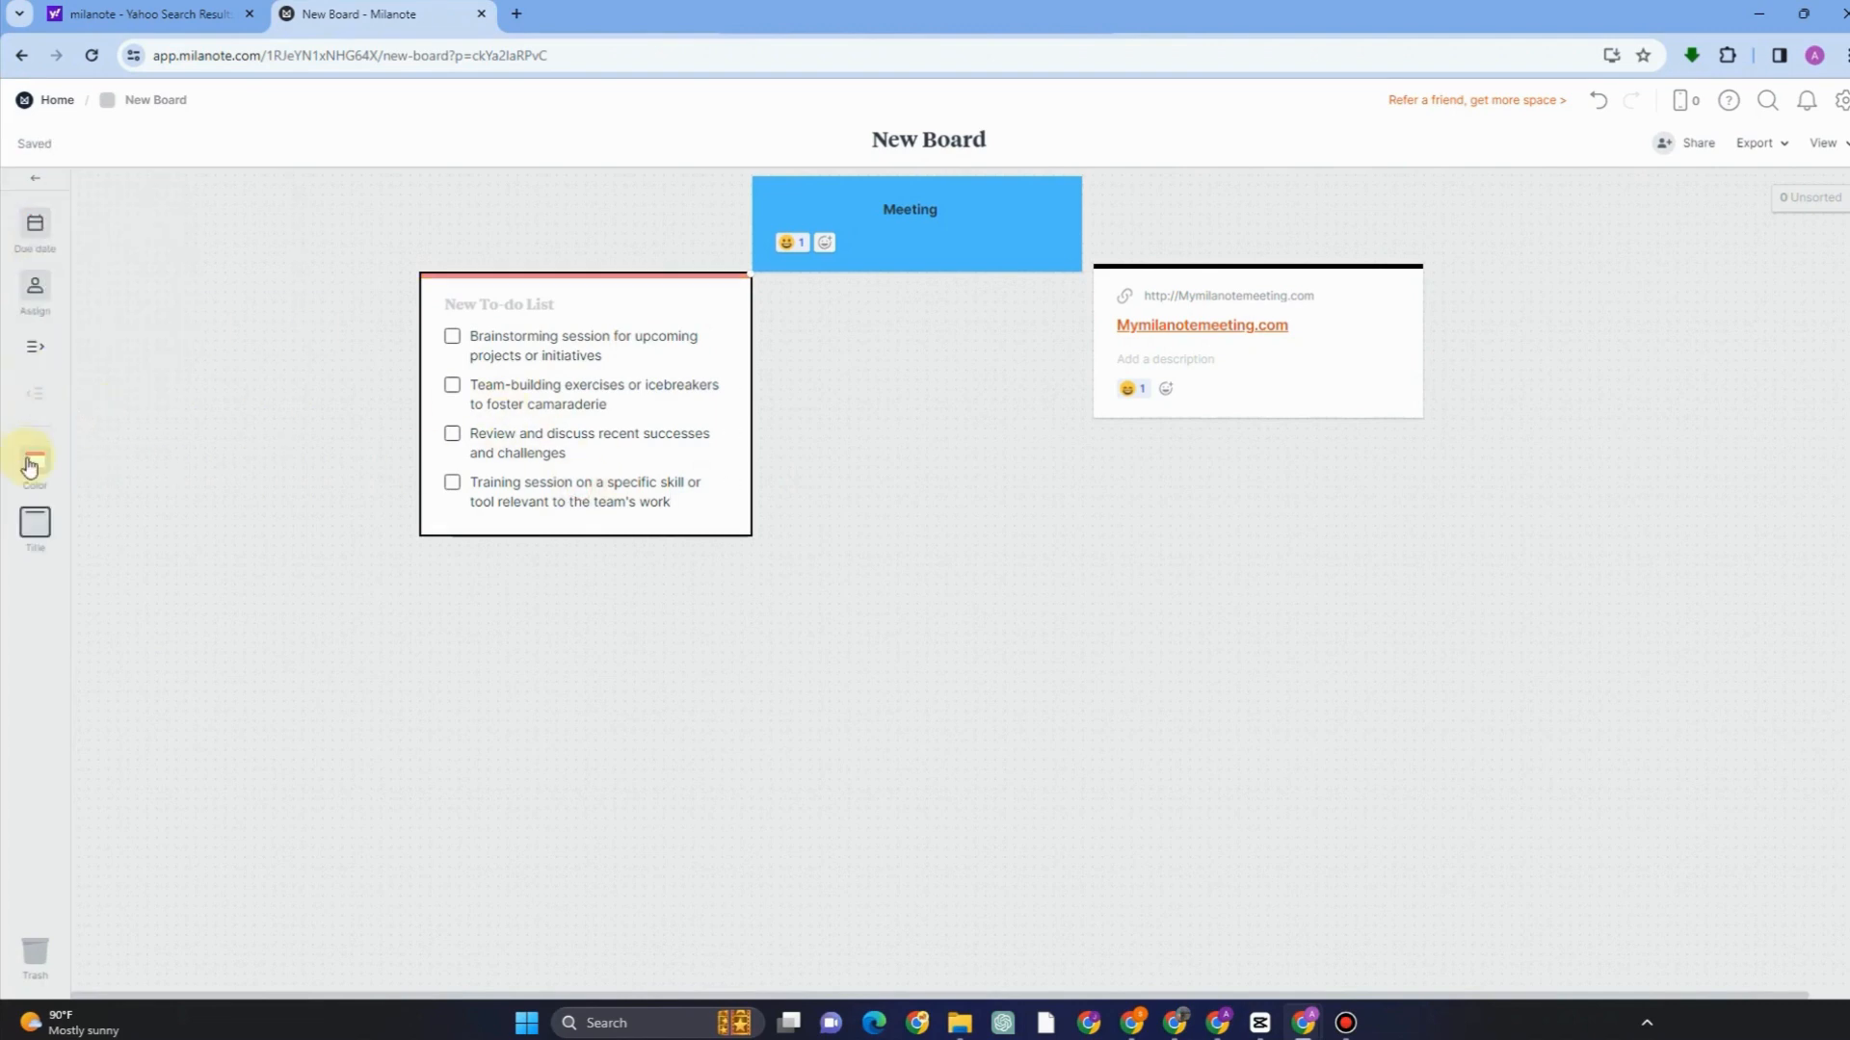
pyautogui.click(37, 528)
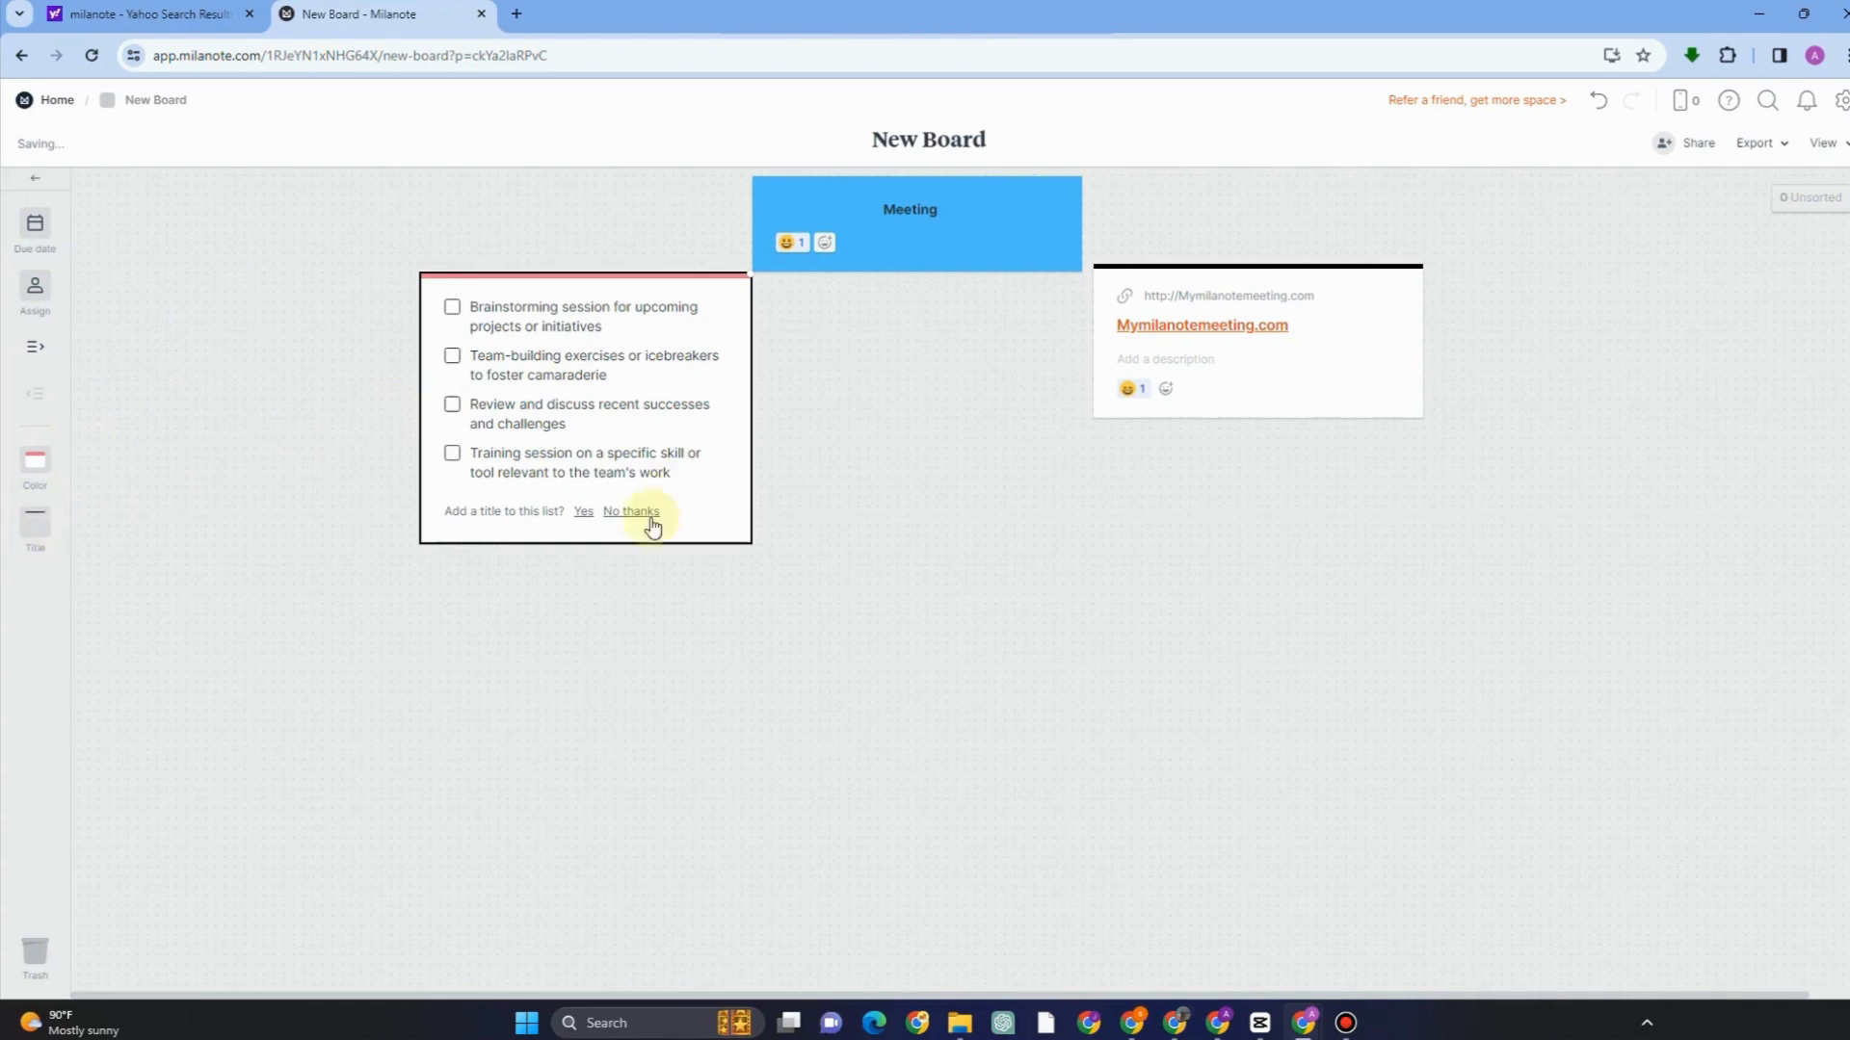
# - Try indenting the training session task, and assign it and the review and discuss task to the account owner
pyautogui.click(32, 353)
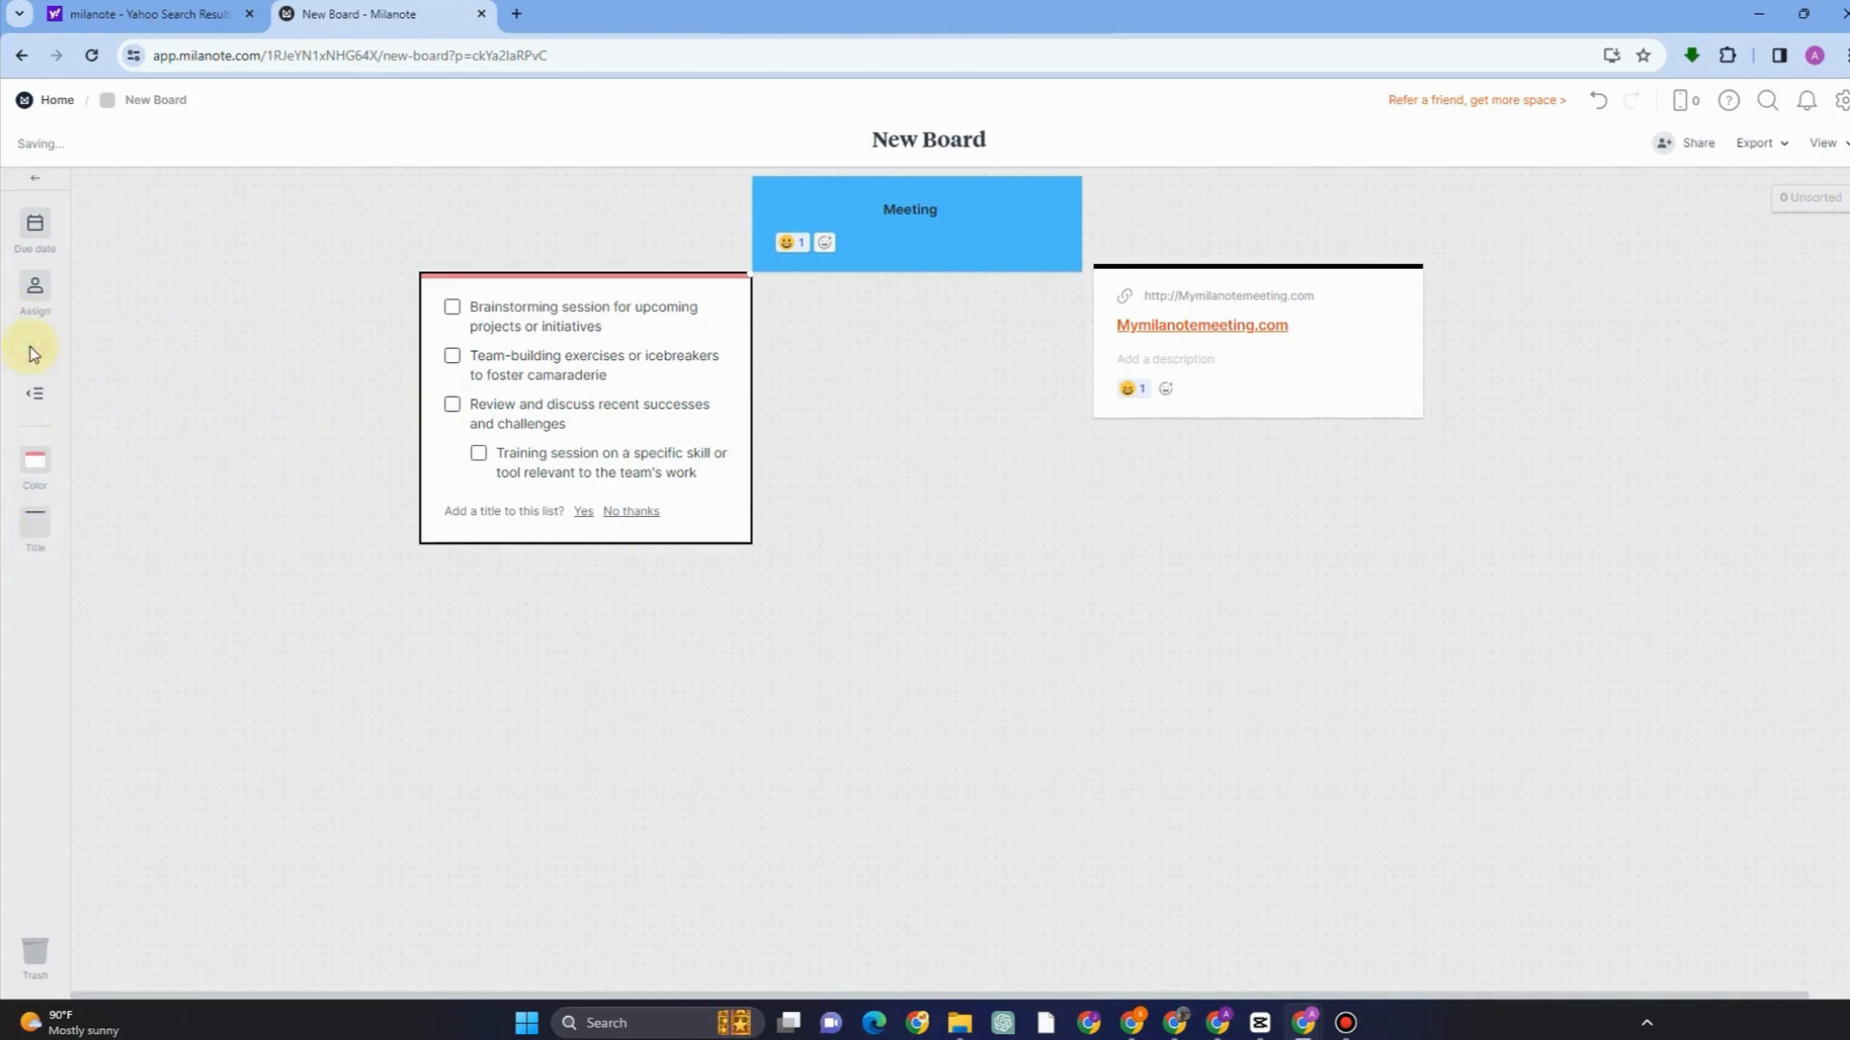
pyautogui.click(35, 390)
pyautogui.click(44, 313)
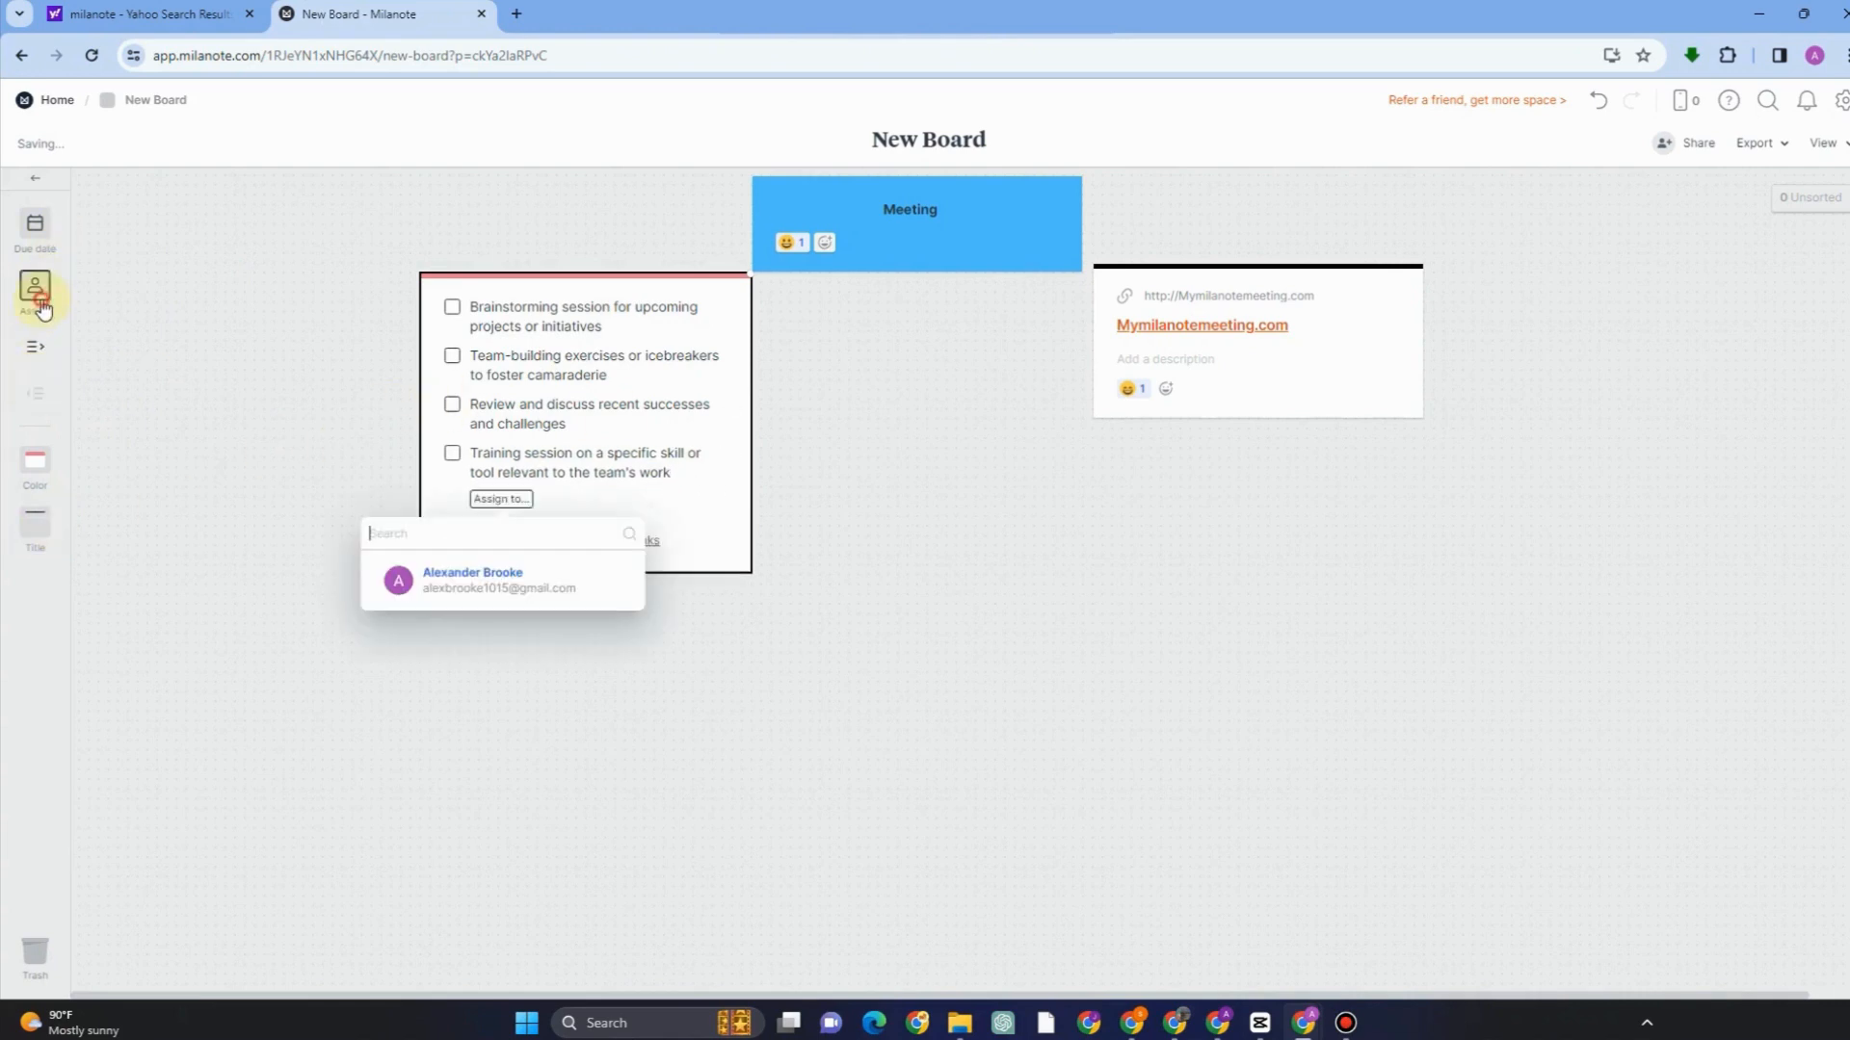
pyautogui.click(504, 604)
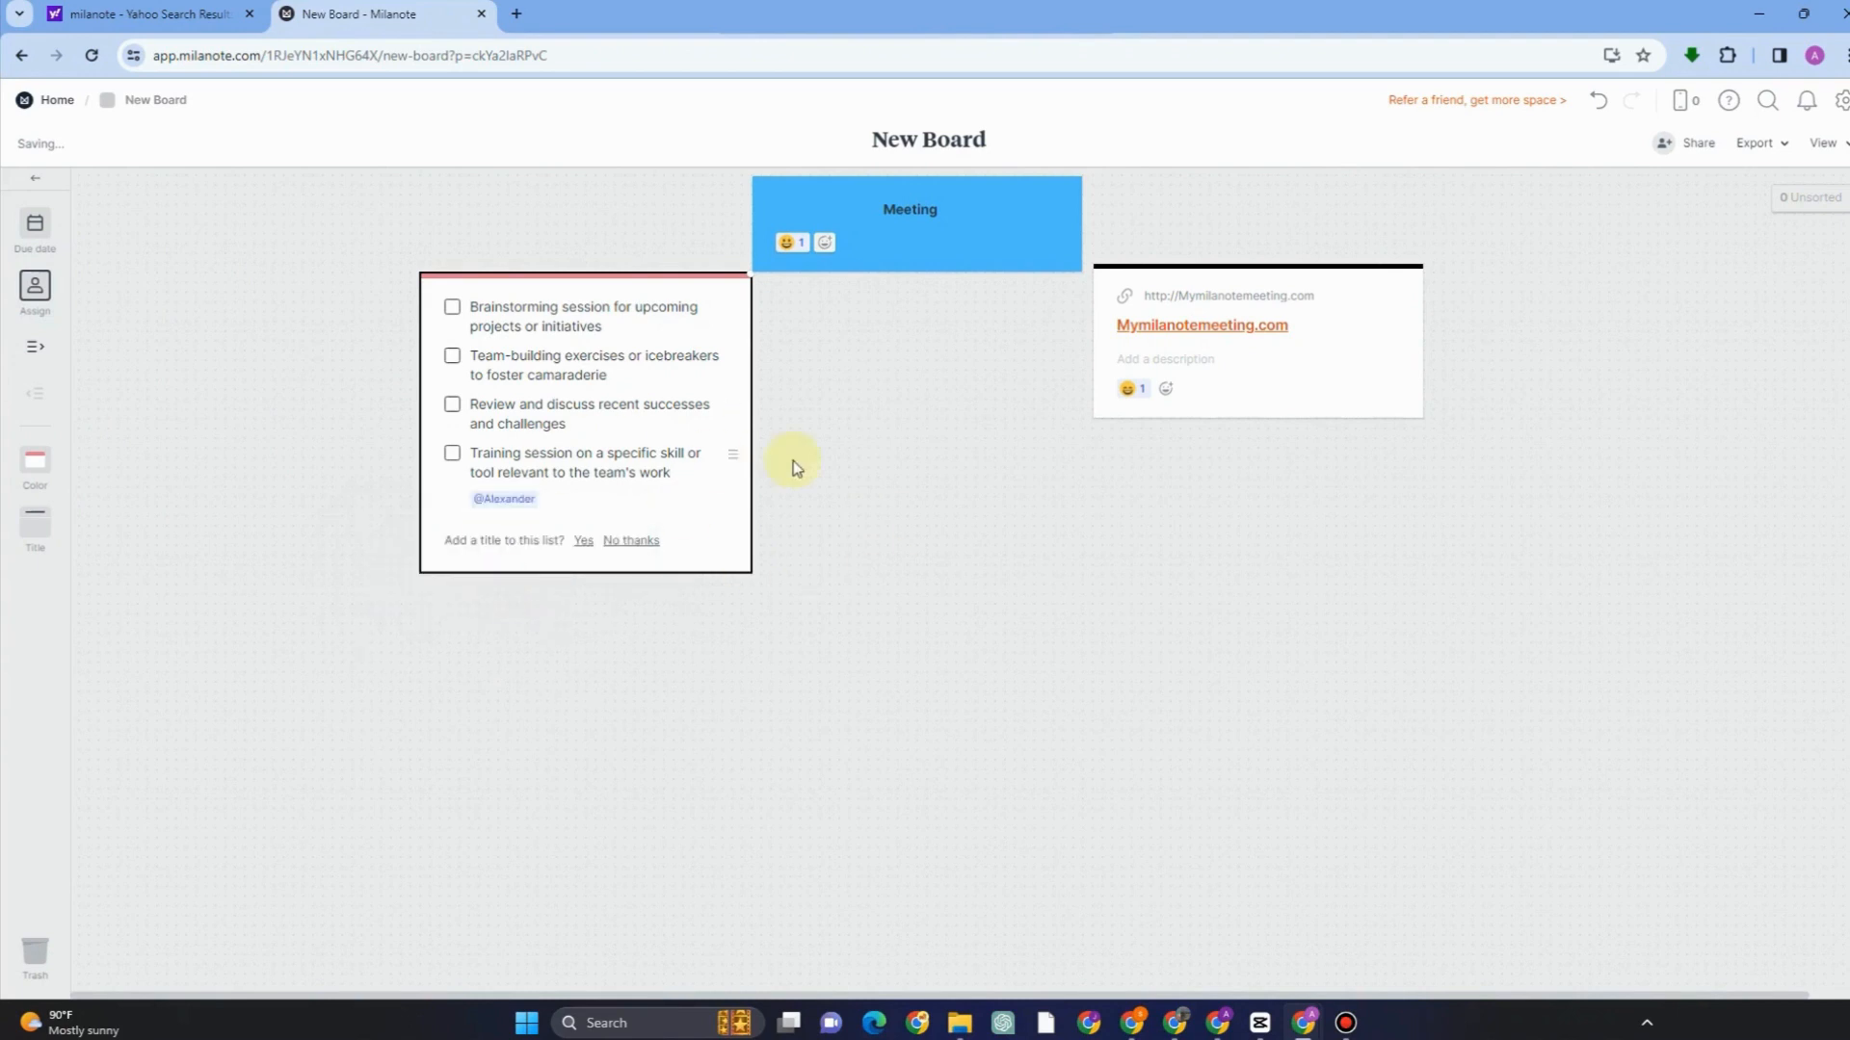
pyautogui.click(486, 409)
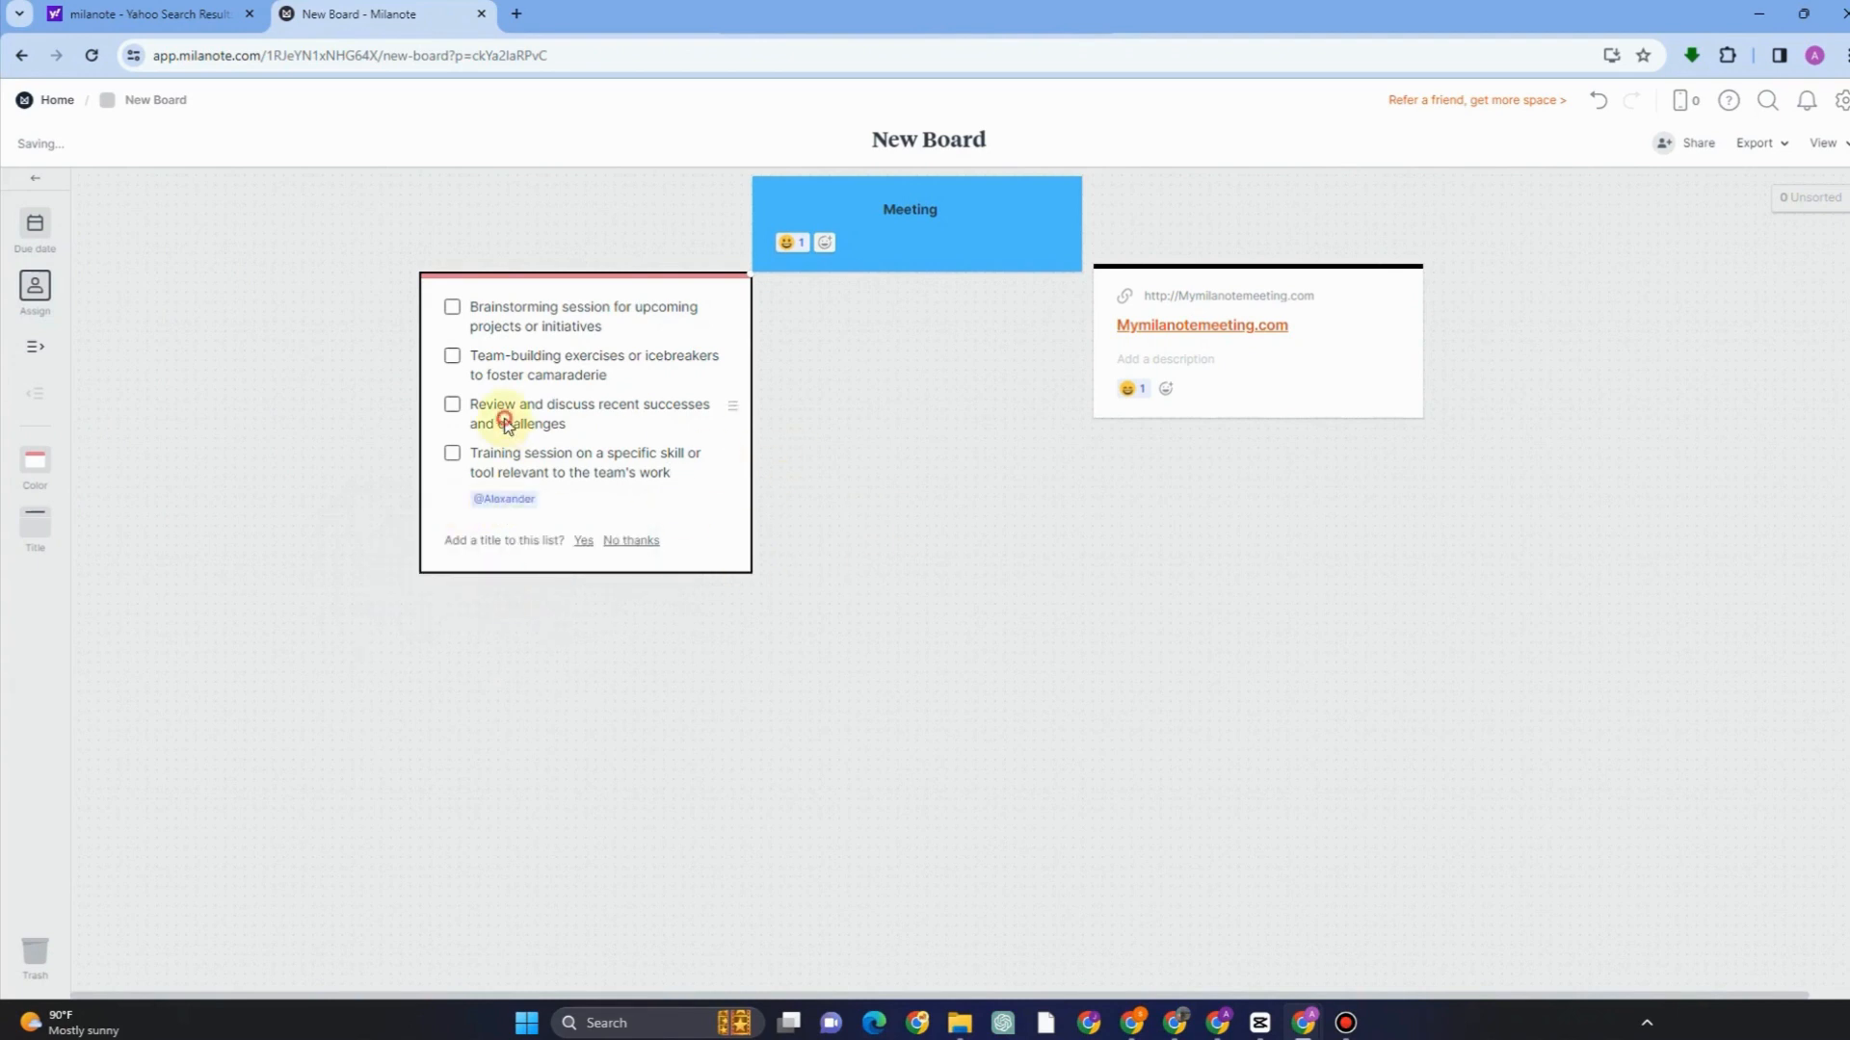
pyautogui.click(35, 287)
pyautogui.click(468, 544)
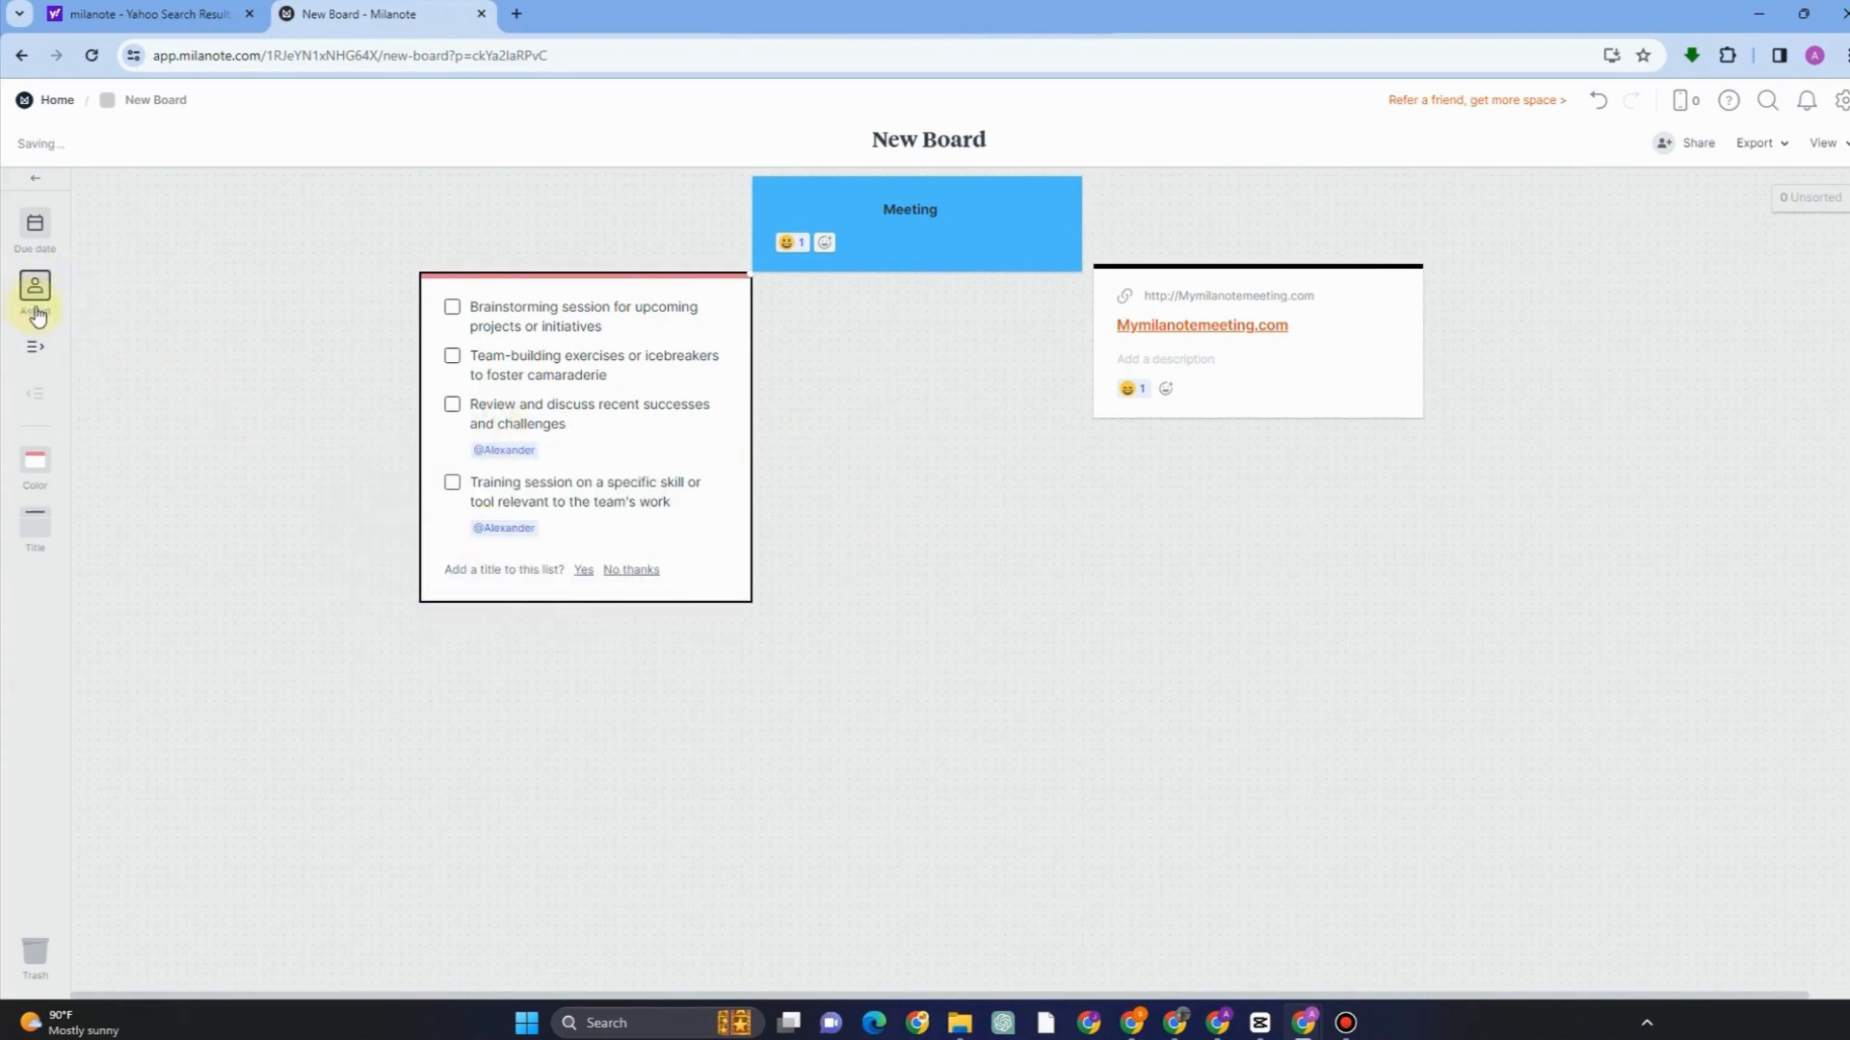
# - Set the team-building exercises task's due date to 12 March 2024
pyautogui.click(521, 373)
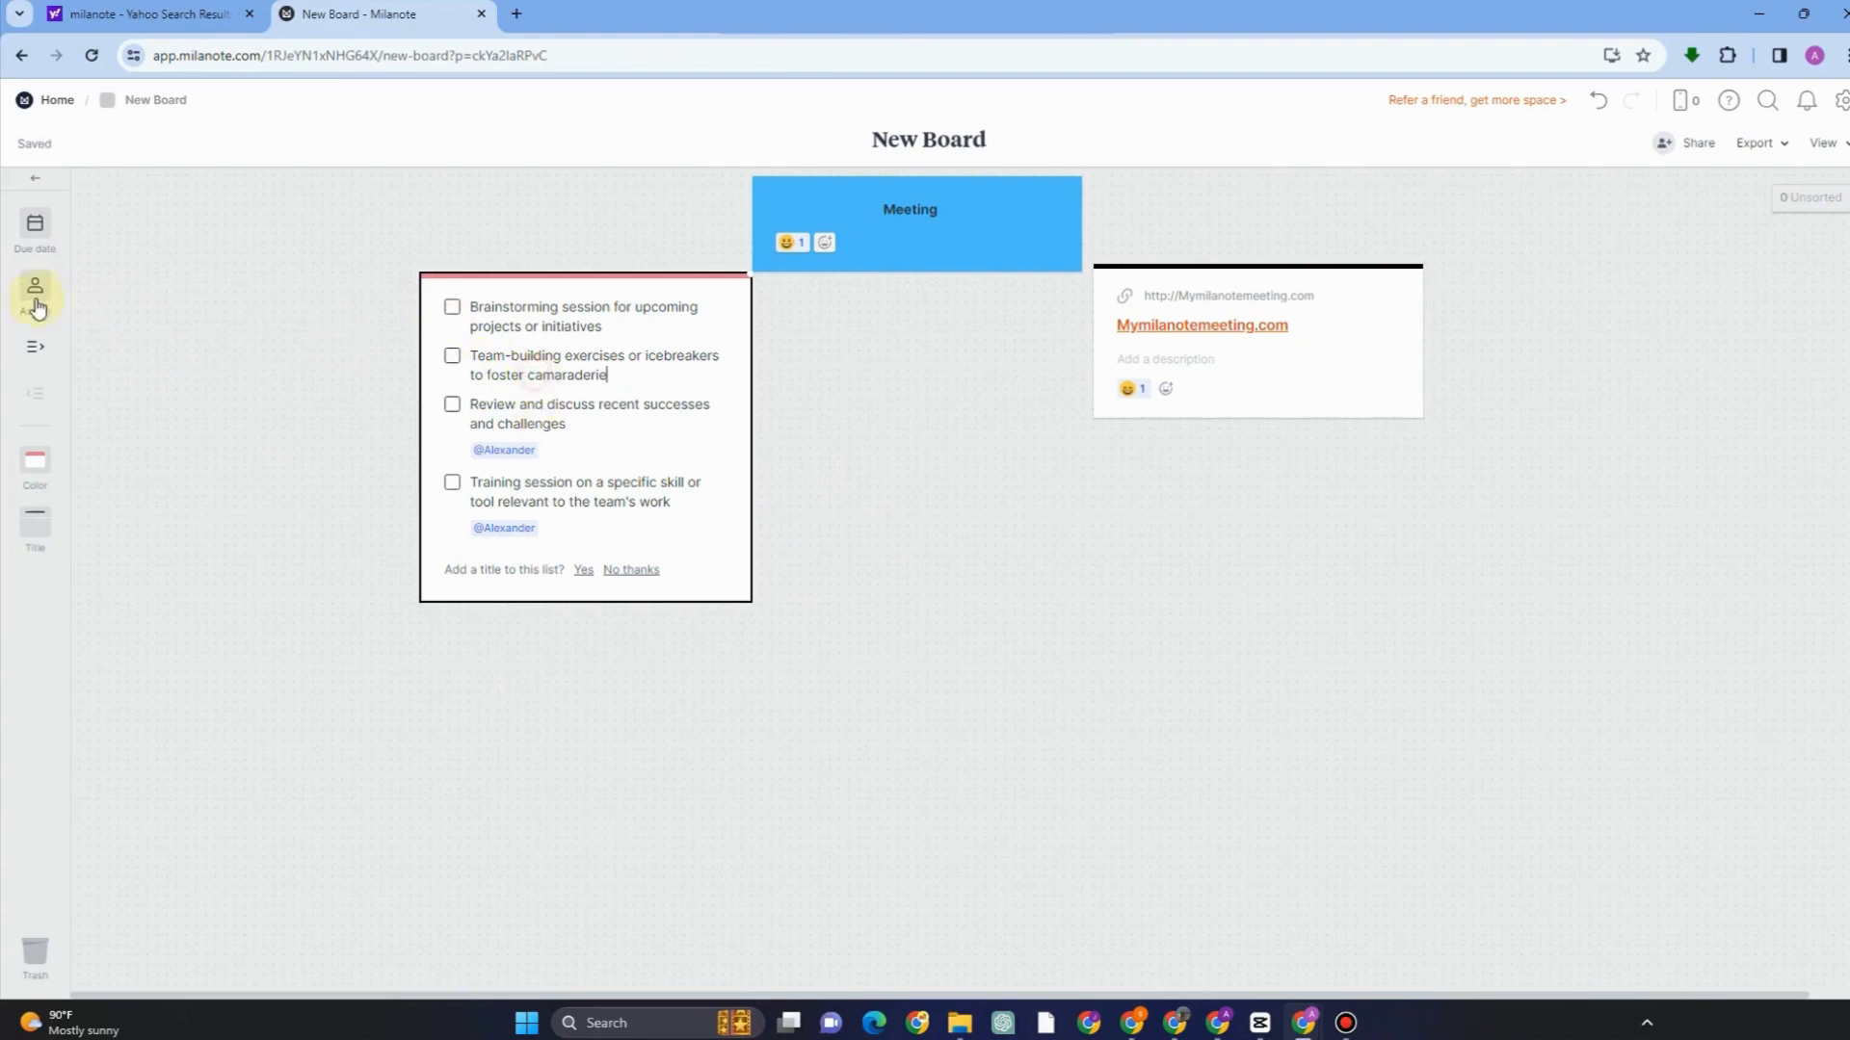
pyautogui.click(32, 222)
pyautogui.click(476, 604)
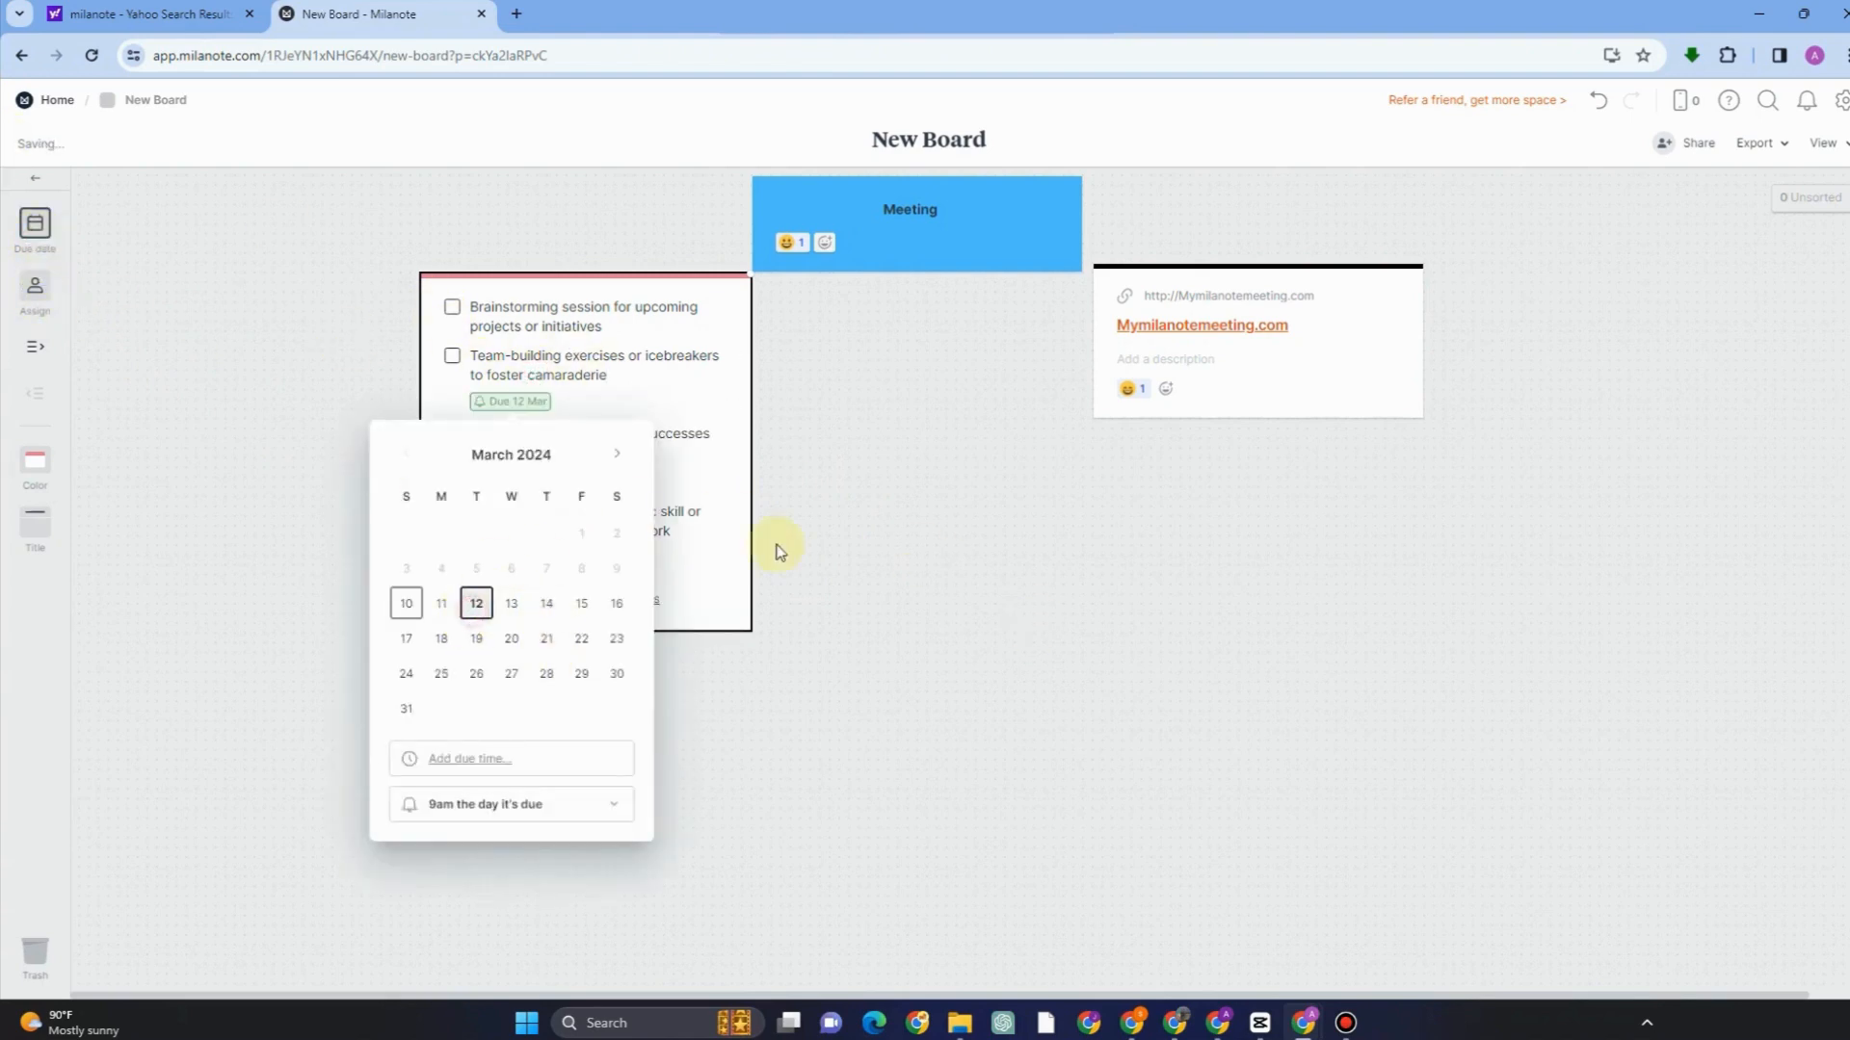
pyautogui.click(682, 530)
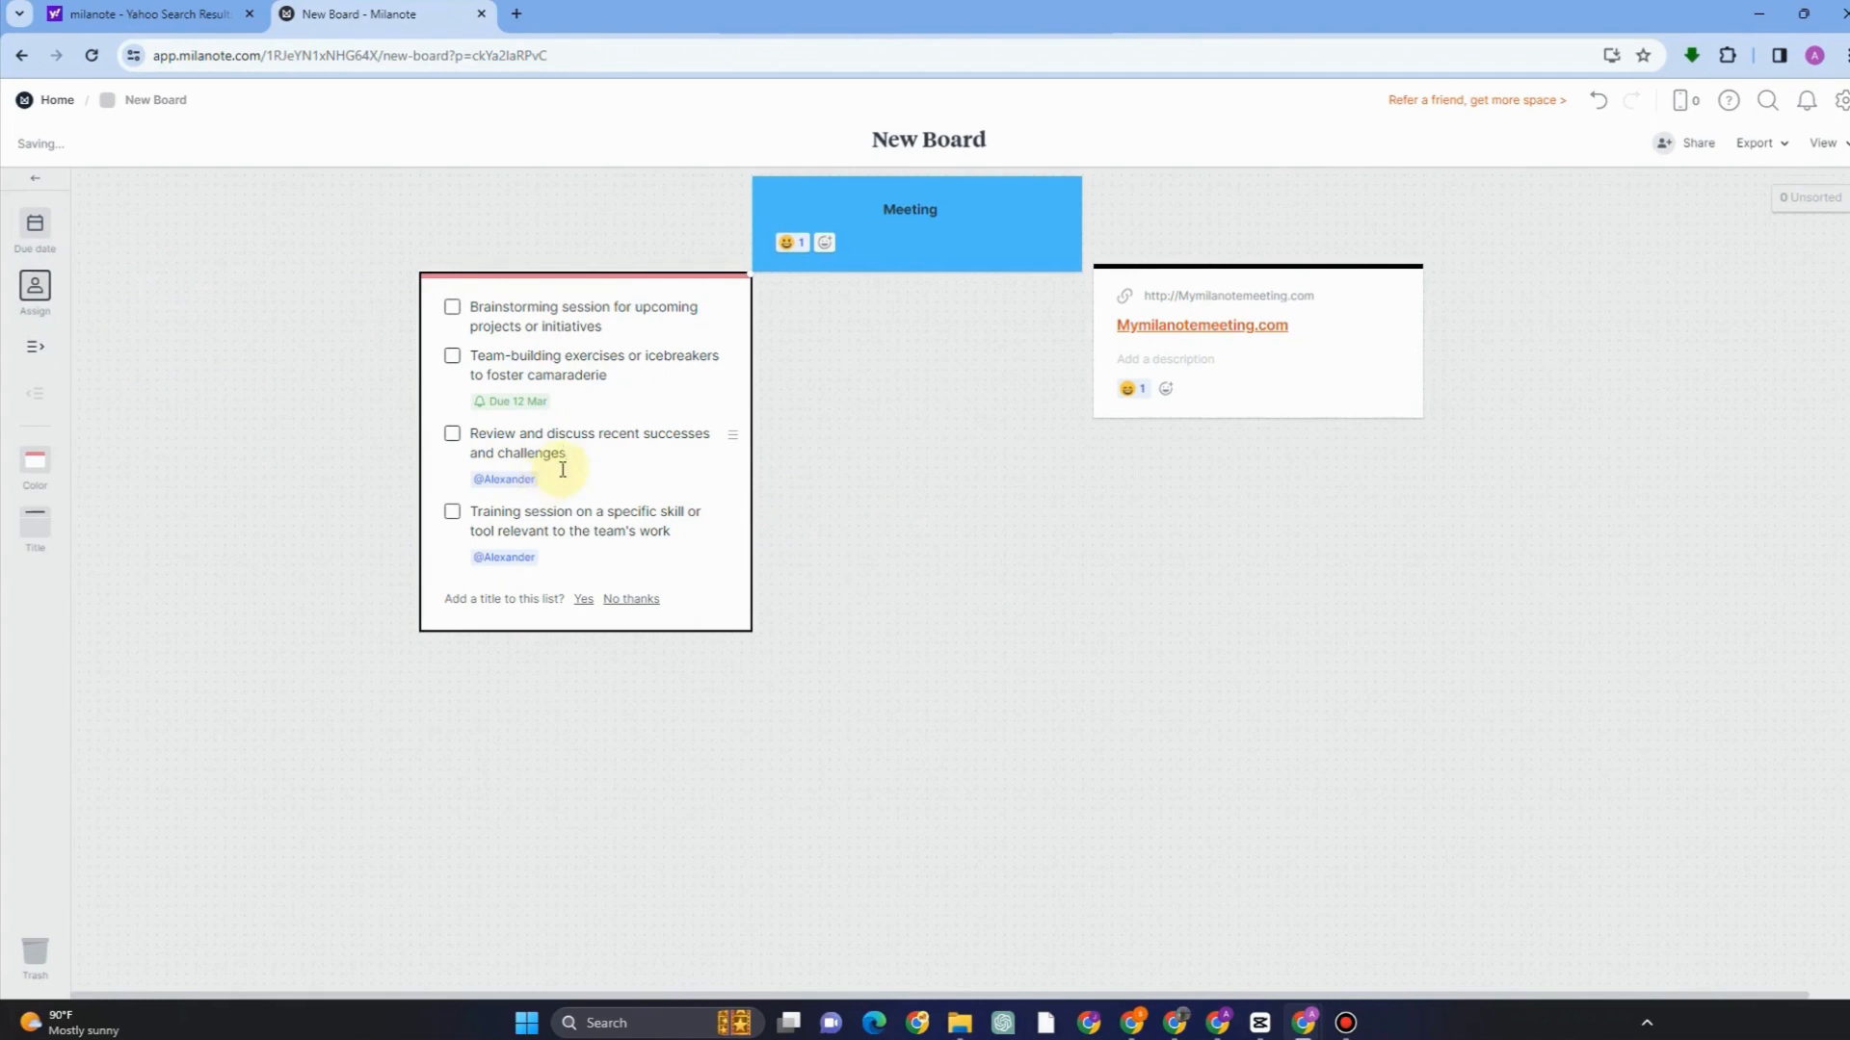
# - Set the due date of the review and discuss task to 12 March 2024
pyautogui.click(34, 227)
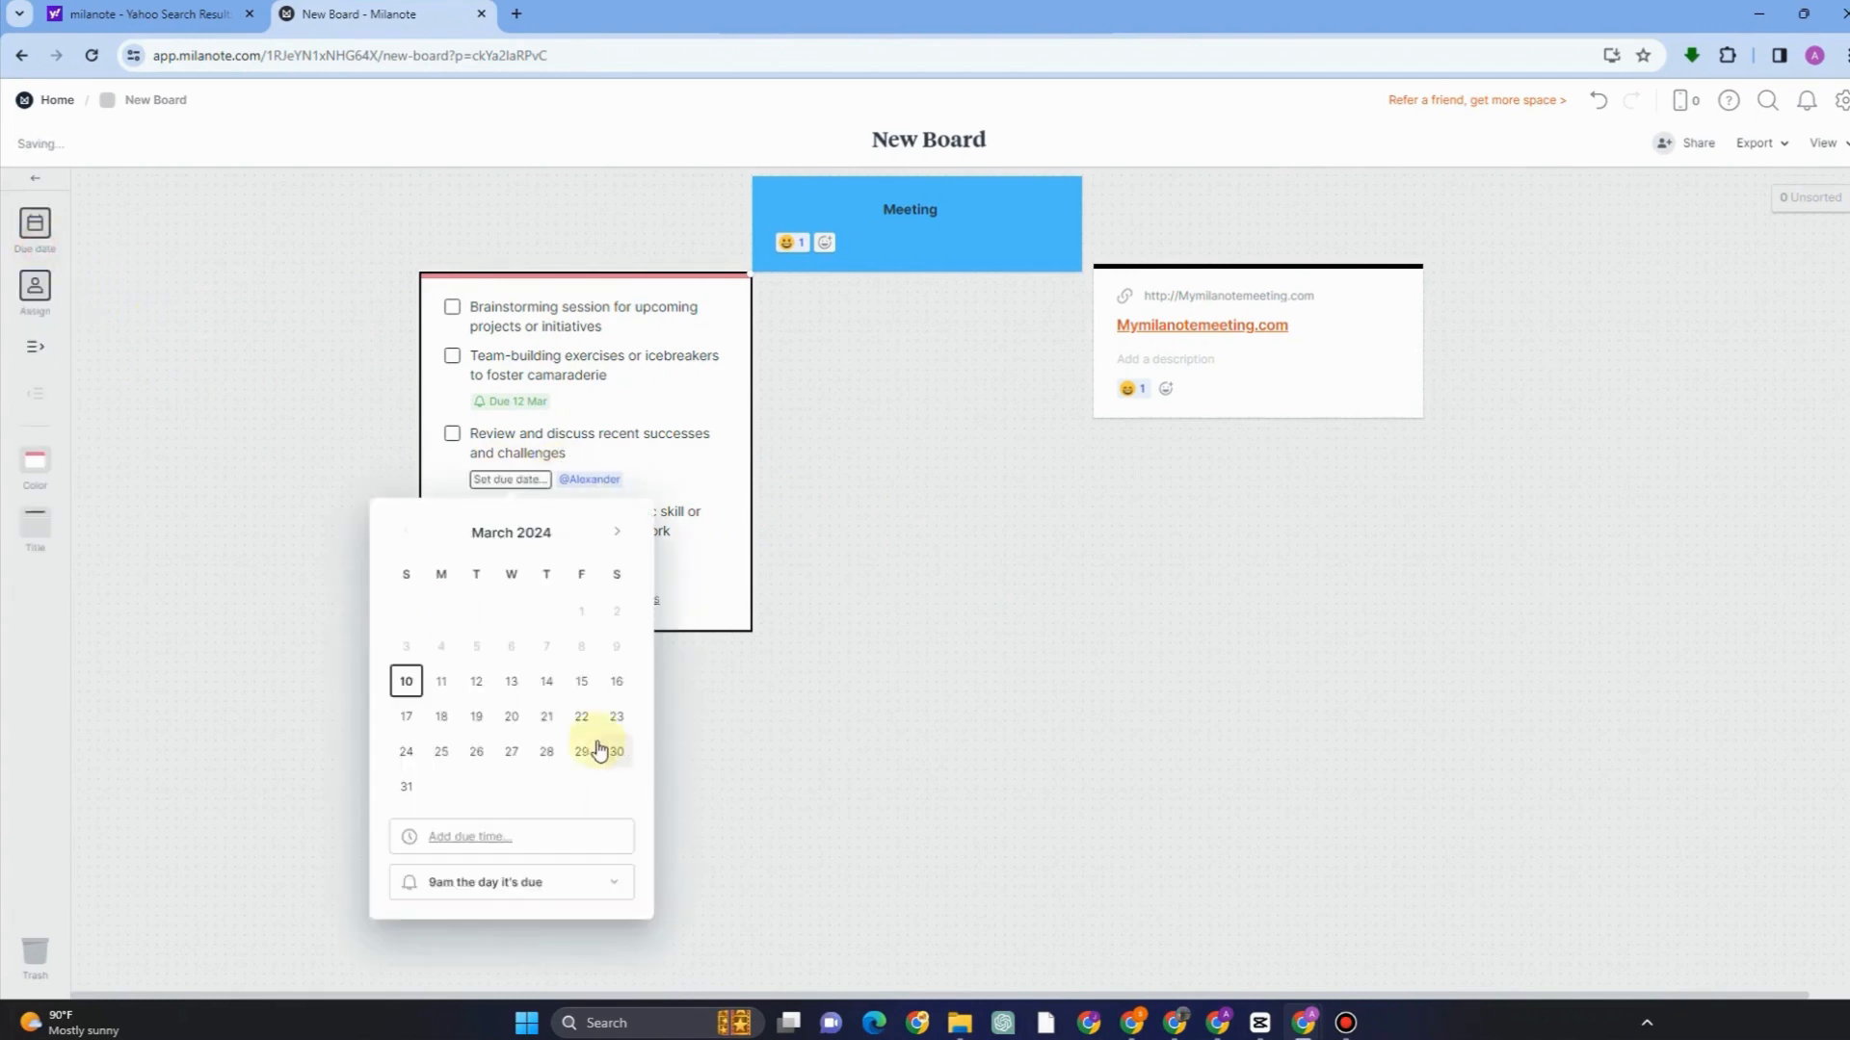
pyautogui.click(476, 681)
pyautogui.click(696, 453)
# - Set the brainstorming session task's due date to 26 March 2024 and assign it to the account owner
pyautogui.click(619, 323)
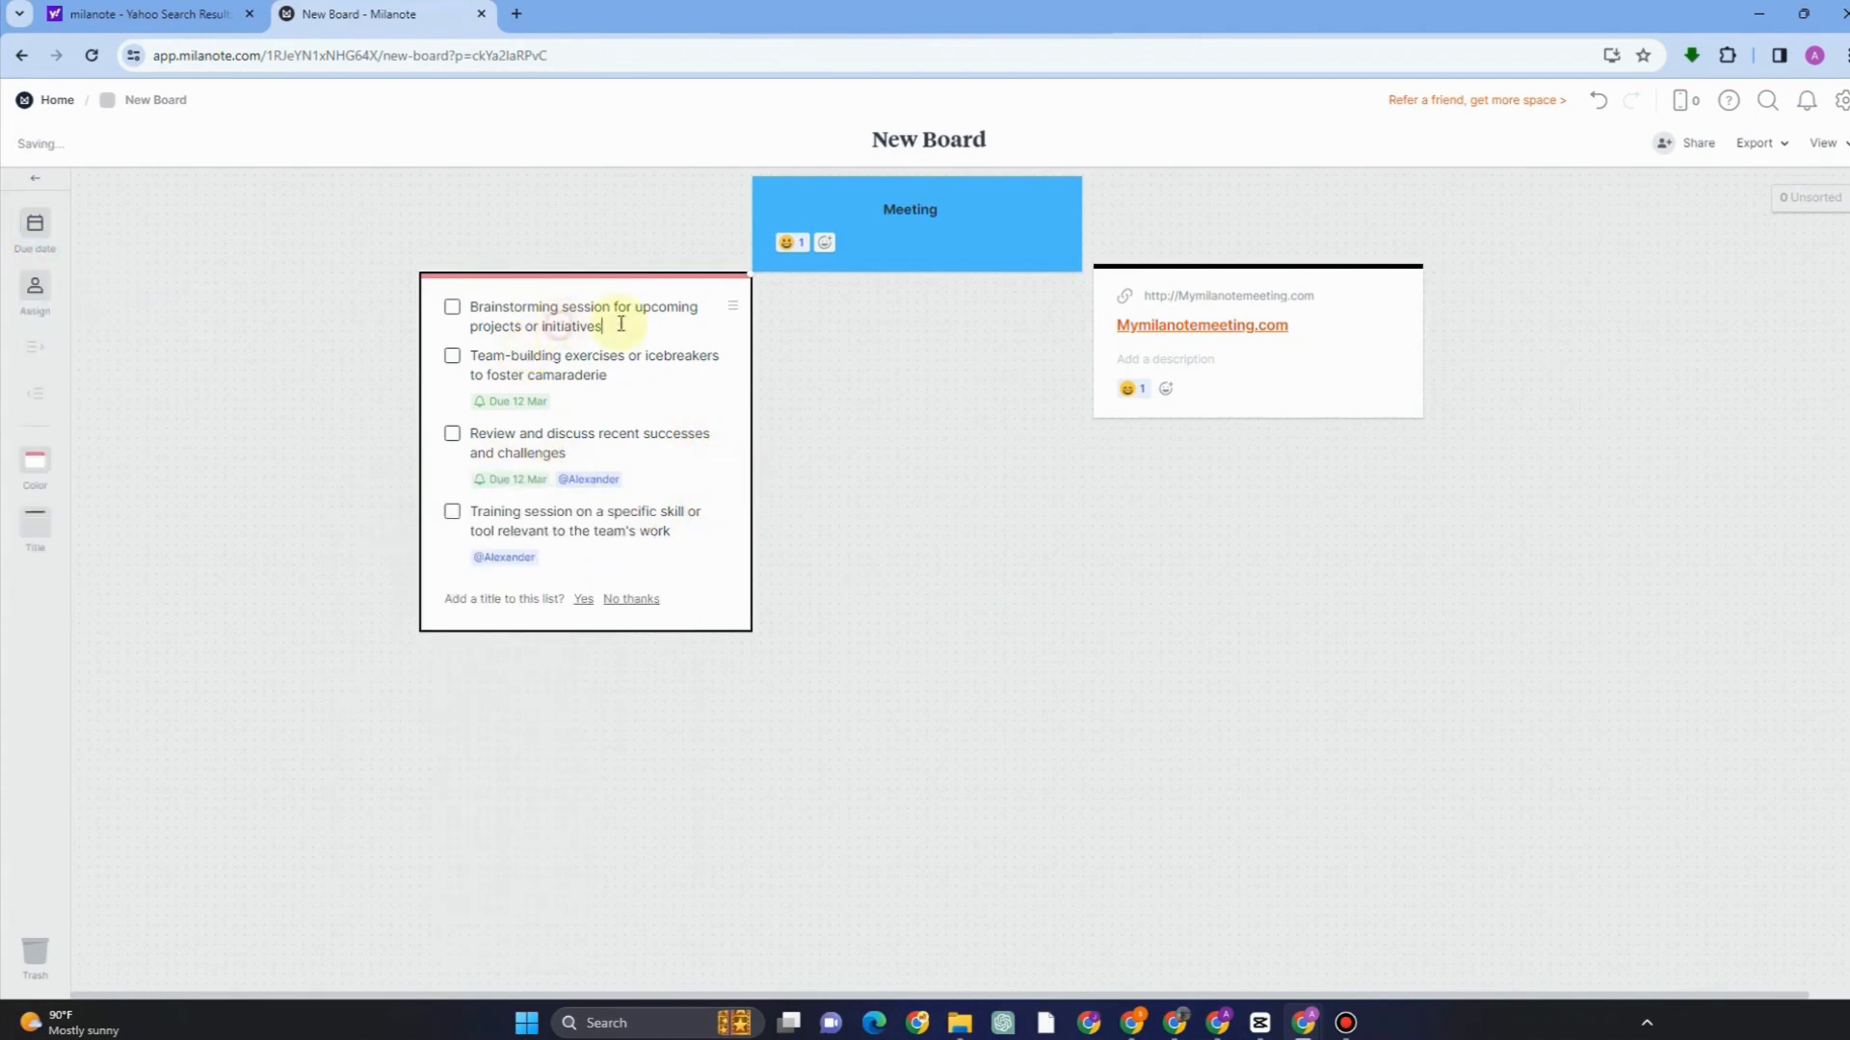
pyautogui.click(51, 236)
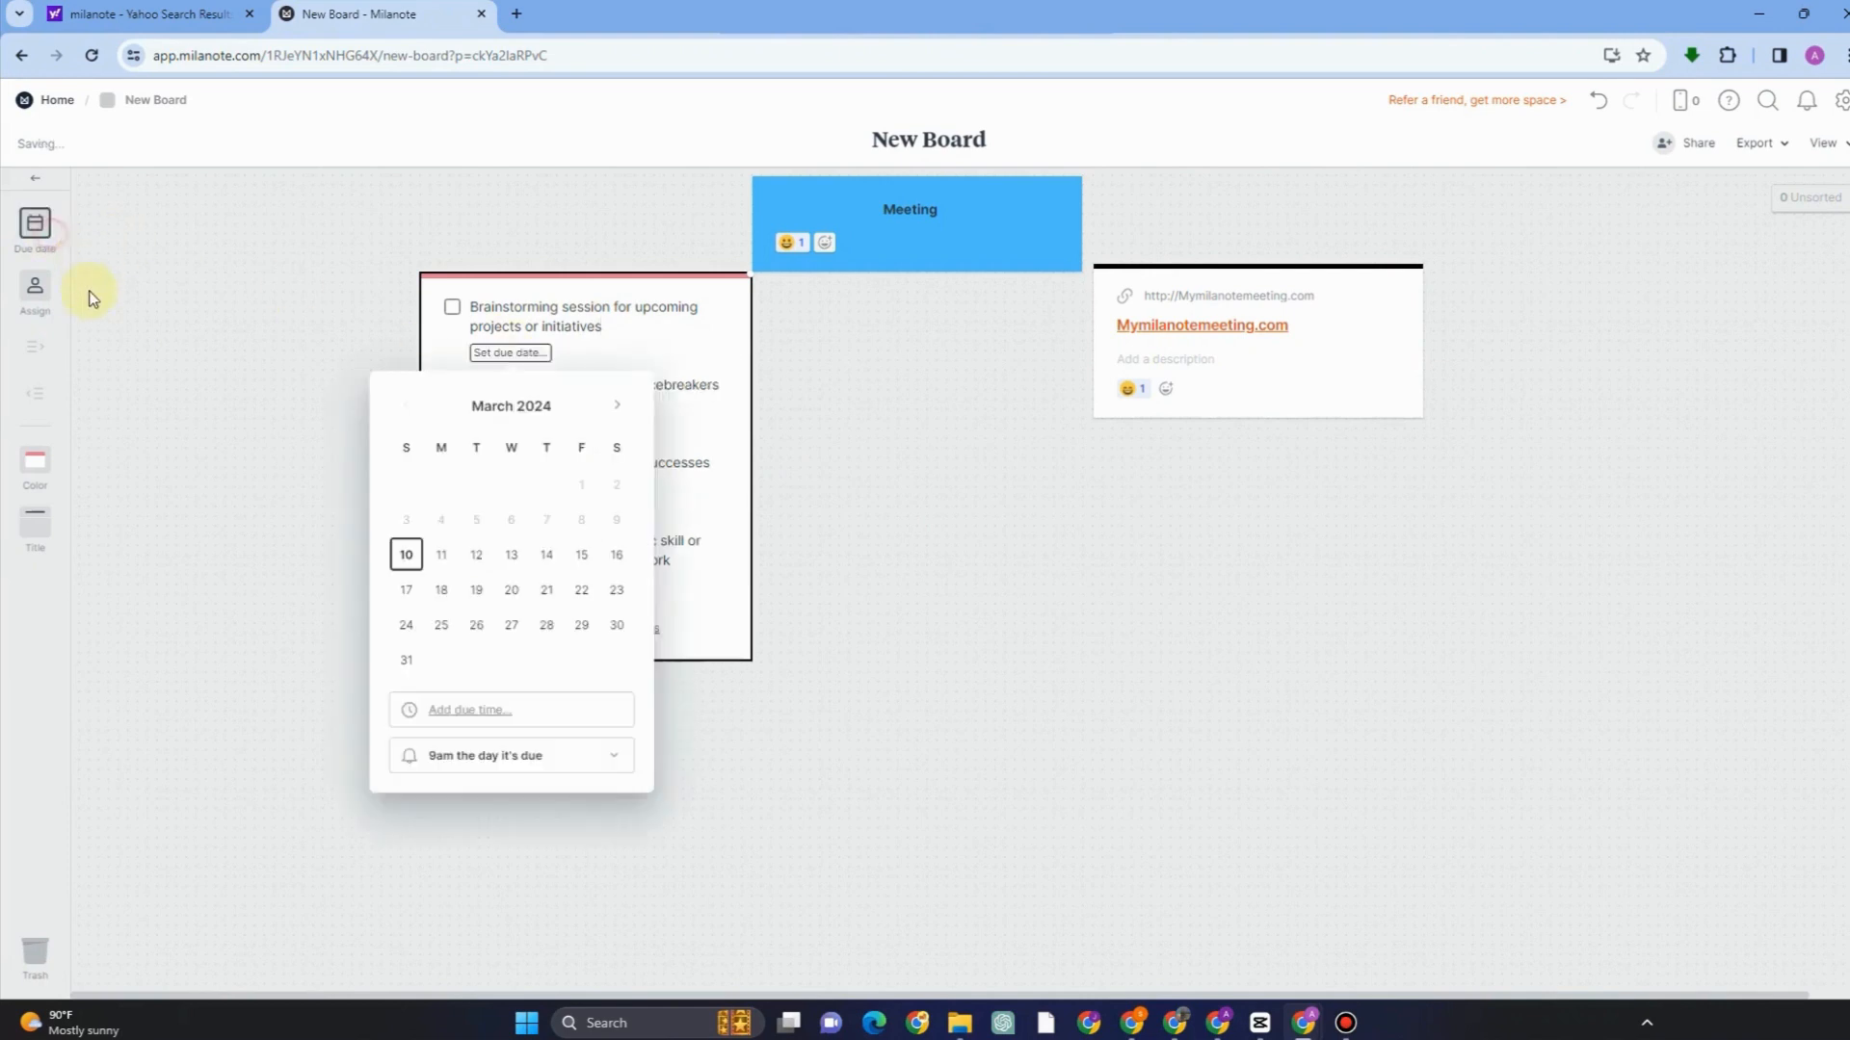
pyautogui.click(476, 626)
pyautogui.click(30, 300)
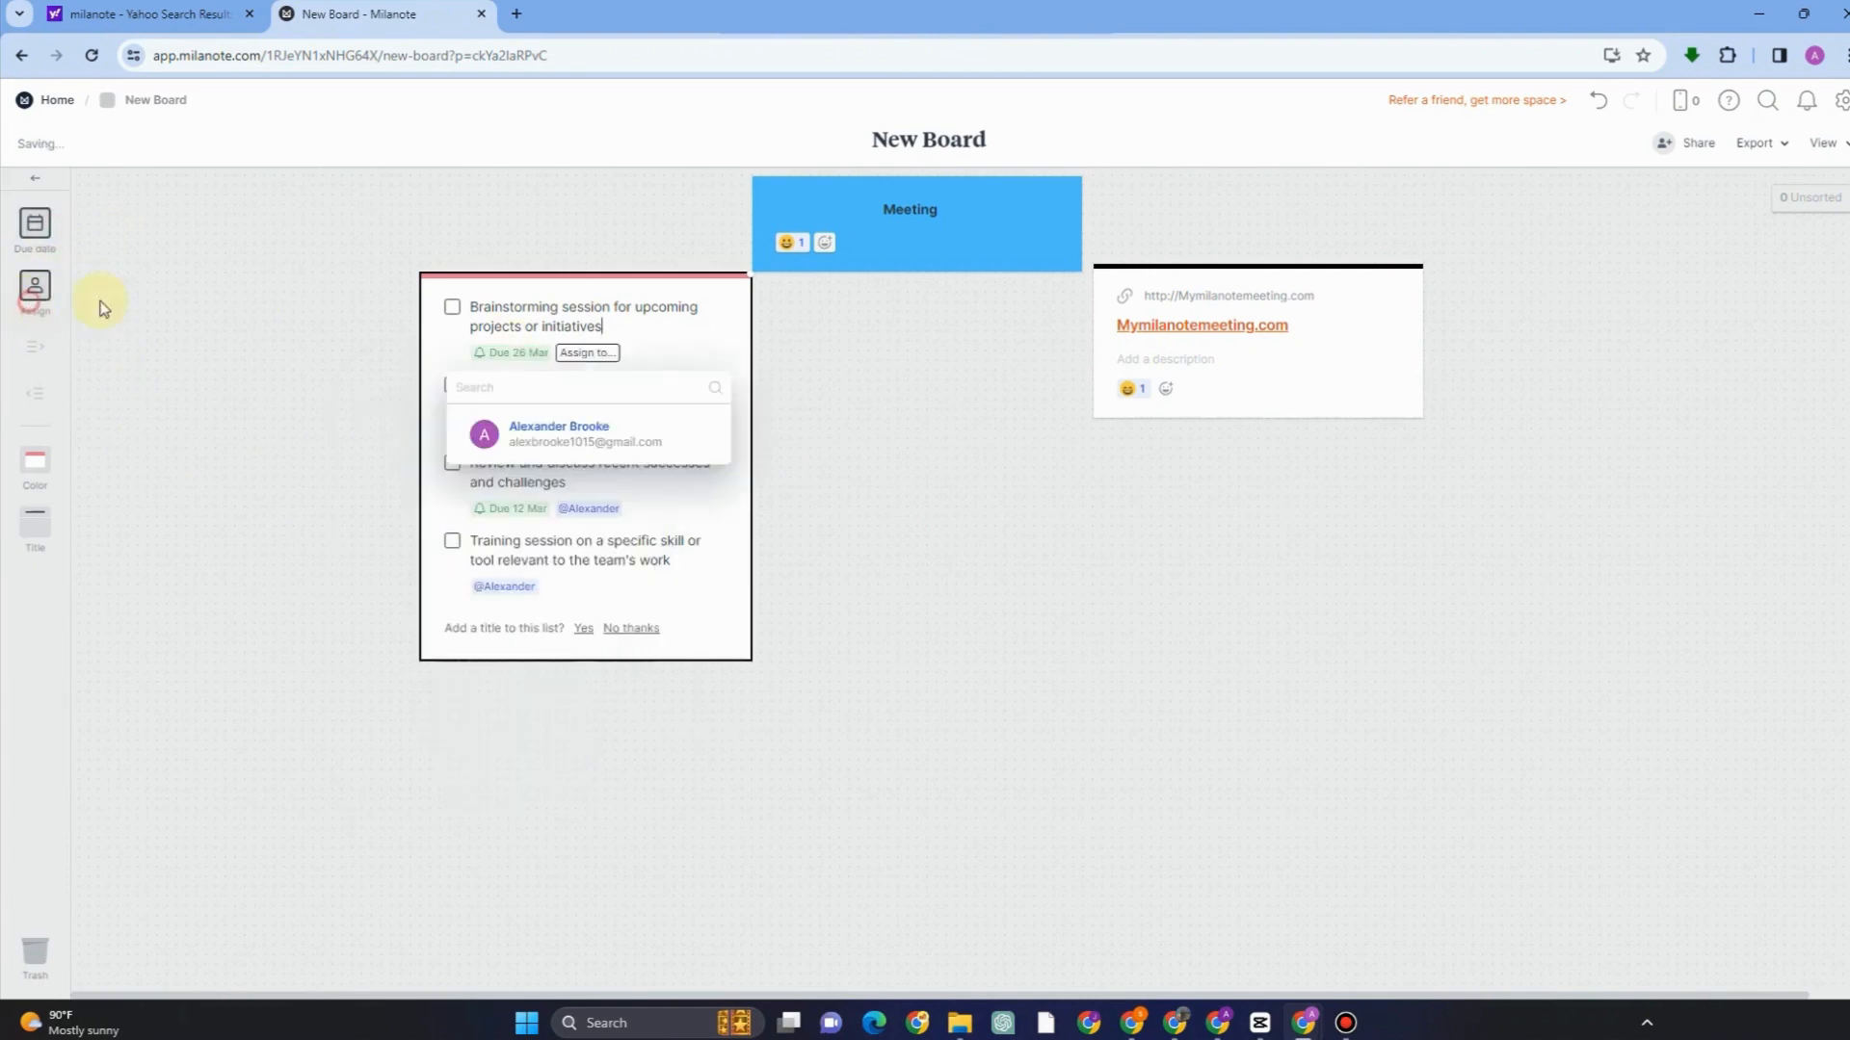
pyautogui.click(491, 433)
pyautogui.click(289, 443)
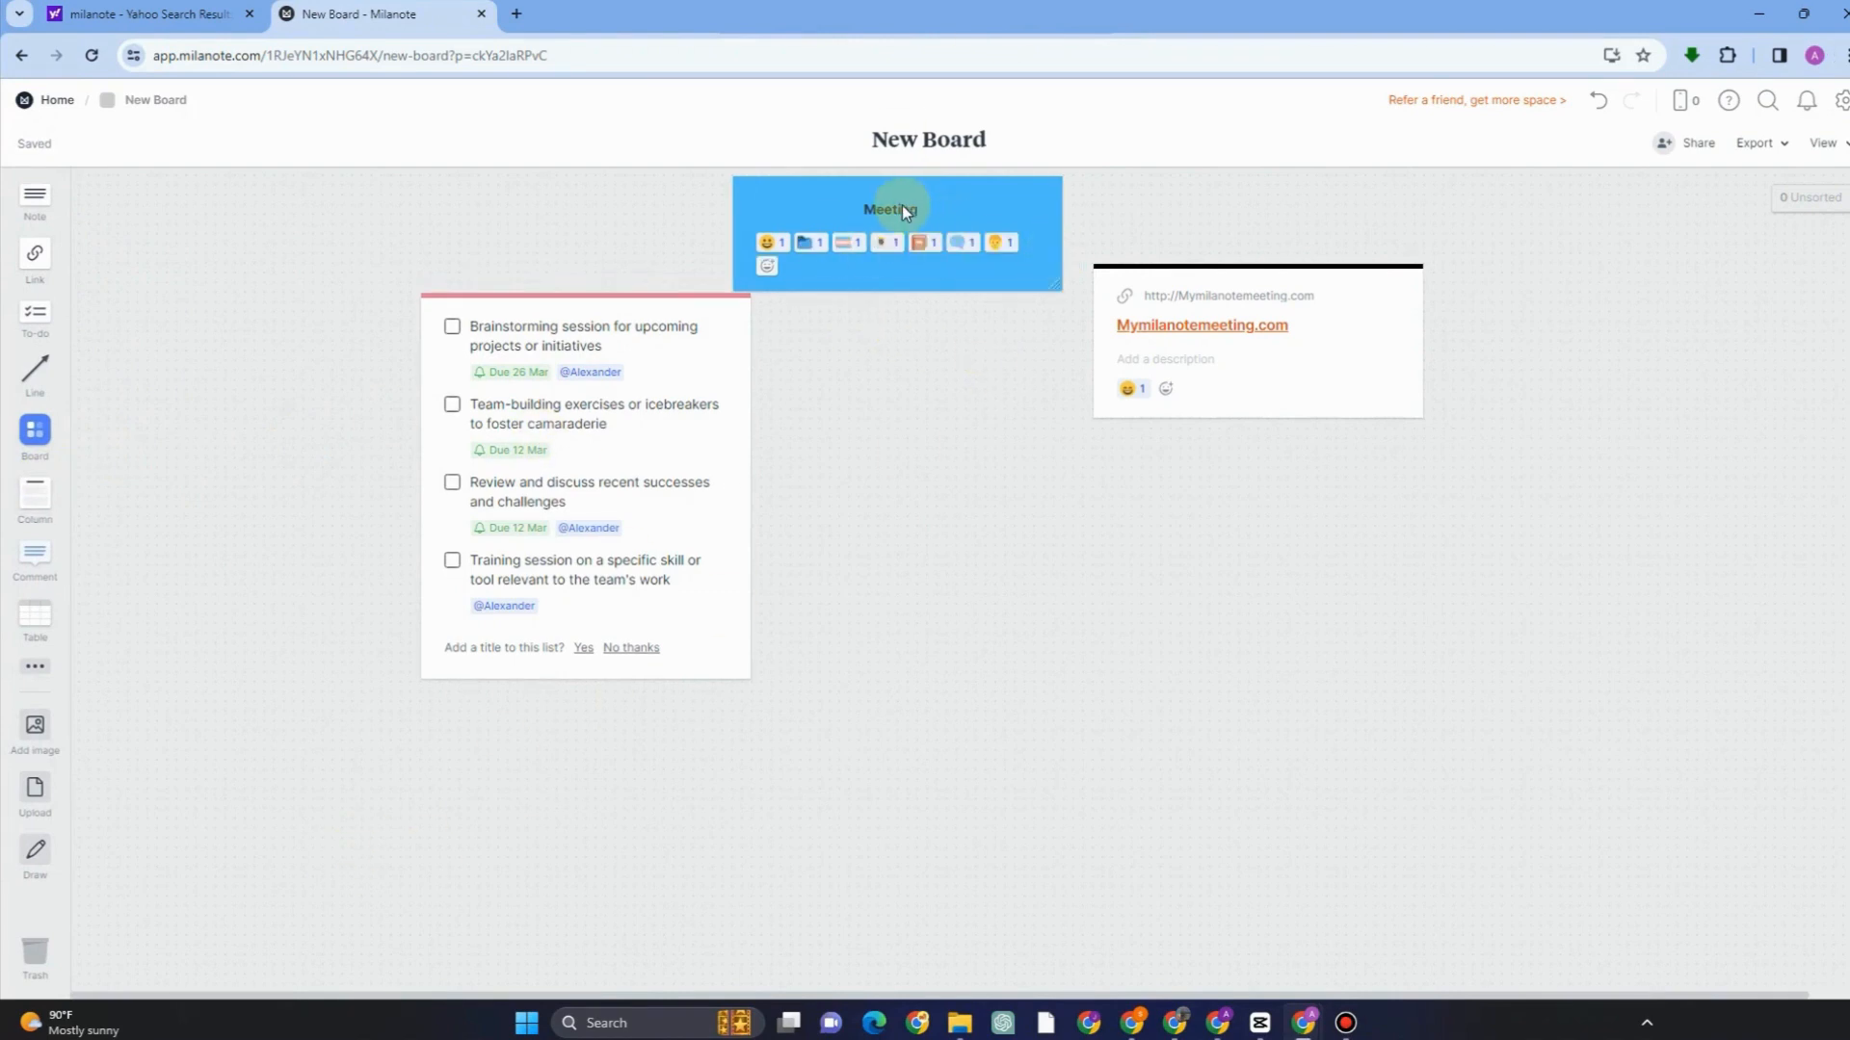
# - Format the note's "Meeting" text as a large heading with a lime-green highlight, and shift the note slightly to the right
pyautogui.doubleClick(904, 210)
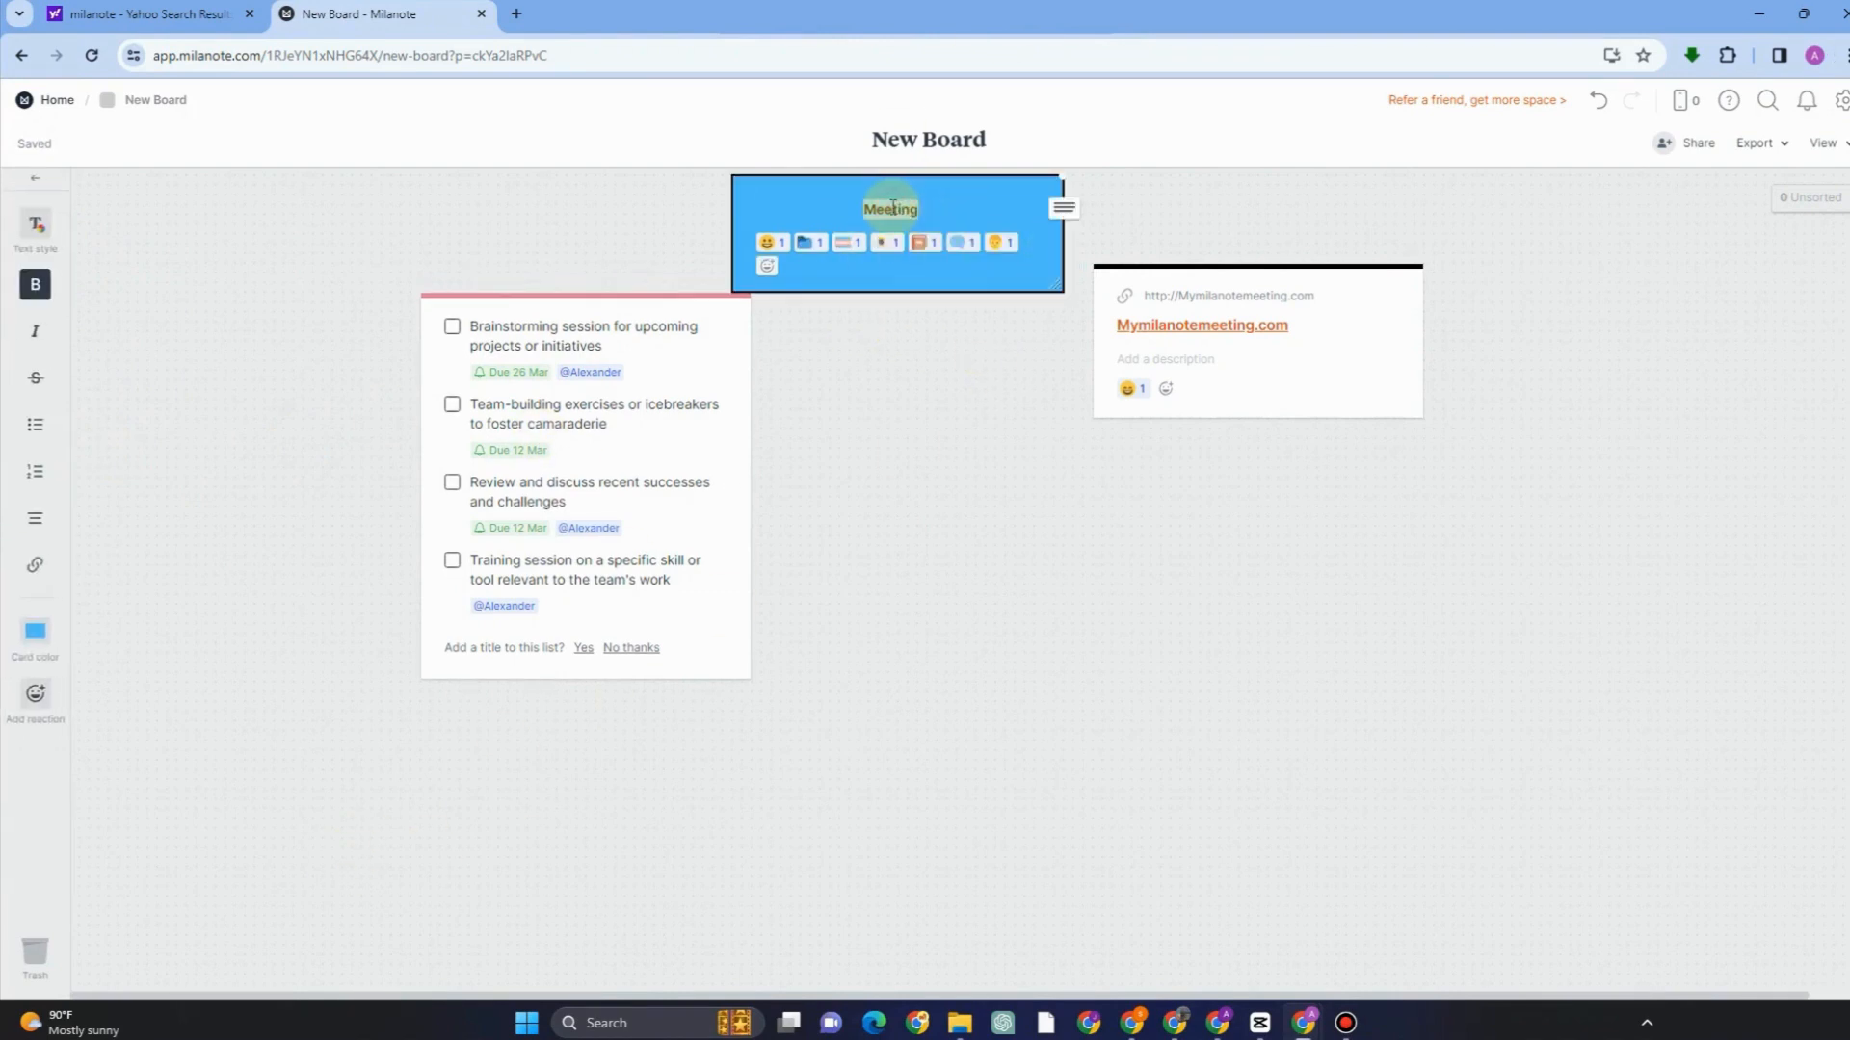
pyautogui.click(37, 226)
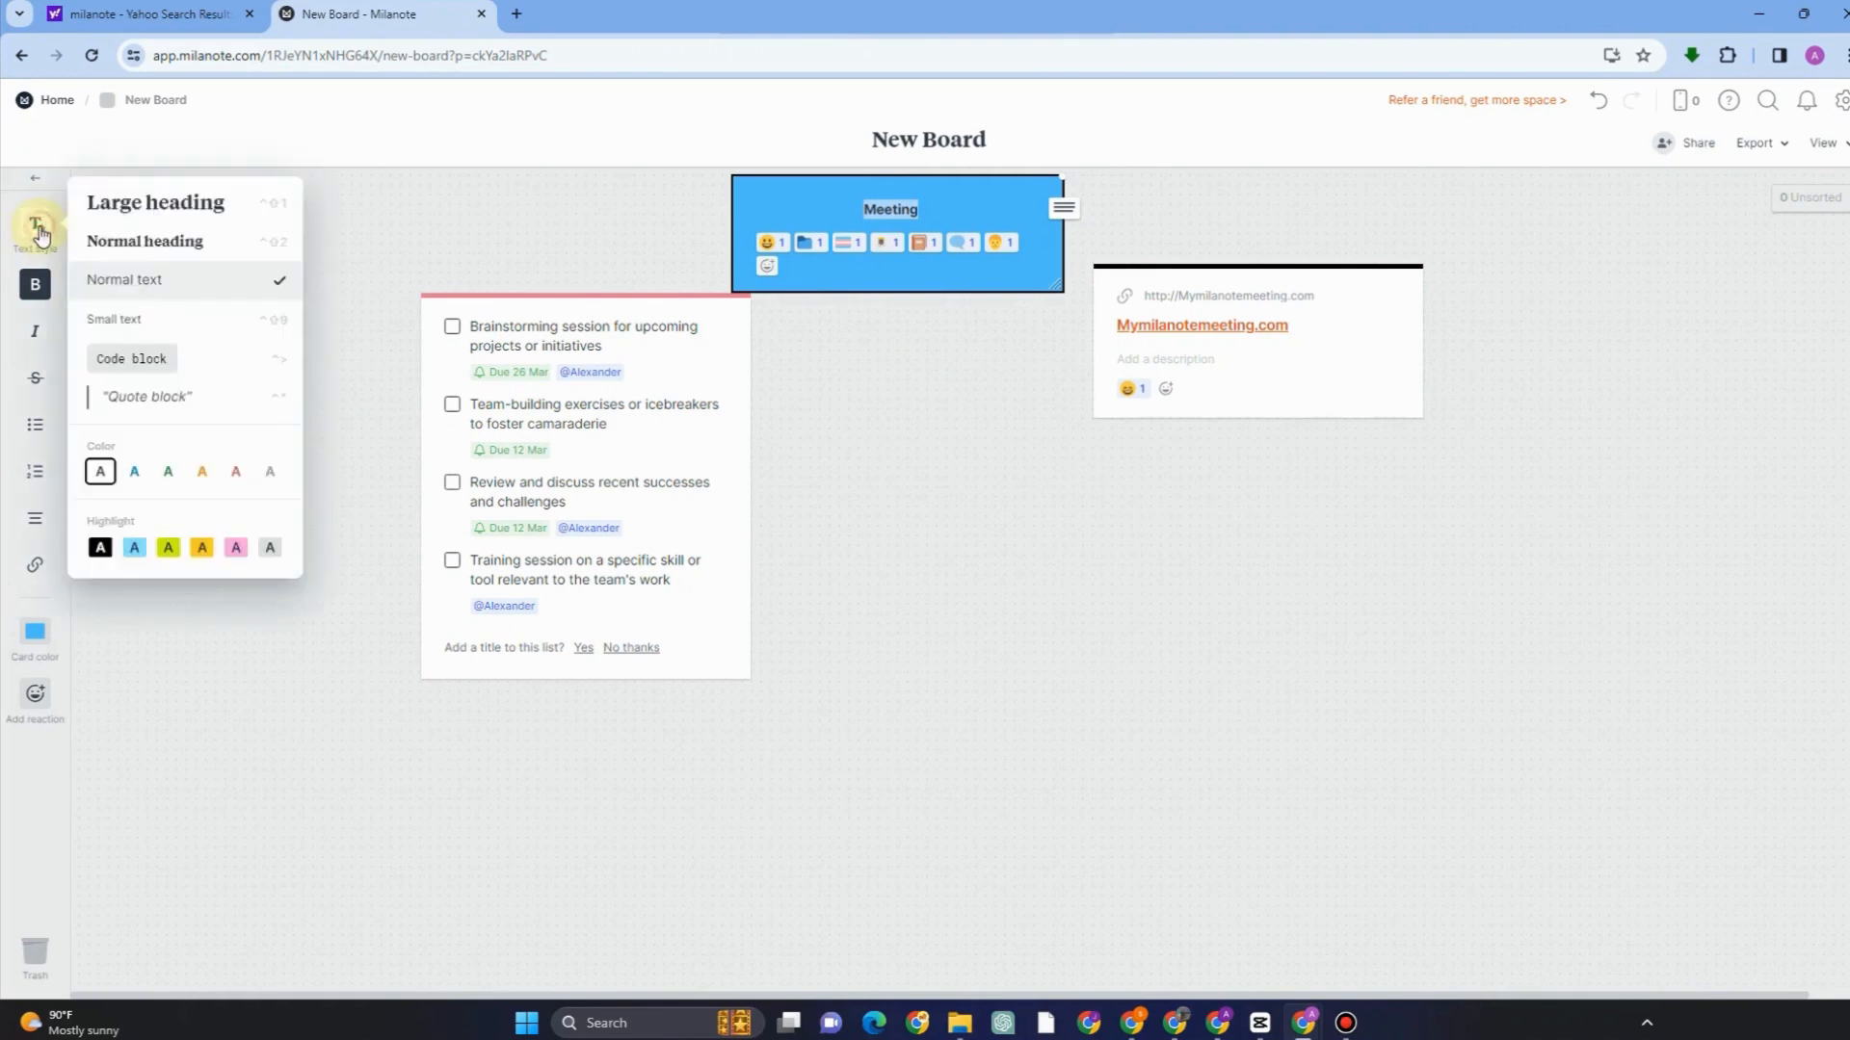
pyautogui.click(165, 220)
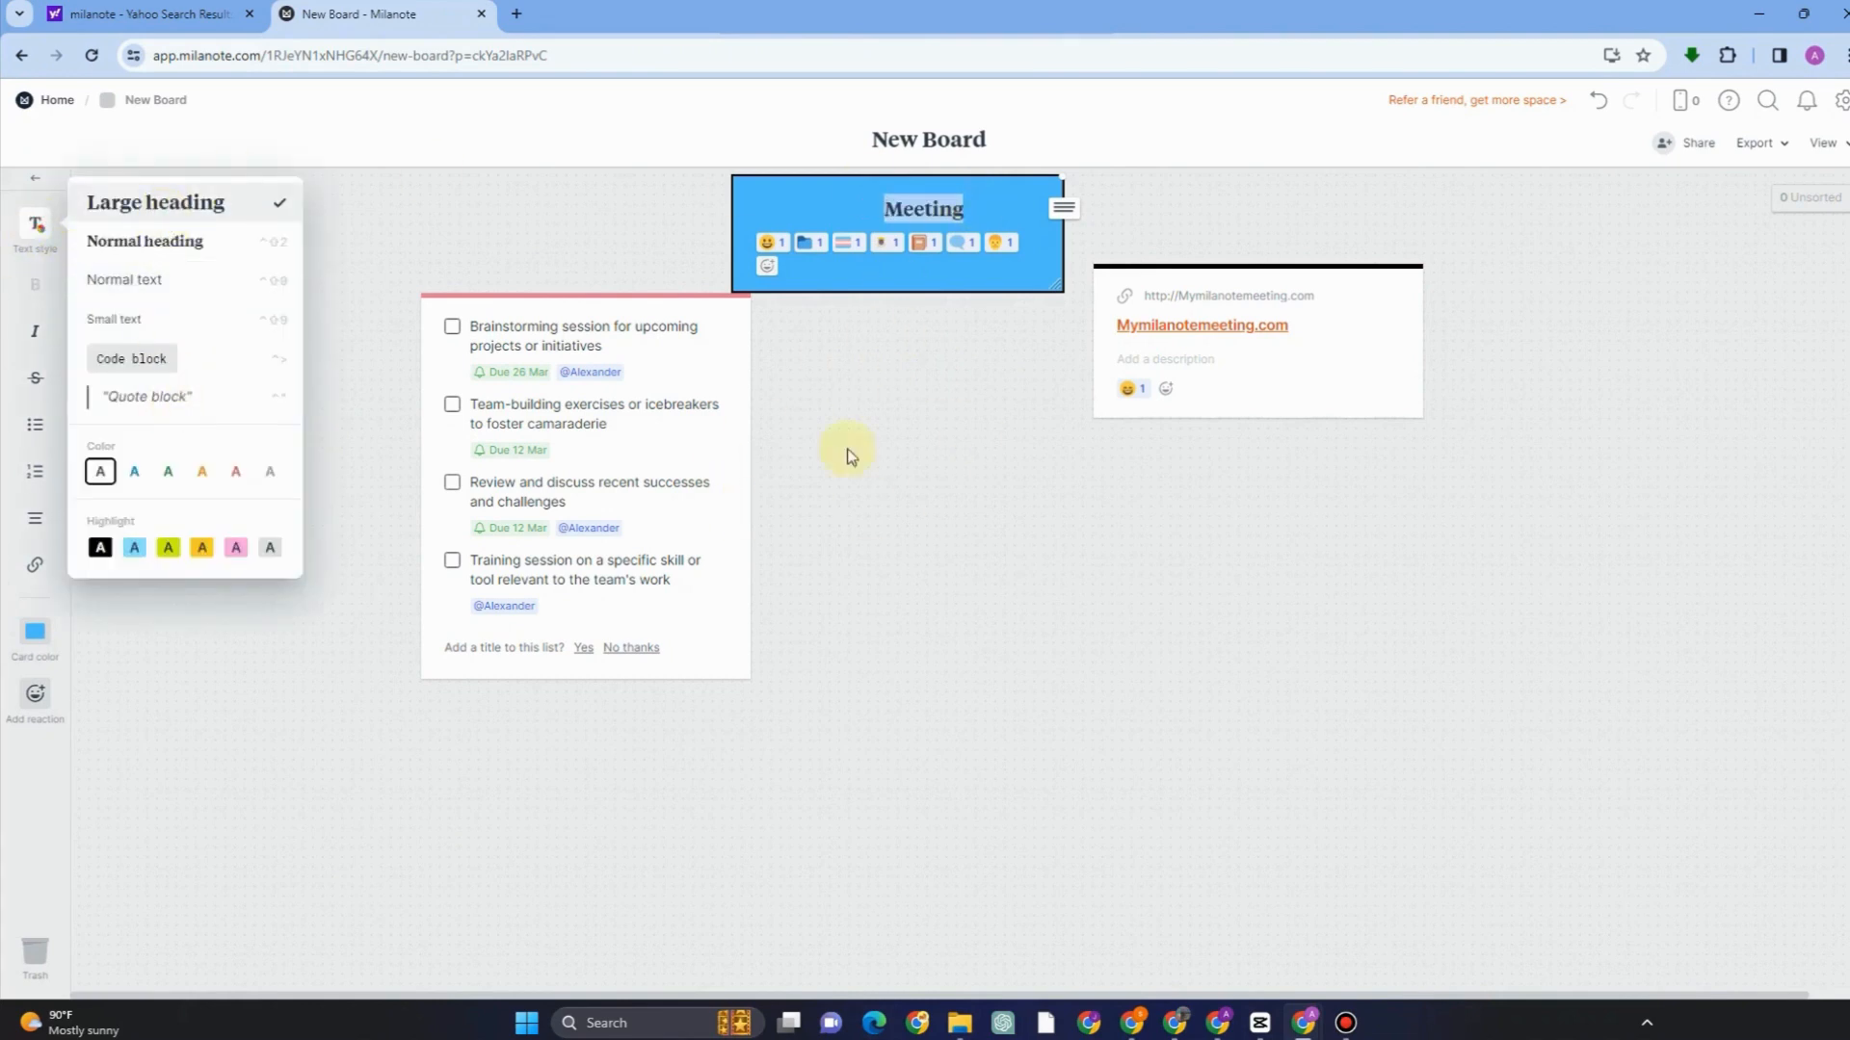
pyautogui.click(167, 547)
pyautogui.click(872, 416)
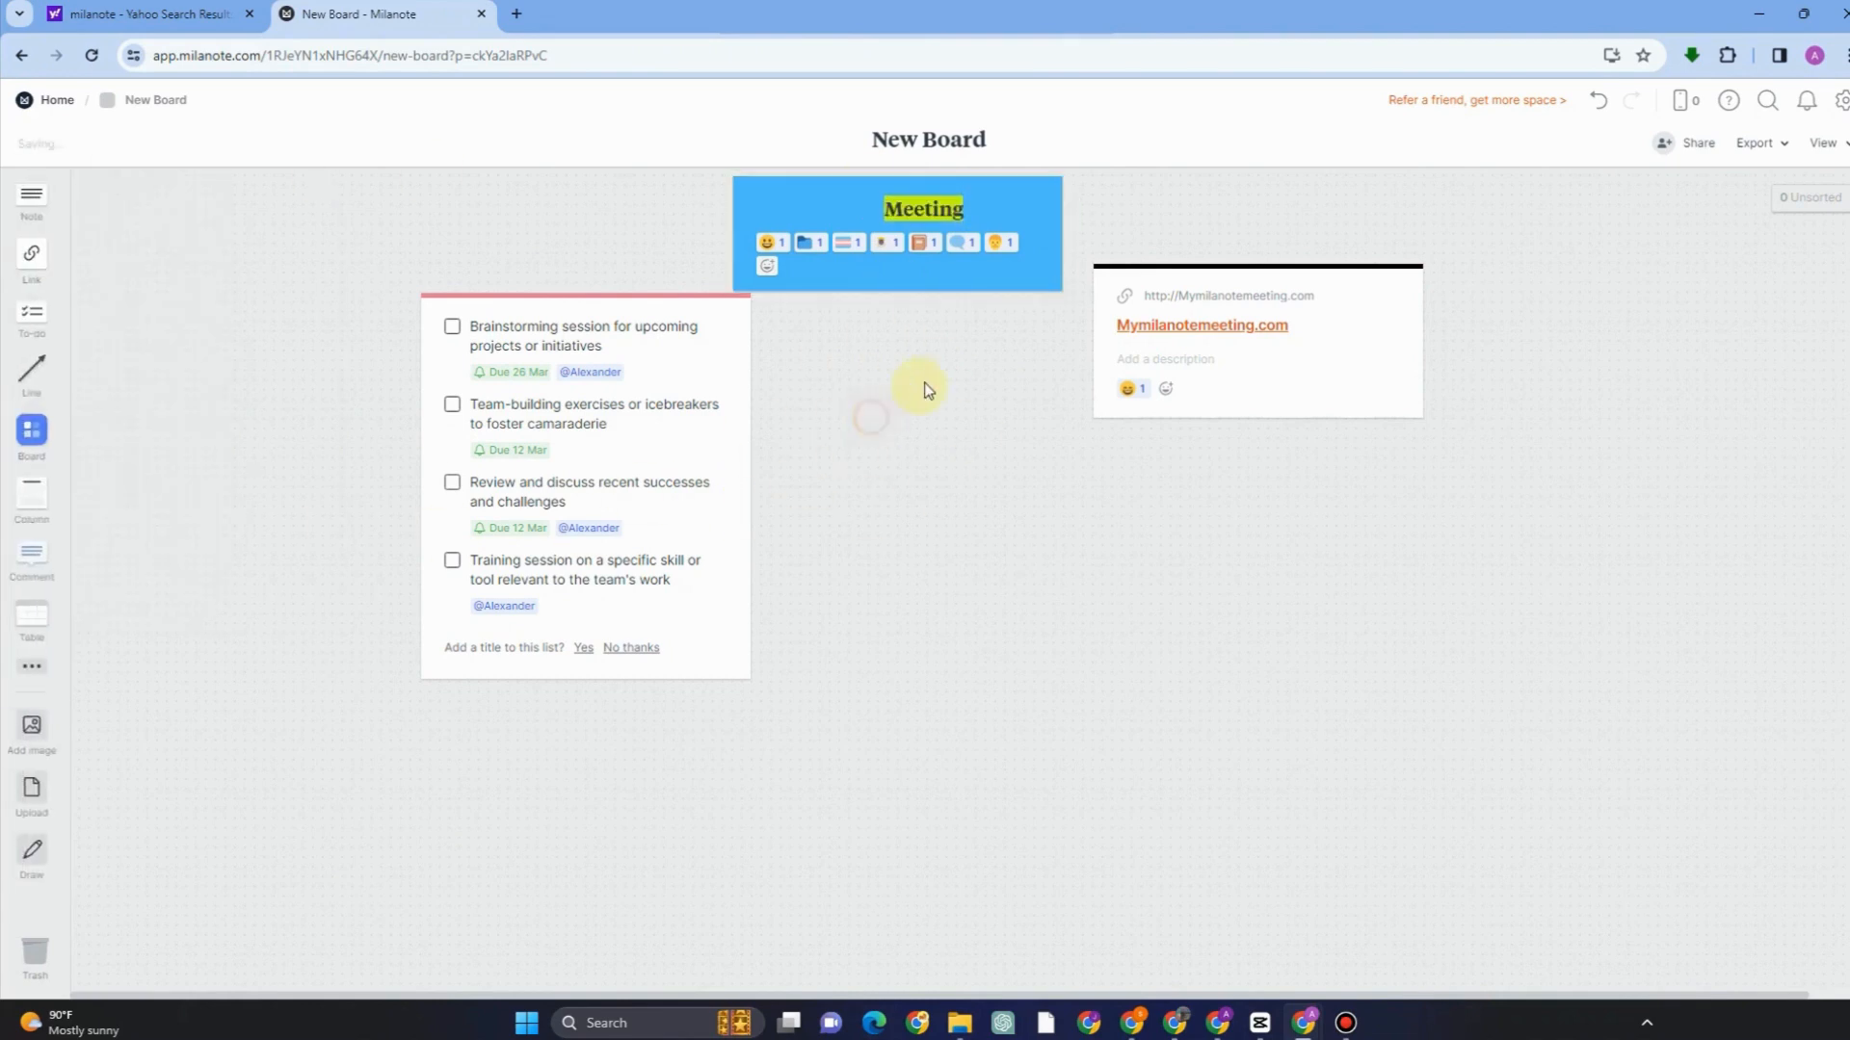
pyautogui.moveTo(1029, 268); pyautogui.dragTo(1057, 270)
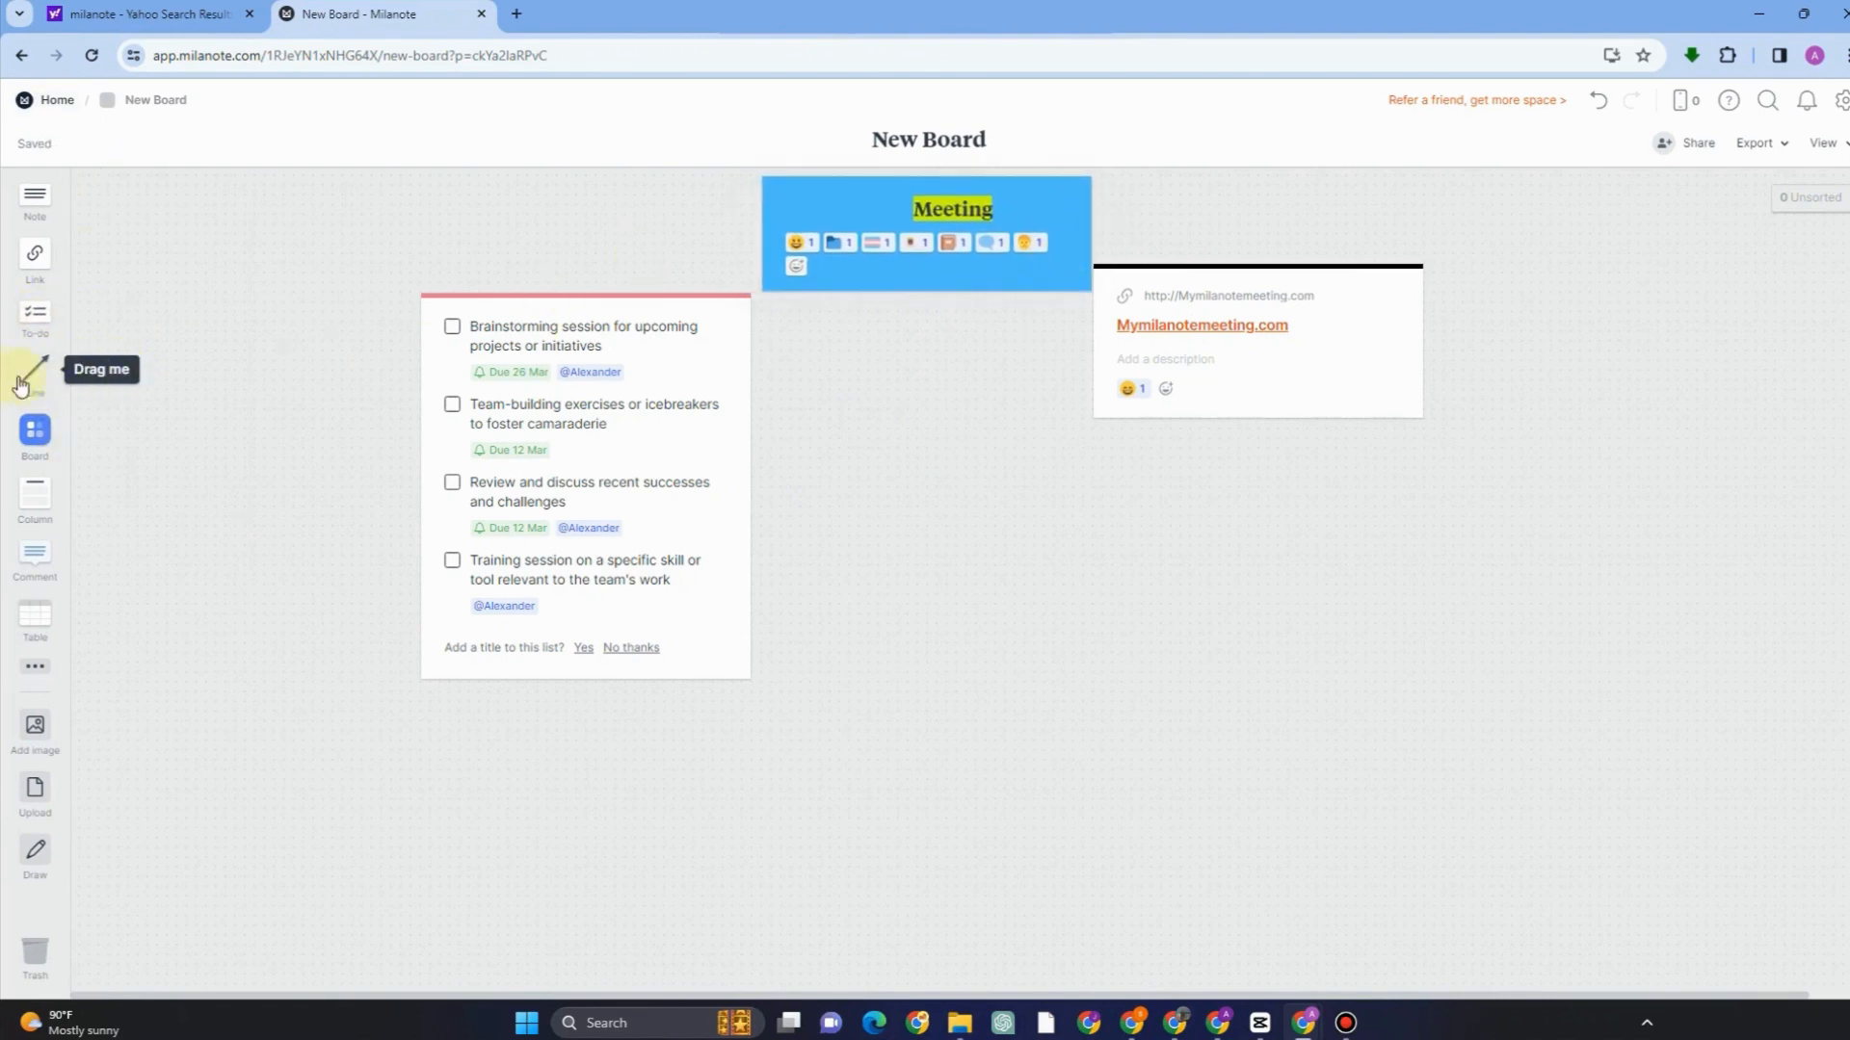
# - Add an arrow line running from the Meeting note to the to-do list
pyautogui.moveTo(19, 385); pyautogui.dragTo(900, 457)
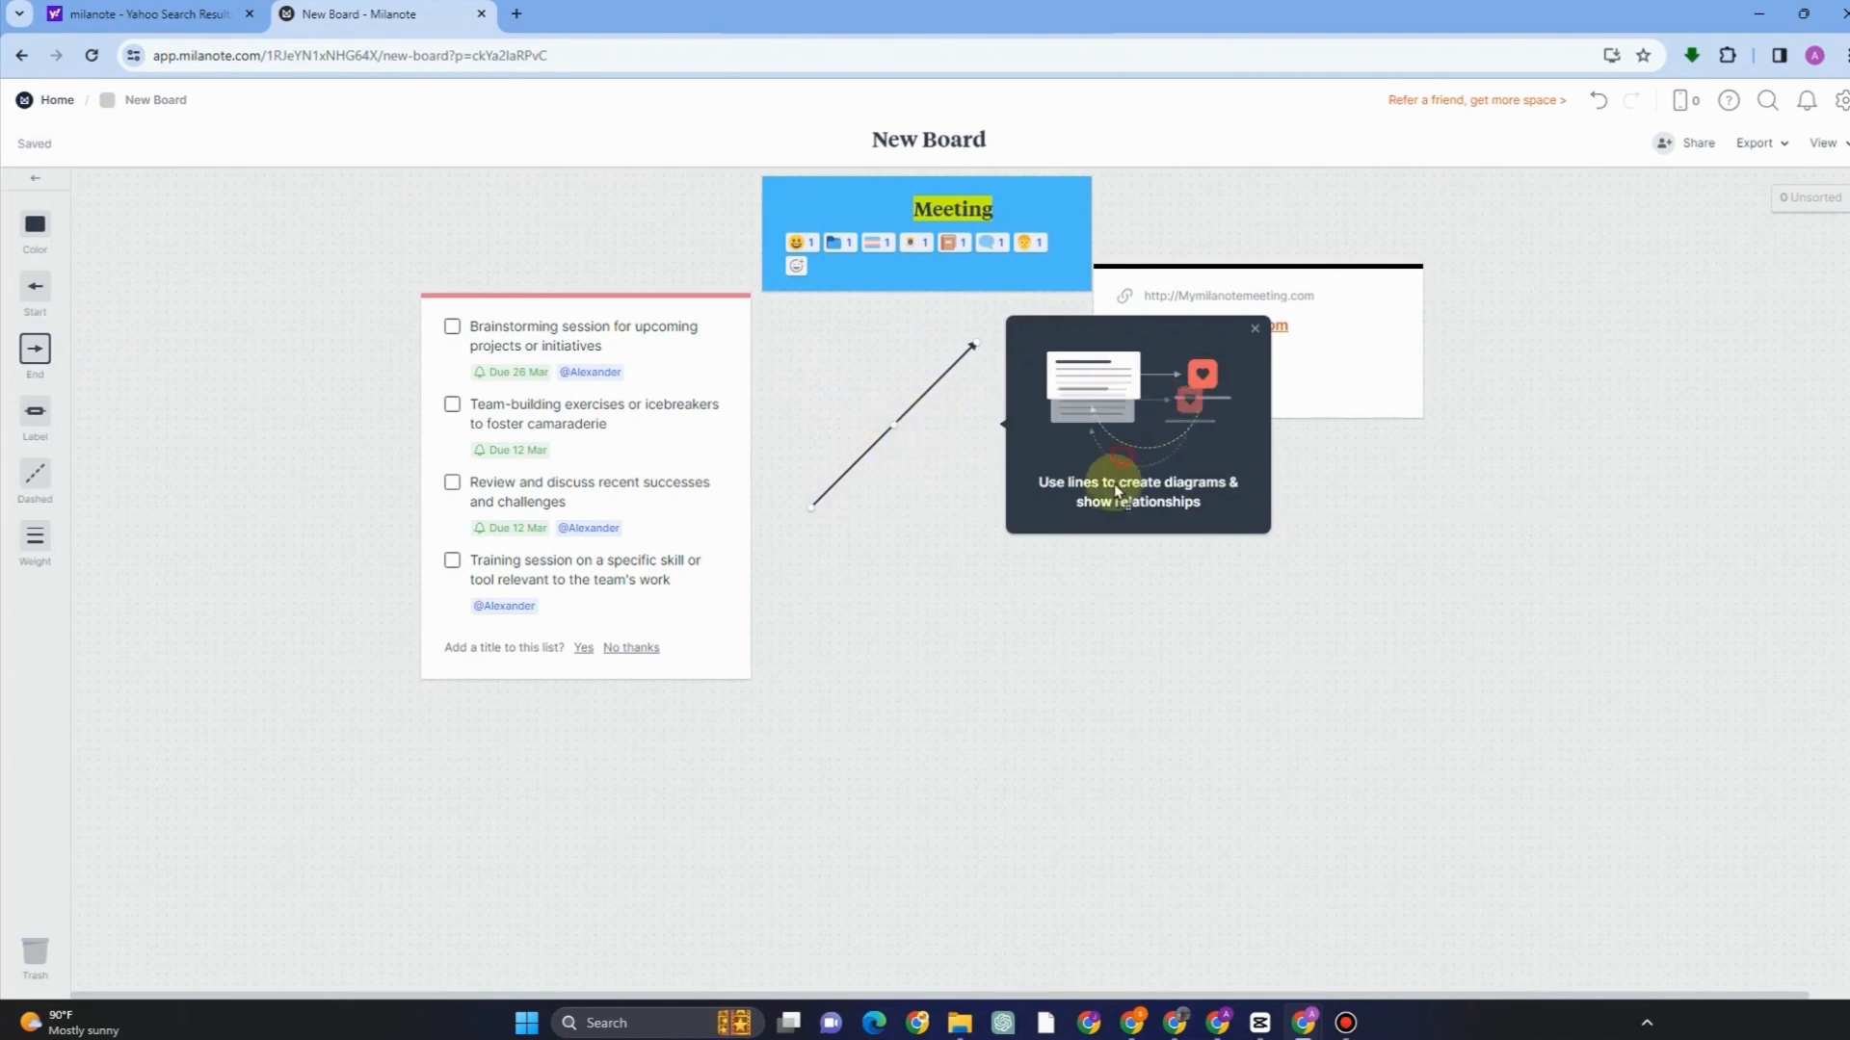
pyautogui.moveTo(895, 421); pyautogui.dragTo(858, 322)
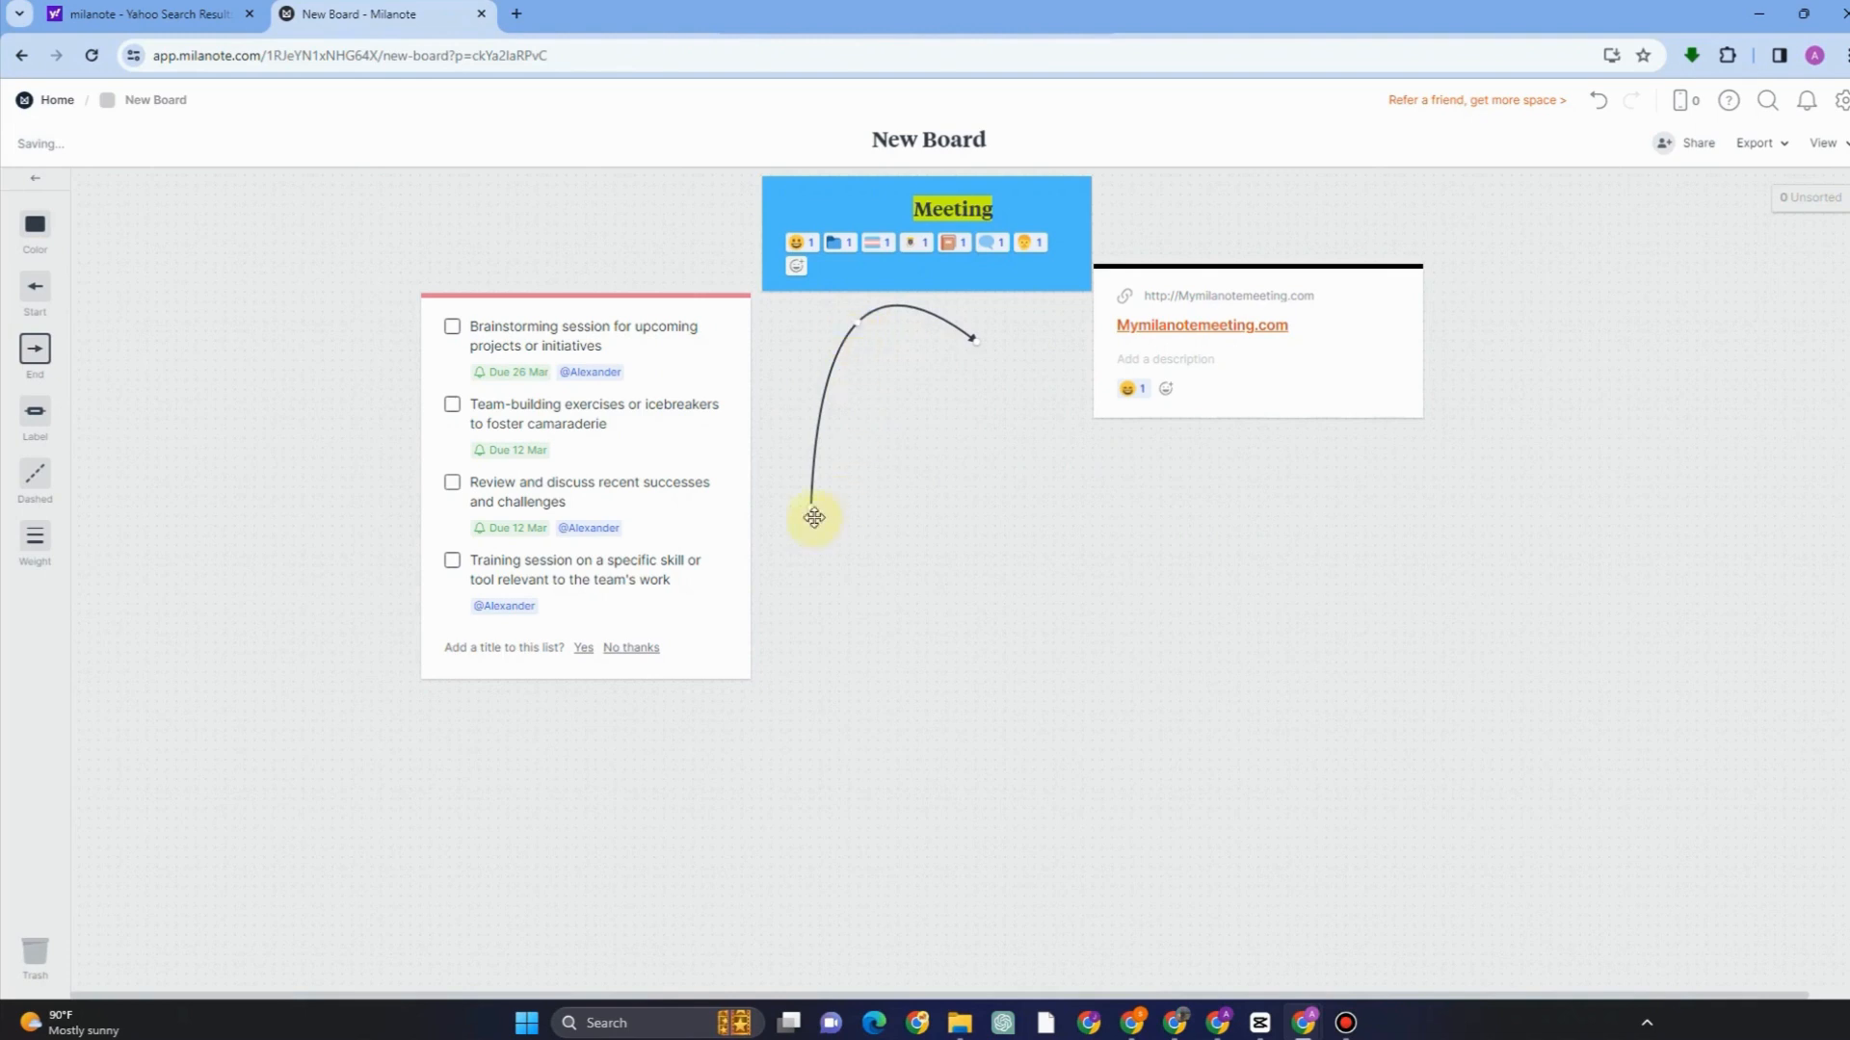
pyautogui.moveTo(814, 518); pyautogui.dragTo(1031, 247)
pyautogui.moveTo(983, 342); pyautogui.dragTo(745, 345)
pyautogui.moveTo(761, 457); pyautogui.dragTo(786, 346)
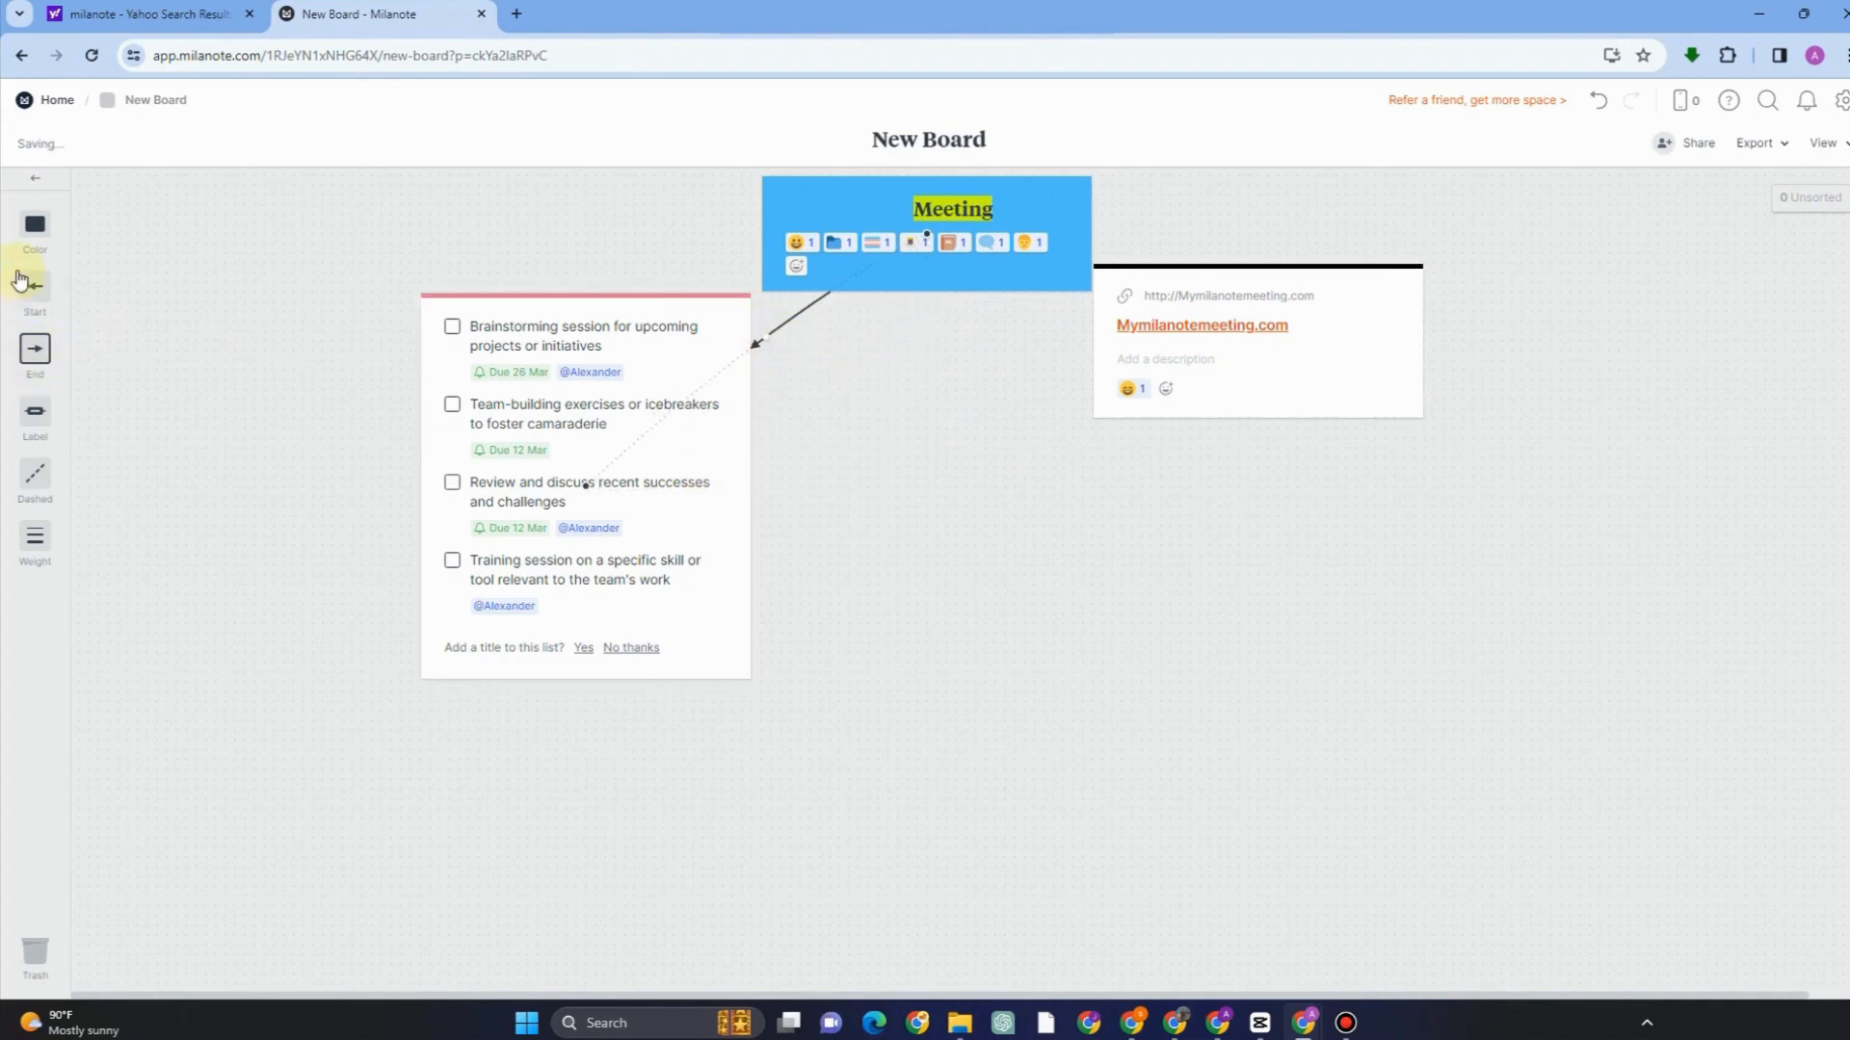
# - Give the arrow the heaviest line weight and a red color, and bend it down to the lower part of the to-do list
pyautogui.click(39, 537)
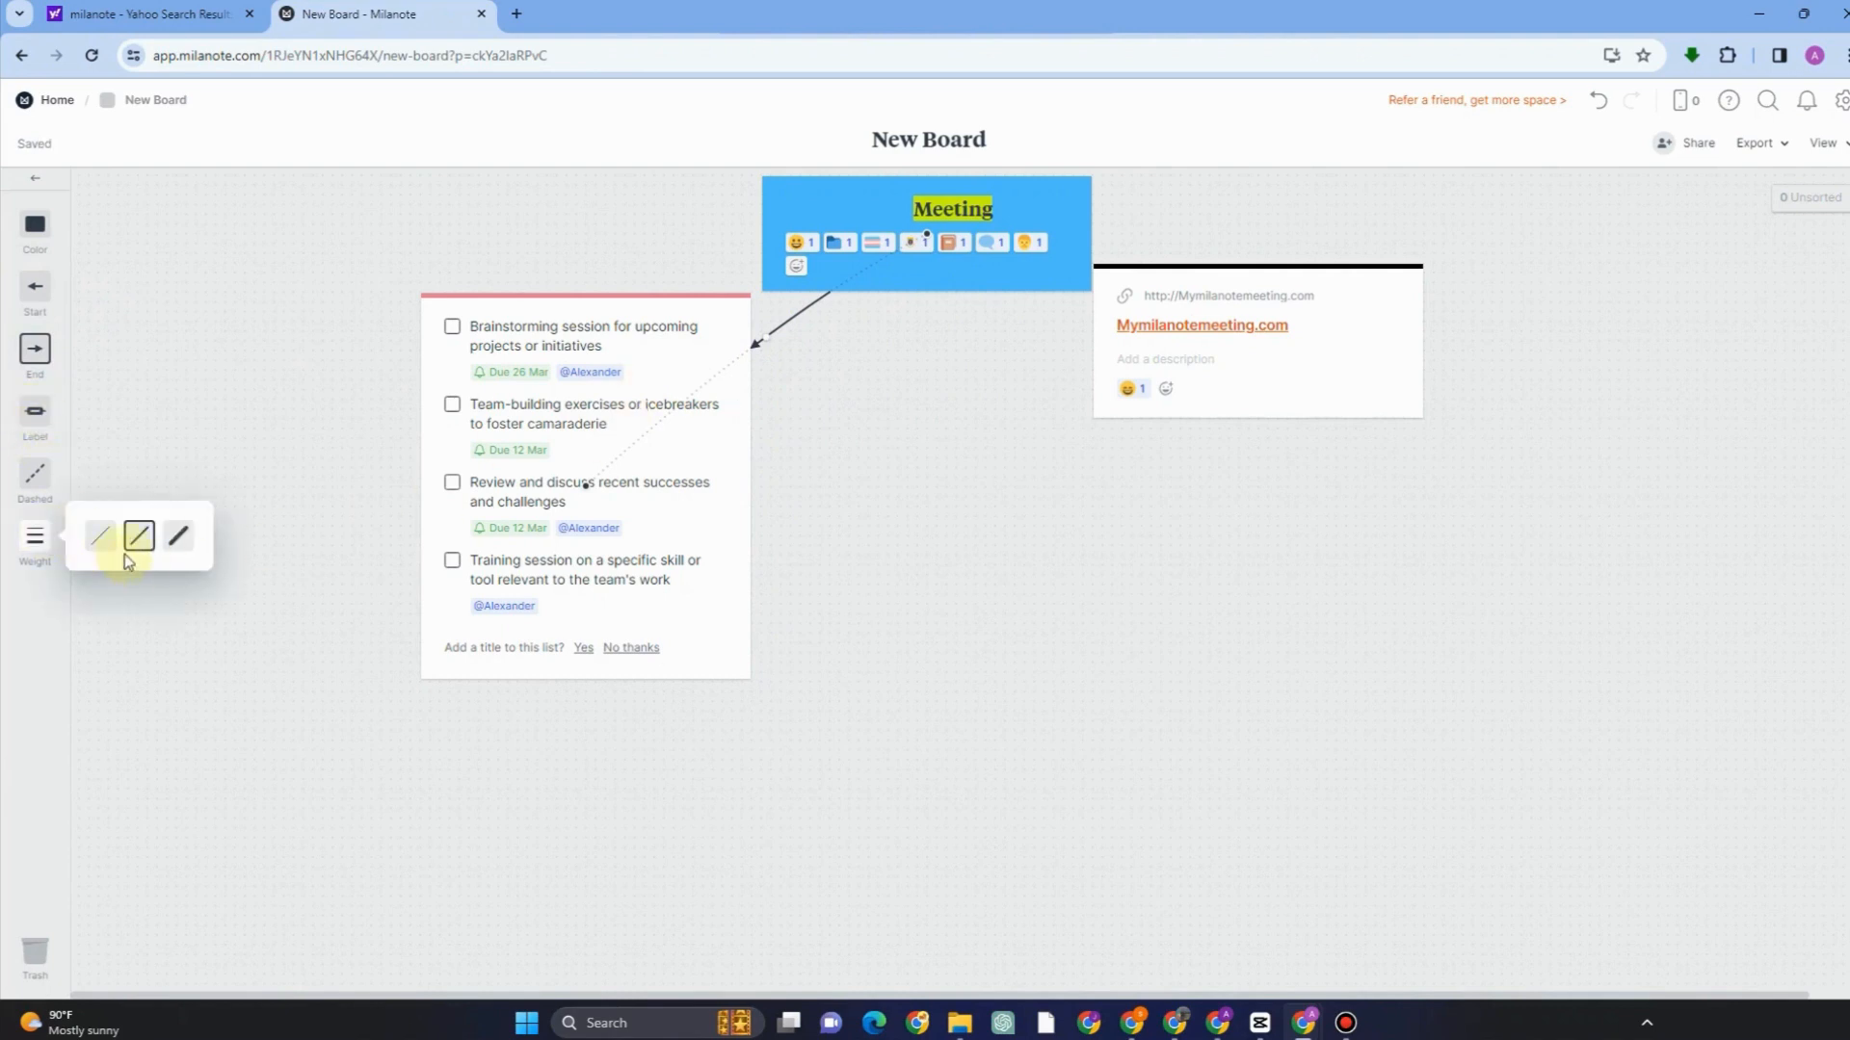
pyautogui.click(178, 535)
pyautogui.click(34, 225)
pyautogui.click(163, 238)
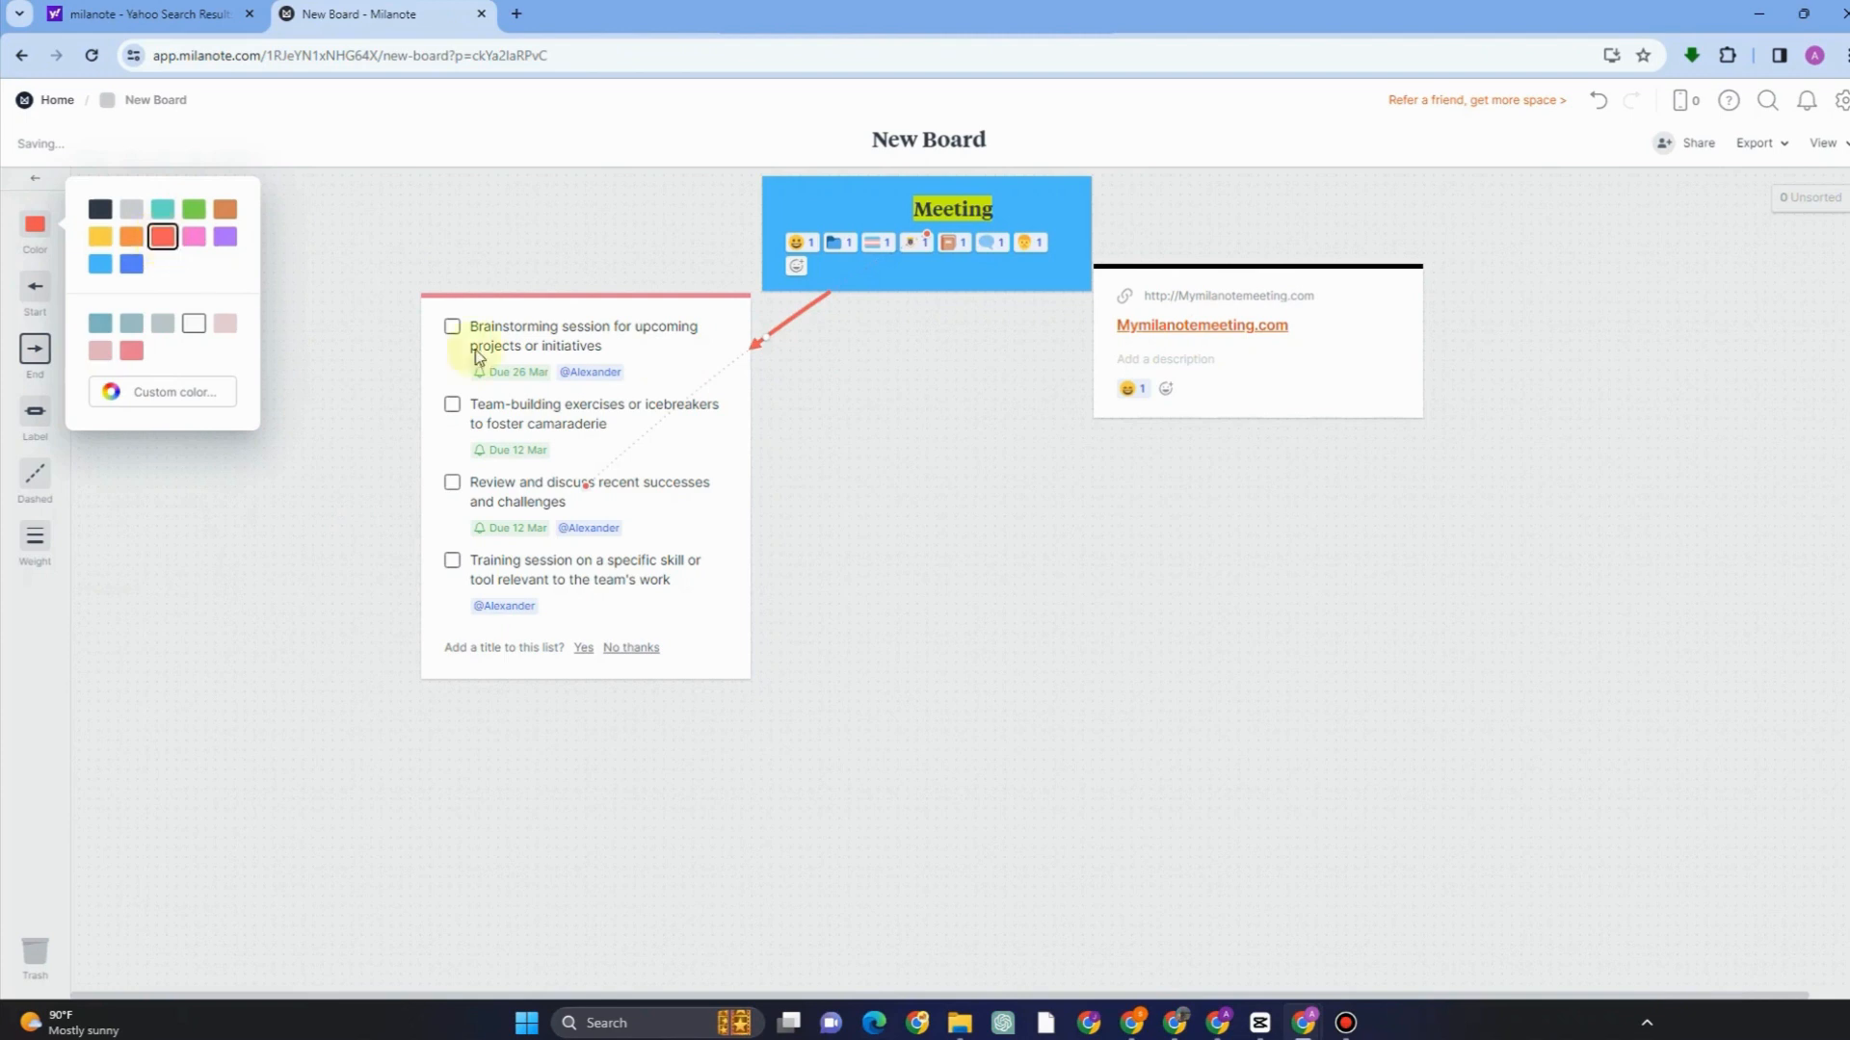
pyautogui.moveTo(757, 345); pyautogui.dragTo(785, 627)
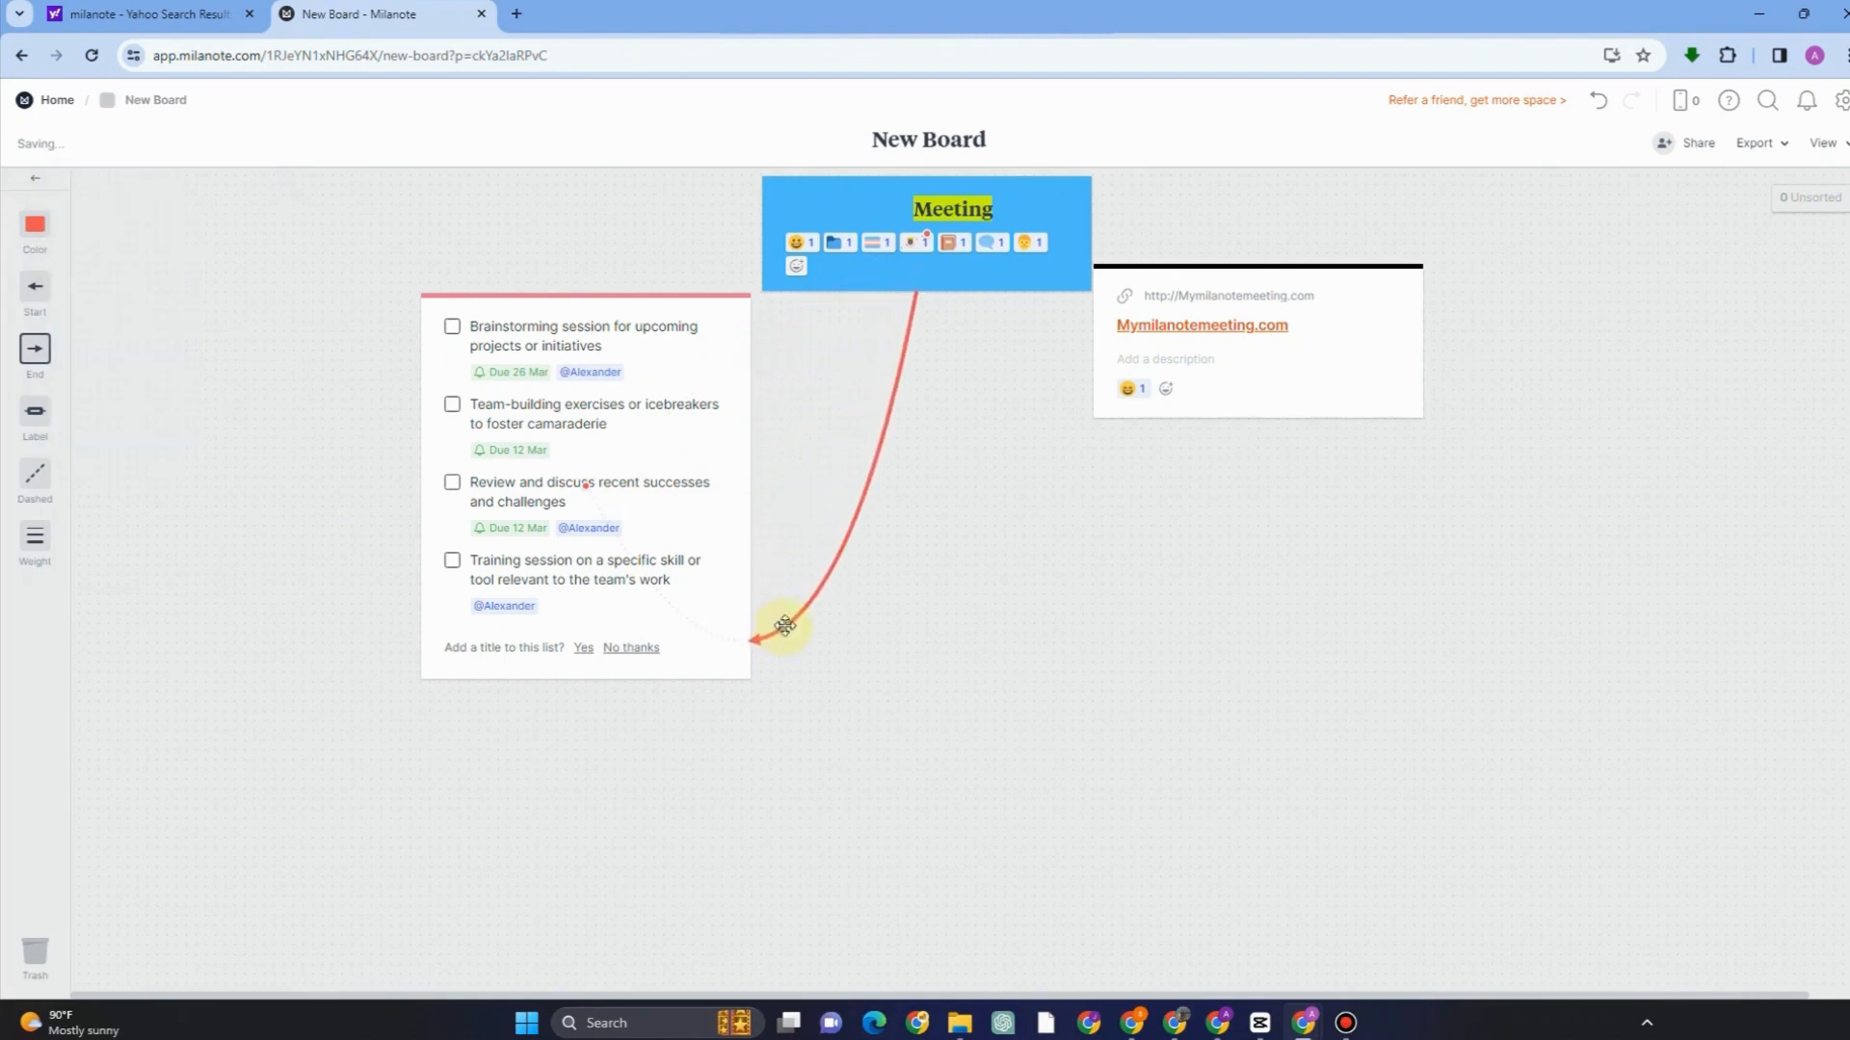
# - Add a second red arrow from the Meeting note toward the empty area under the link card, and reposition the note
pyautogui.rightClick(844, 553)
pyautogui.click(888, 601)
pyautogui.moveTo(896, 417); pyautogui.dragTo(856, 436)
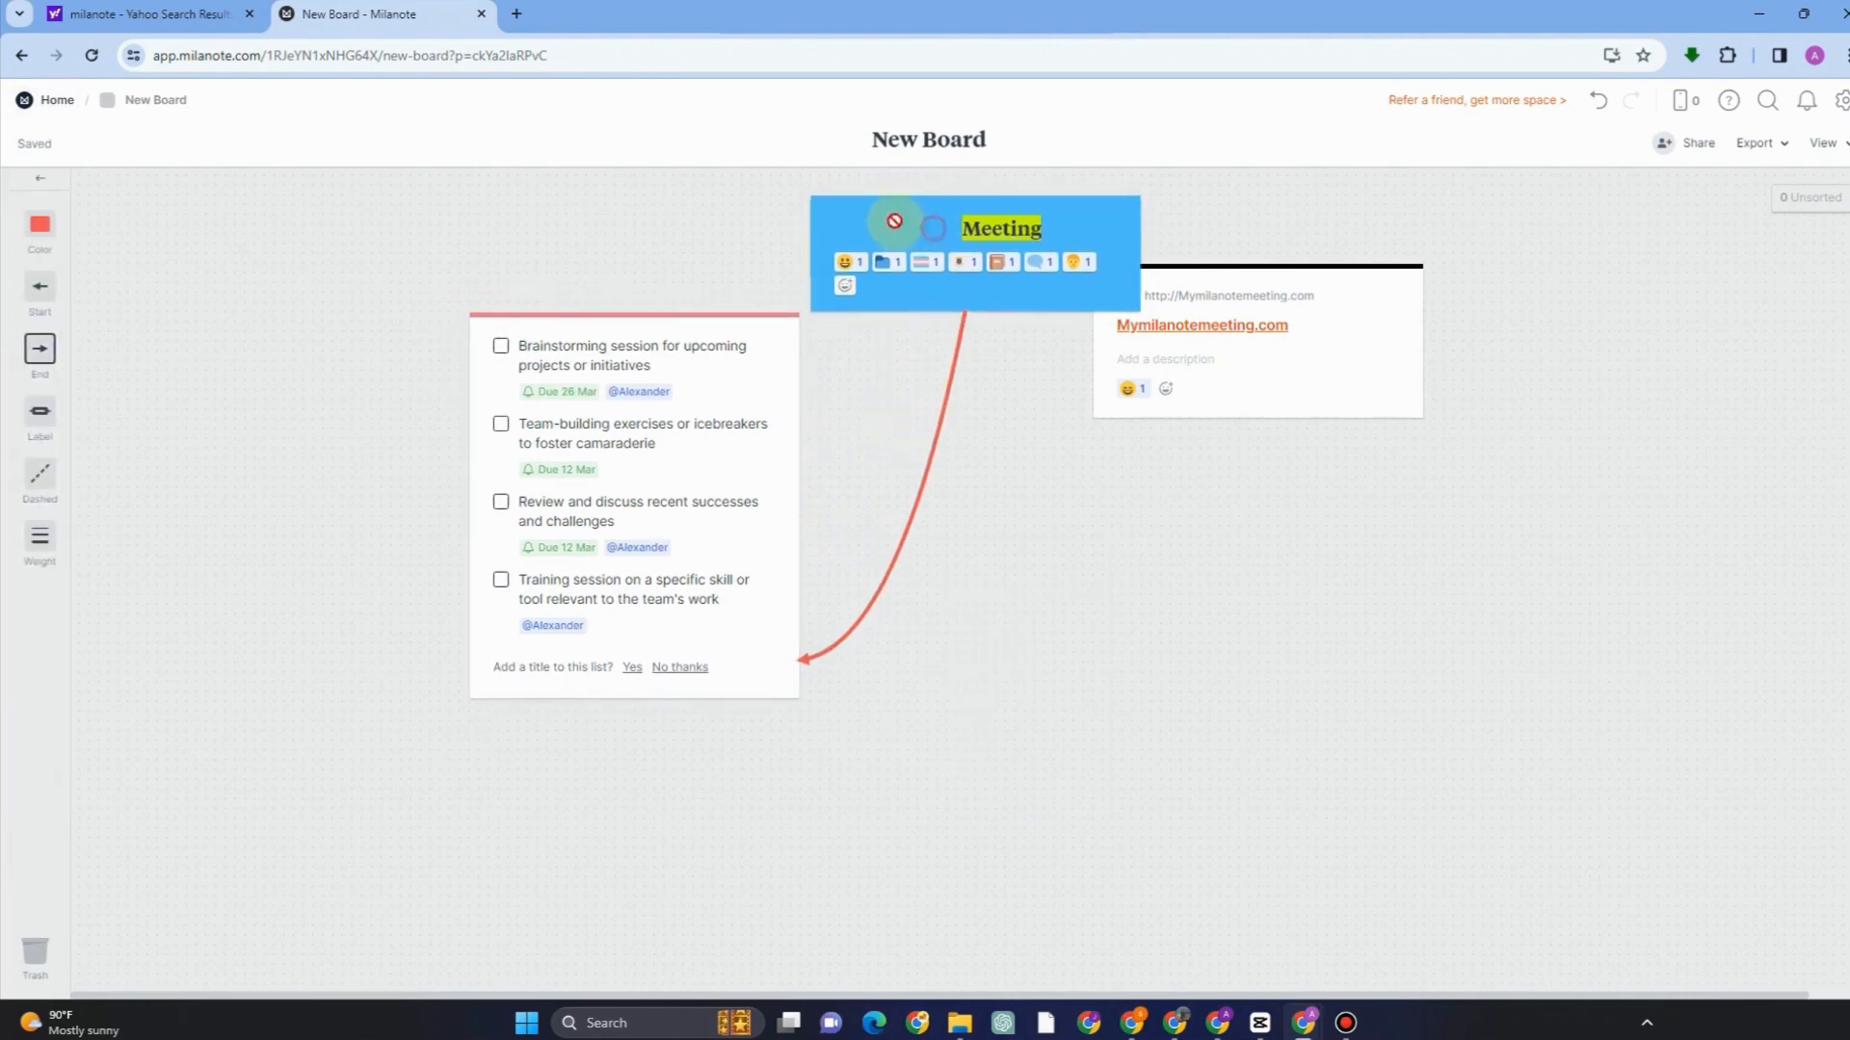
pyautogui.moveTo(949, 228); pyautogui.dragTo(894, 206)
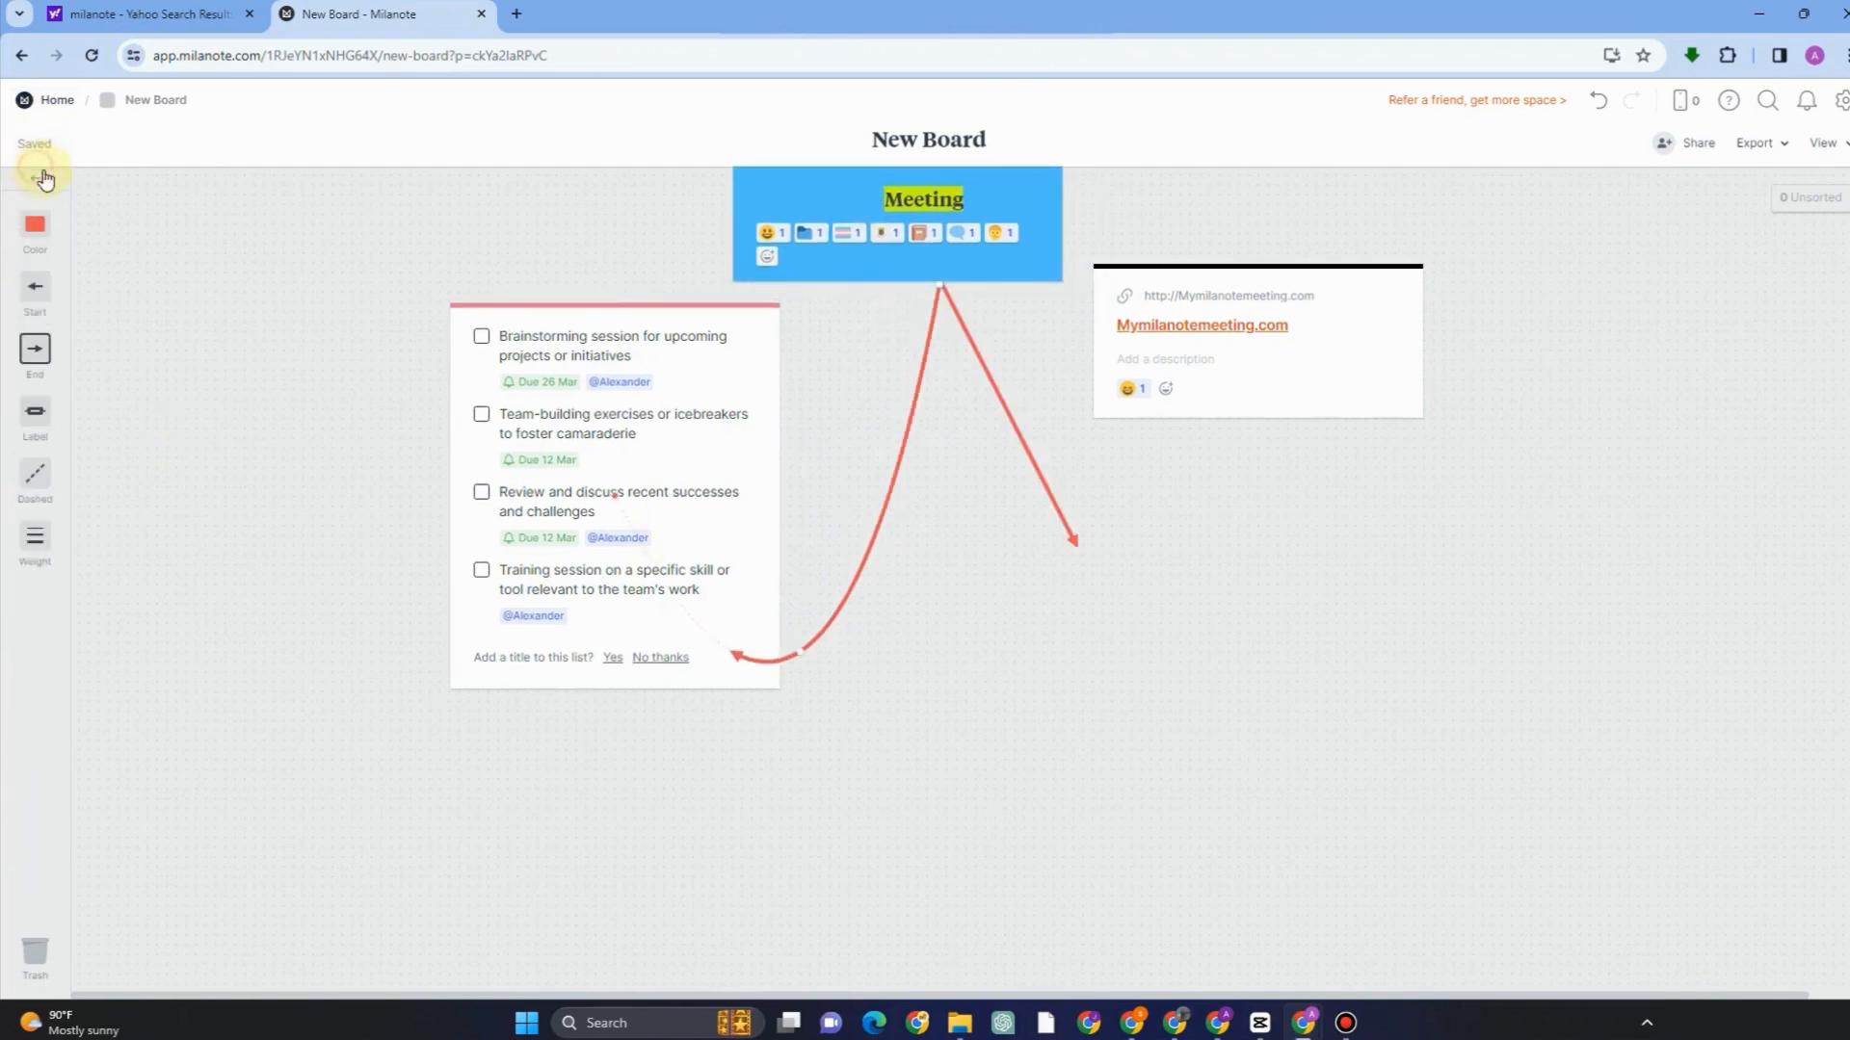
pyautogui.click(36, 181)
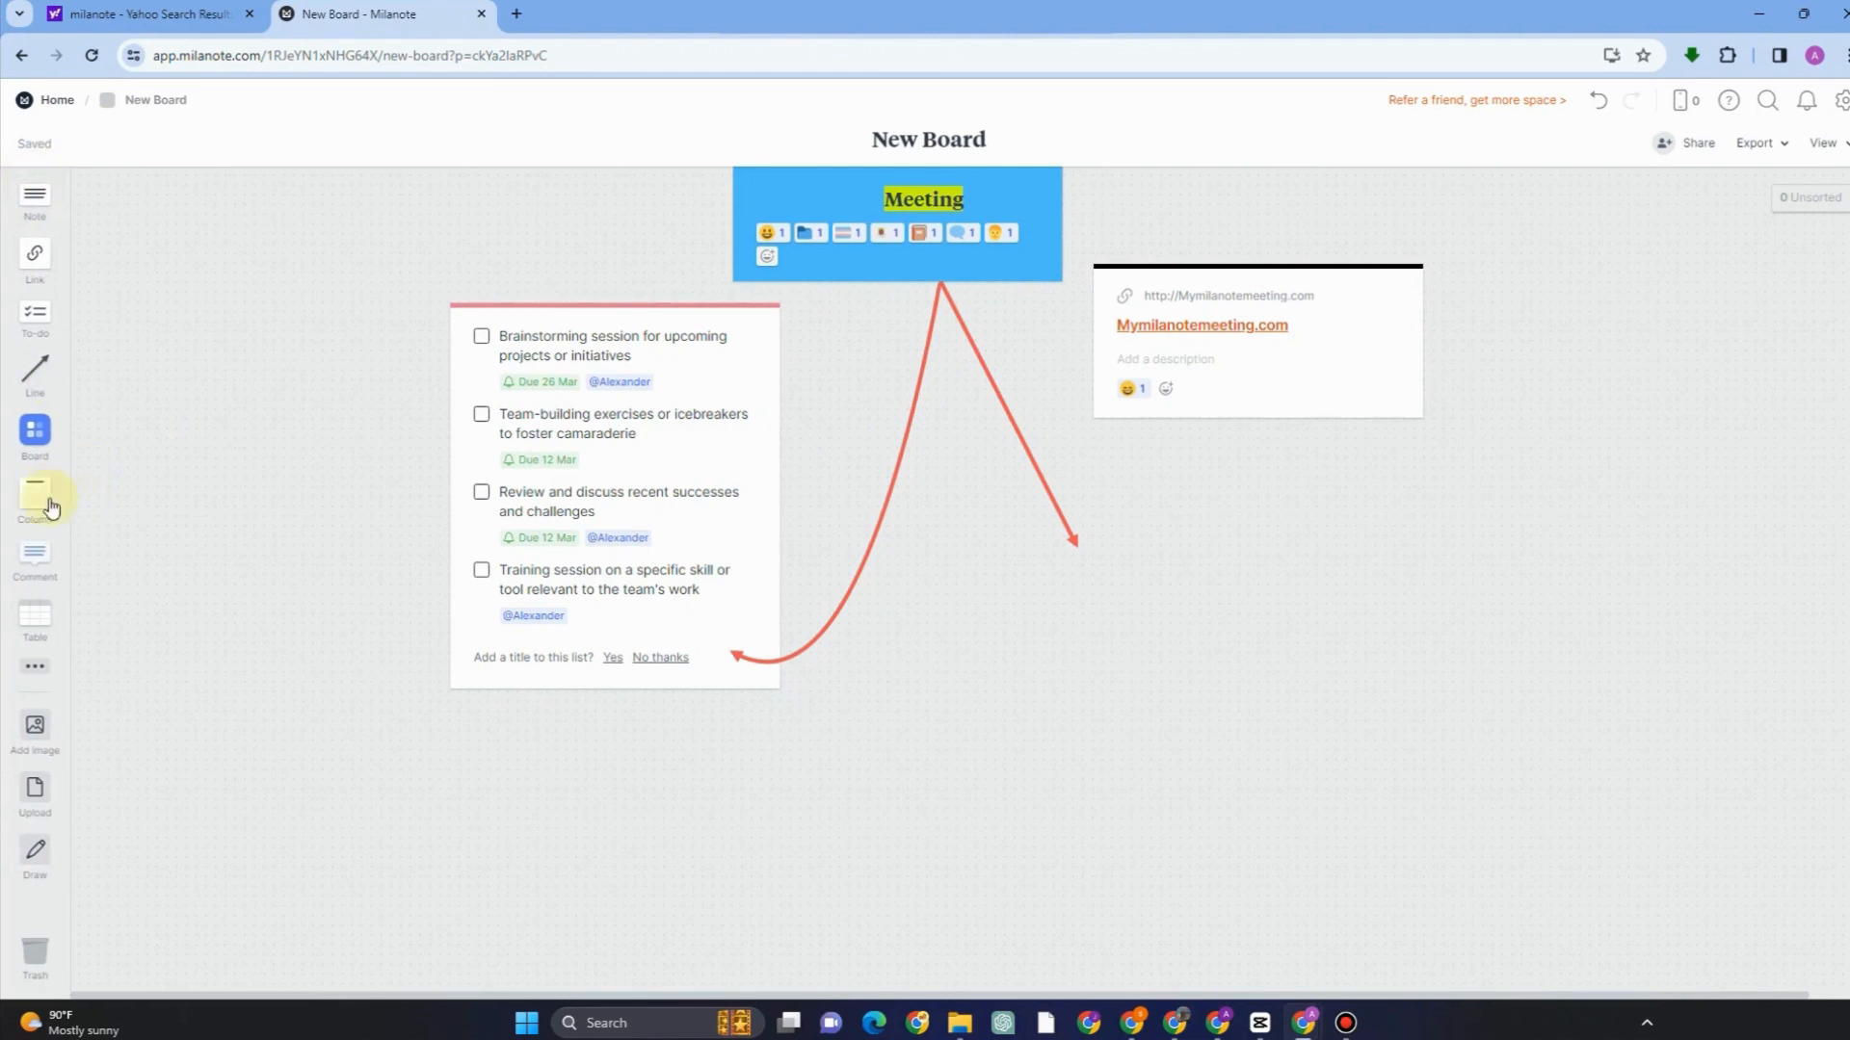
# - Add a column below the link card titled "Team-building games or activities to promote collaboration and creativity"
pyautogui.moveTo(35, 511); pyautogui.dragTo(1354, 570)
pyautogui.click(1248, 568)
pyautogui.write('Team-building games or activities to promote collaboration and creativity')
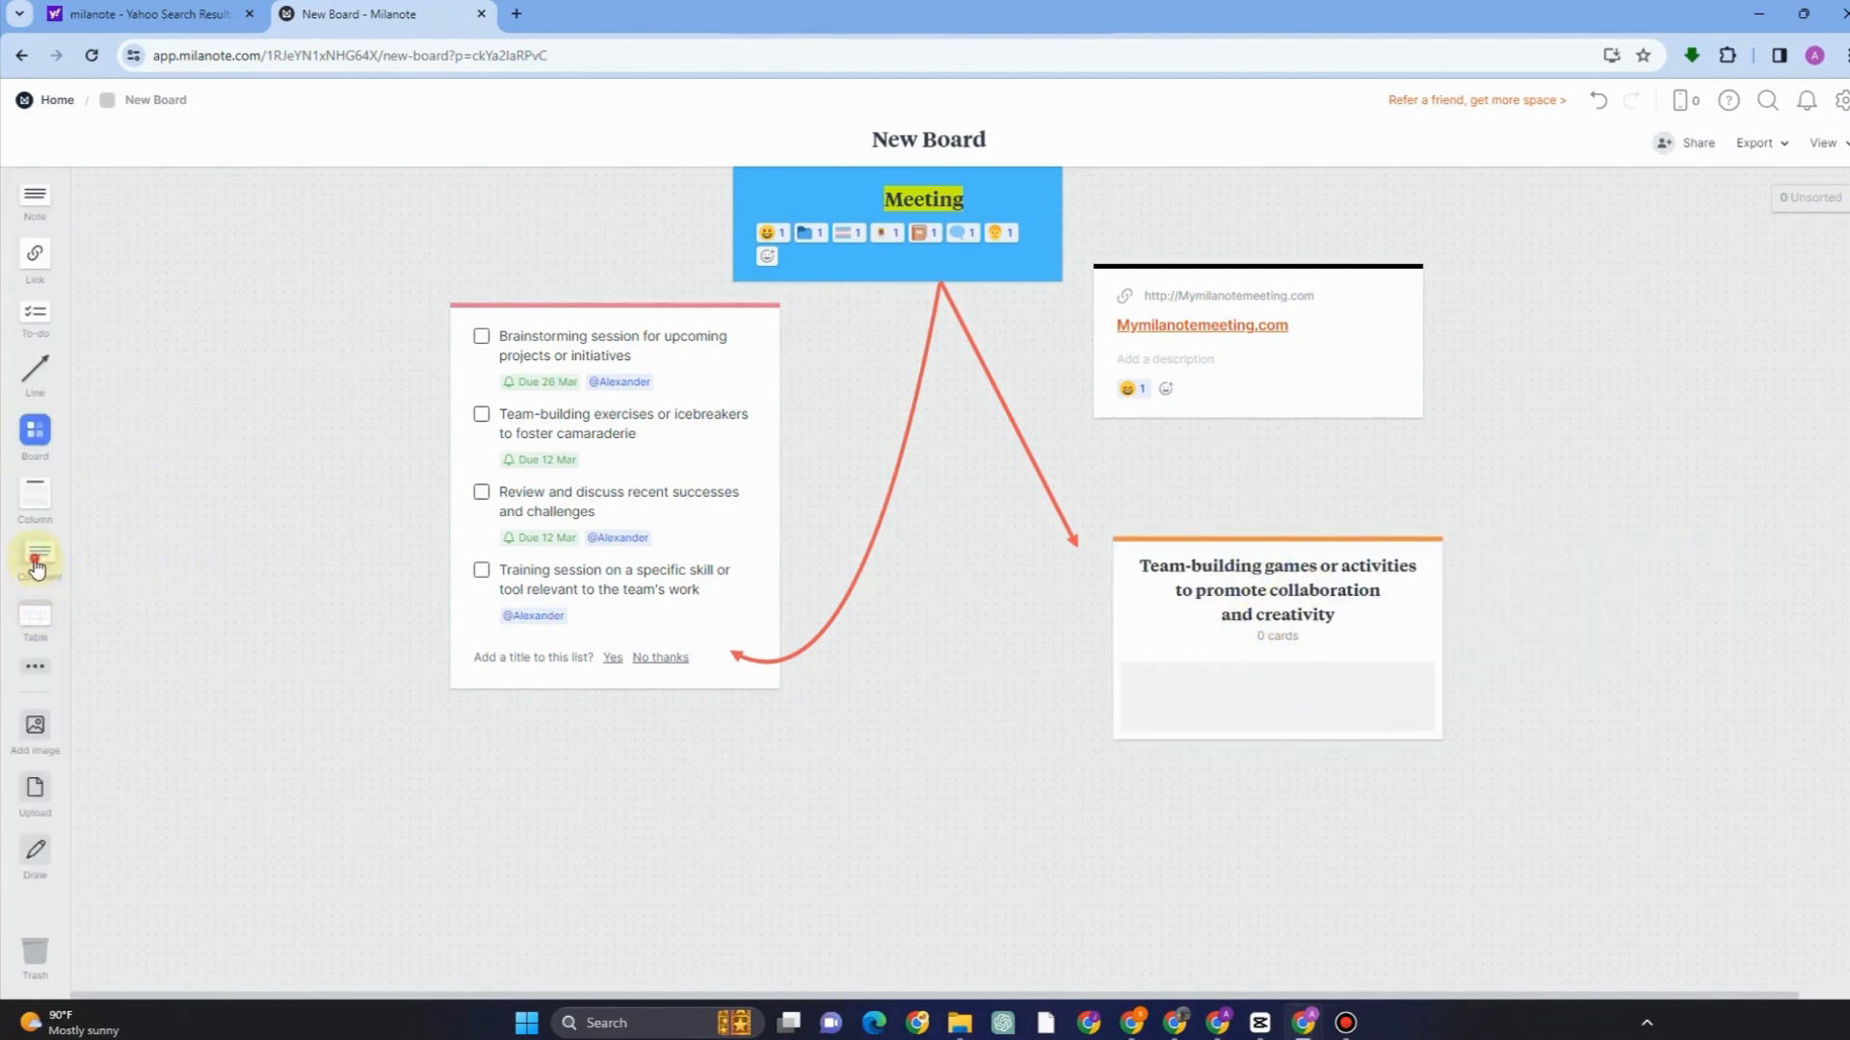
# - Place a comment inside the team-building column and send the message "Great!"
pyautogui.moveTo(34, 556); pyautogui.dragTo(1160, 668)
pyautogui.click(1221, 694)
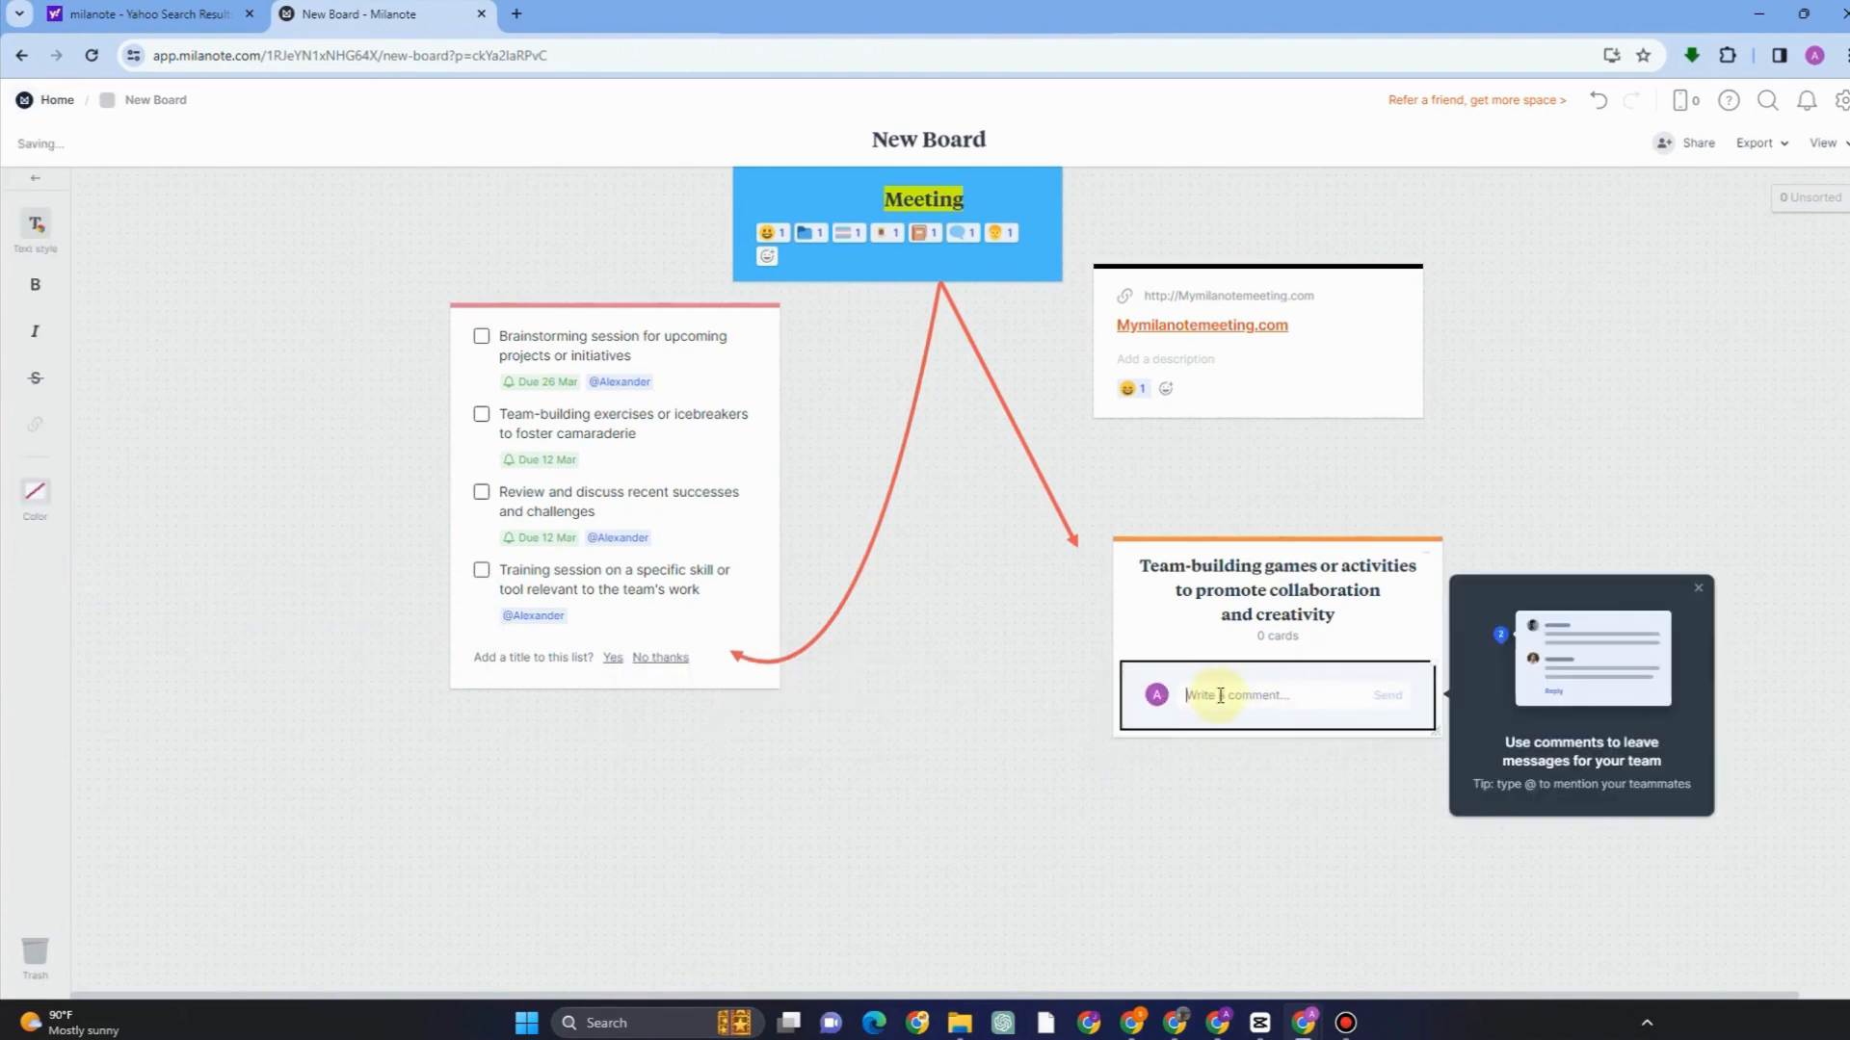
pyautogui.write('Great')
pyautogui.click(1388, 694)
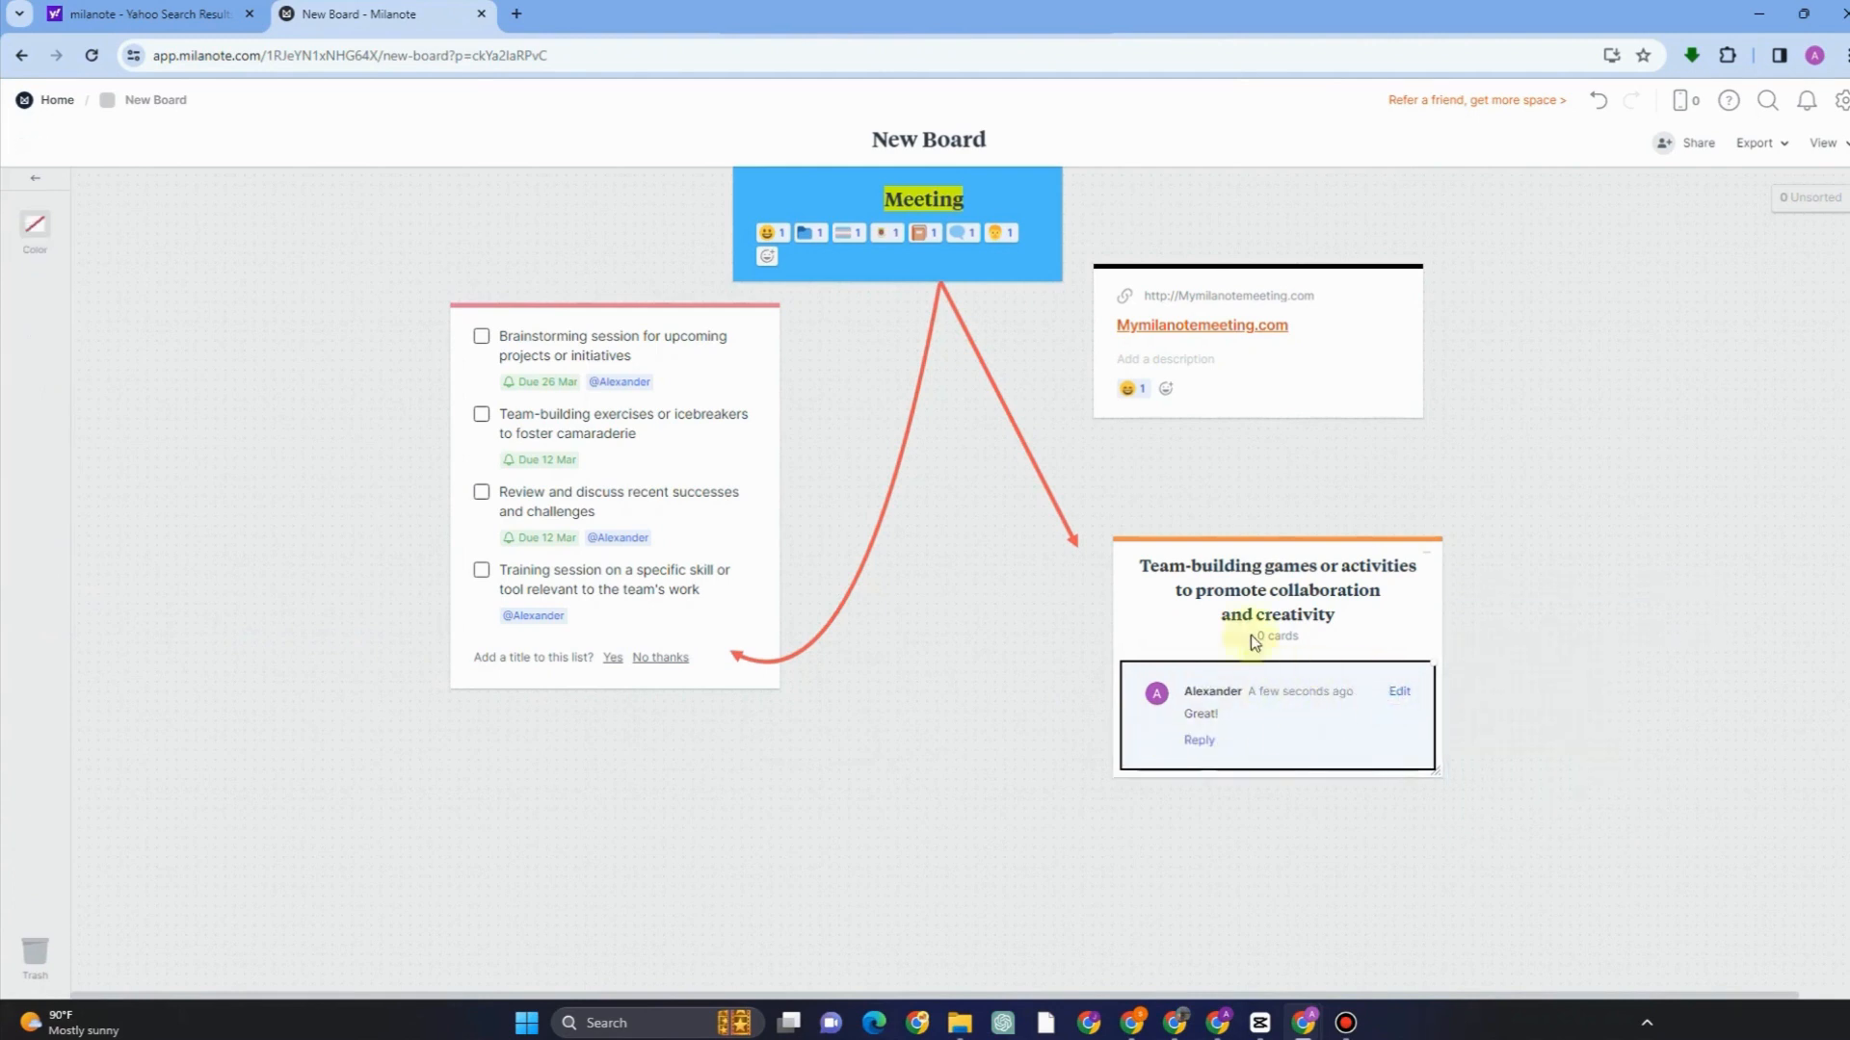
# - Add a blank table with three columns and four rows below the to-do list
pyautogui.click(34, 176)
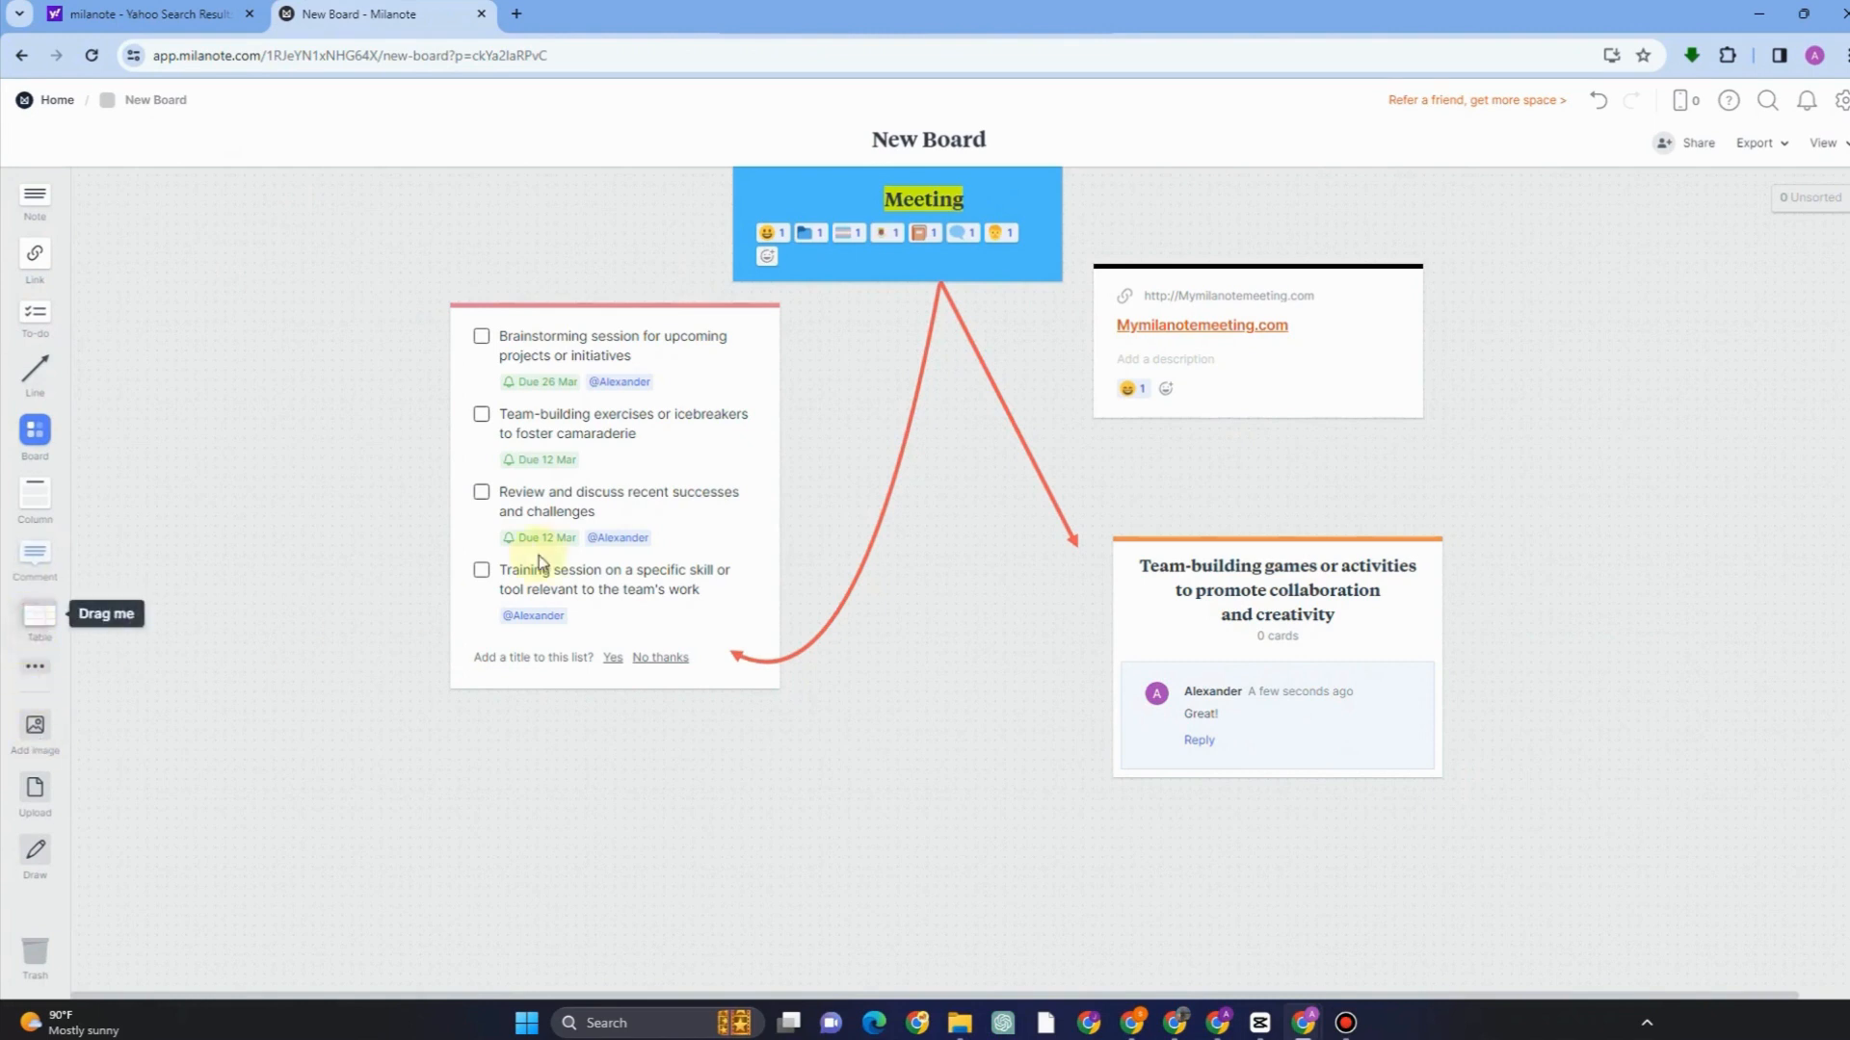
pyautogui.moveTo(30, 631); pyautogui.dragTo(551, 721)
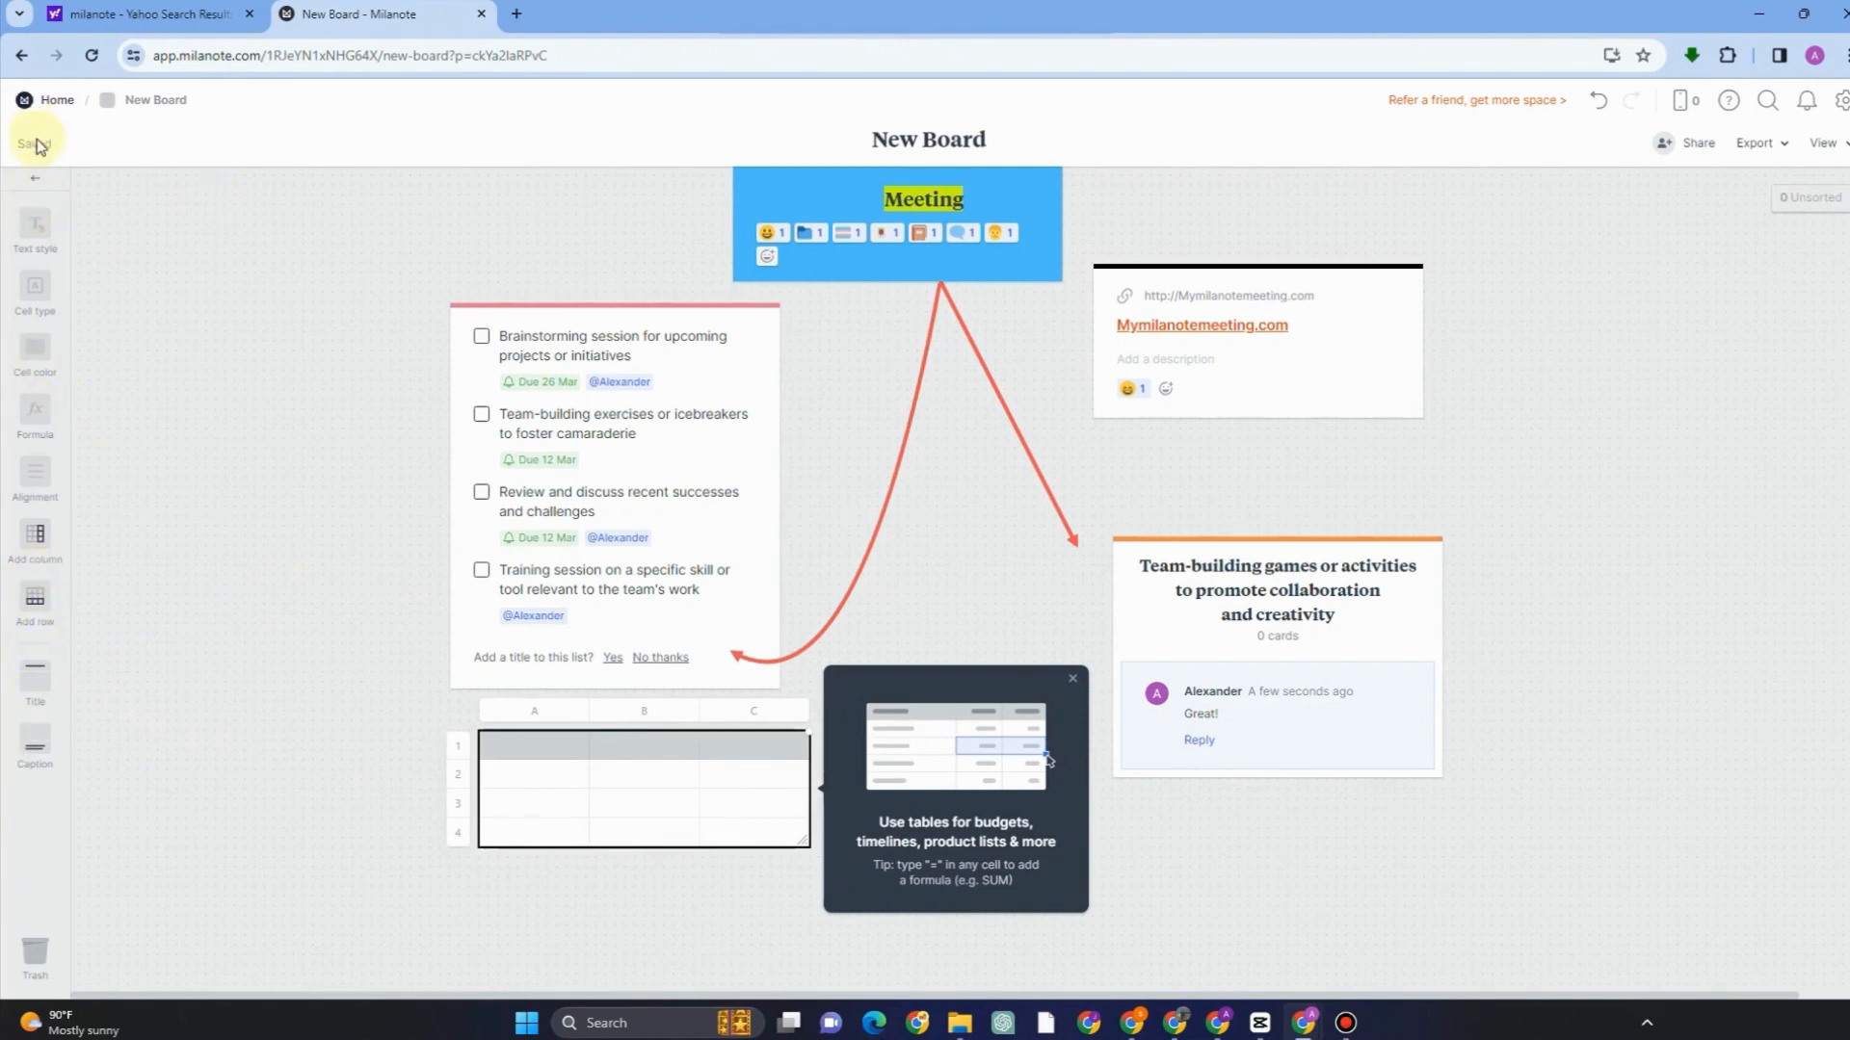
pyautogui.click(36, 186)
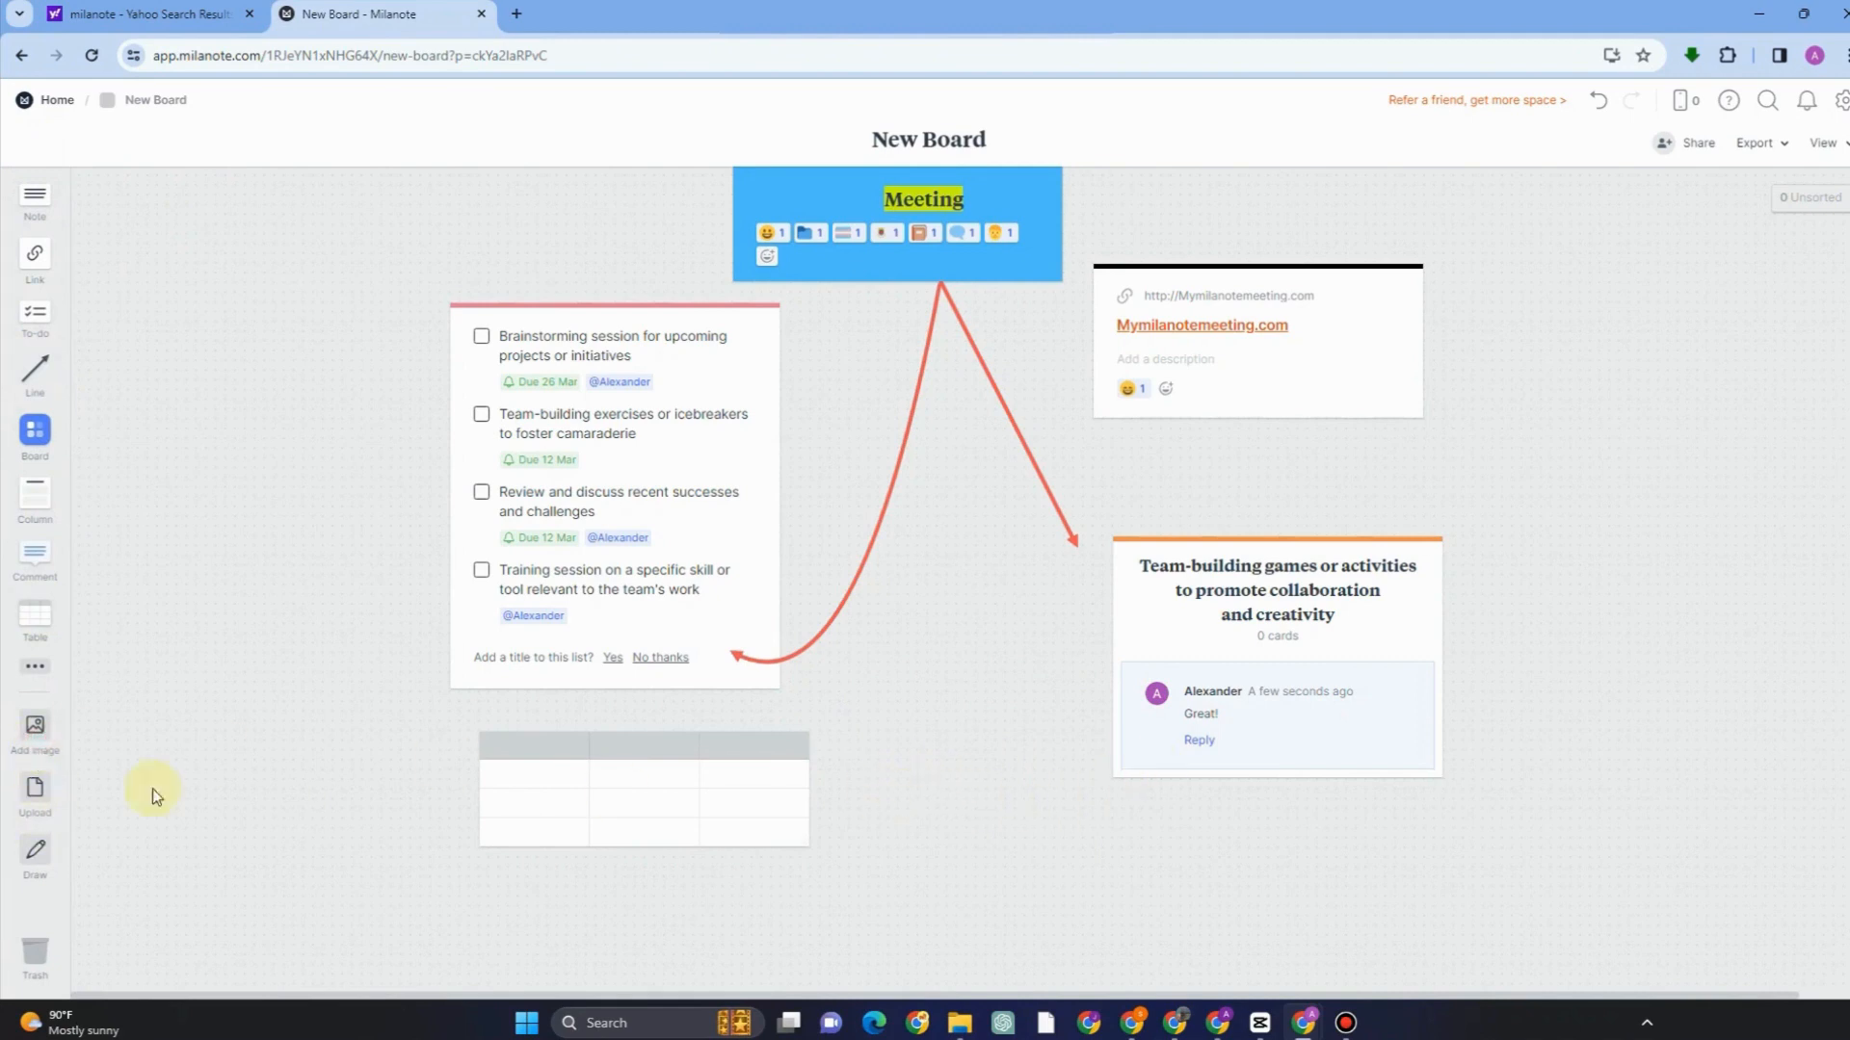
# - Add the stock photo of a team working around a table from the "meeting" images and place it between the table and the column
pyautogui.scroll(-3, 963, 785)
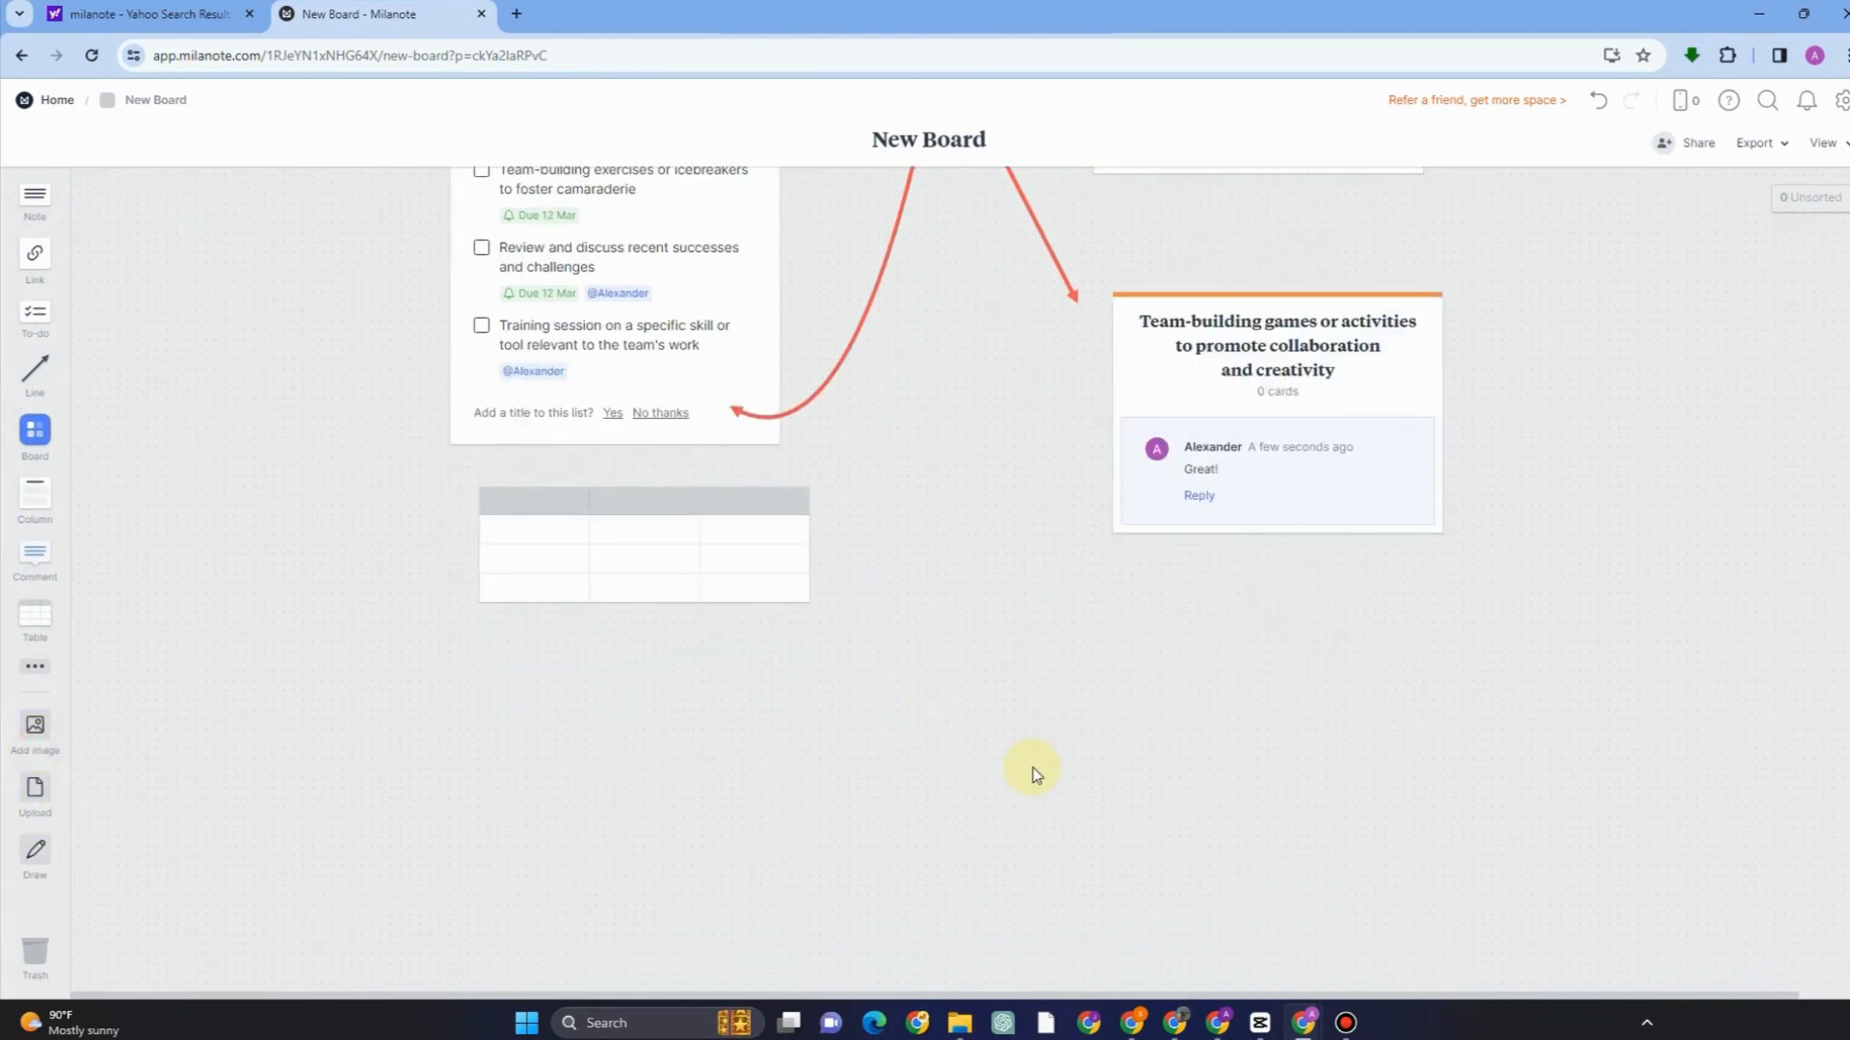
pyautogui.click(35, 727)
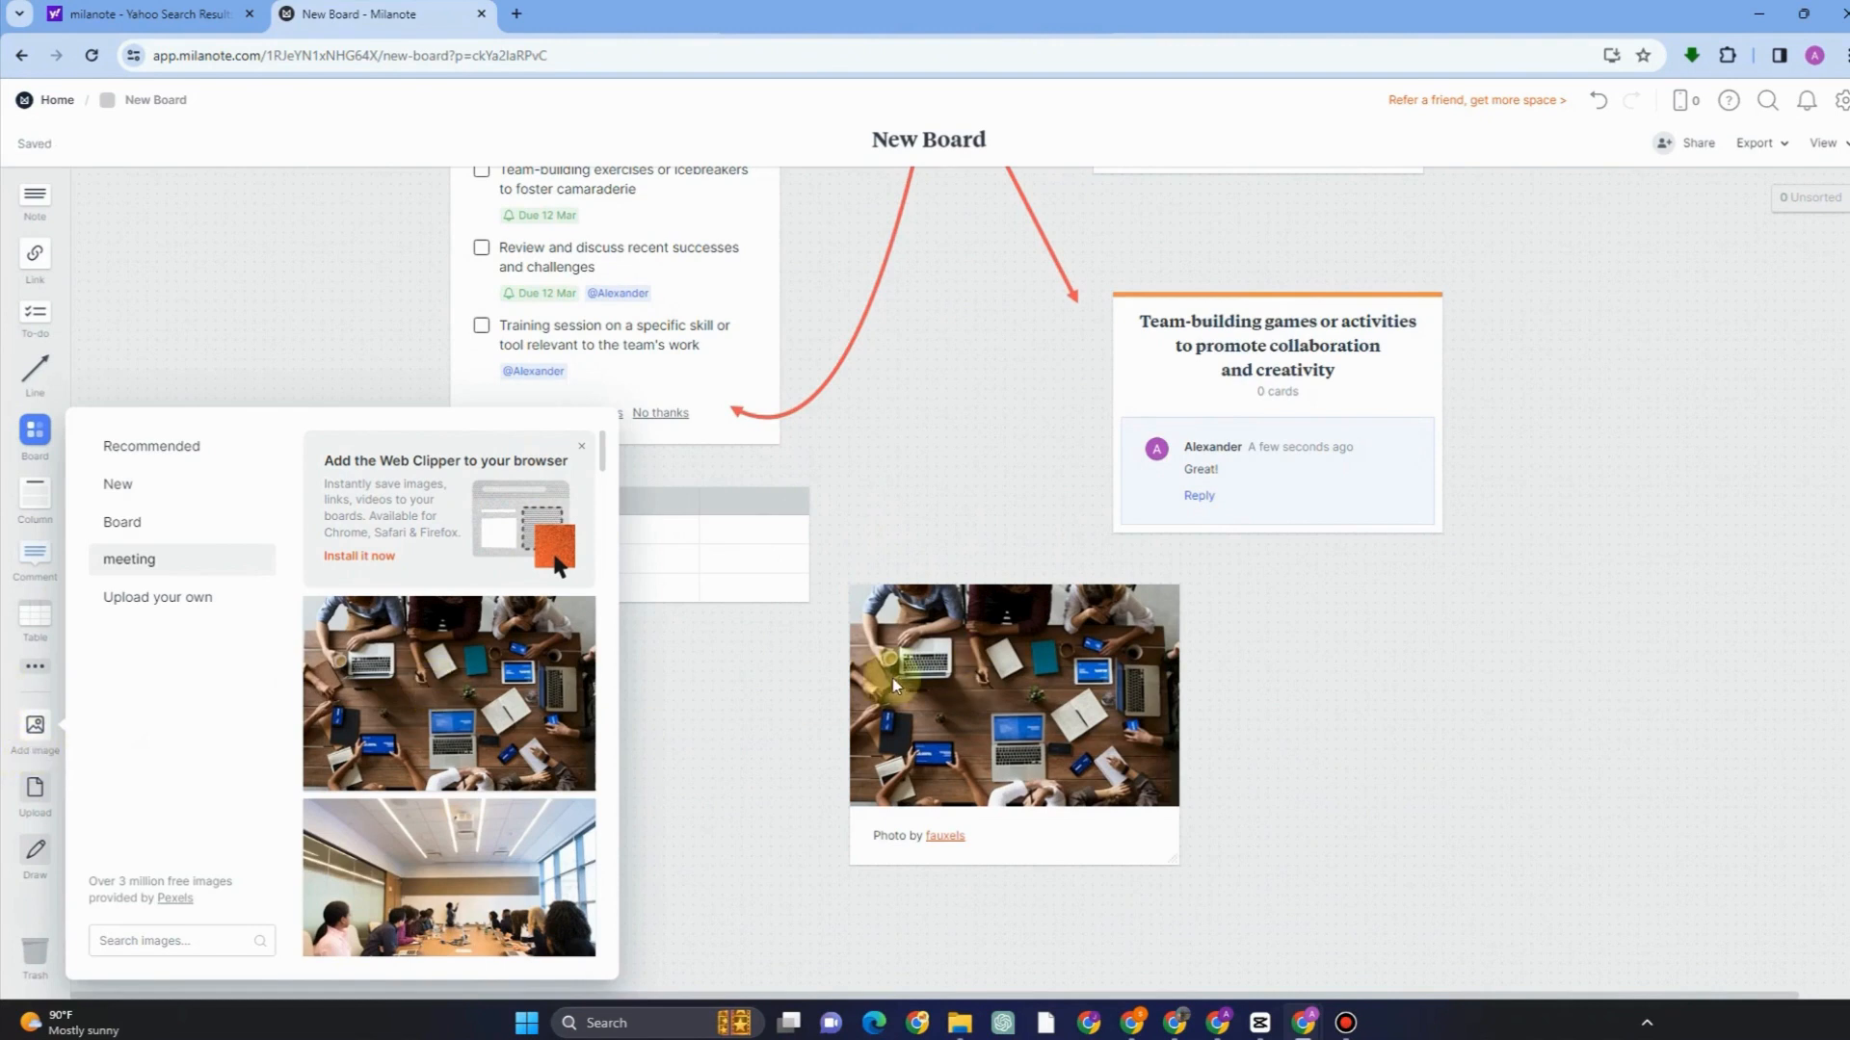
pyautogui.click(154, 939)
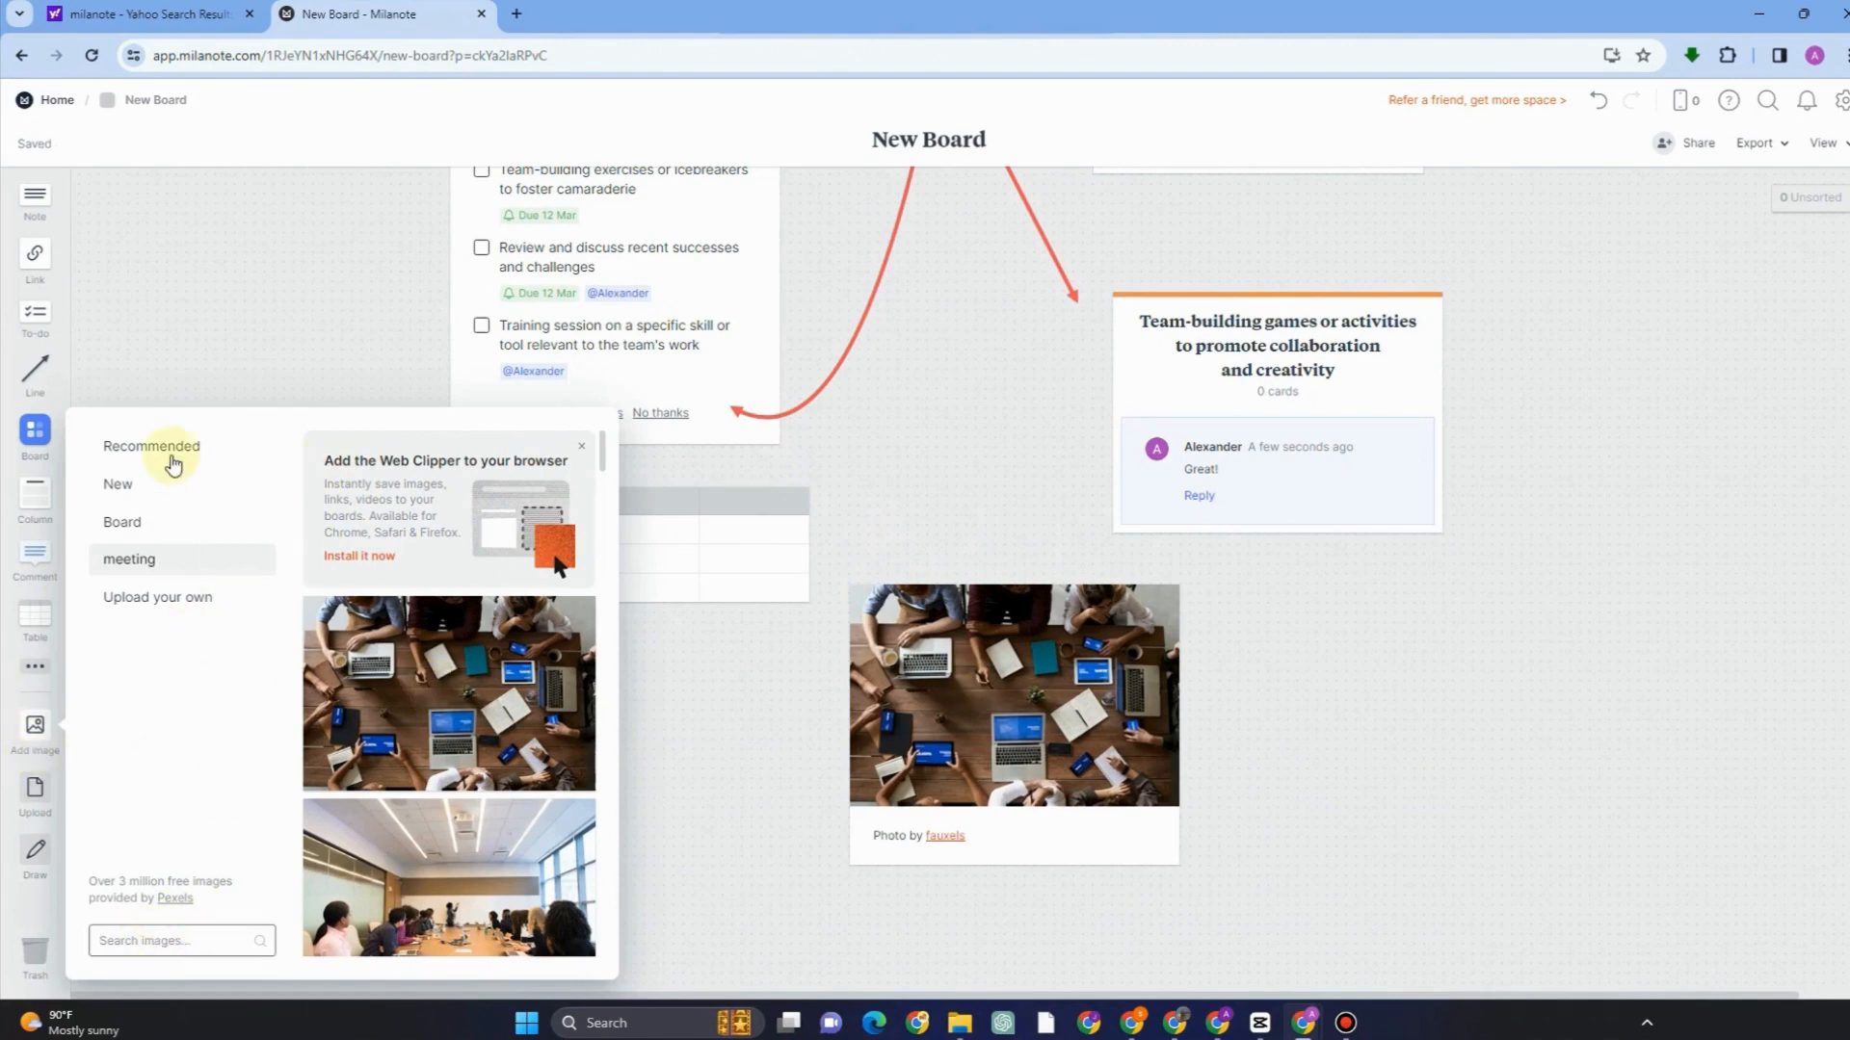
pyautogui.click(1048, 693)
pyautogui.click(840, 695)
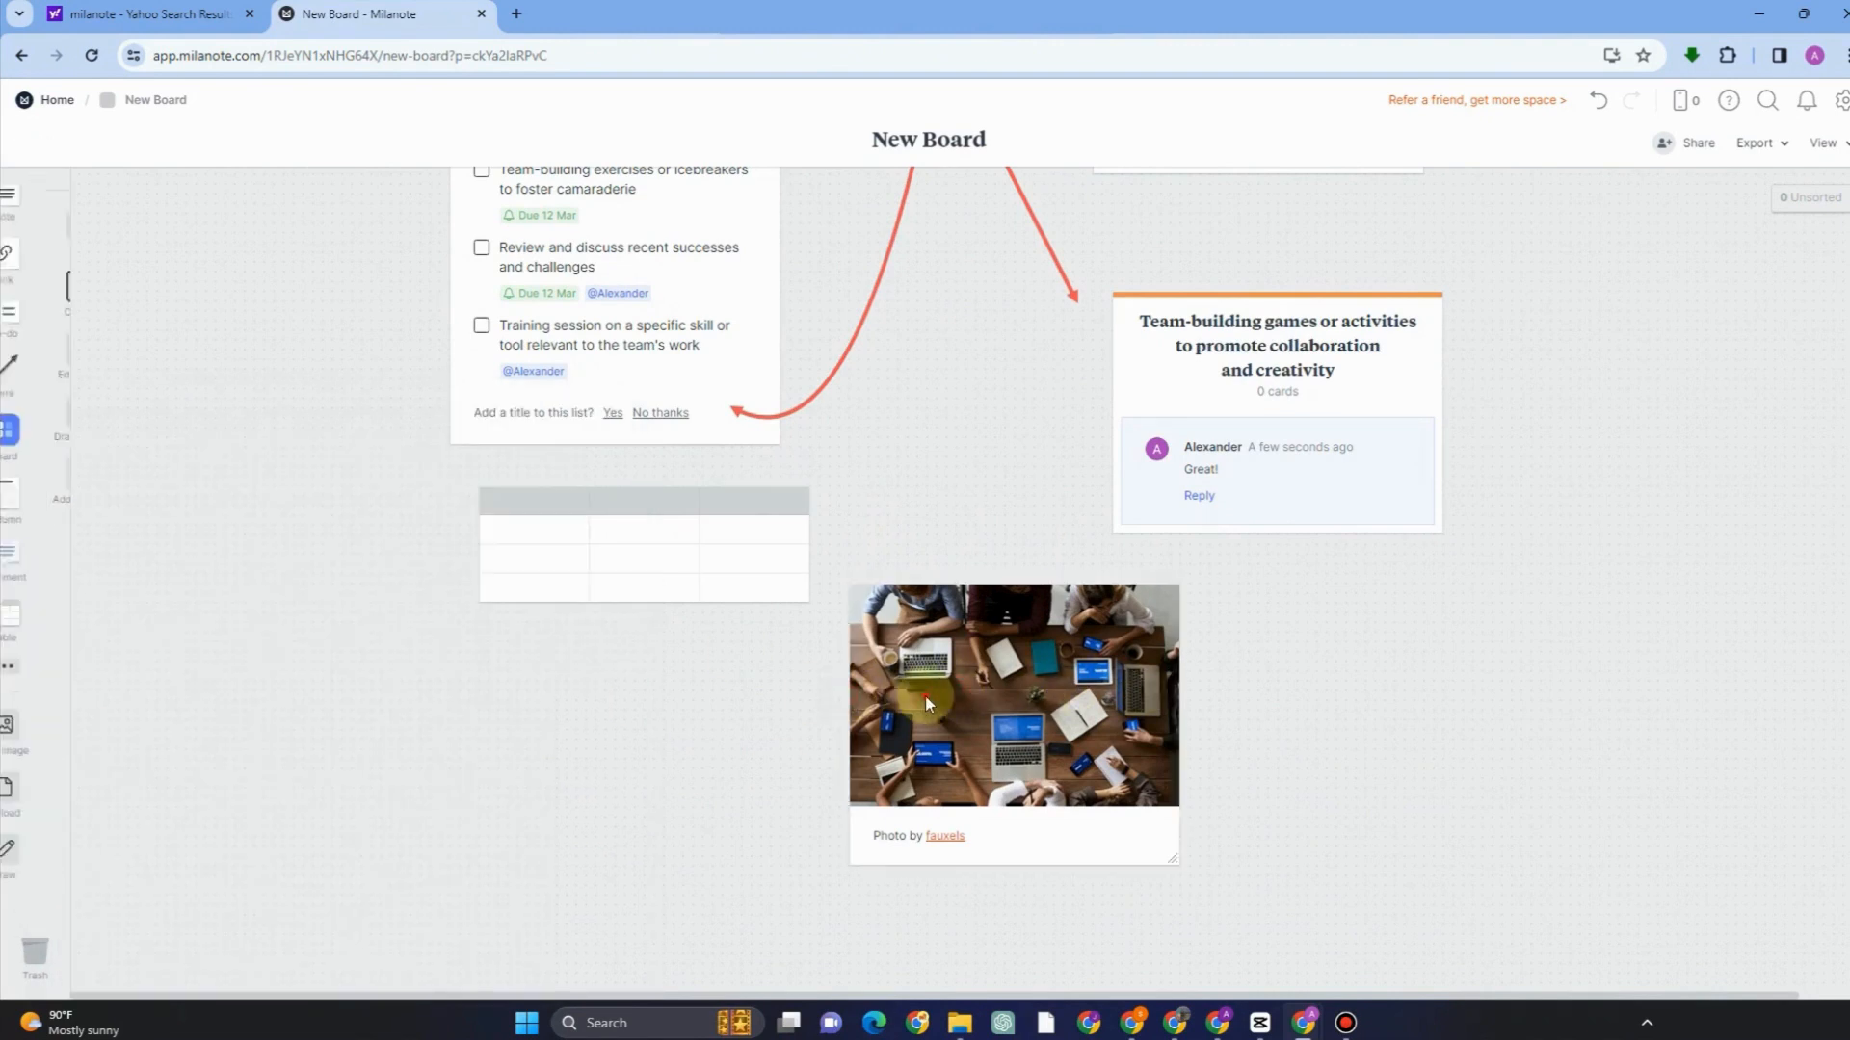
pyautogui.moveTo(979, 698); pyautogui.dragTo(892, 679)
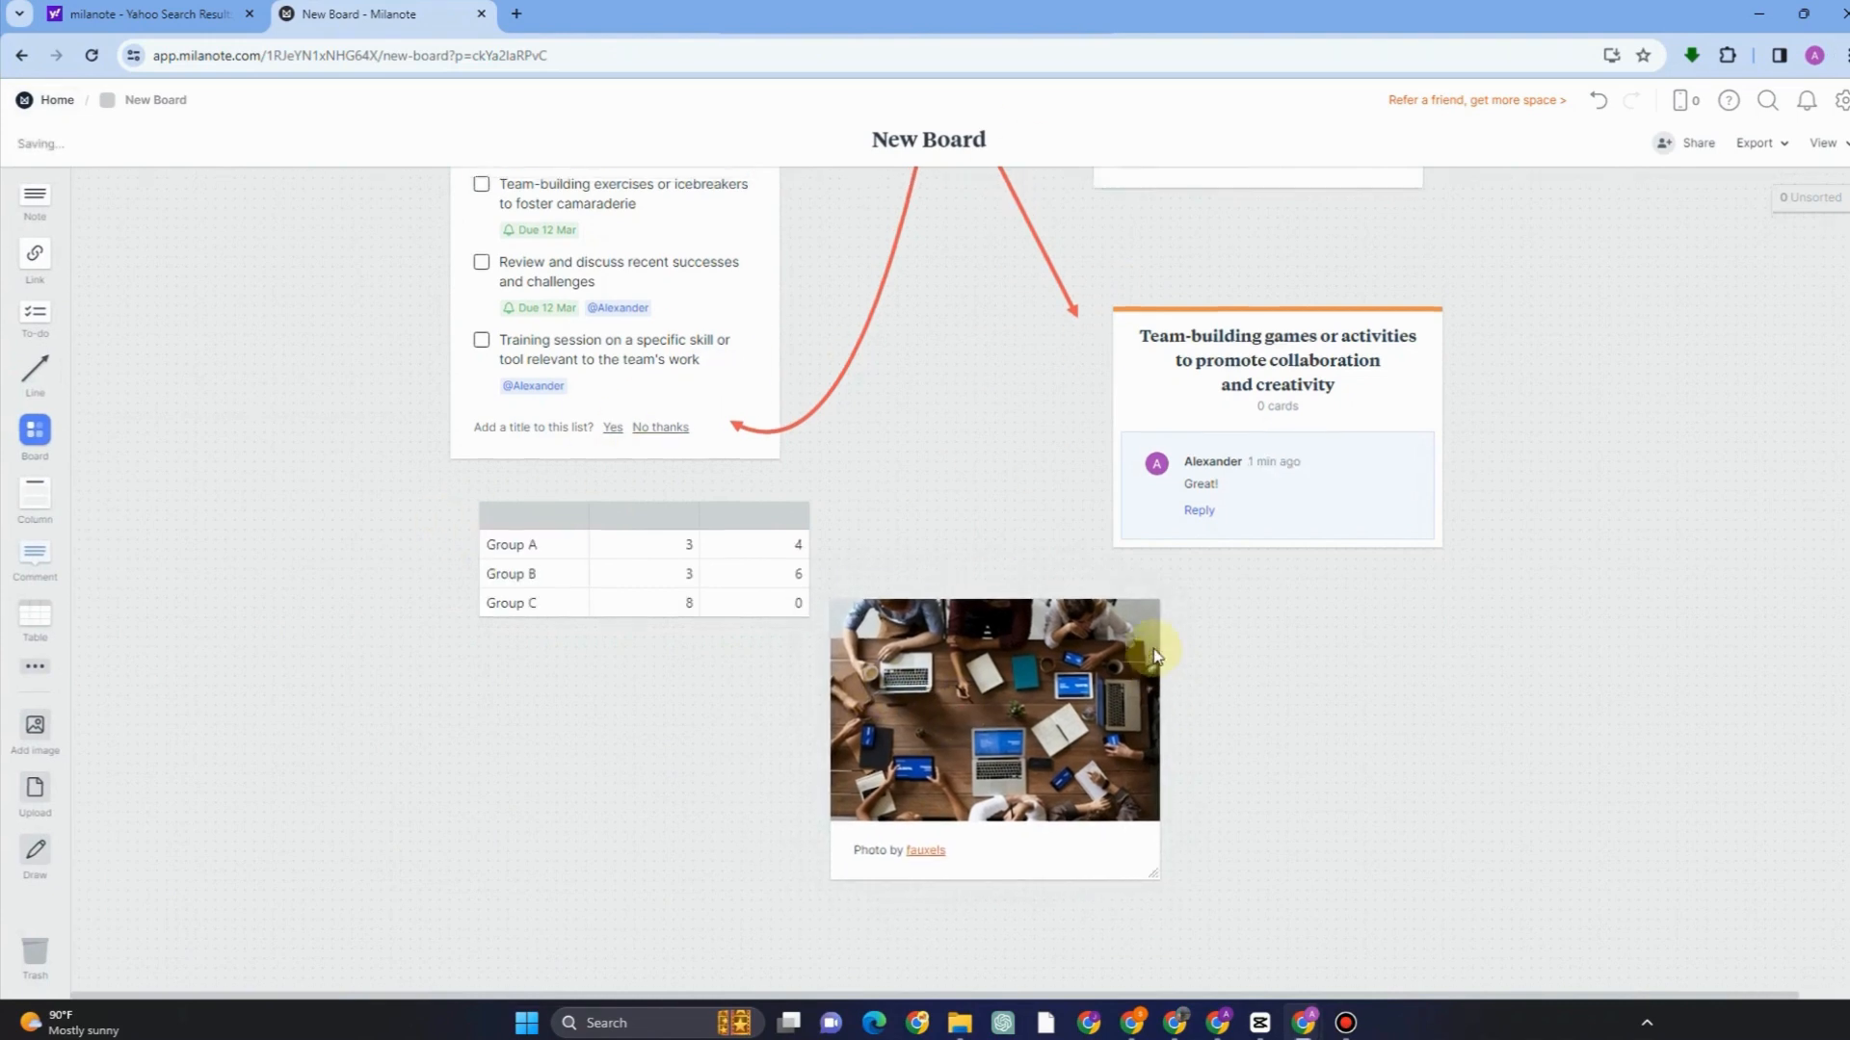
# - Draw a small freehand loop over the column comment's reply link and save the drawing
pyautogui.scroll(3, 1147, 639)
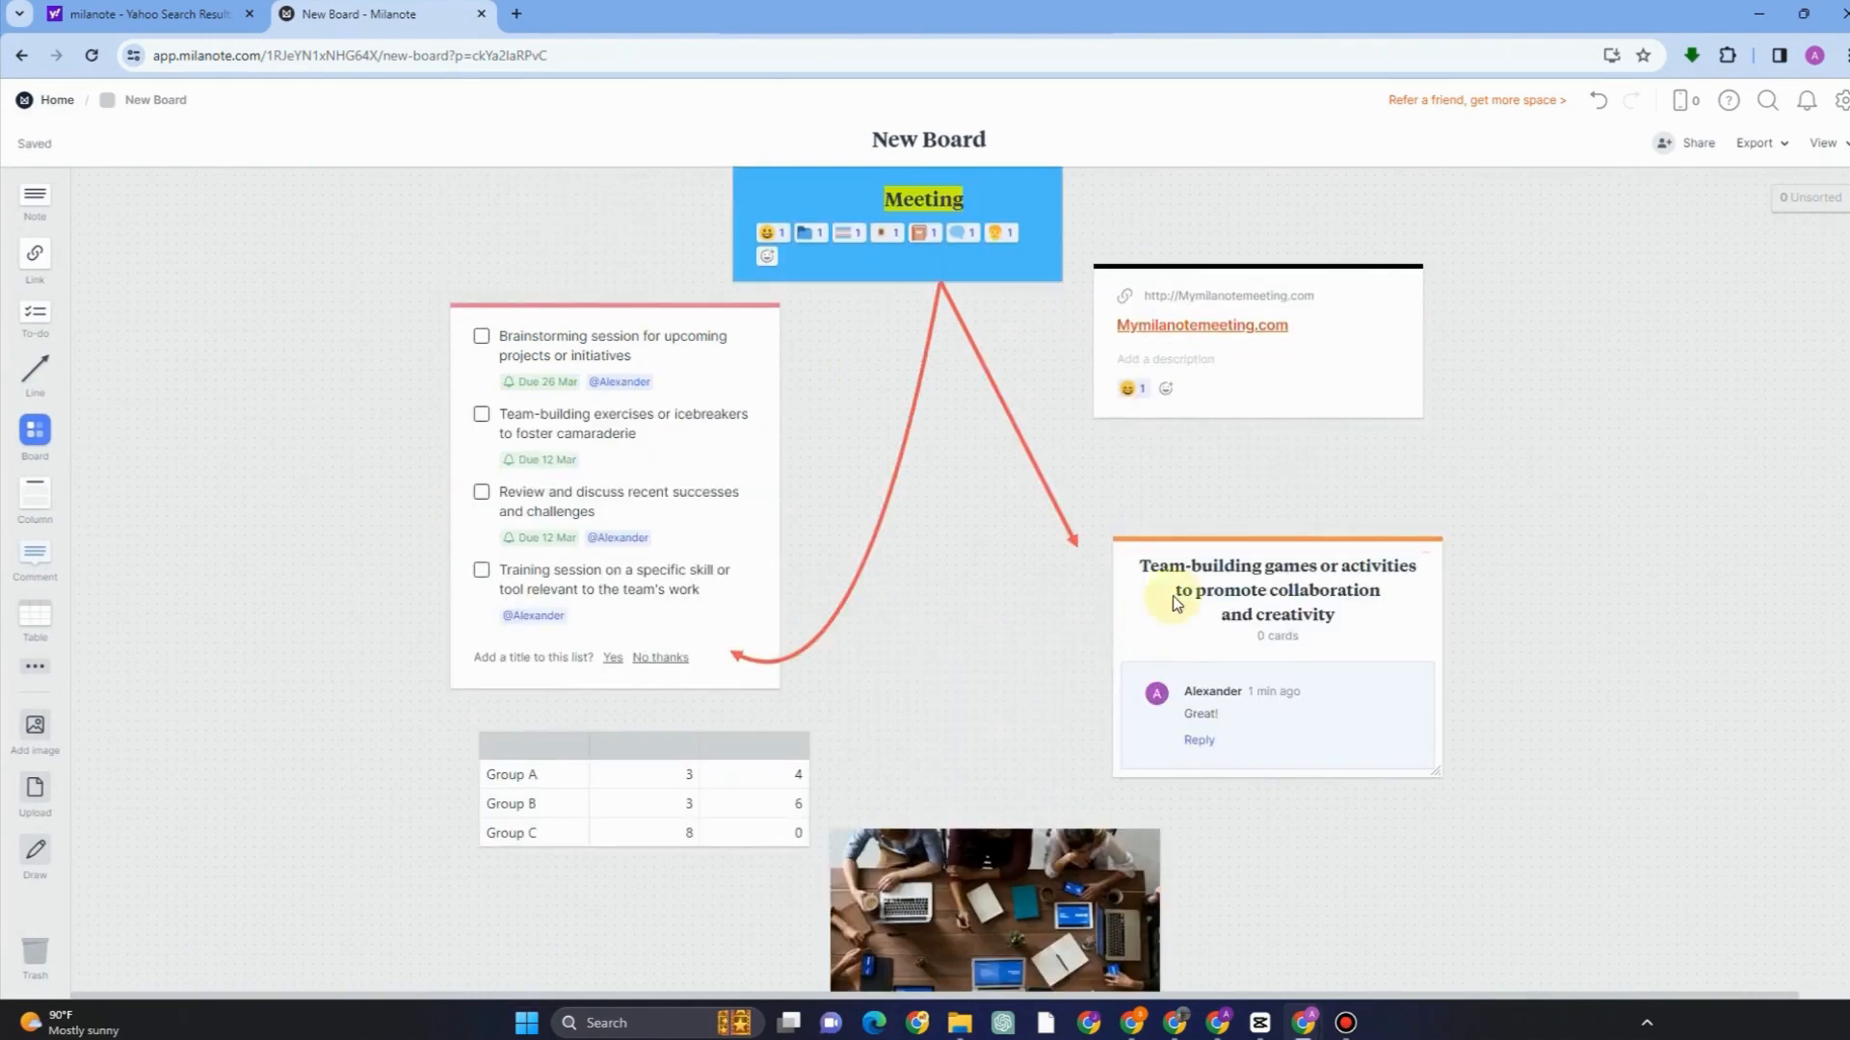
pyautogui.click(39, 857)
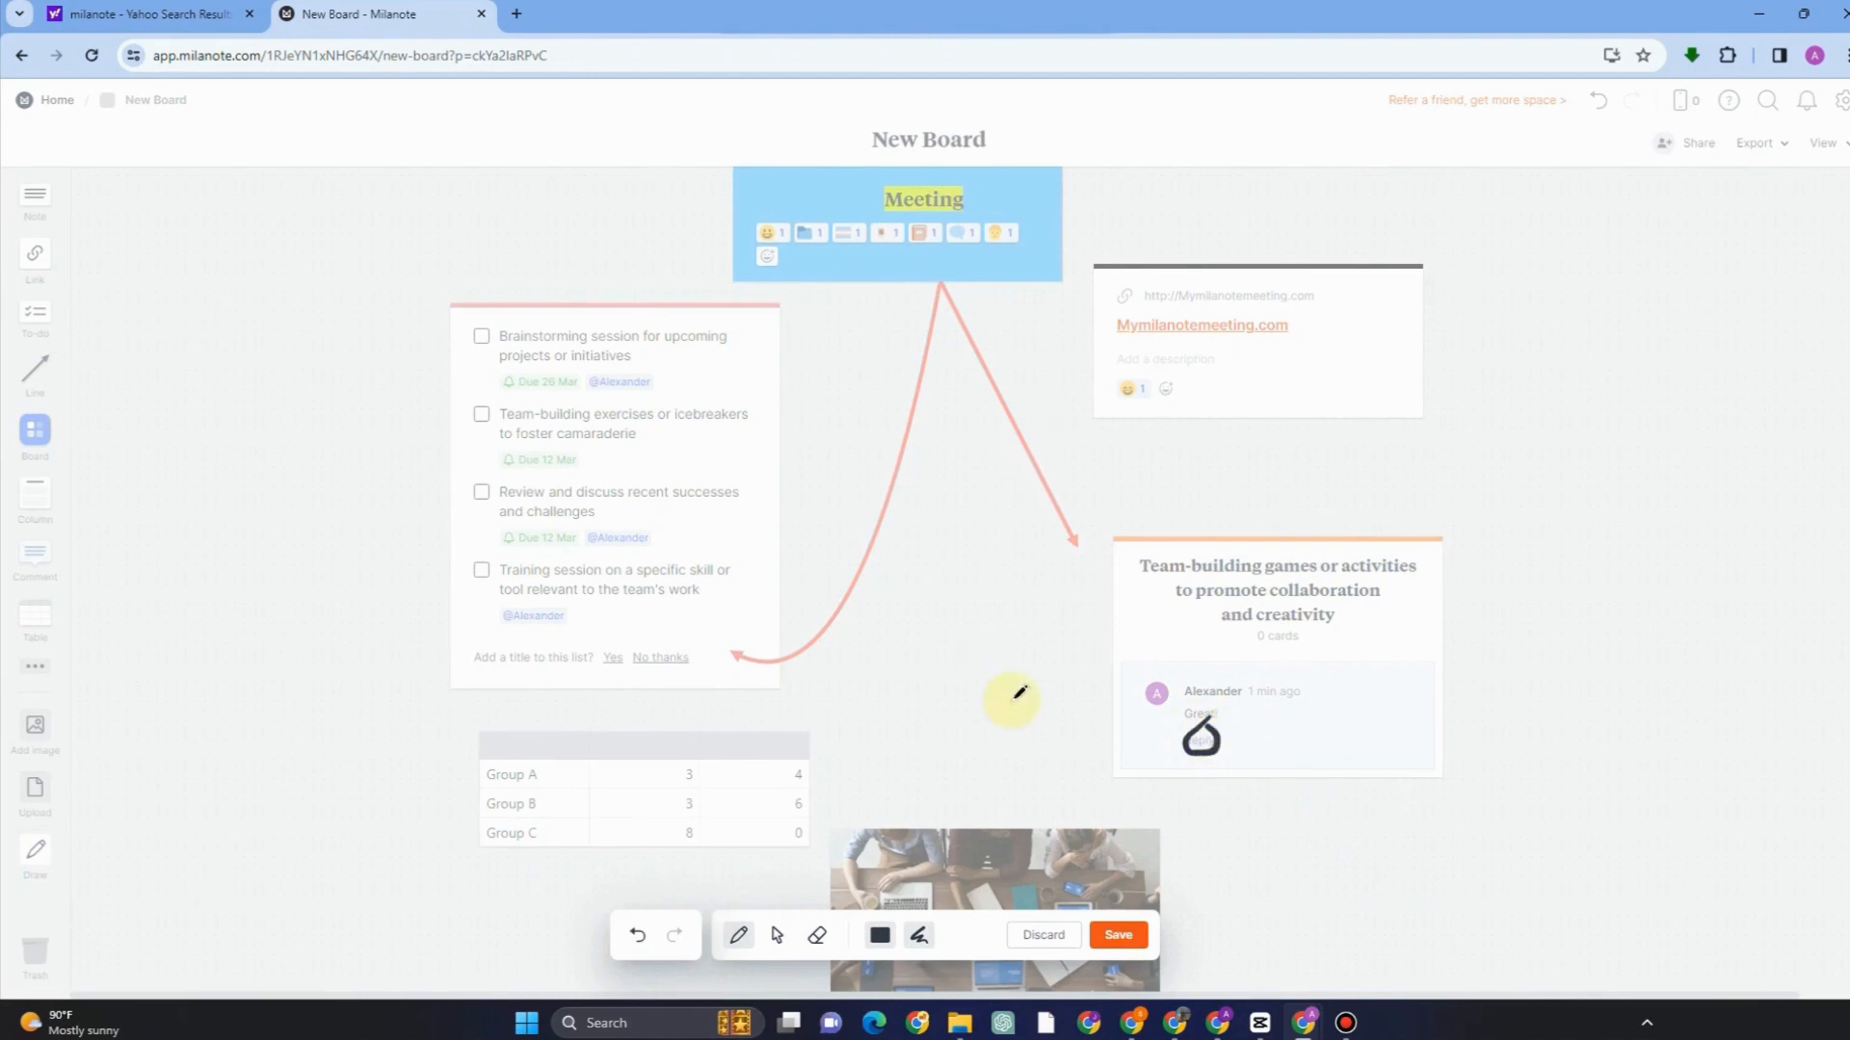
pyautogui.click(1117, 935)
# - Add an arrow line running from the table's lower edge toward the team photo
pyautogui.scroll(-3, 1192, 826)
pyautogui.scroll(-2, 1195, 720)
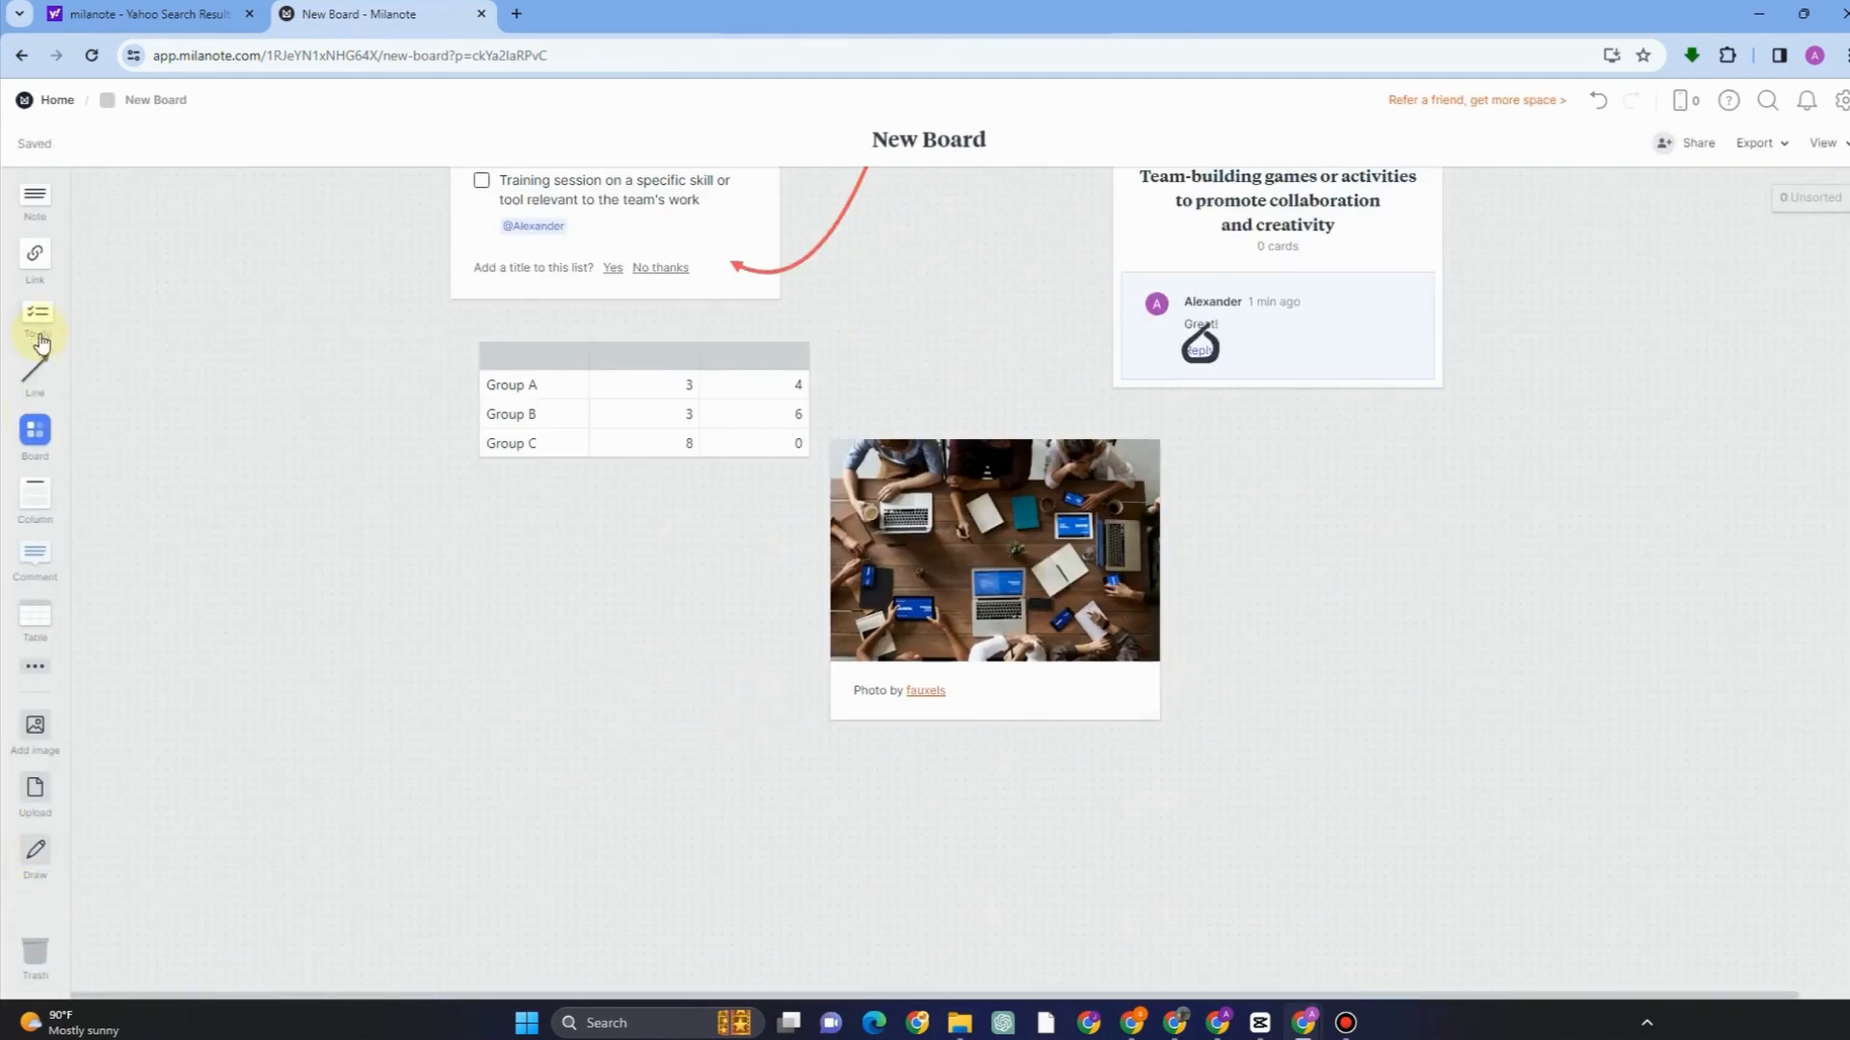
pyautogui.click(43, 377)
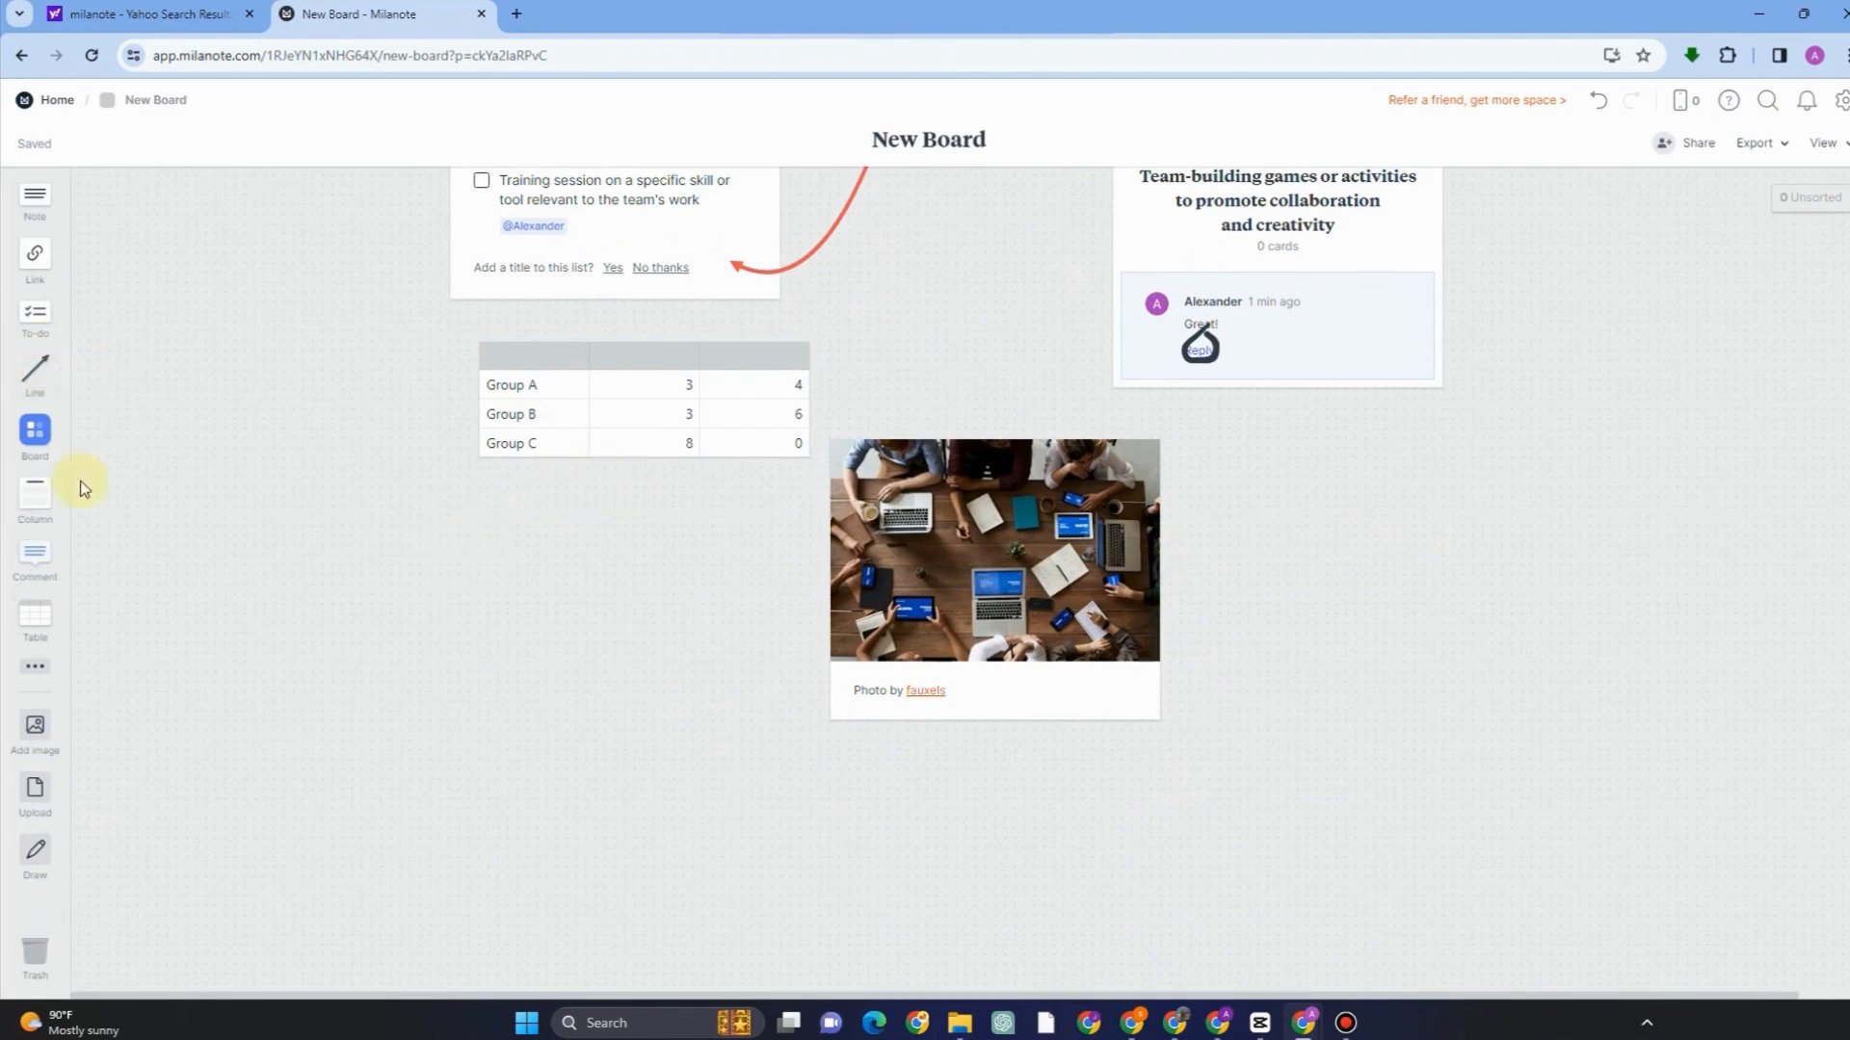
pyautogui.moveTo(625, 484)
pyautogui.mouseDown()
pyautogui.moveTo(503, 570)
pyautogui.moveTo(495, 614)
pyautogui.mouseUp()
pyautogui.moveTo(46, 376)
pyautogui.mouseDown()
pyautogui.moveTo(170, 444)
pyautogui.moveTo(615, 540)
pyautogui.moveTo(590, 565)
pyautogui.moveTo(606, 648)
pyautogui.moveTo(556, 710)
pyautogui.moveTo(592, 460)
pyautogui.mouseUp()
pyautogui.moveTo(684, 579); pyautogui.dragTo(805, 657)
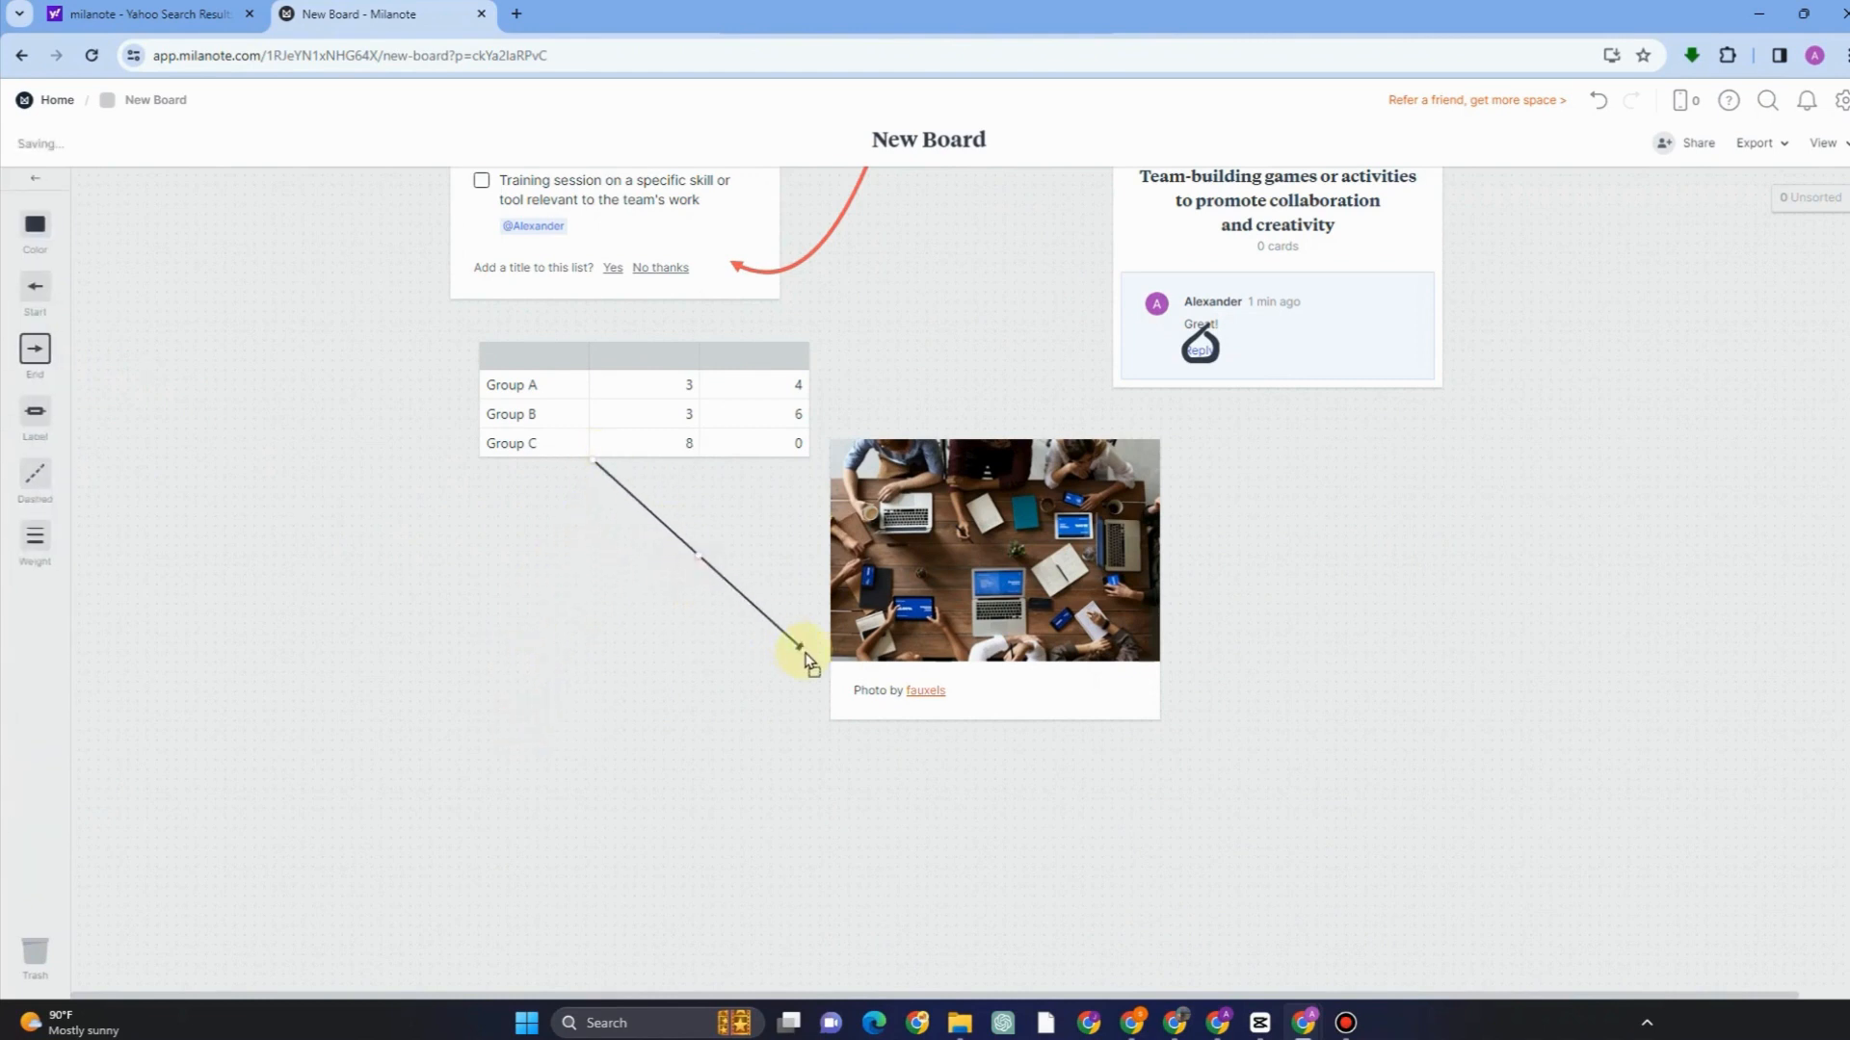
# - Color the line between the table and the team photo orange and add an arrowhead at its start
pyautogui.click(34, 223)
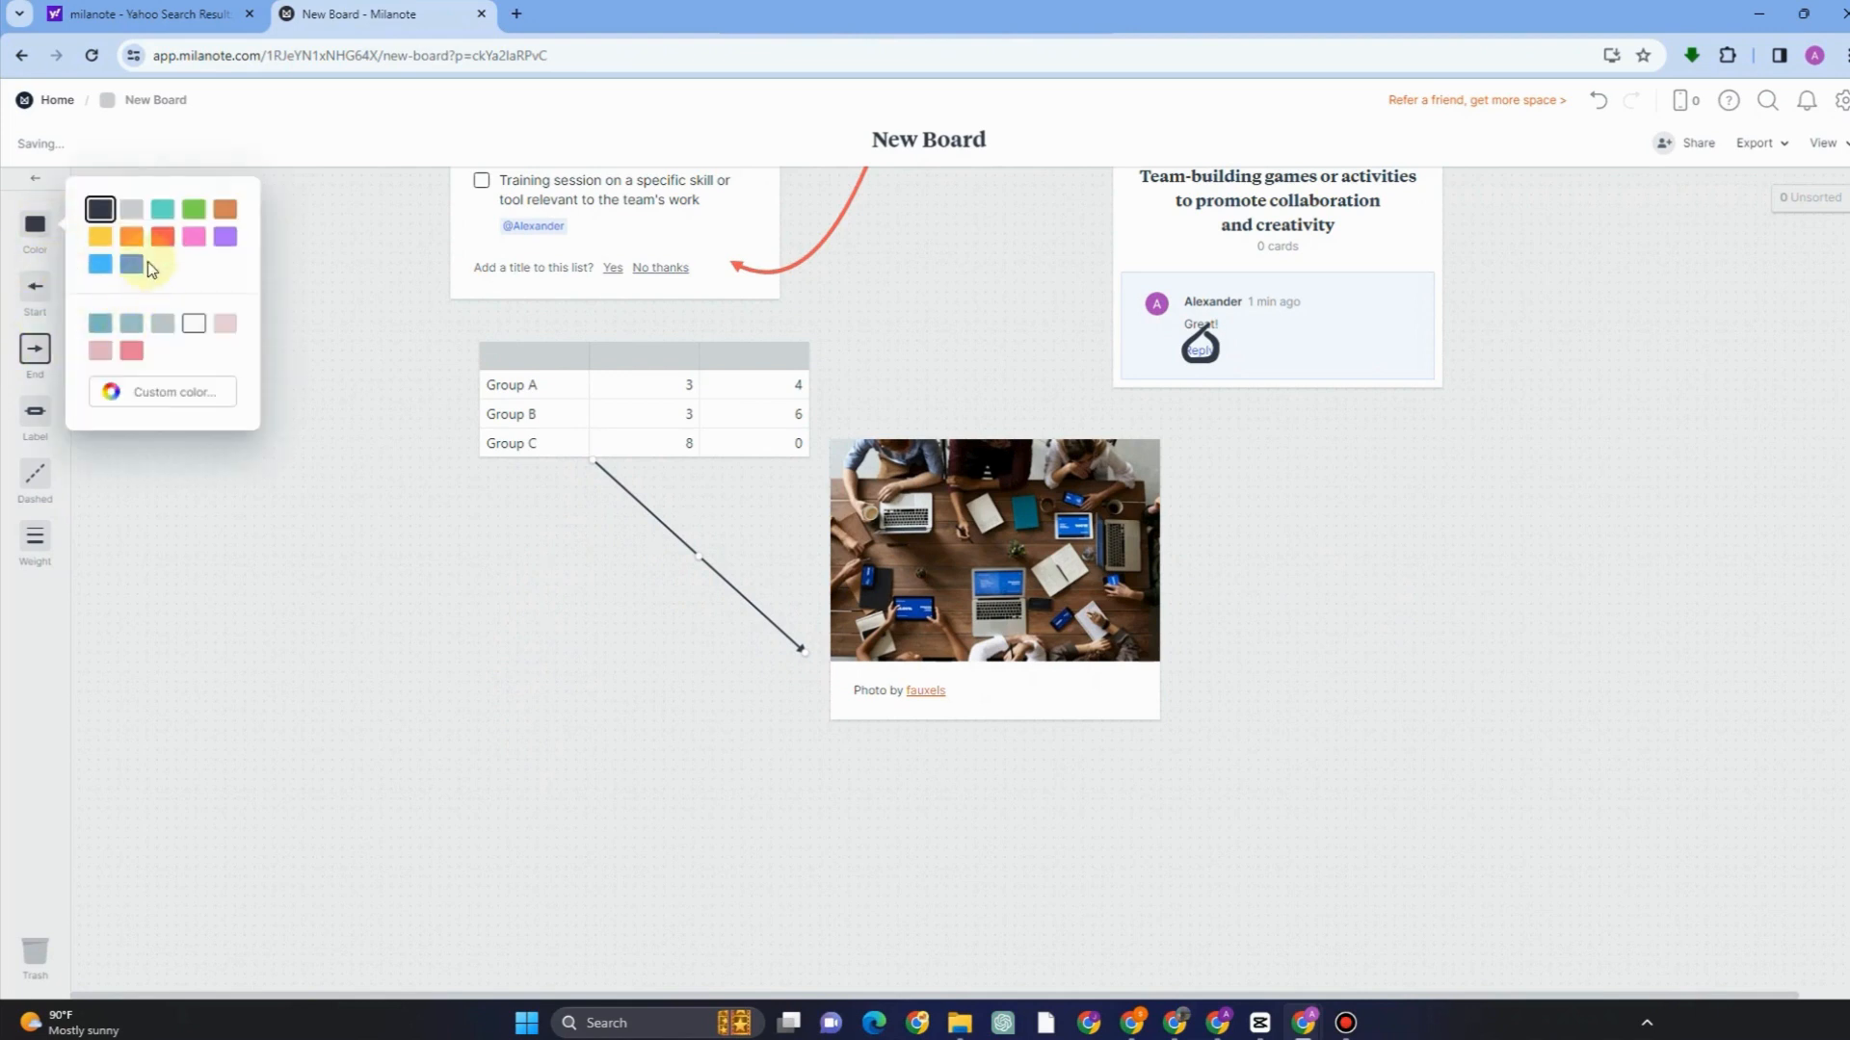
pyautogui.click(131, 236)
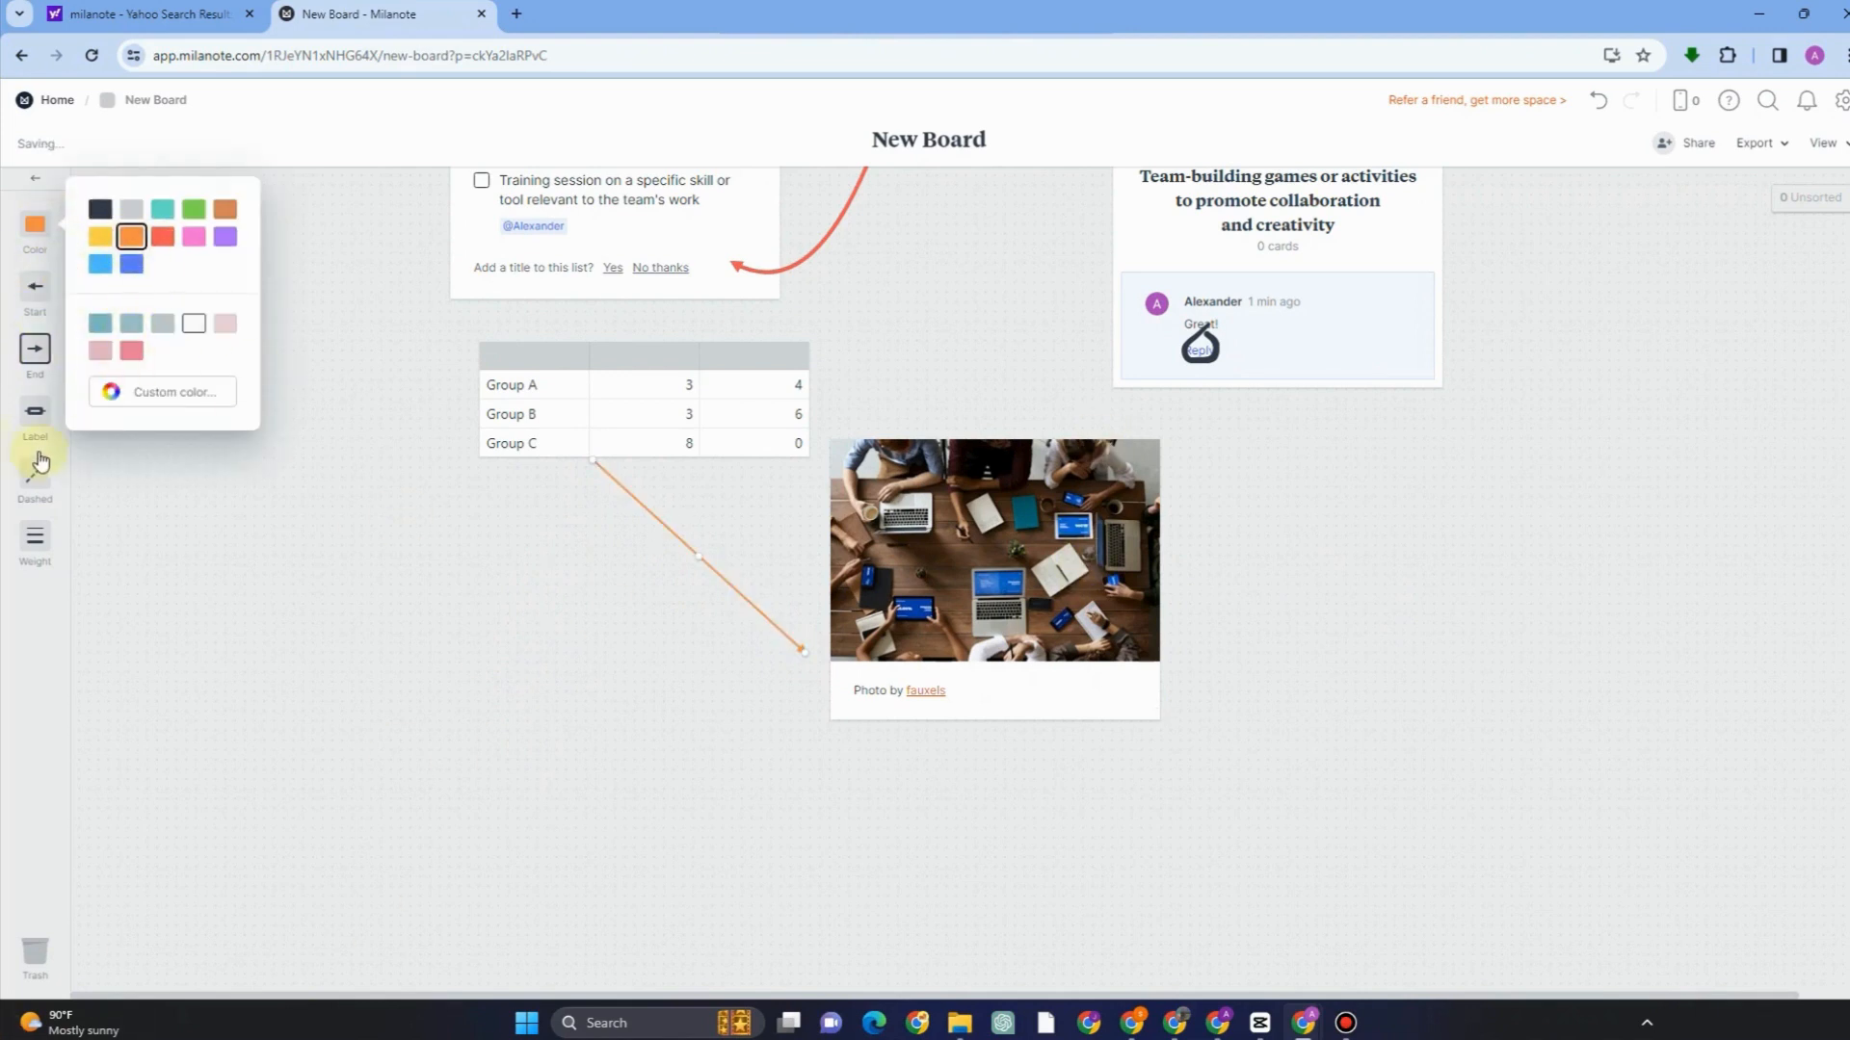
pyautogui.click(34, 305)
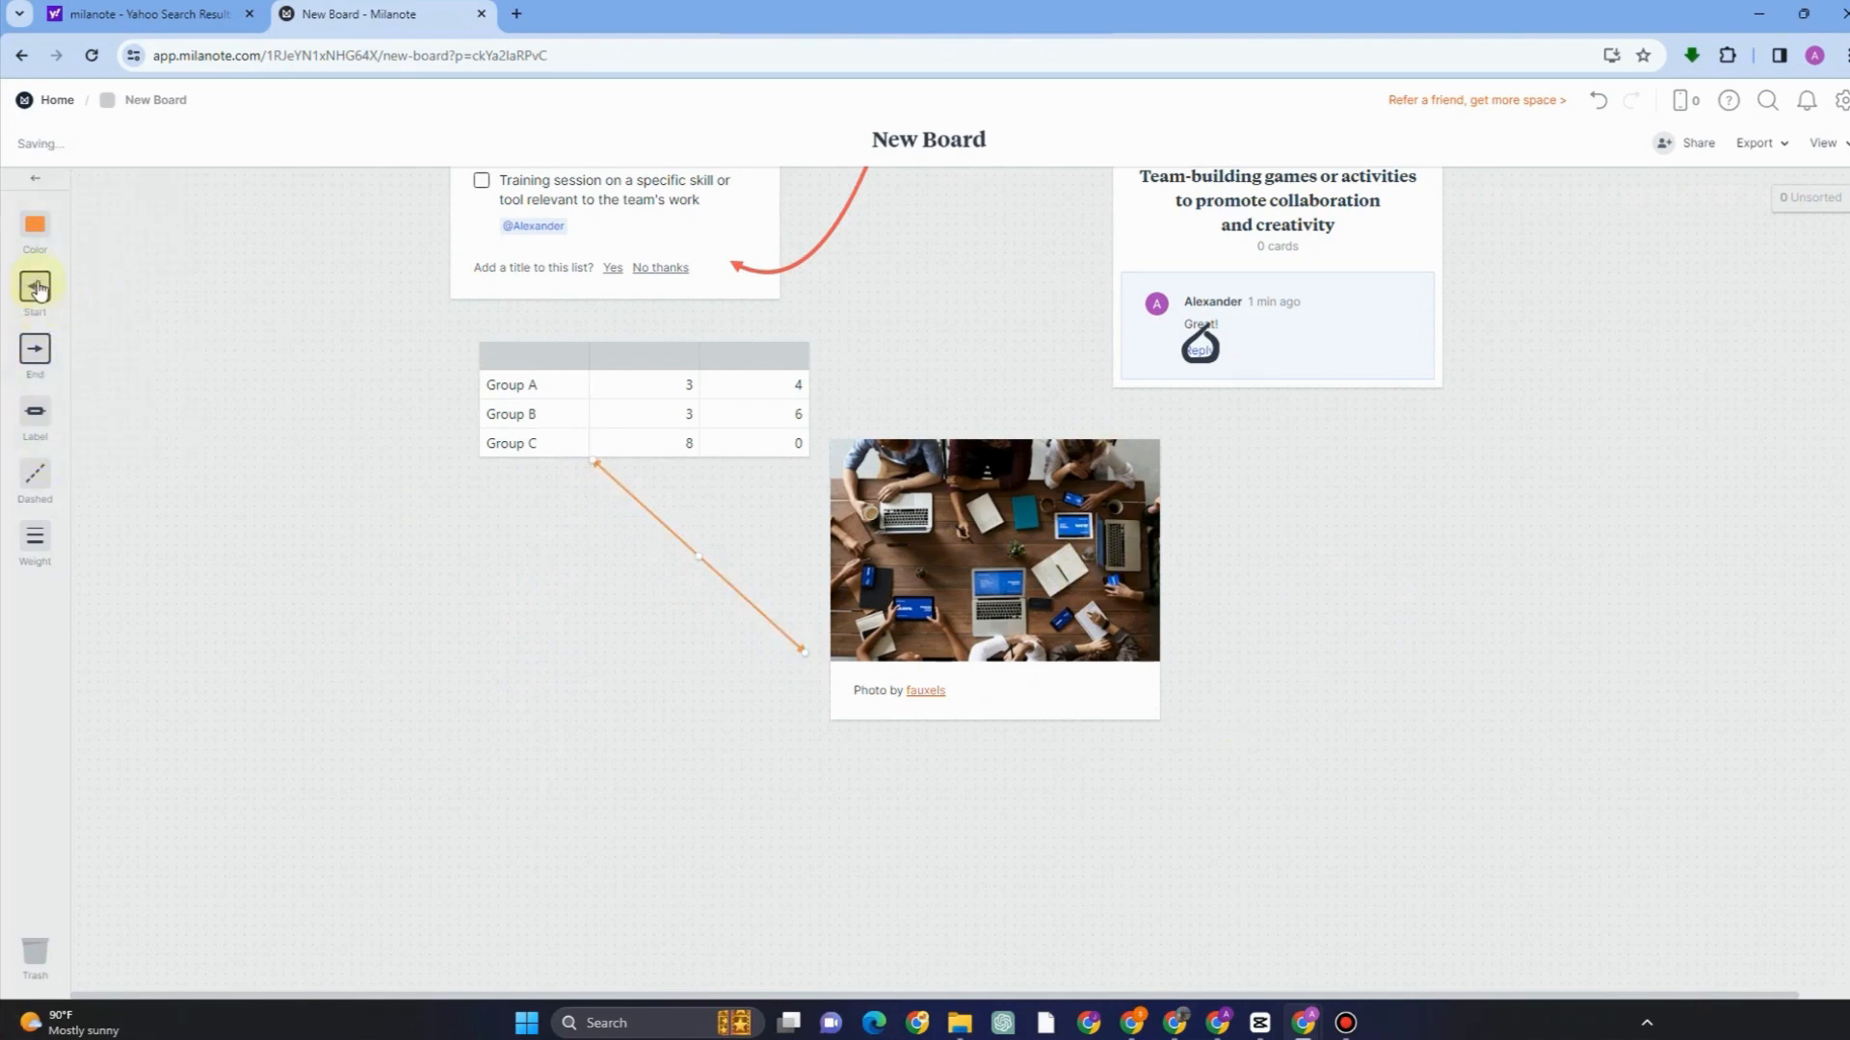
# - Add an arrow line running from the team photo up toward the team-building column, with a thicker weight and red color
pyautogui.click(36, 178)
pyautogui.moveTo(35, 376); pyautogui.dragTo(1269, 508)
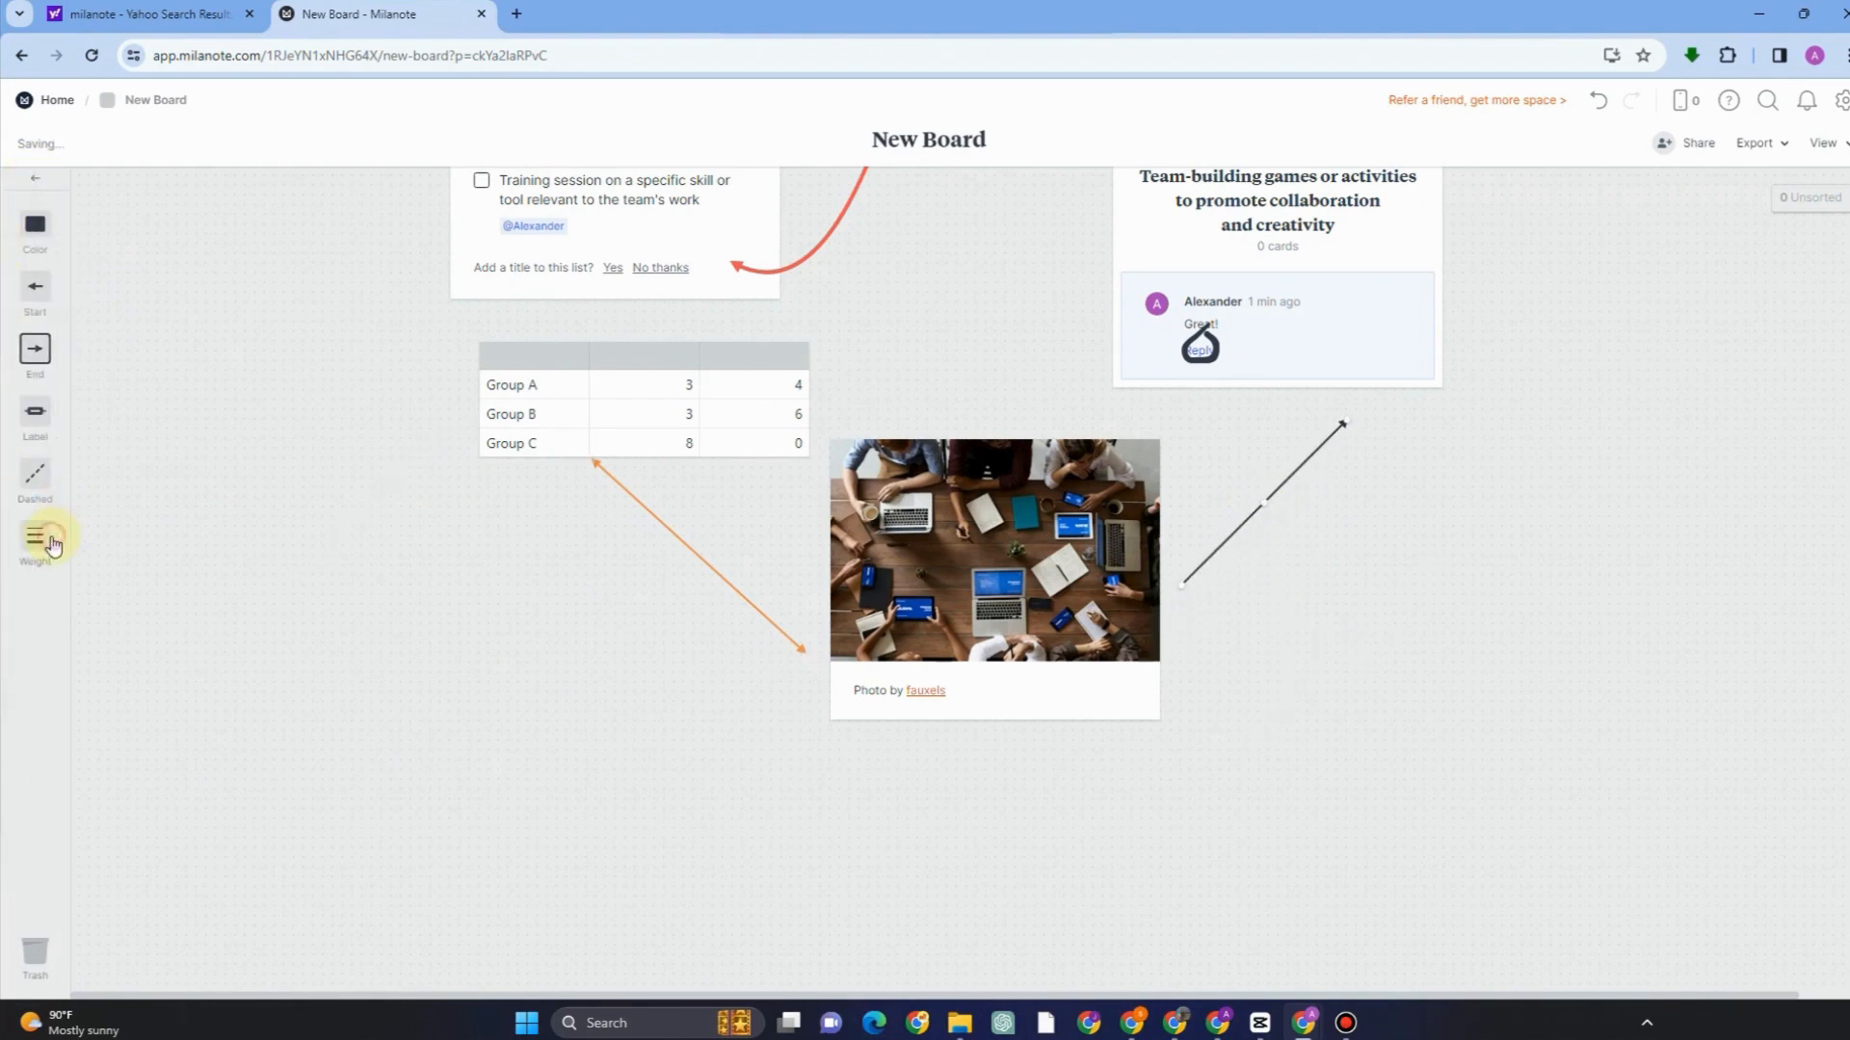
pyautogui.click(48, 540)
pyautogui.click(178, 535)
pyautogui.click(48, 223)
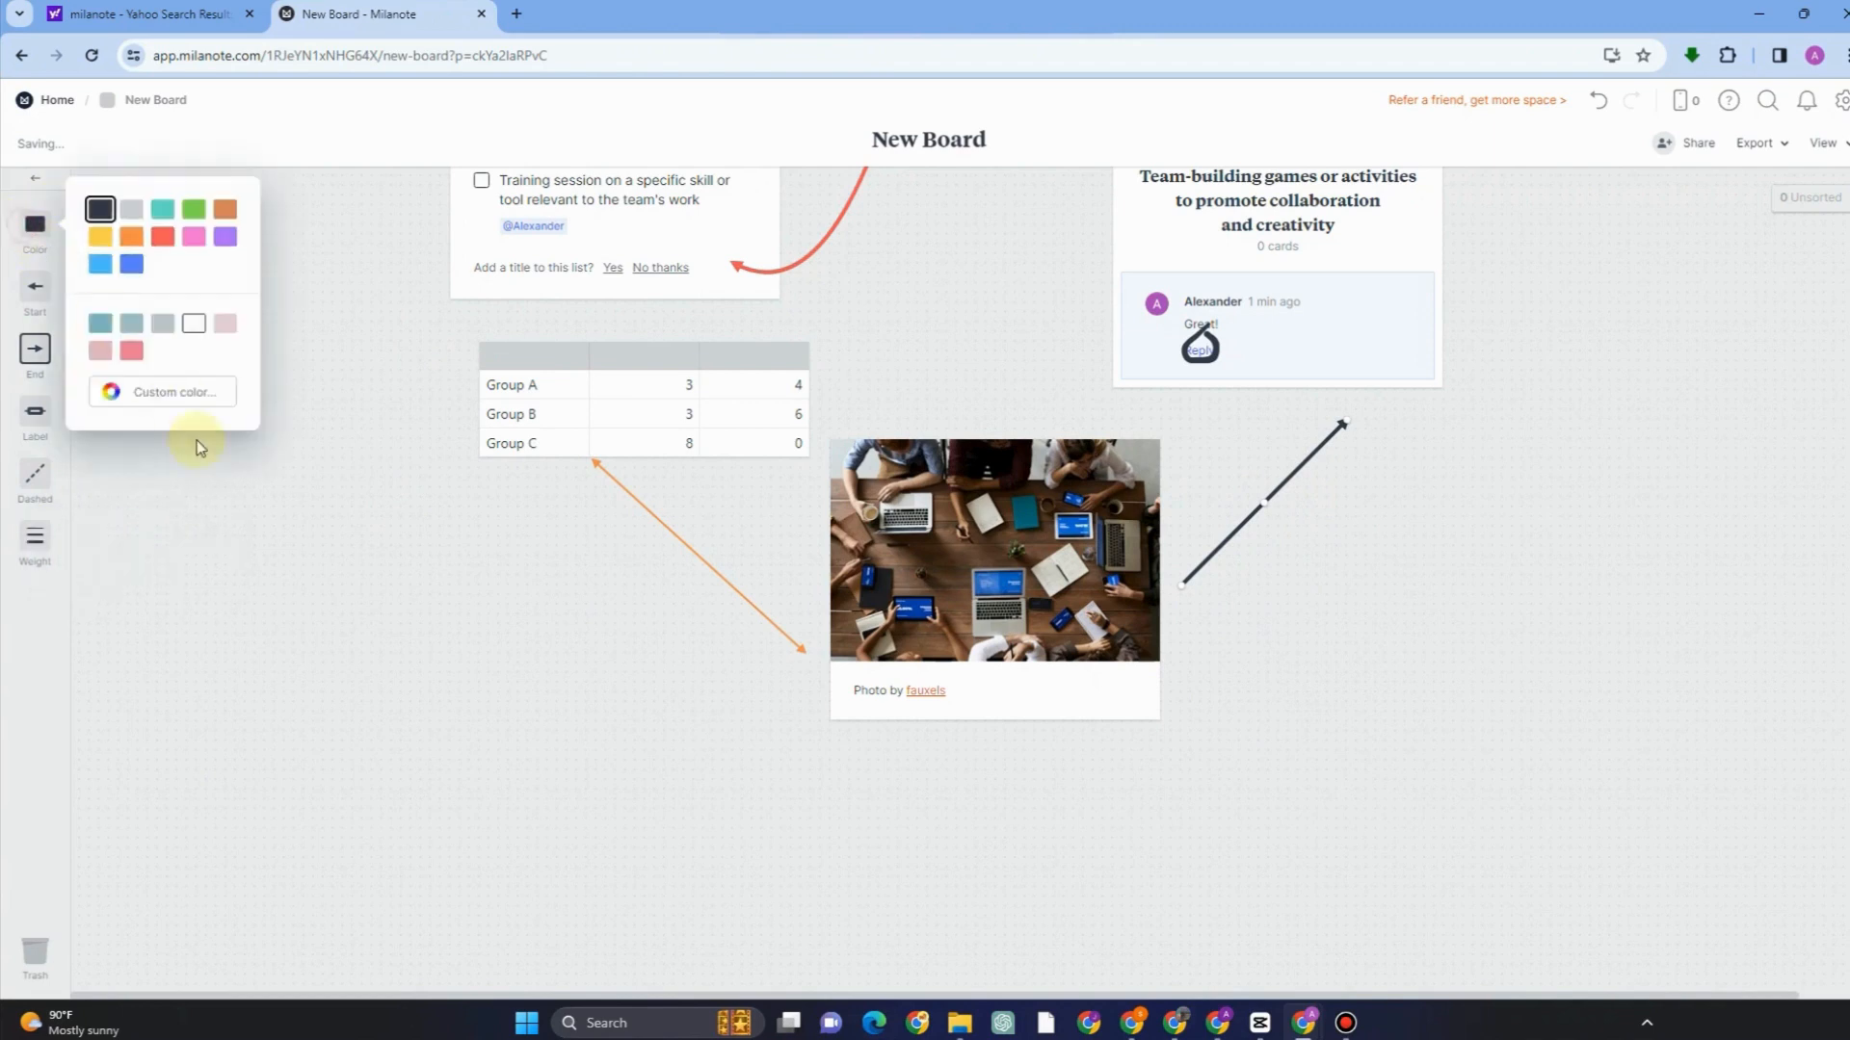
pyautogui.click(163, 236)
pyautogui.scroll(4, 1517, 580)
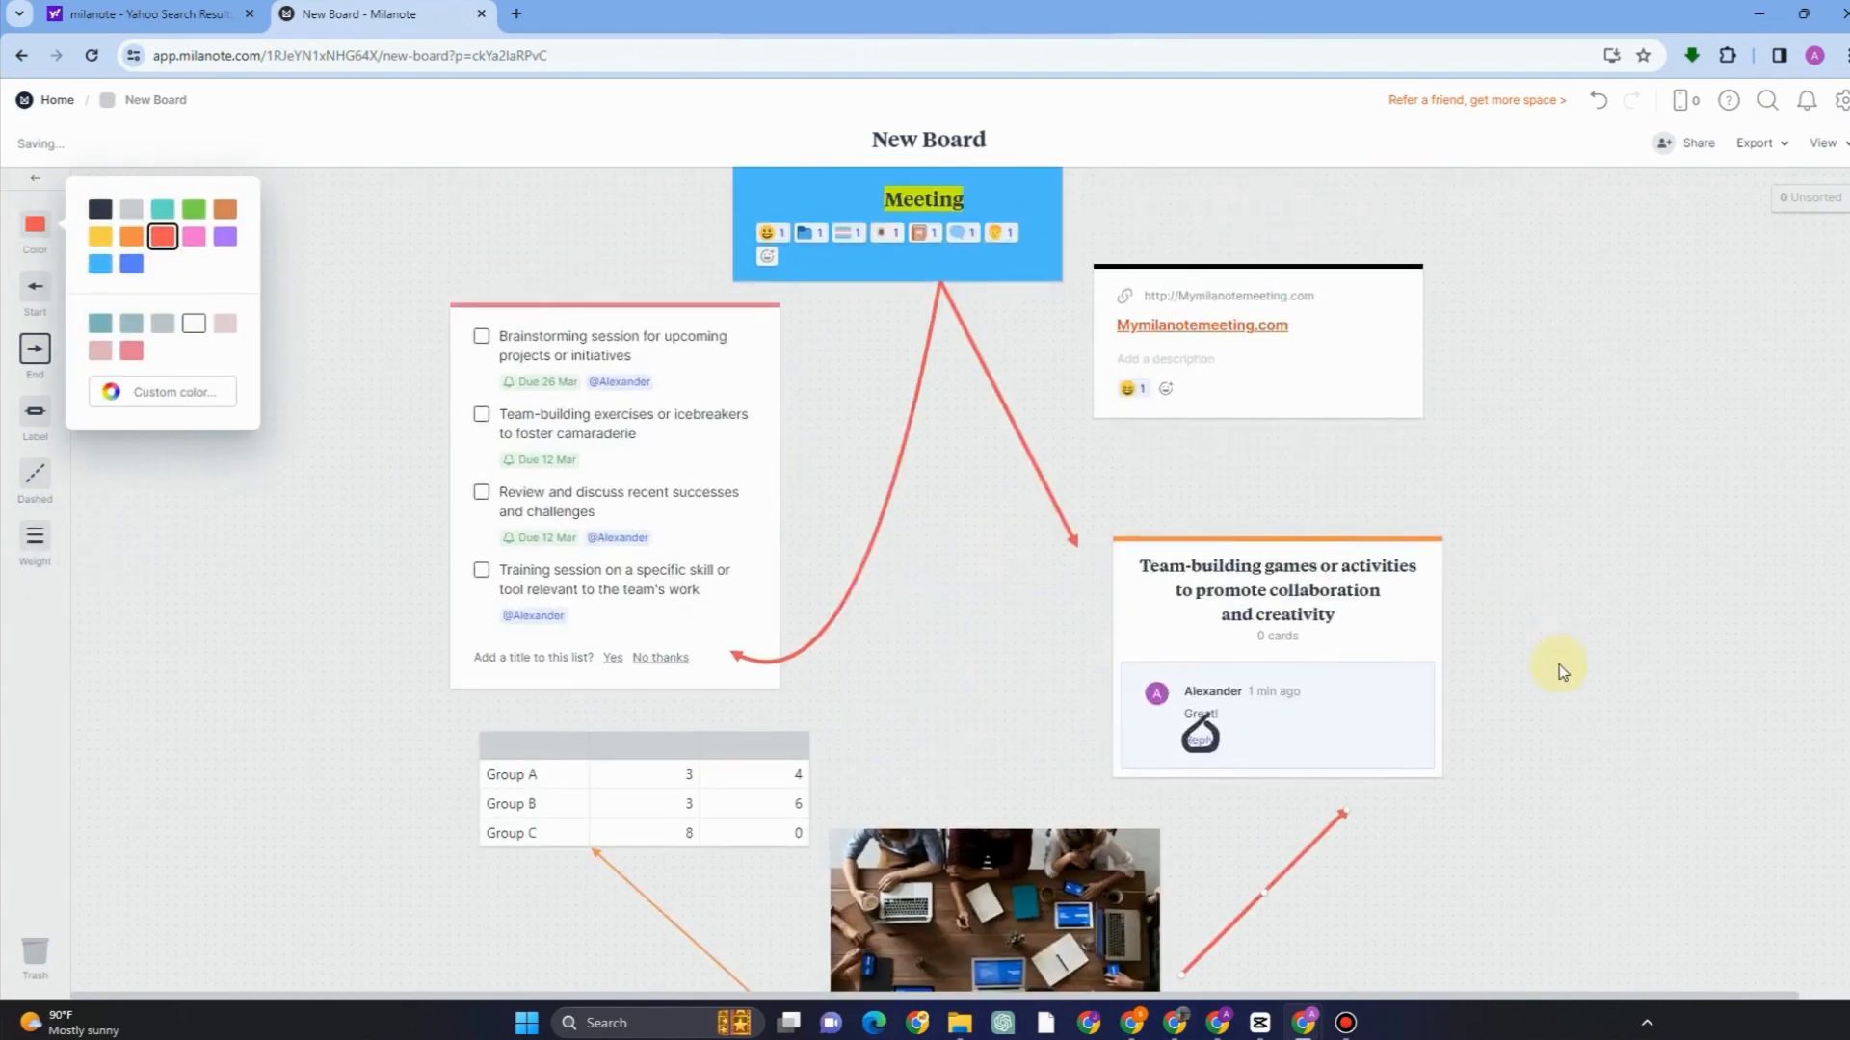
pyautogui.scroll(-4, 1563, 679)
pyautogui.click(1646, 687)
# - Export the current board layout as a standard small-size PDF and show the downloaded file in its folder
pyautogui.scroll(4, 1645, 687)
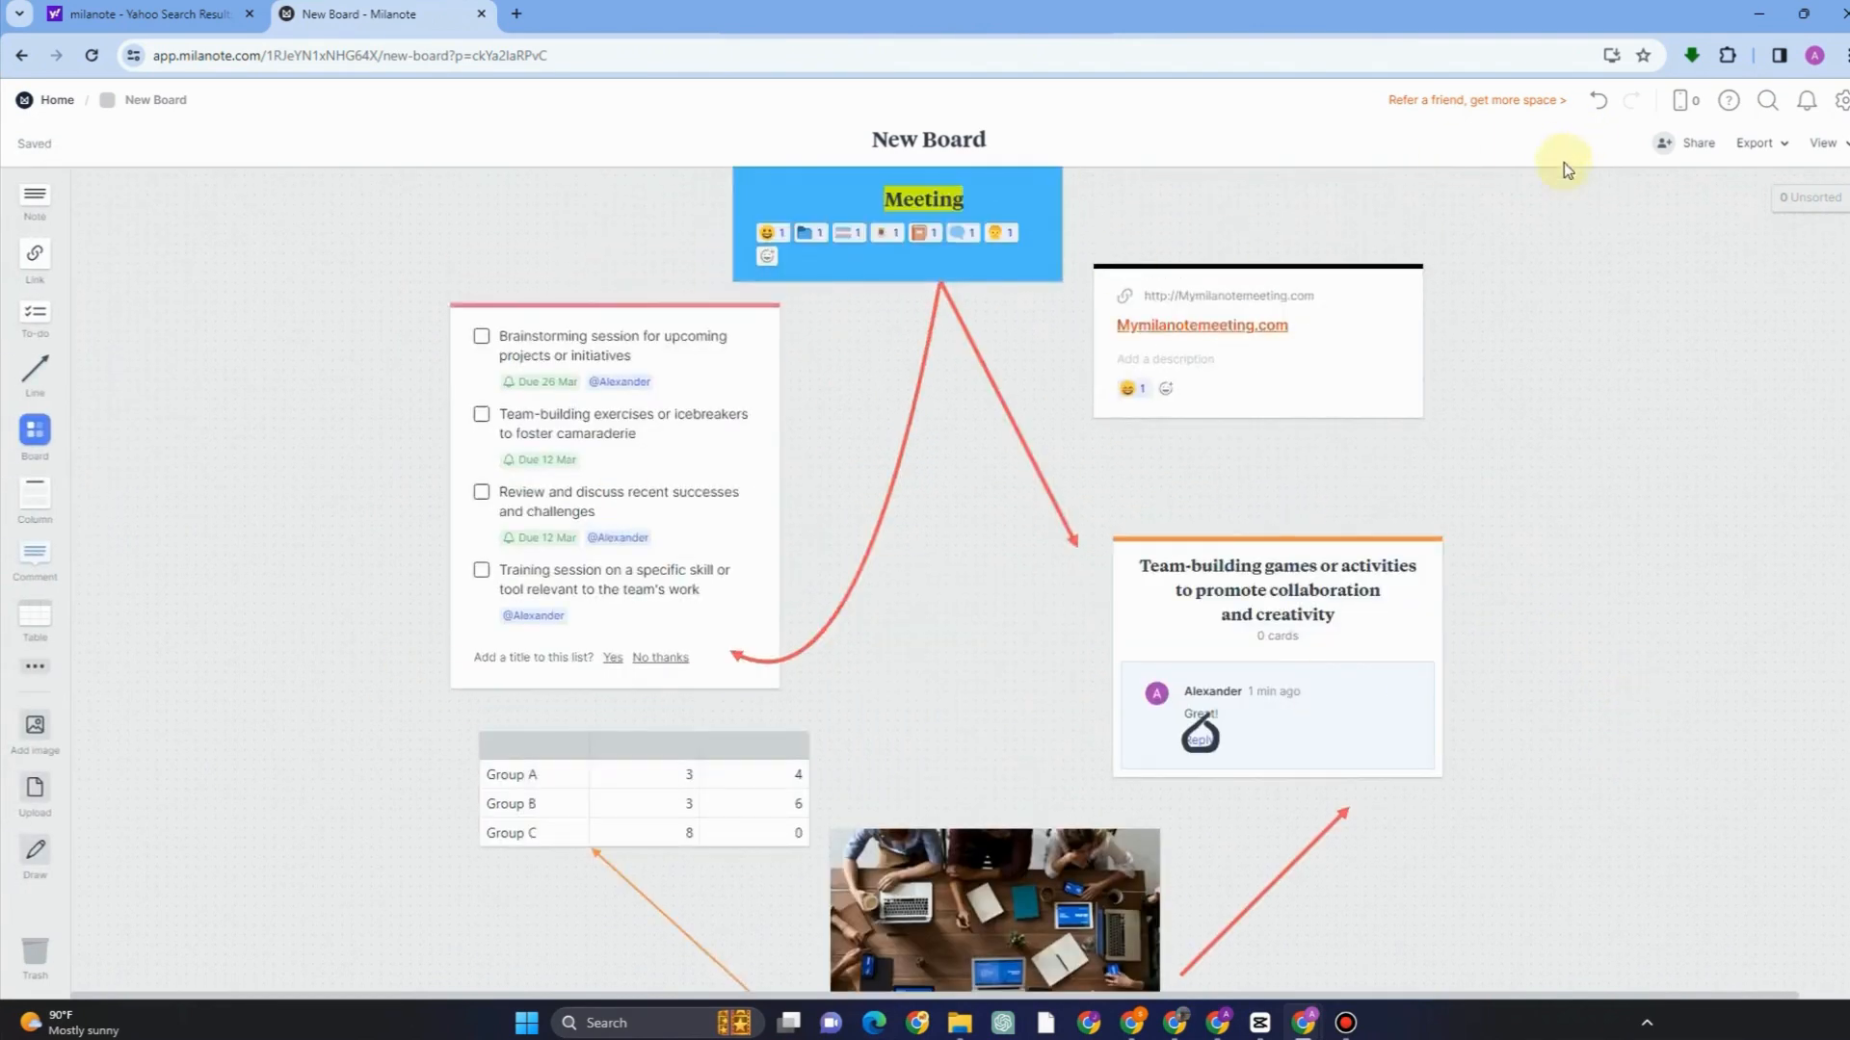
pyautogui.click(1782, 142)
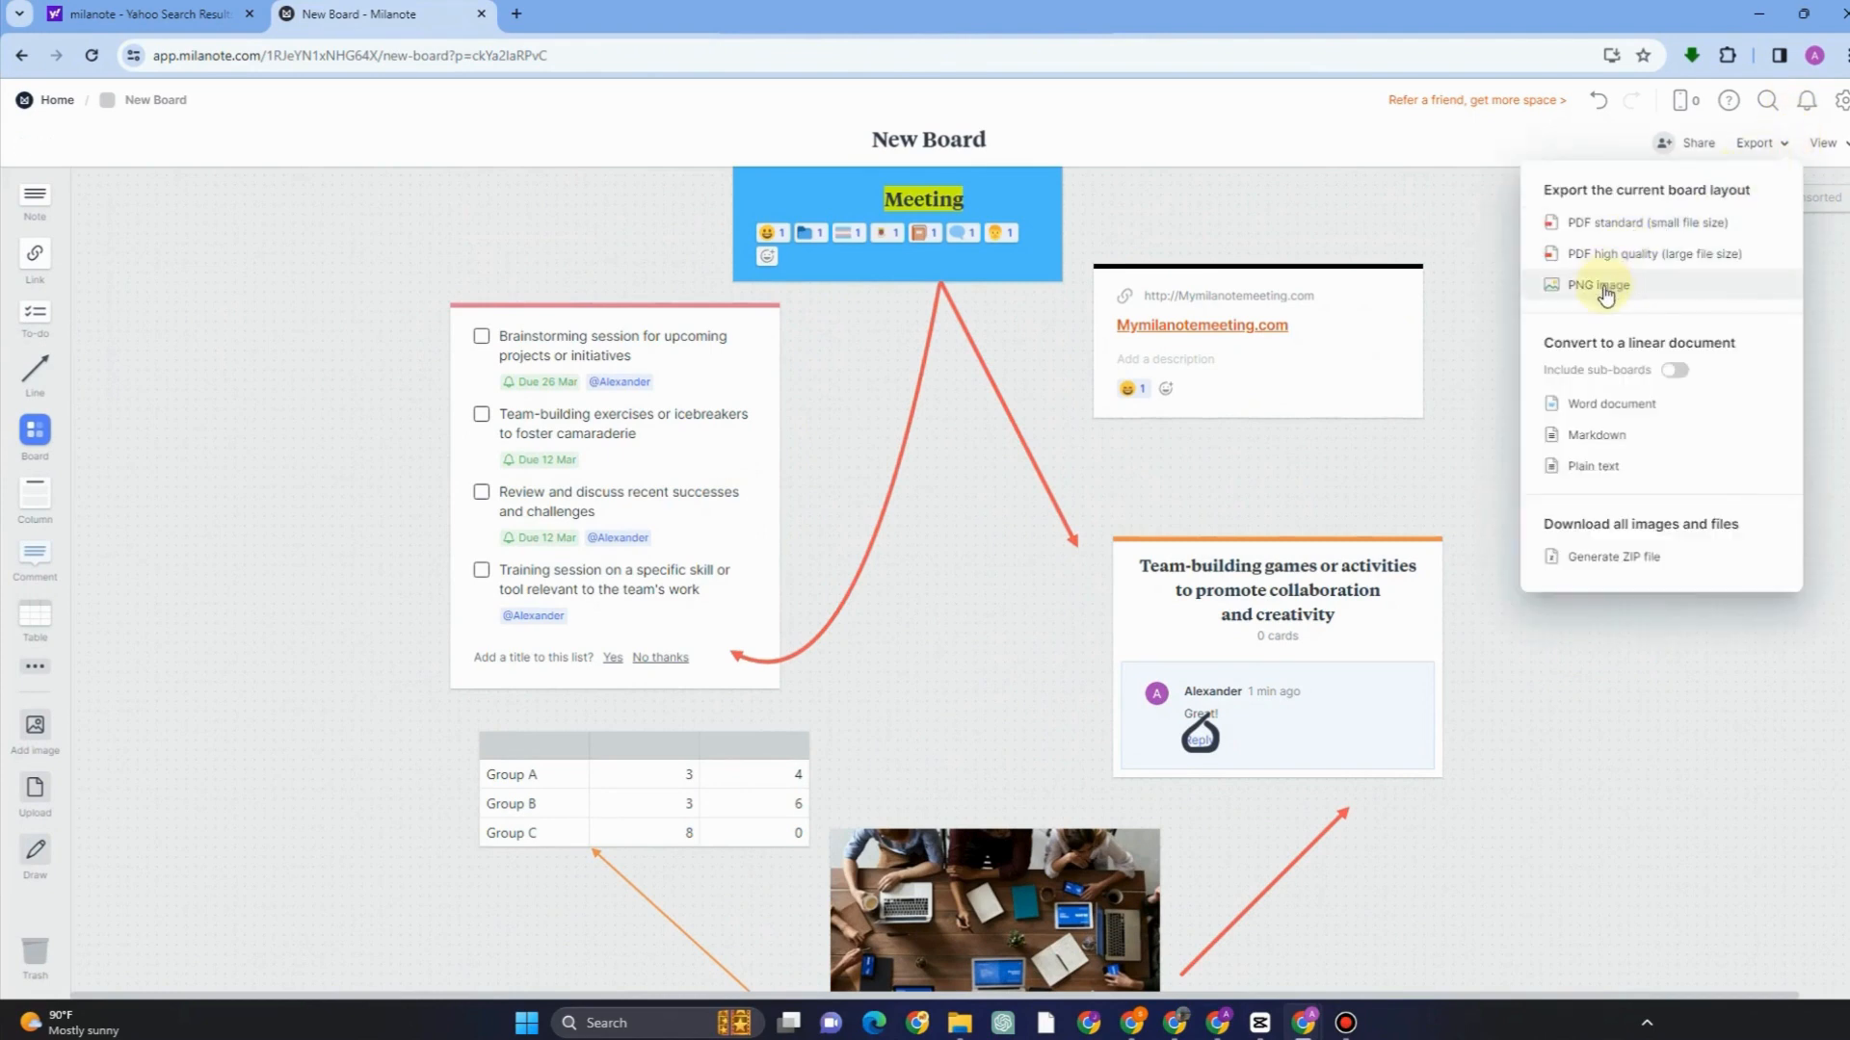
pyautogui.click(1650, 224)
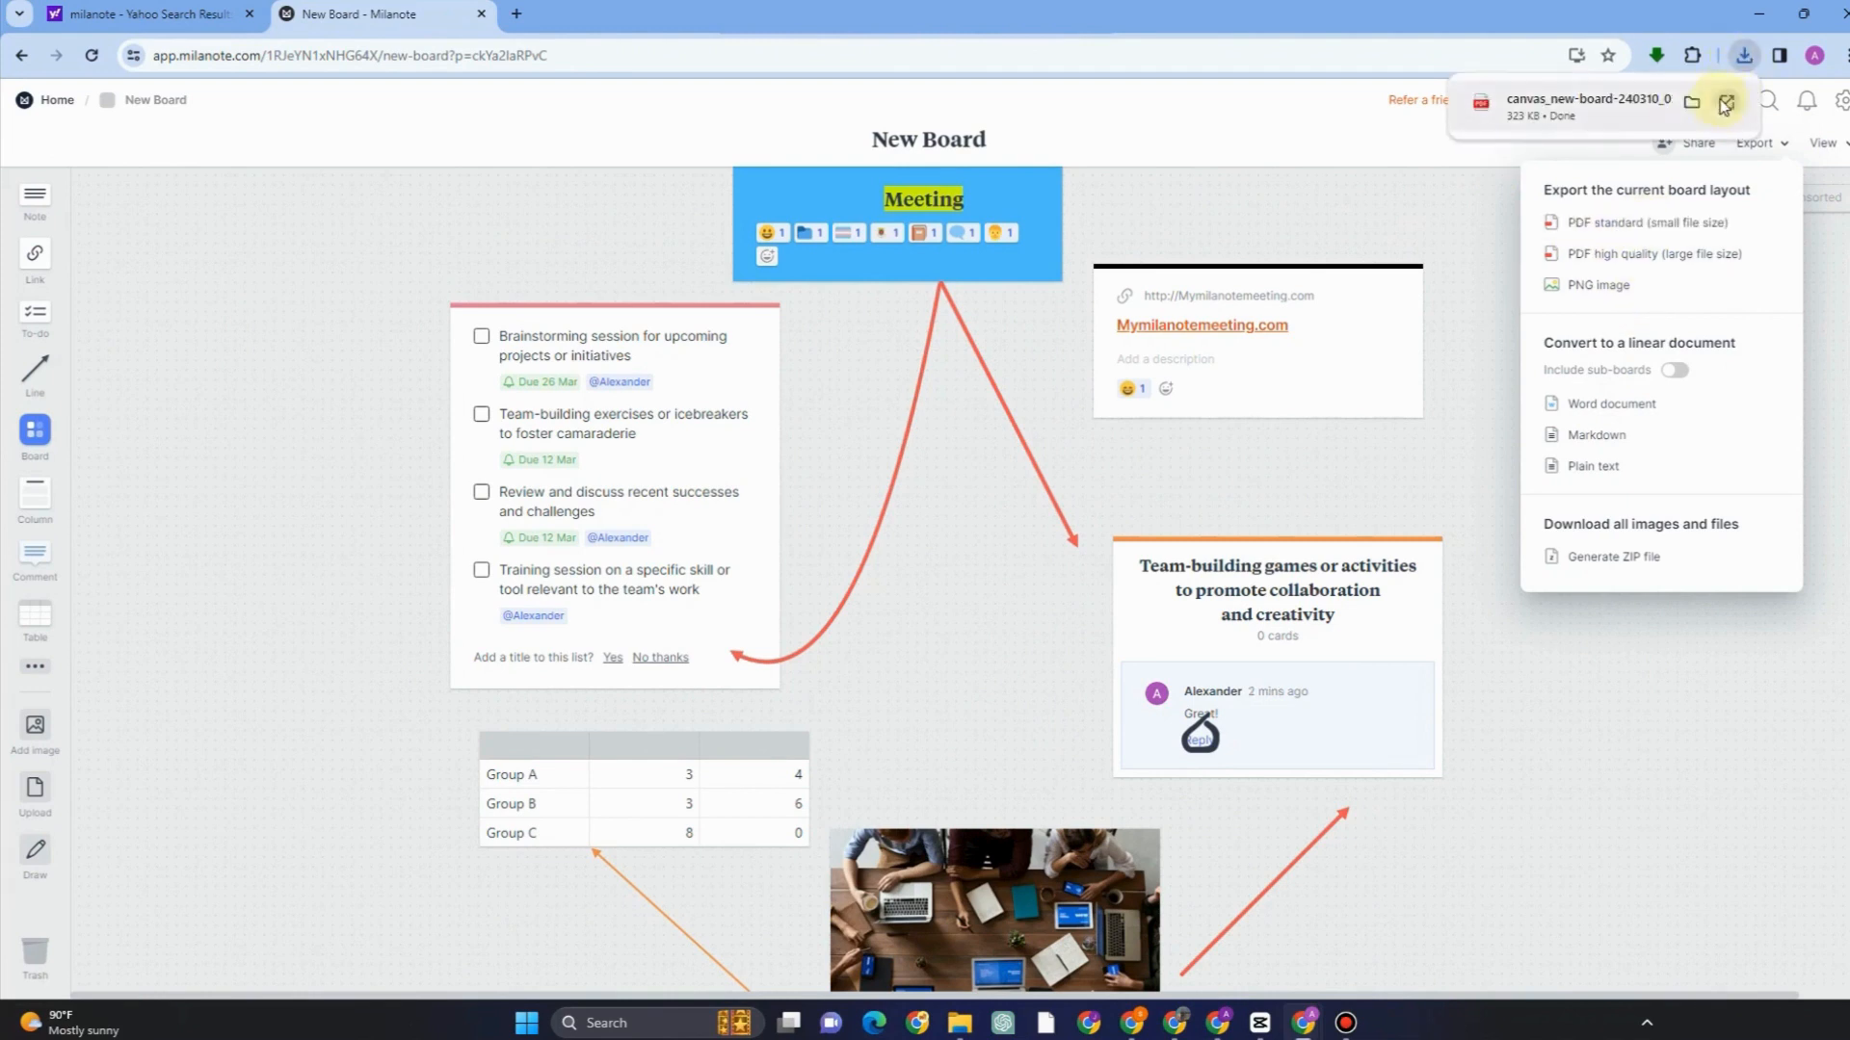
pyautogui.click(1695, 104)
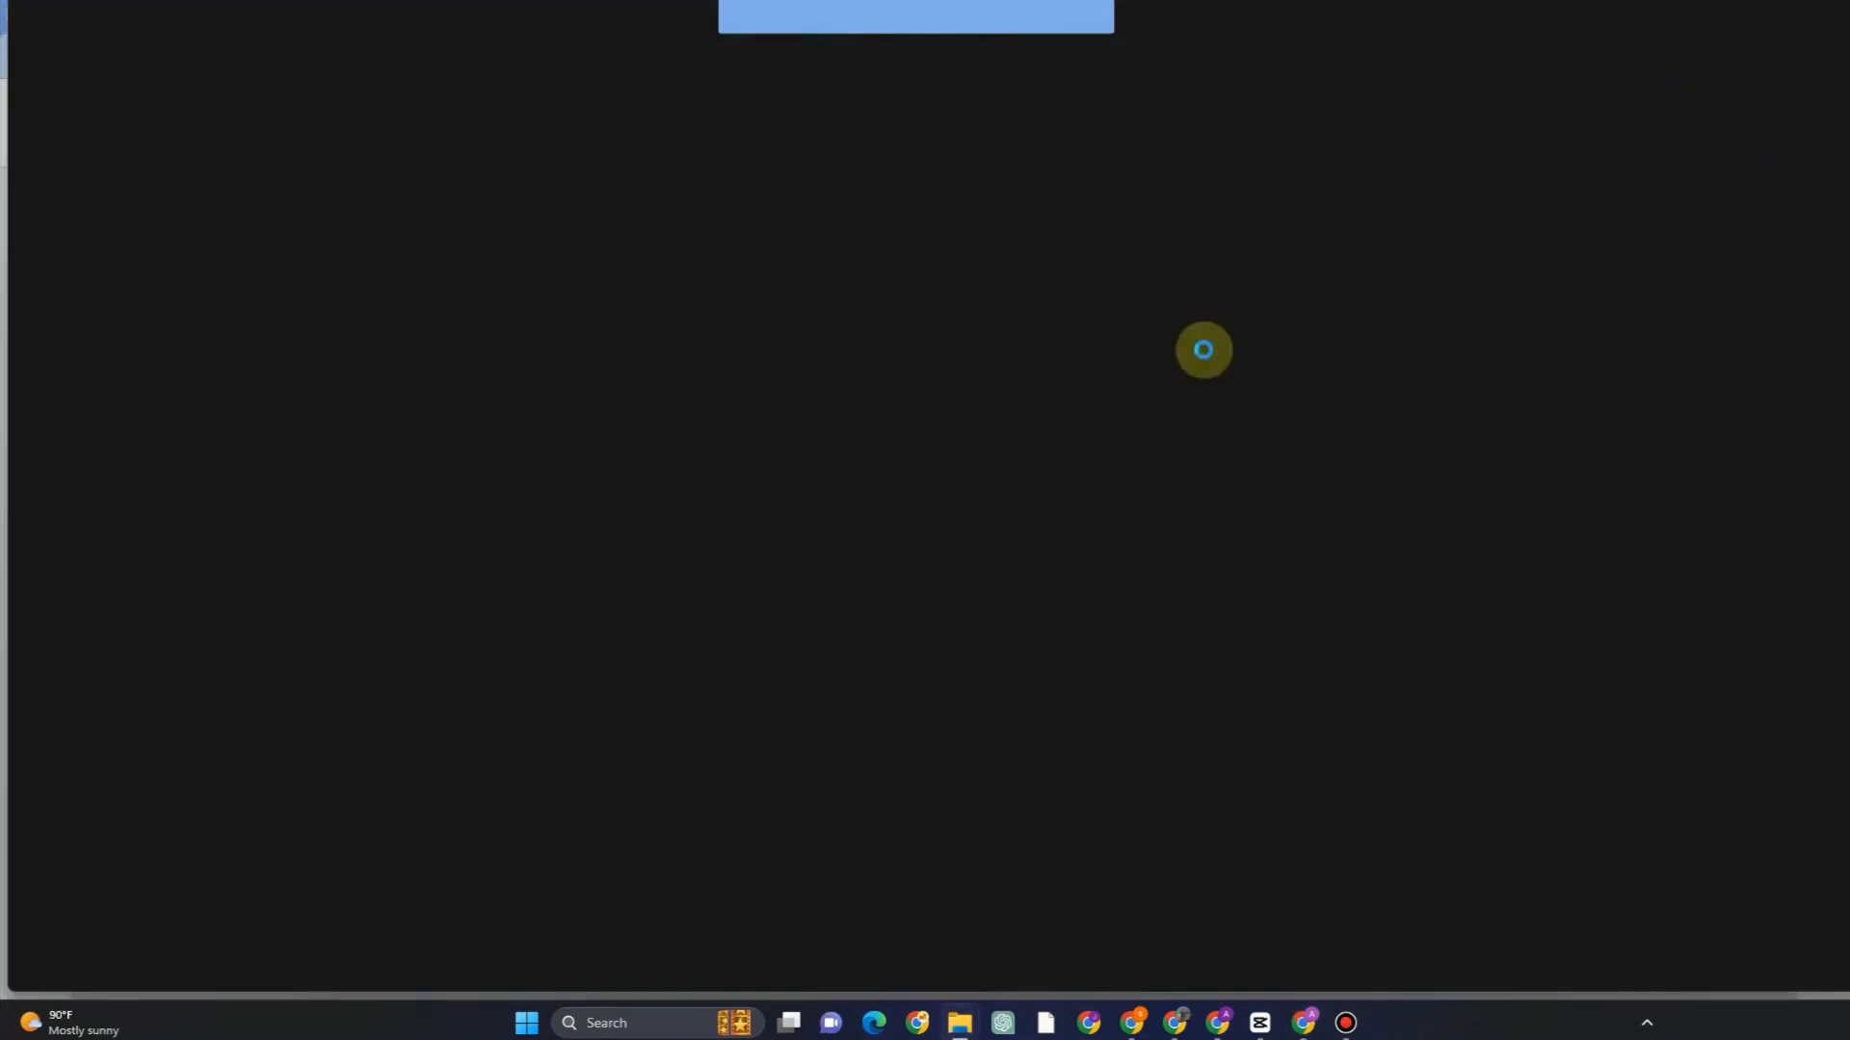